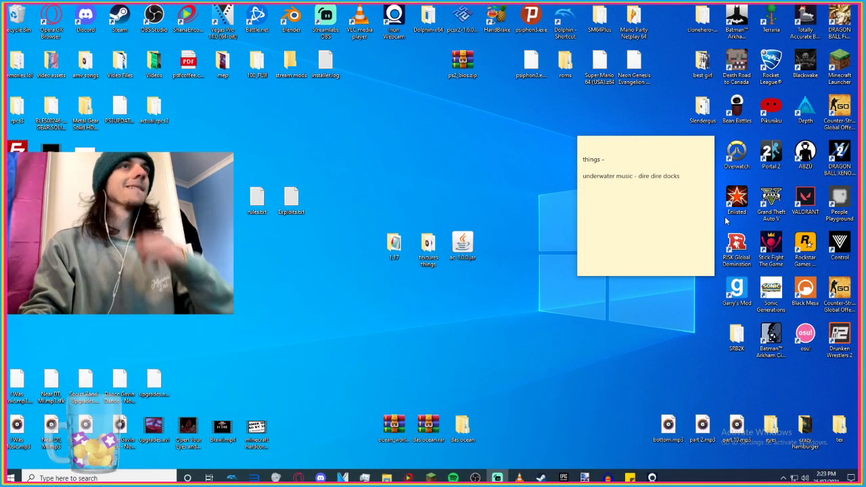
Move the sticky note away from the middle of the desktop, over the game shortcuts.
click(646, 150)
drag(633, 151, 748, 49)
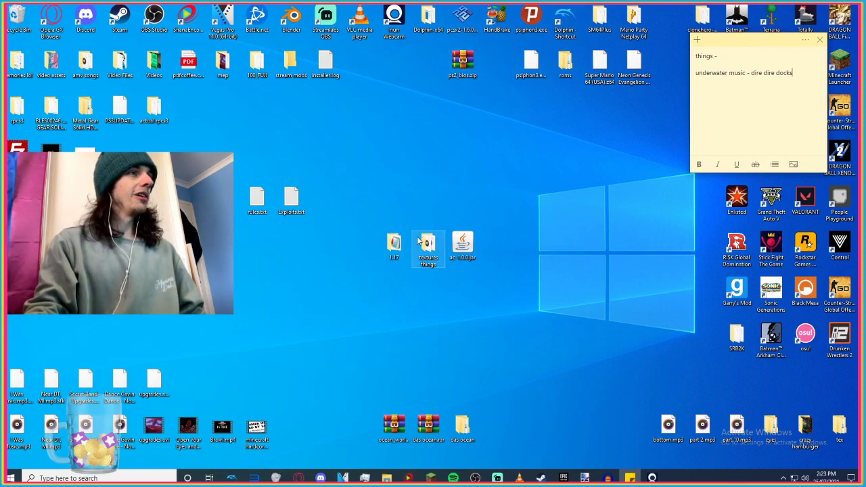
Open the assets folder inside the desktop's 1.17 folder and maximize its window.
double_click(392, 252)
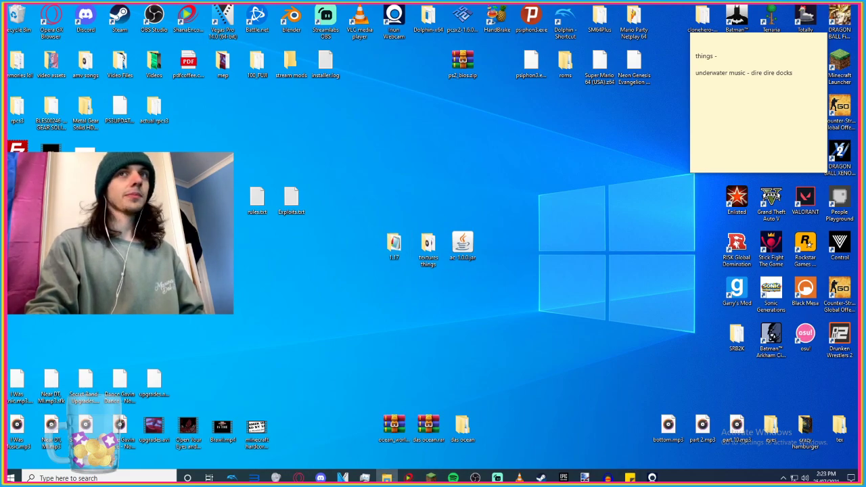
drag(383, 325, 303, 37)
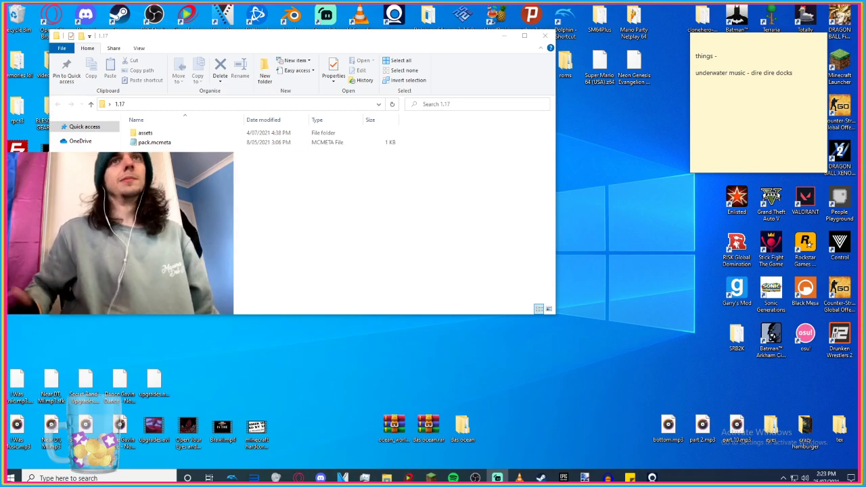
double_click(163, 133)
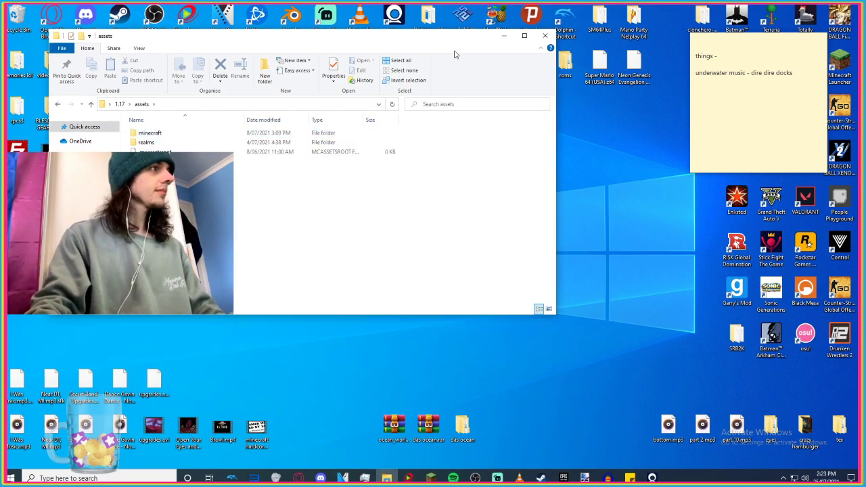
click(524, 36)
Go to %appdata% and open 1.17.json from the .minecraft\assets\indexes folder in Notepad.
click(68, 478)
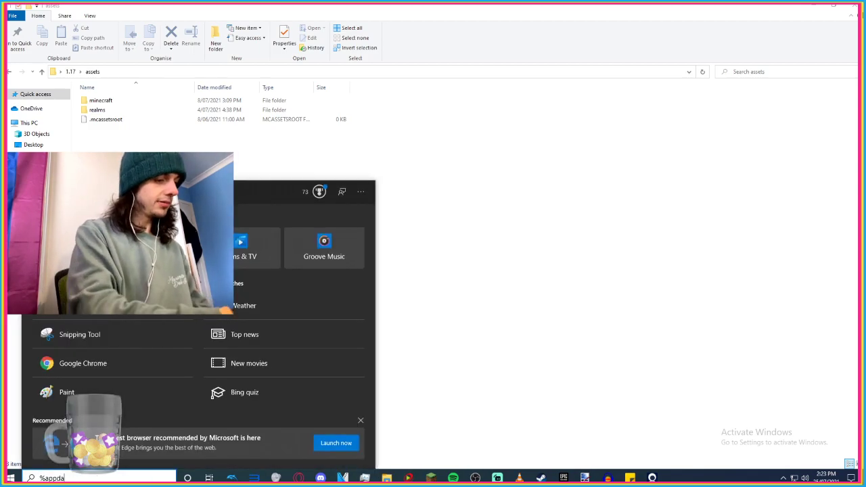
key(Escape)
click(163, 145)
double_click(163, 144)
click(163, 163)
key(Return)
key(Down)
key(Return)
key(Down)
key(Down)
key(Return)
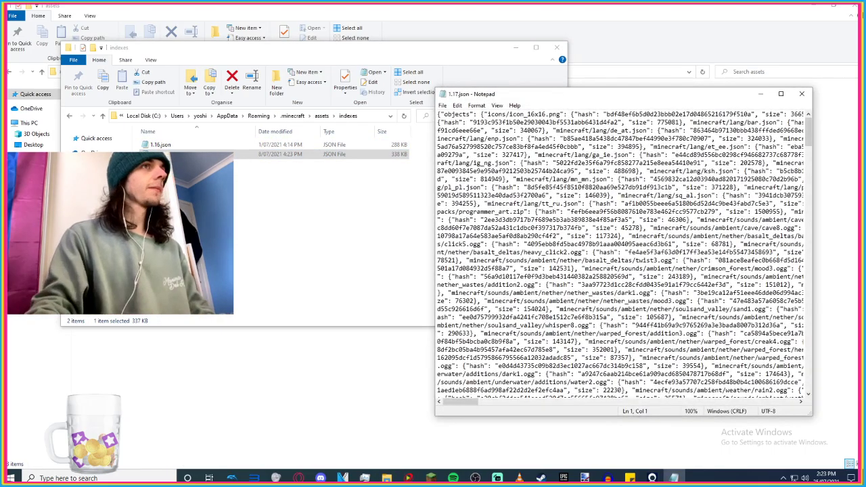
Close the indexes folder, maximize 1.17.json, and find the first "music" entry to view the sound paths.
click(556, 47)
drag(668, 102, 423, 7)
key(ctrl+f)
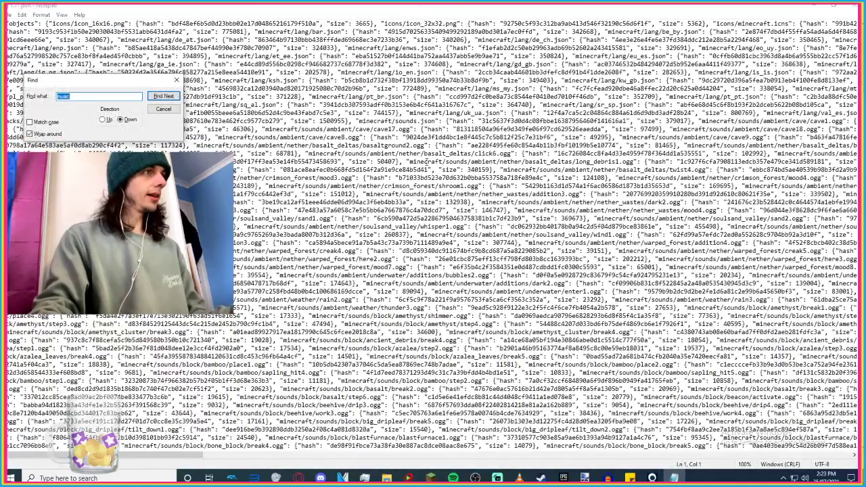
key(Return)
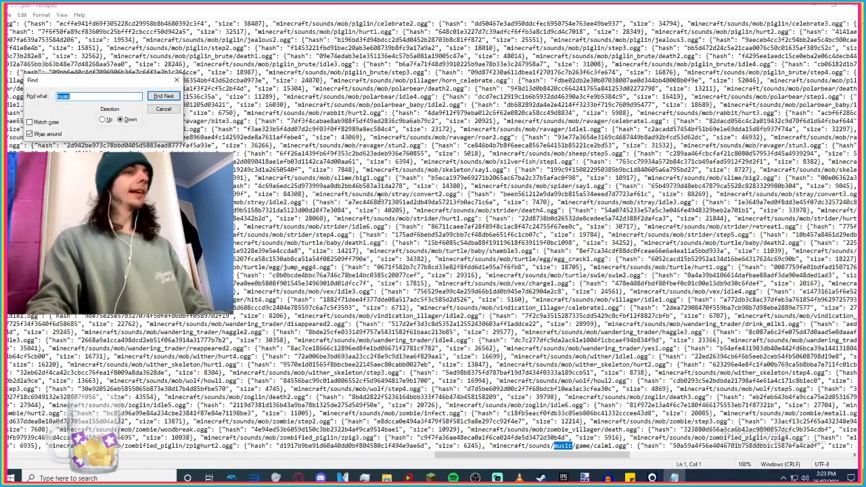
scroll(380, 196, down, 1)
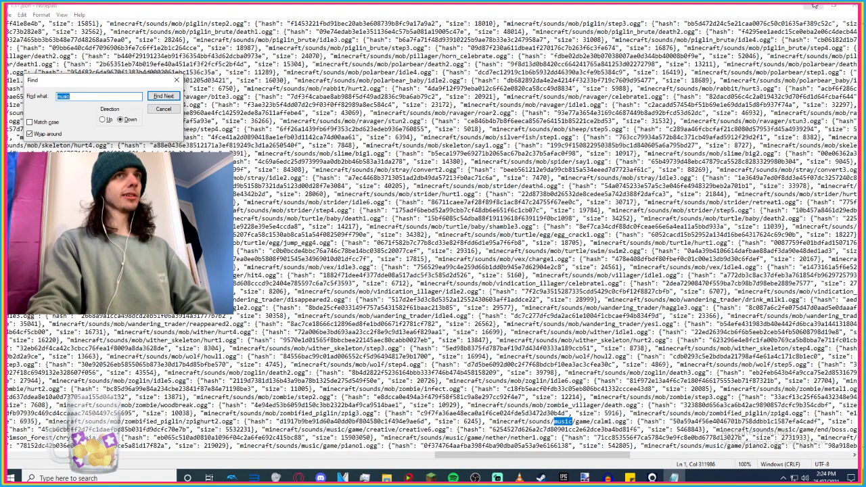
Return to the 1.17 assets folder and delete end.ogg from minecraft\sounds\music\game\end.
key(alt+Tab)
double_click(108, 101)
double_click(128, 157)
double_click(135, 185)
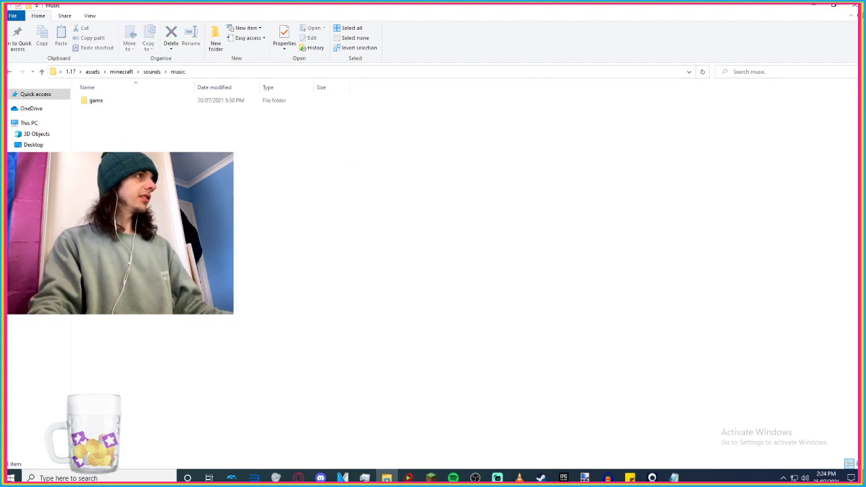
double_click(120, 100)
double_click(116, 100)
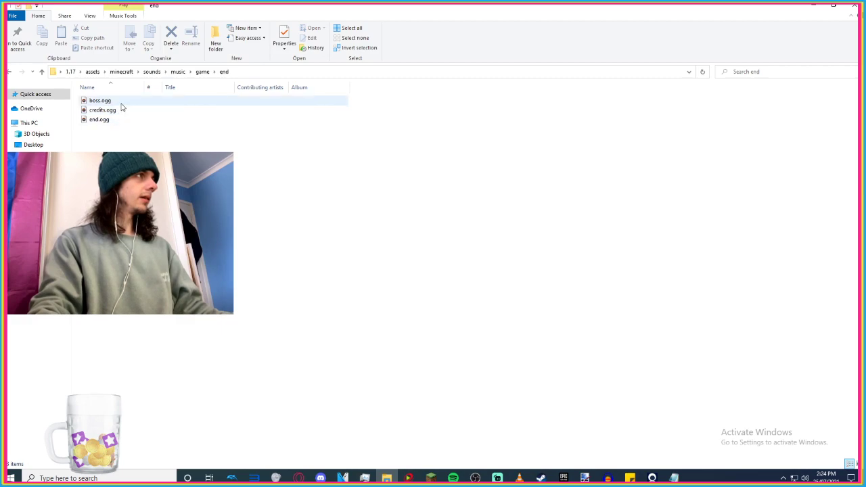
click(119, 124)
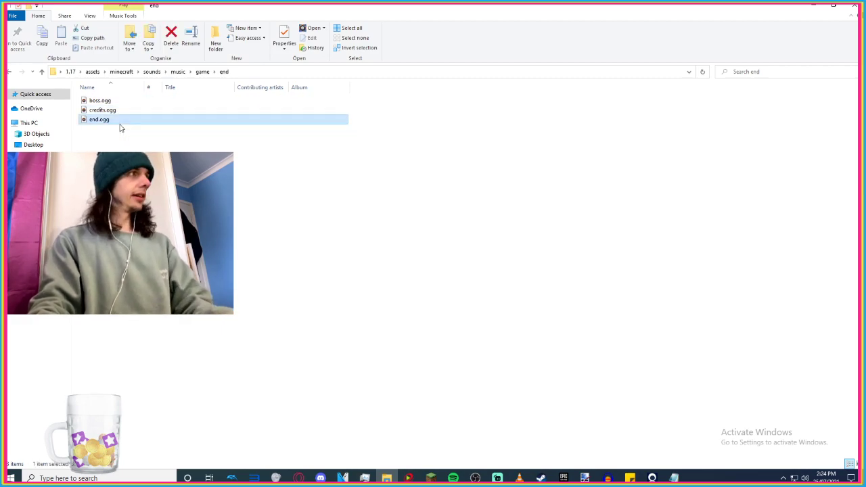
key(Delete)
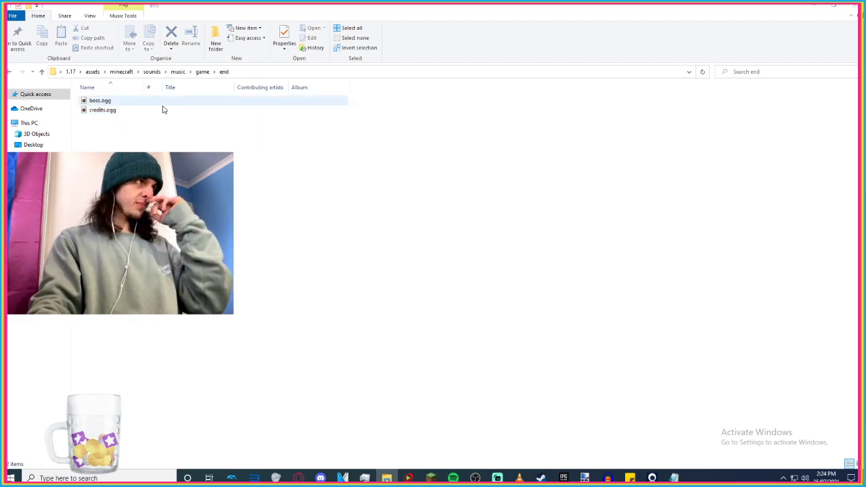
Preview boss.ogg, skim through credits.ogg until near its end, and close the music player.
double_click(123, 102)
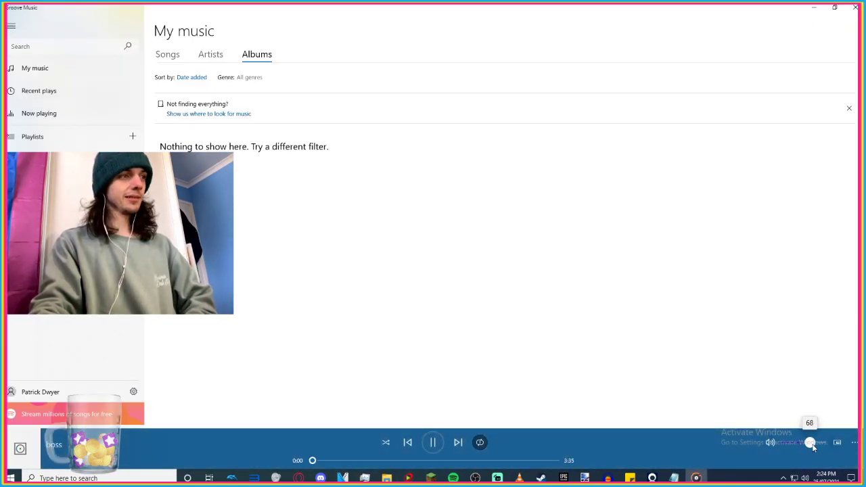
key(alt+F4)
click(140, 113)
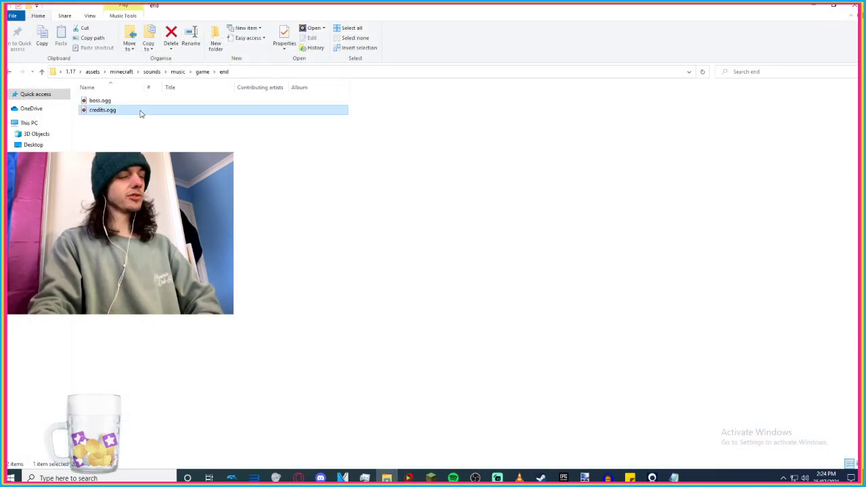
double_click(140, 114)
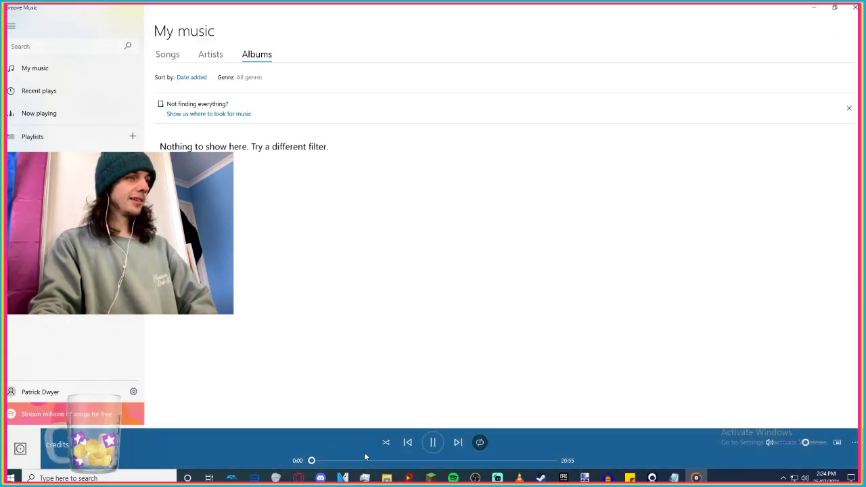
click(372, 460)
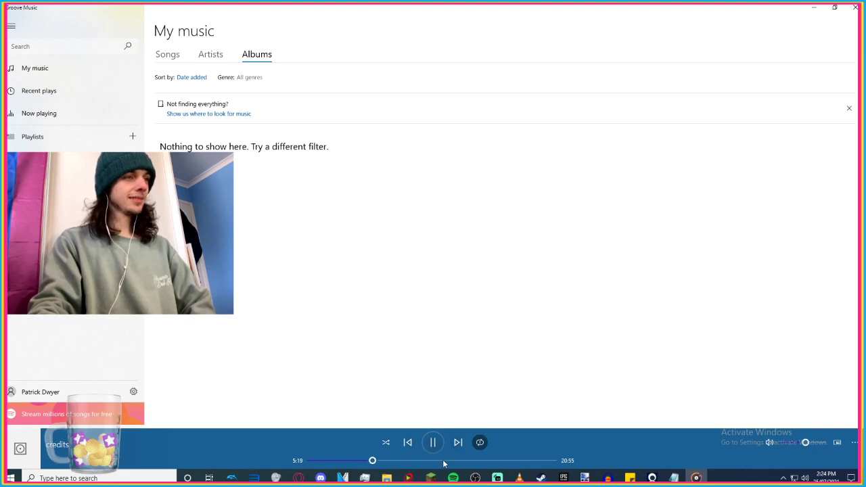
click(441, 460)
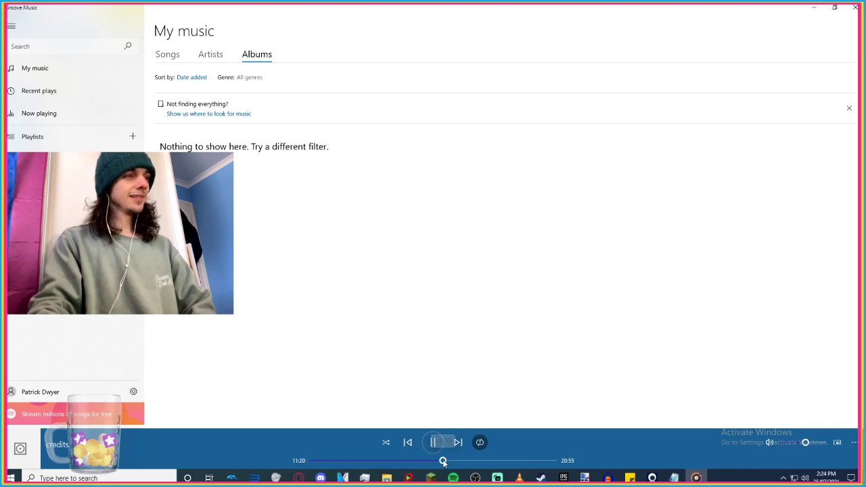
click(502, 460)
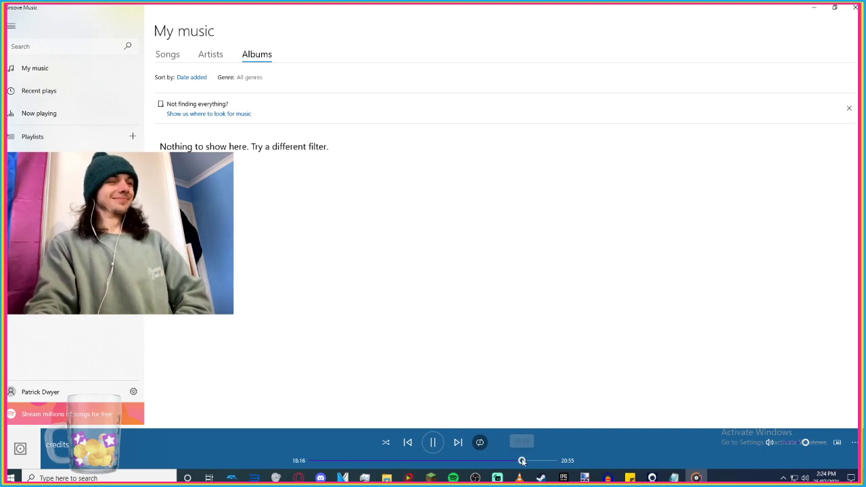
click(545, 461)
click(550, 461)
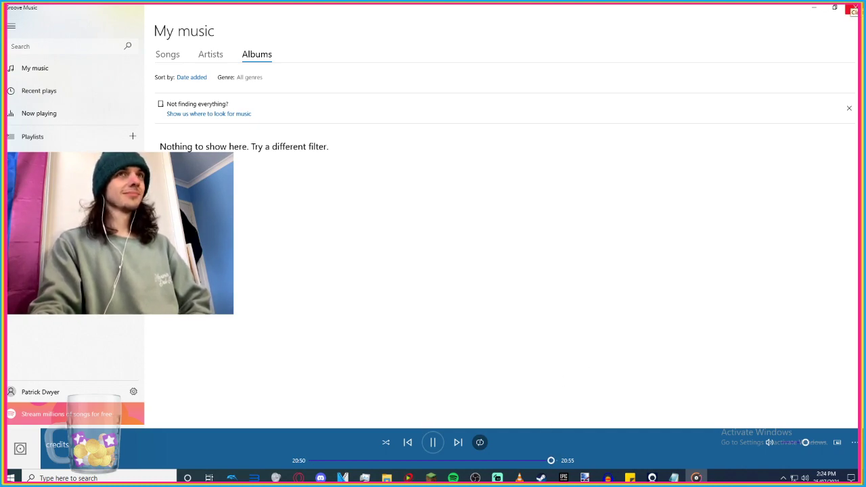
click(852, 10)
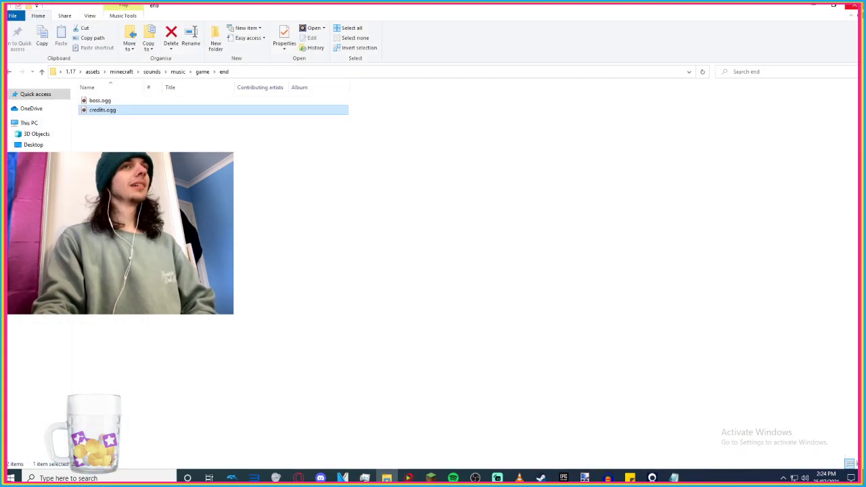
Go up to the game folder, preview nuance1.ogg, and delete that file.
click(200, 73)
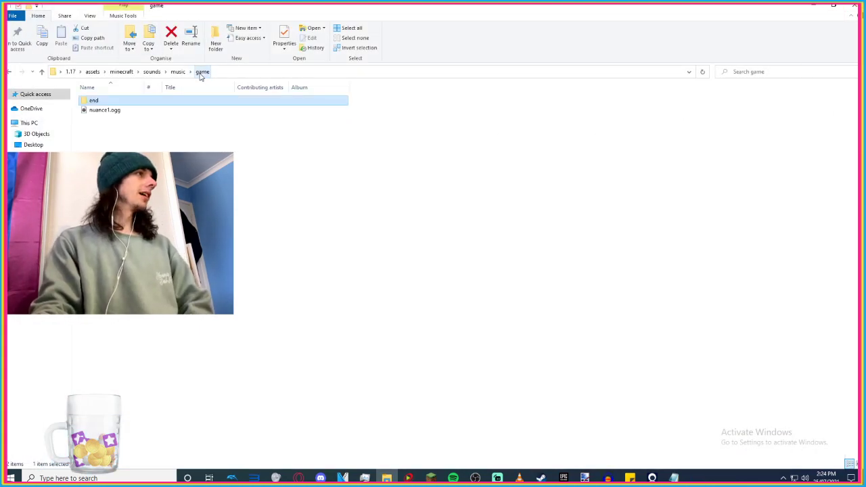
double_click(115, 111)
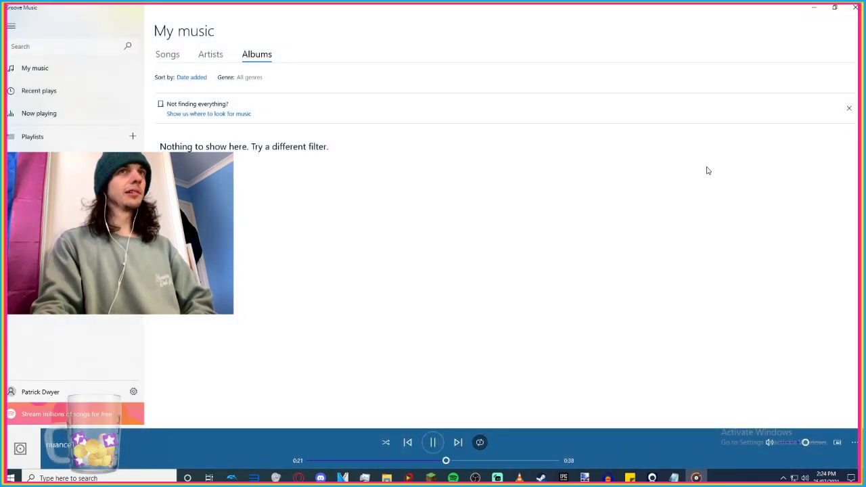
click(854, 7)
key(Delete)
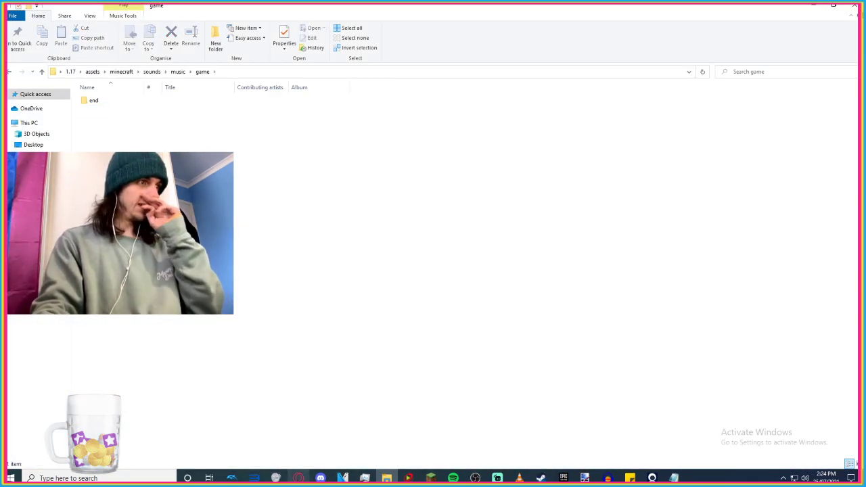
Open a new Opera GX window, maximize it, and search the web for "when does minecraft music play".
right_click(299, 477)
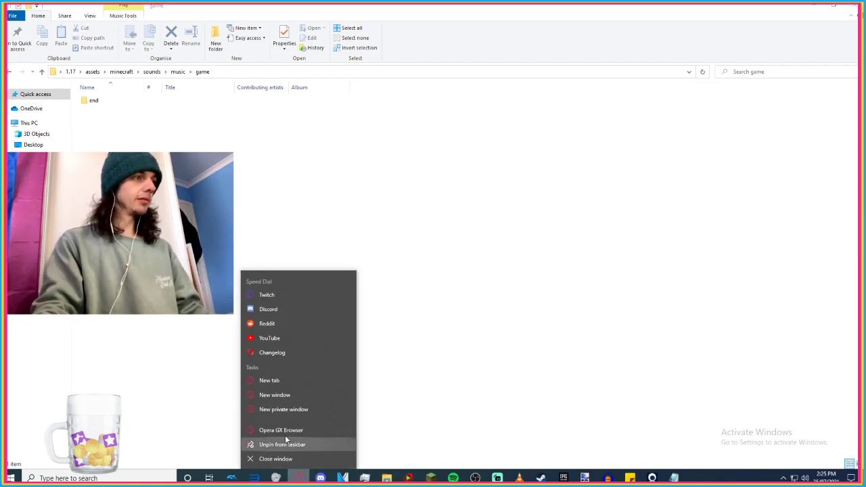
click(293, 392)
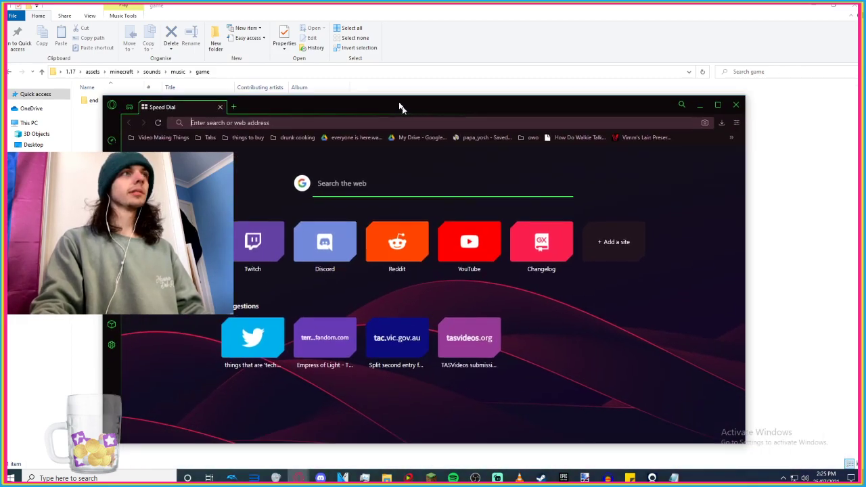
double_click(400, 106)
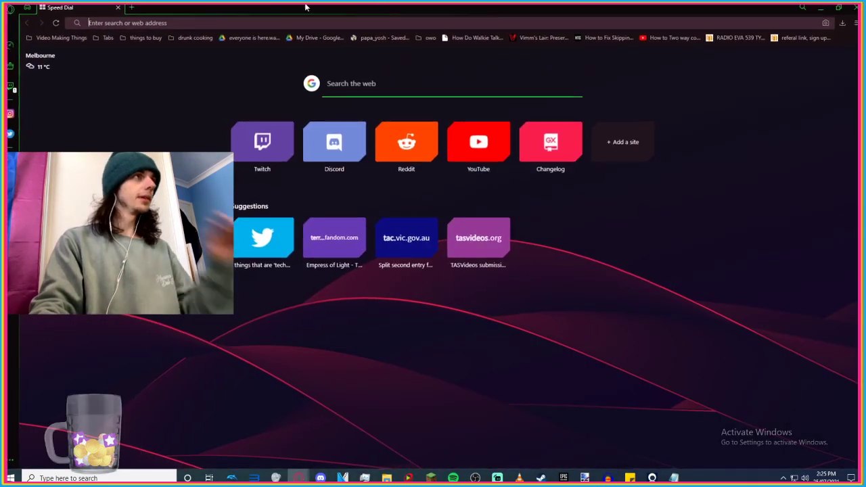
text(when doe)
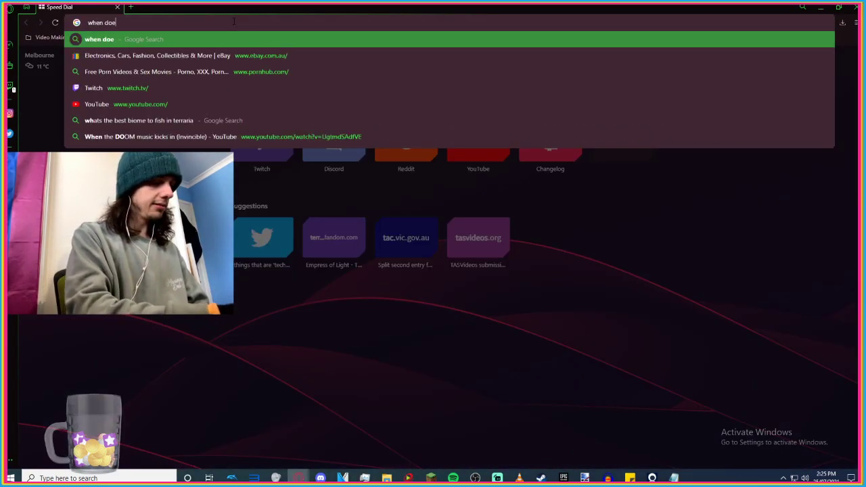
text(s minecraft music play)
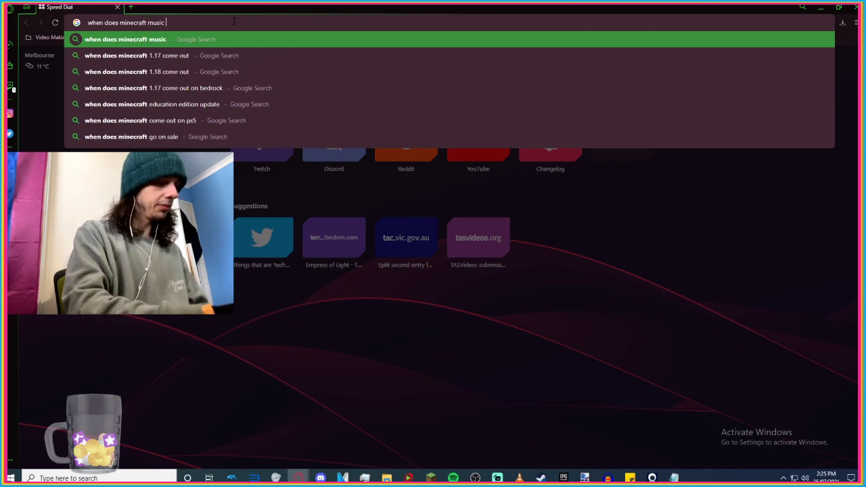
key(Return)
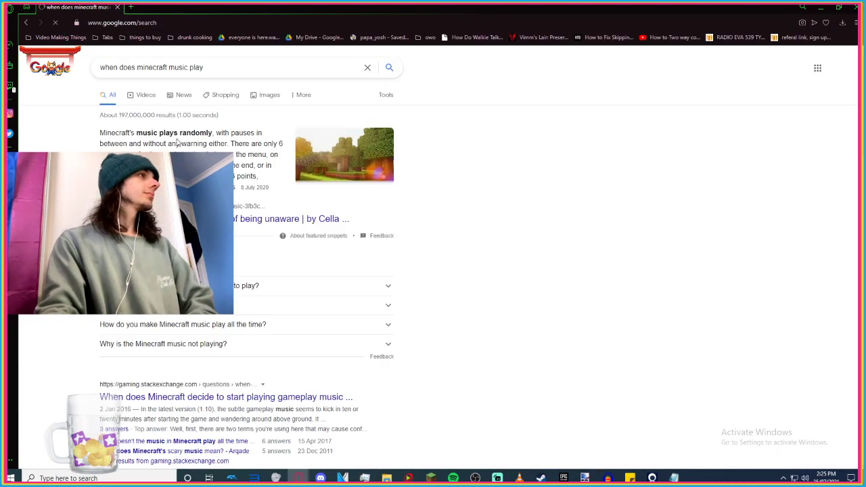
Open the Superjump article on Minecraft's music in a new tab and read which conditions trigger the music.
middle_click(184, 95)
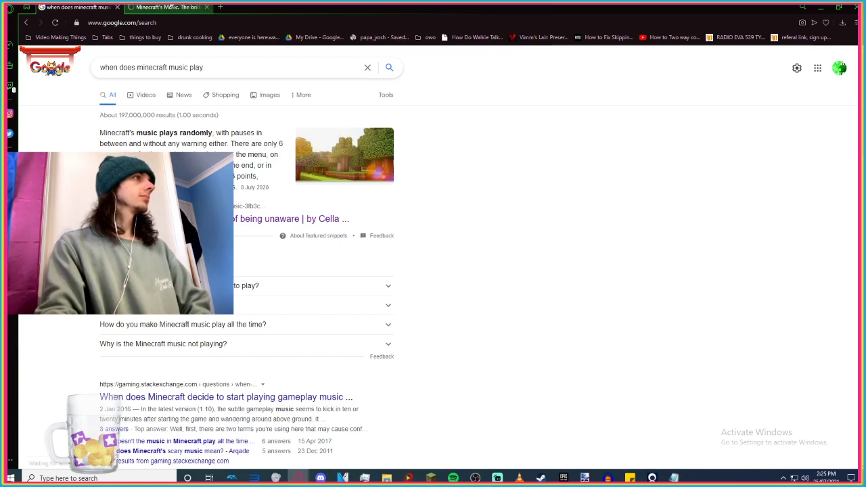
click(171, 7)
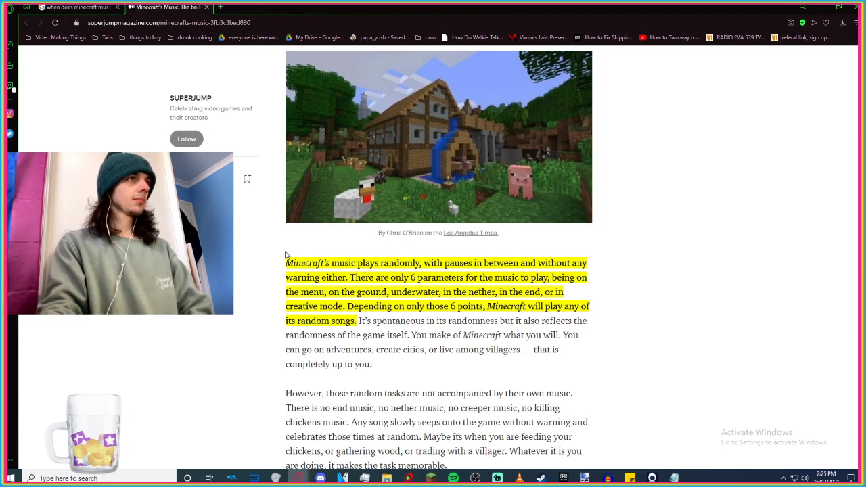
click(445, 169)
scroll(445, 170, up, 1)
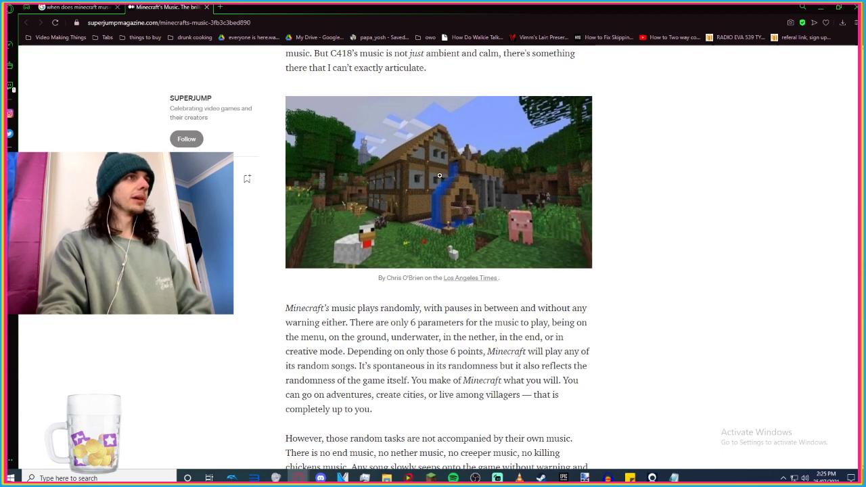
scroll(439, 176, up, 1)
scroll(483, 219, down, 4)
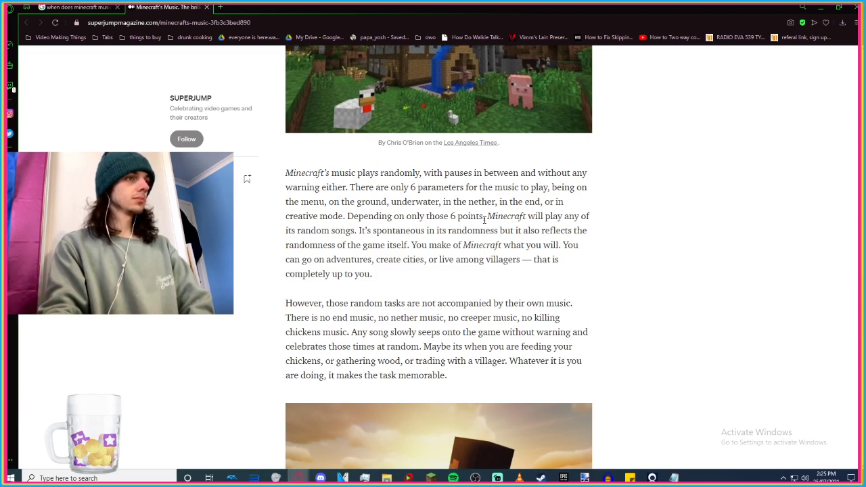
scroll(484, 218, down, 4)
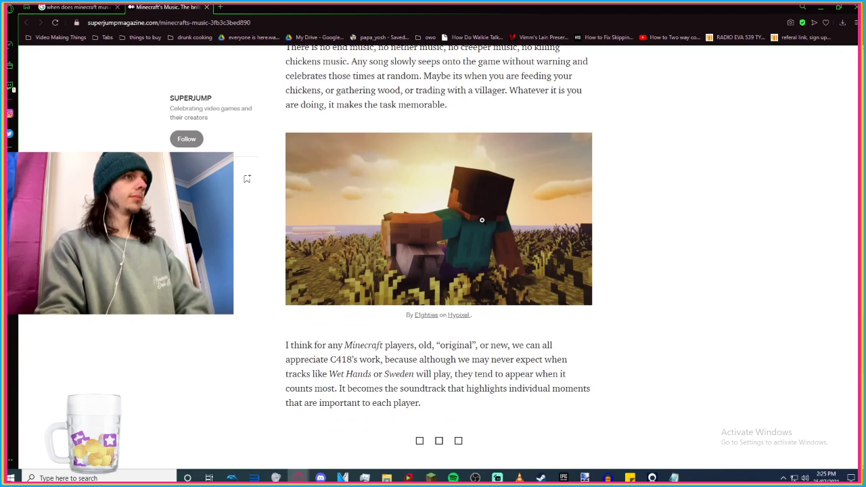
Finish reading the Superjump article, close it, and open the Official Minecraft Wiki's Music page from the search results.
scroll(482, 220, down, 1)
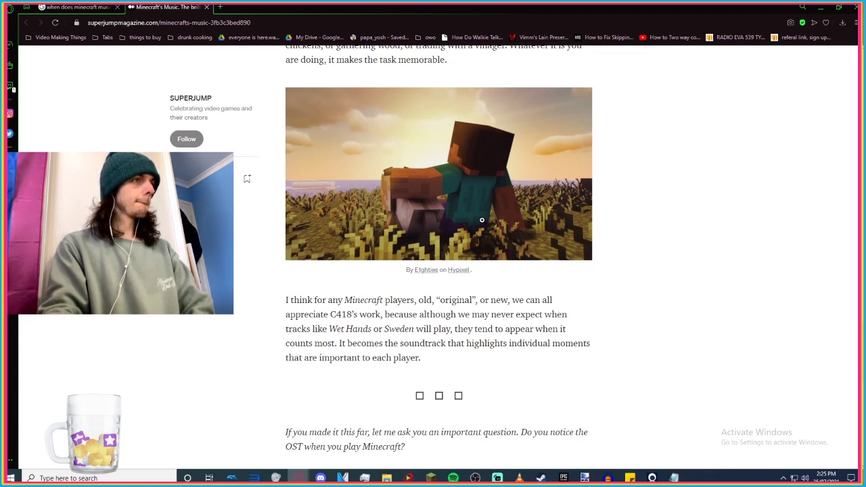
scroll(482, 219, down, 4)
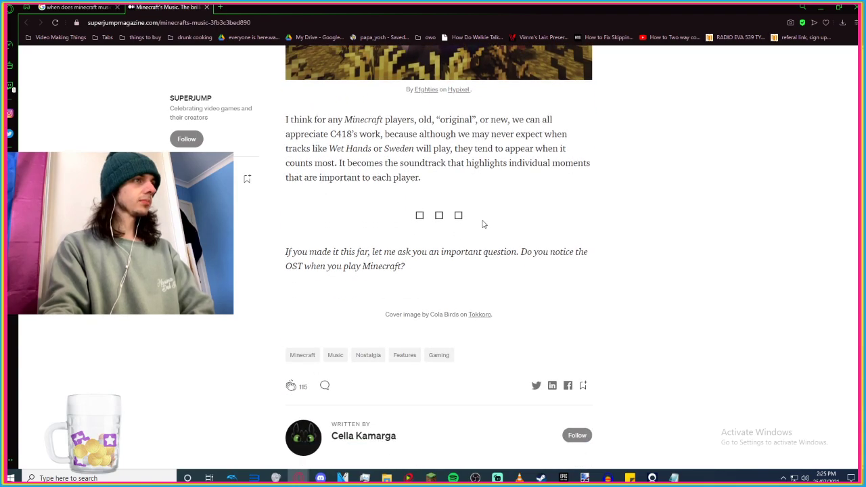
click(44, 7)
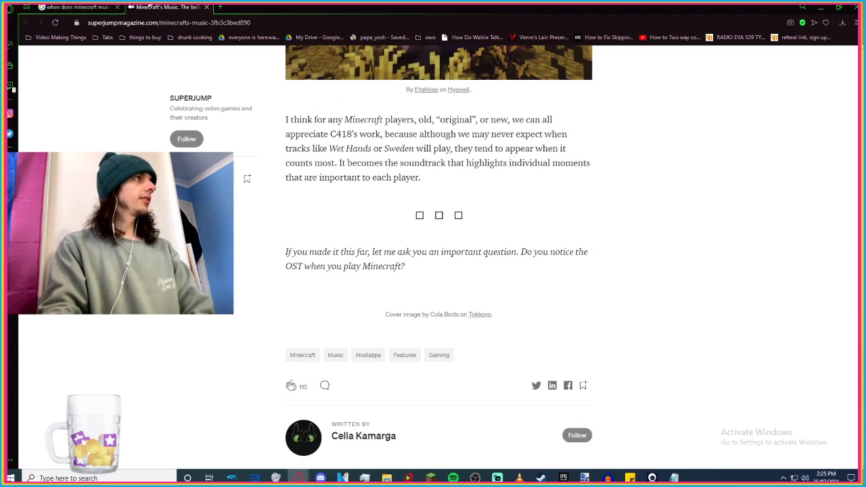
scroll(159, 148, down, 4)
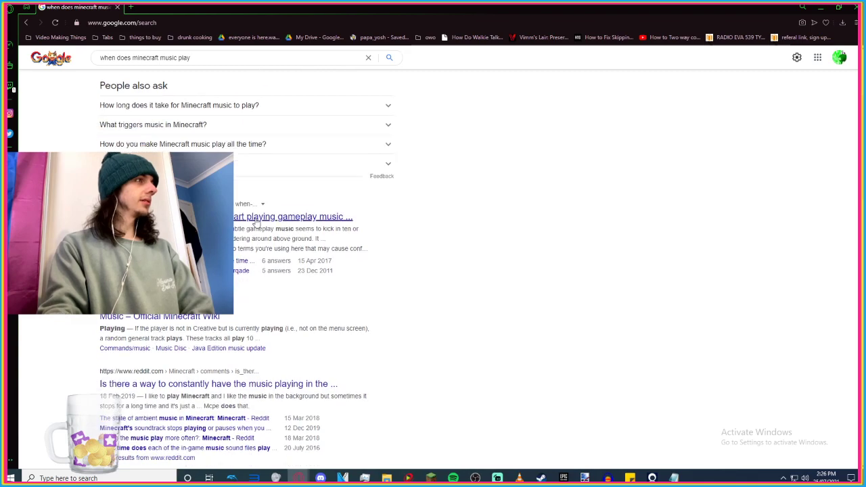
click(182, 316)
Go to the wiki's Overworld music section, expand the Overworld Tracks table, and examine which files play in which game modes.
scroll(264, 285, down, 2)
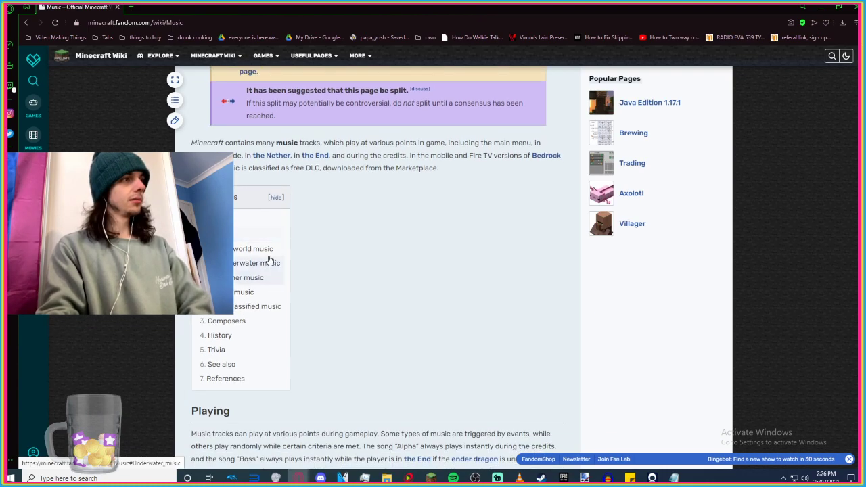
click(267, 250)
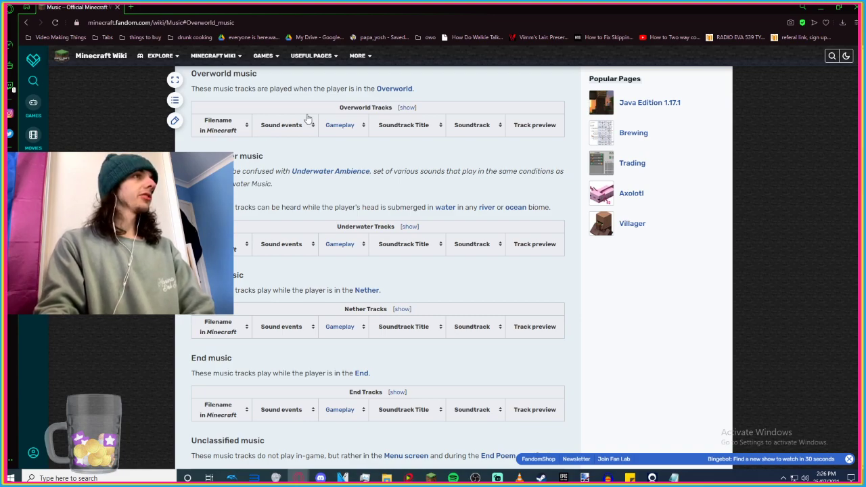
scroll(320, 102, up, 1)
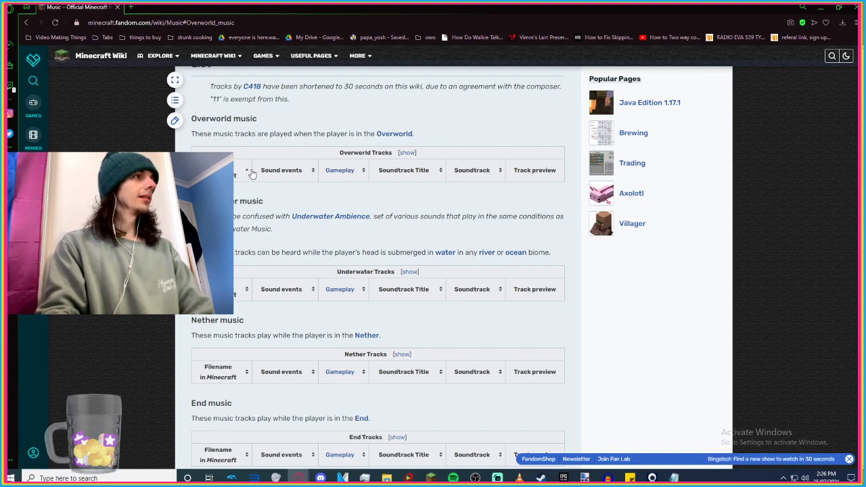
scroll(247, 284, down, 2)
scroll(271, 237, up, 2)
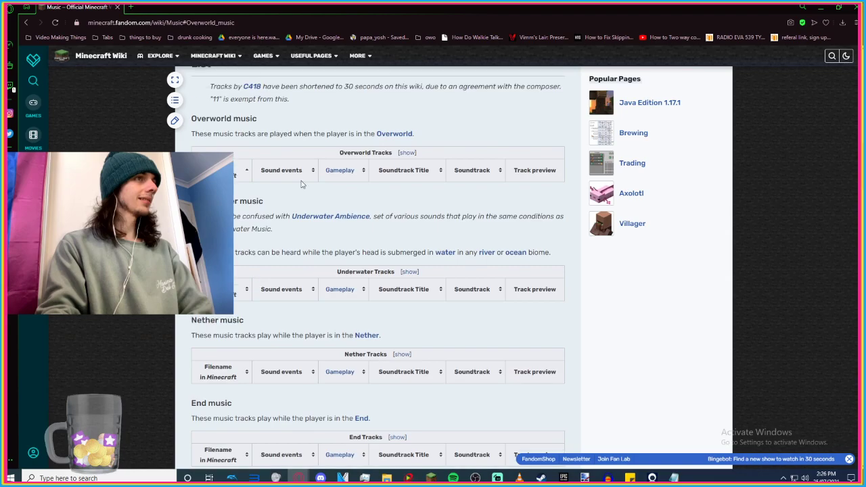
click(406, 153)
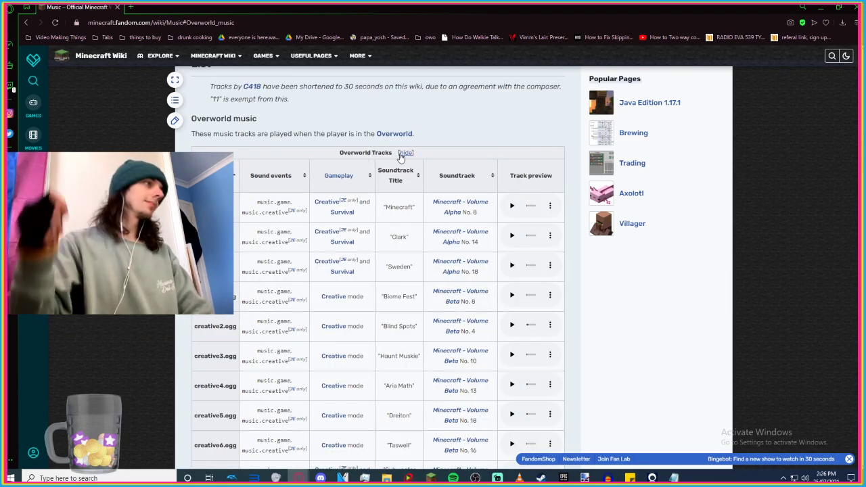
scroll(401, 156, down, 3)
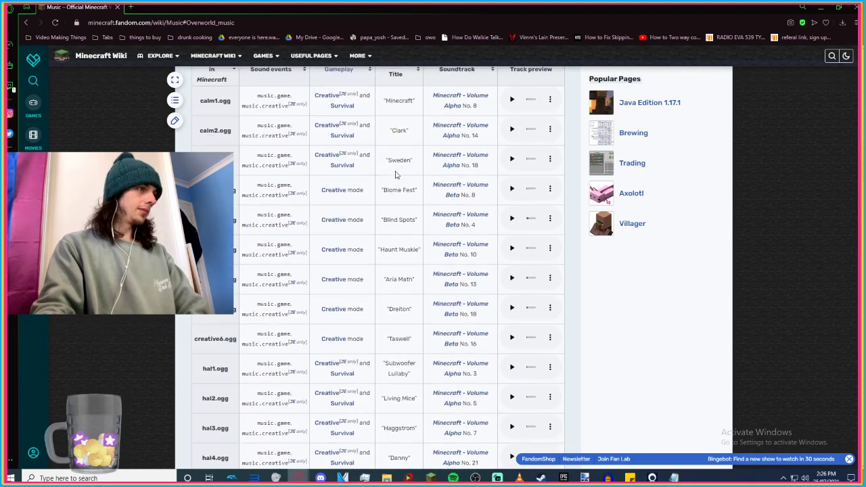
scroll(378, 271, down, 2)
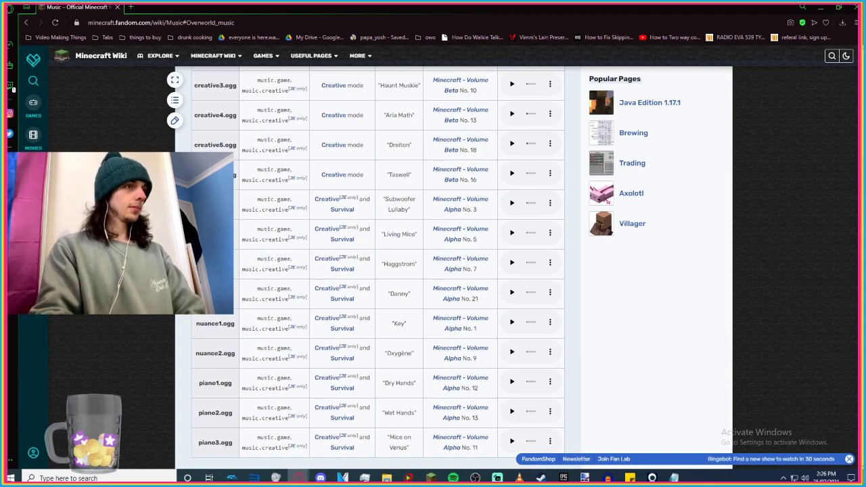
scroll(234, 230, down, 1)
scroll(262, 265, up, 2)
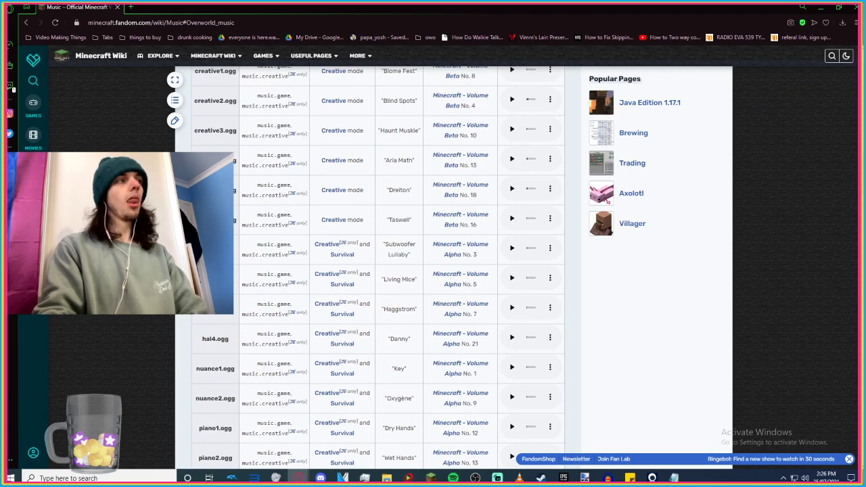
scroll(378, 347, down, 4)
Expand the Underwater, Nether, End and Unclassified Tracks tables and examine when each track plays.
click(408, 366)
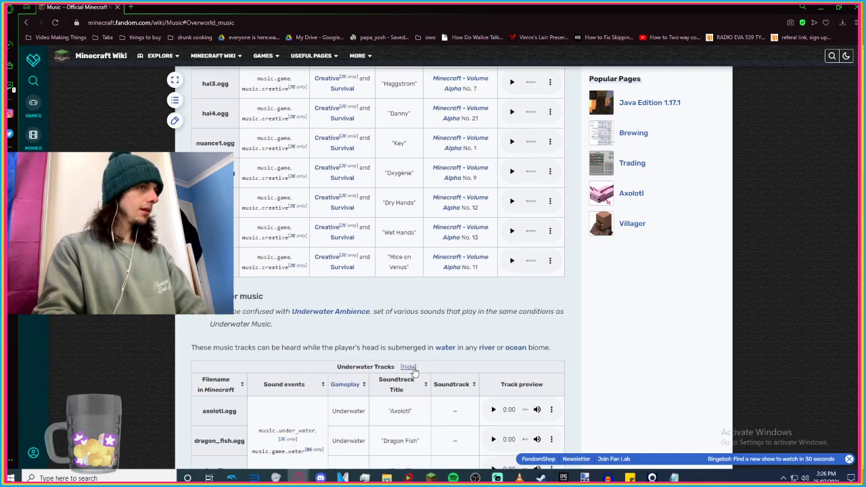
scroll(401, 358, down, 3)
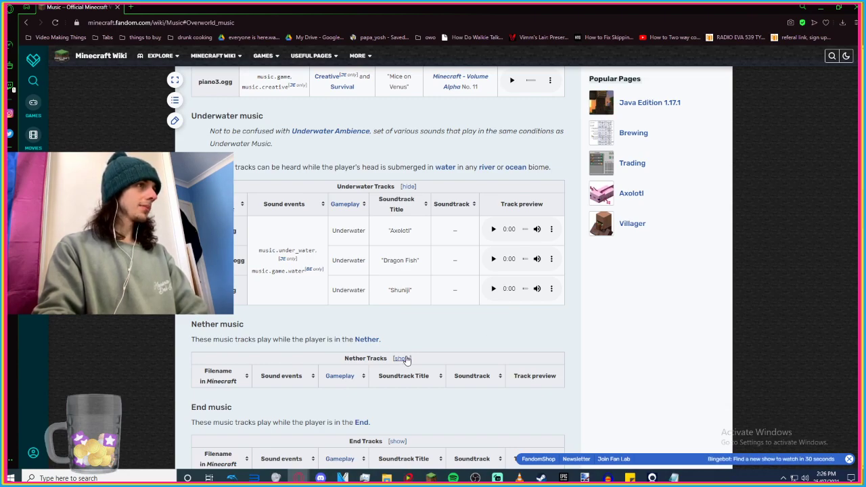
click(403, 359)
scroll(406, 360, down, 5)
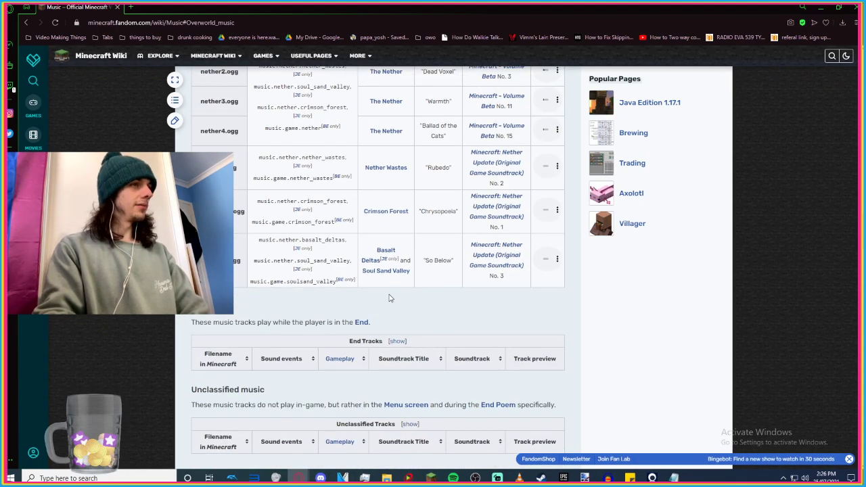
click(397, 342)
scroll(398, 342, down, 3)
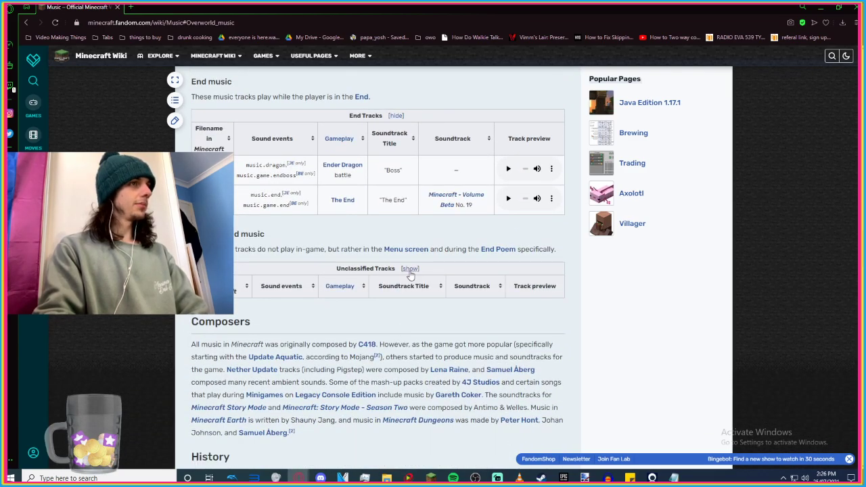
click(408, 269)
scroll(397, 304, down, 3)
scroll(345, 234, up, 10)
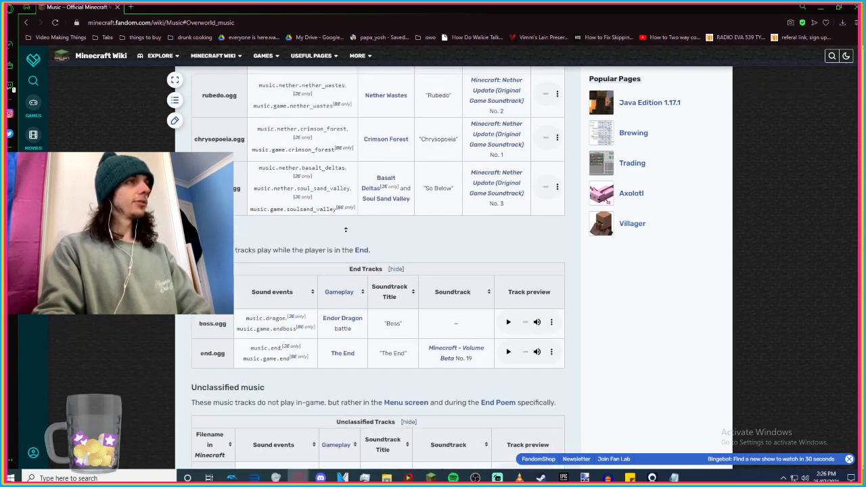
Return to the Overworld Tracks table, preview the track titled "Minecraft", and check its player options.
scroll(345, 235, up, 10)
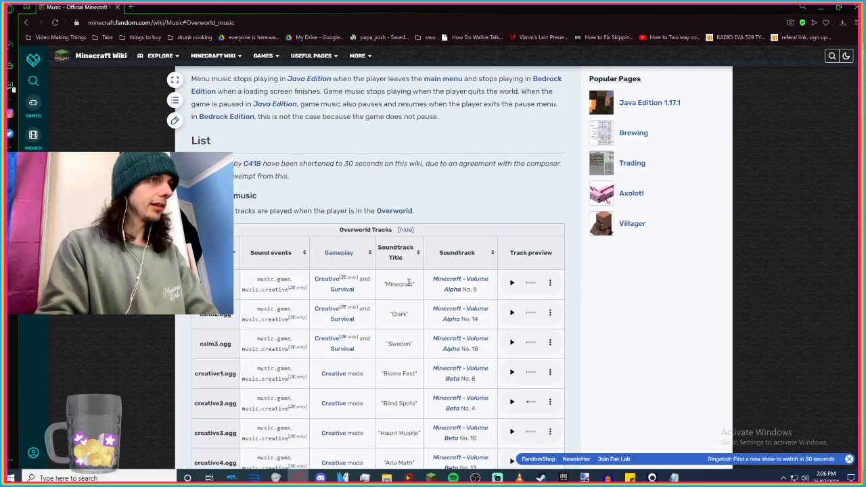
click(512, 284)
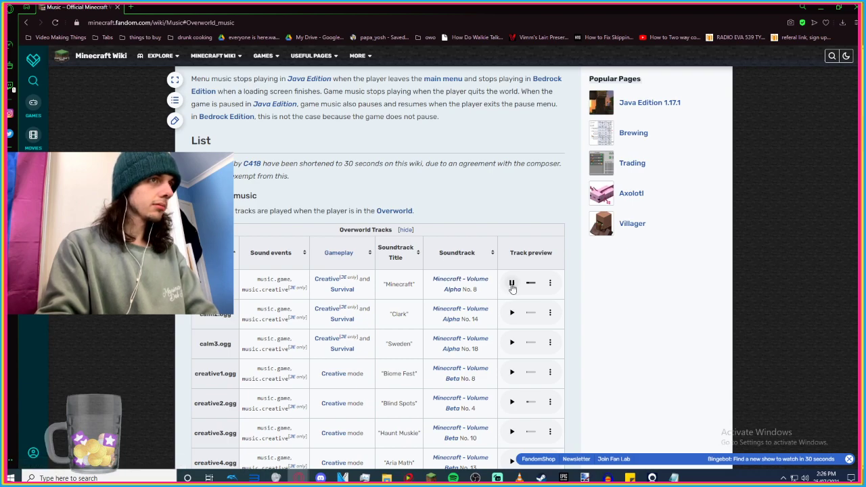
click(550, 283)
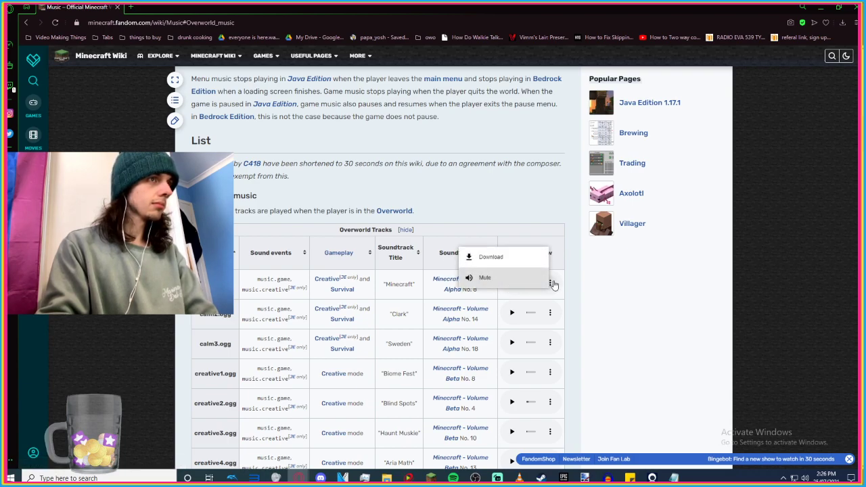
click(626, 297)
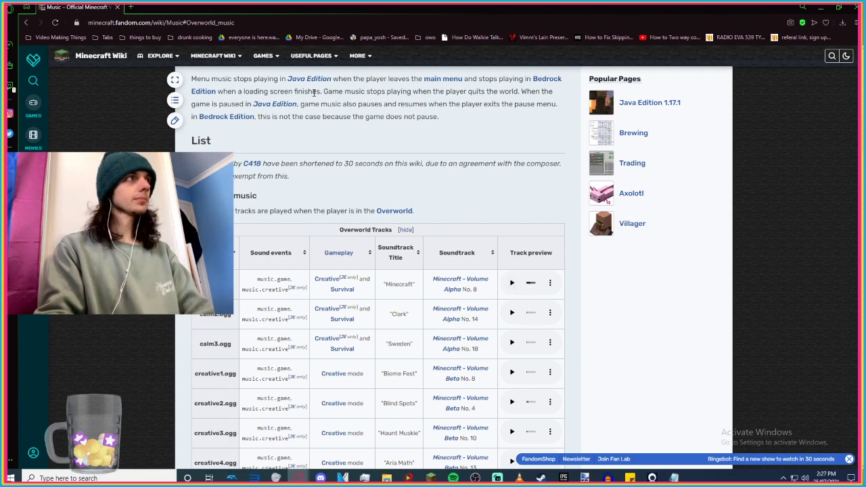
Show the desktop, open the memories lol folder, and open its editing assets subfolder.
key(super+d)
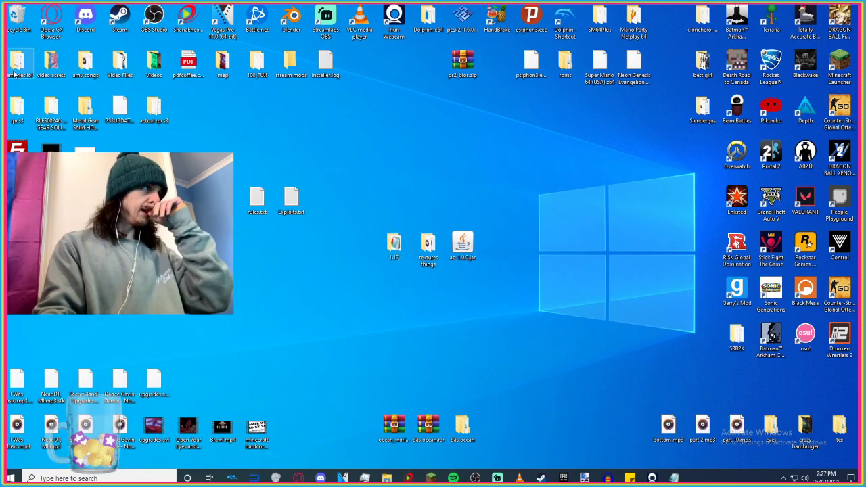
key(super+Up)
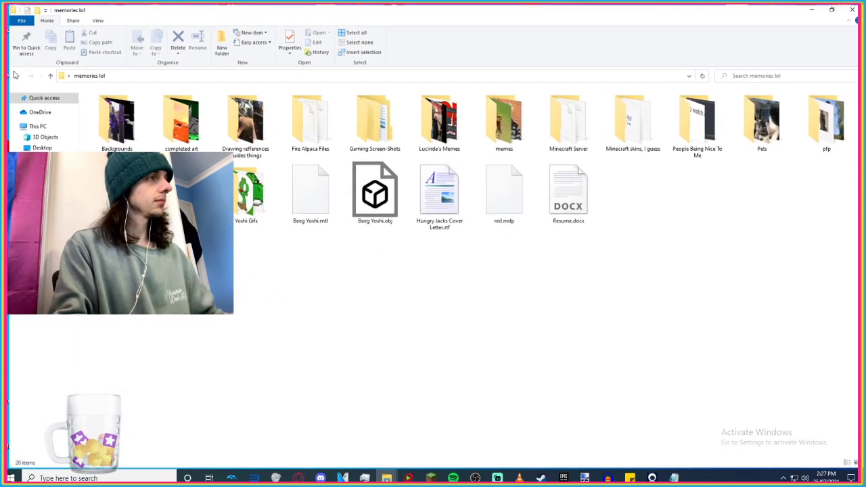
key(Down)
key(Right)
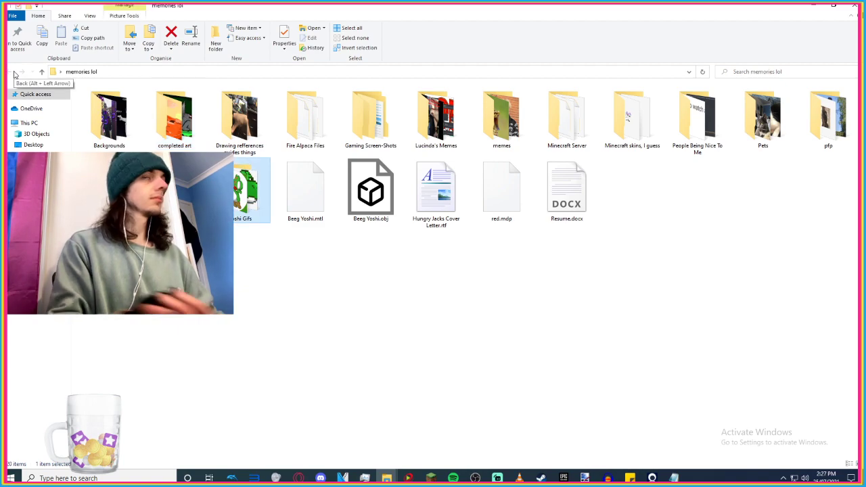
key(alt+Tab)
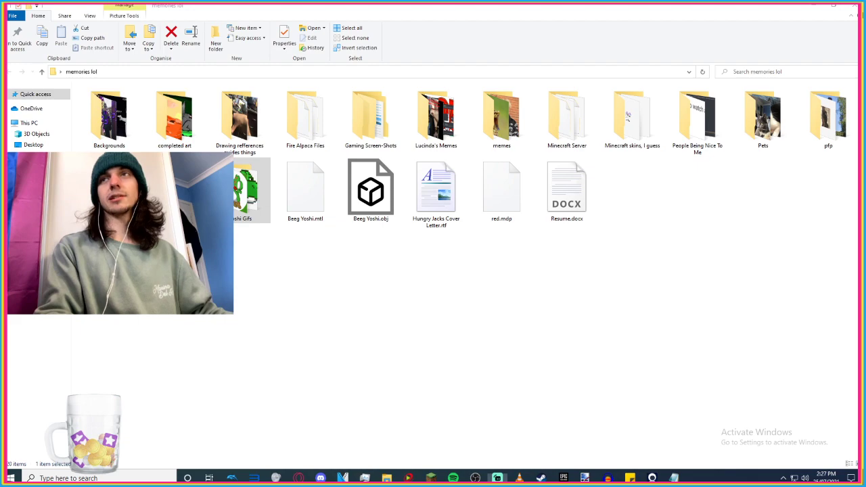
click(339, 261)
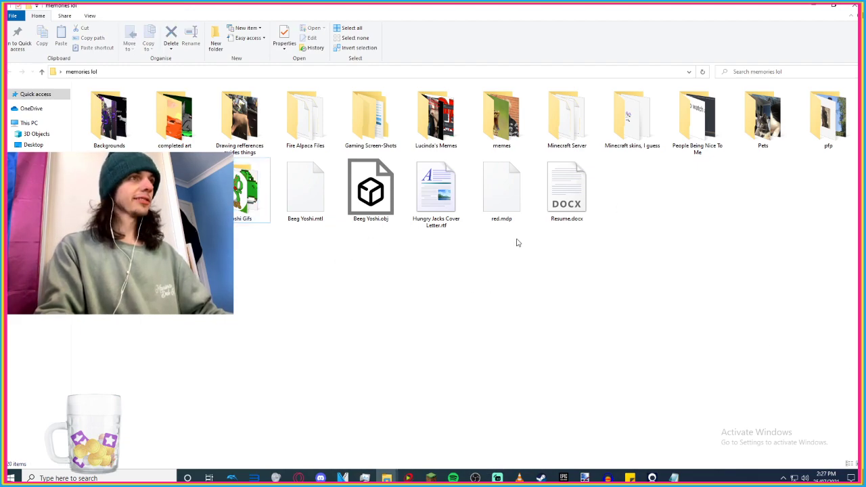
key(Left)
key(Return)
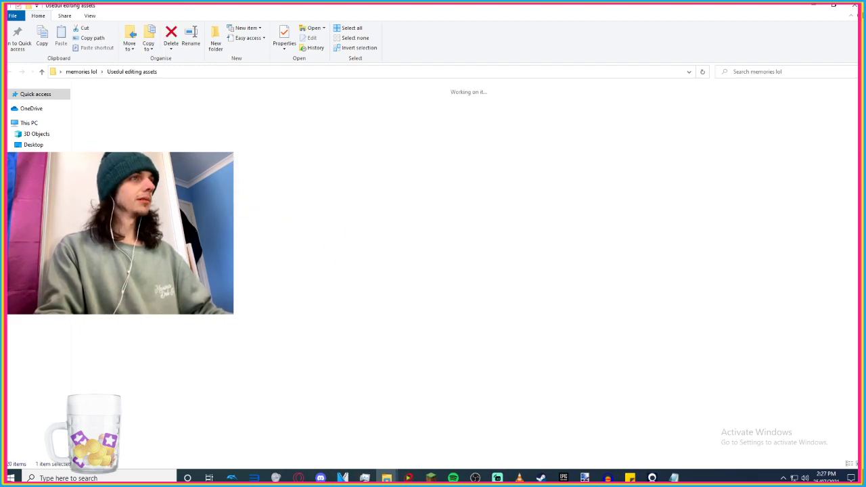
Open the Music folder inside the editing assets folder.
key(Right)
key(Right)
key(Right)
key(Right)
key(Right)
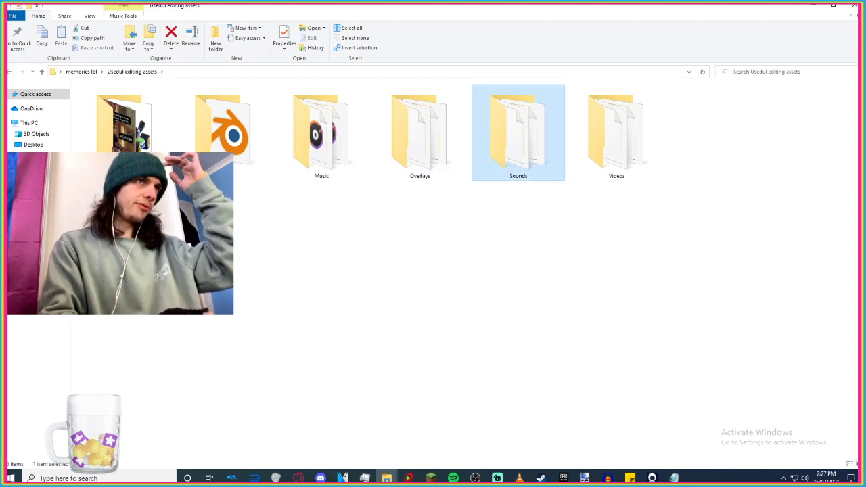
key(Left)
key(Left)
key(Return)
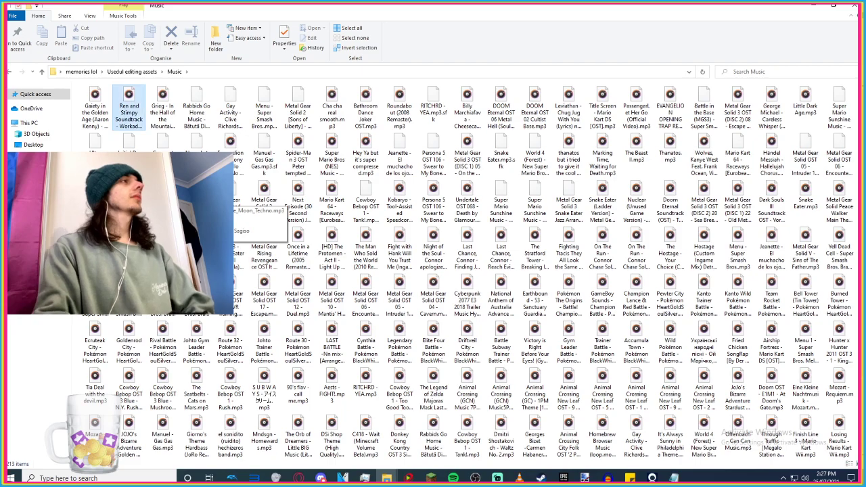
Preview the Gaiety in the Golden Age and Ren and Stimpy Workaday World tracks, closing the music player after each.
key(Right)
key(Return)
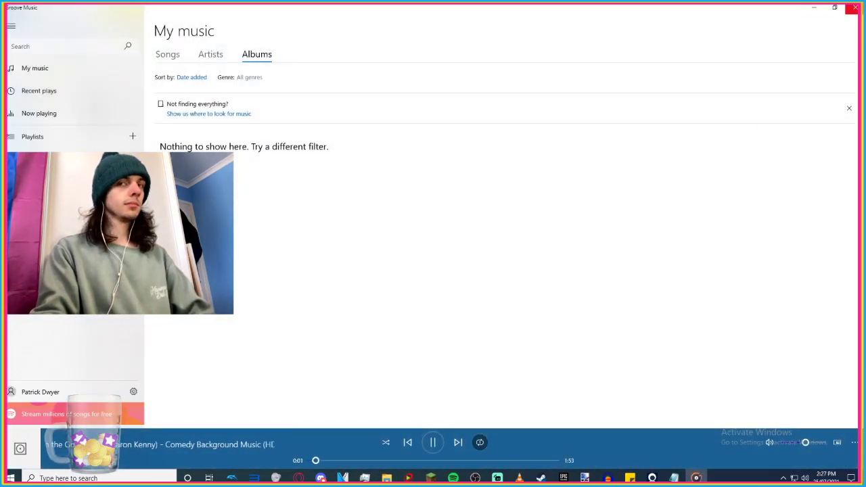
click(851, 8)
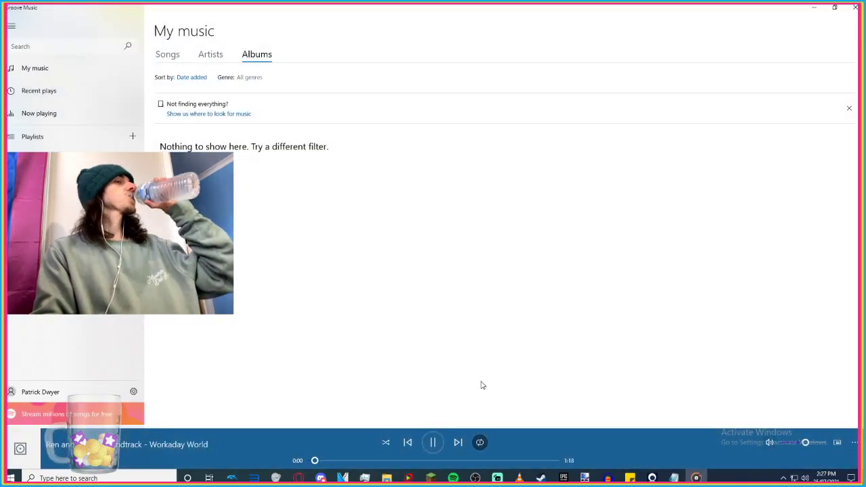
click(851, 8)
Preview Grieg's In the Hall of the Mountain King, skip ahead to about 0:57, and close the music player.
double_click(153, 100)
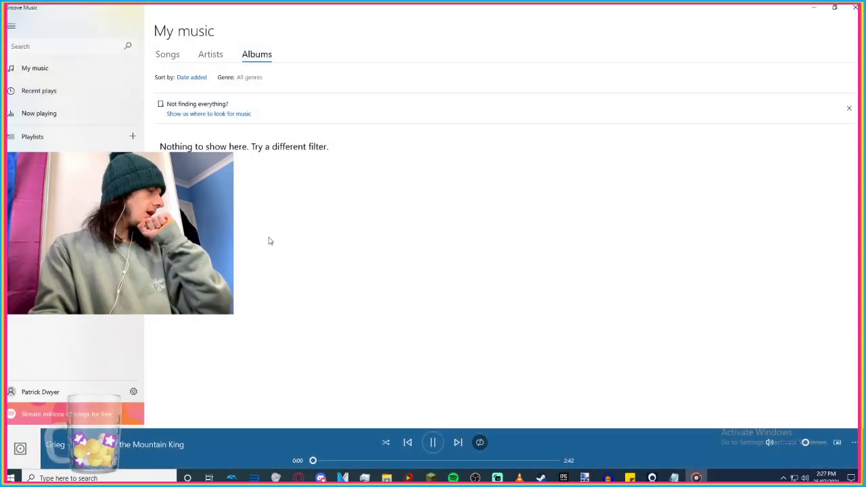
click(398, 460)
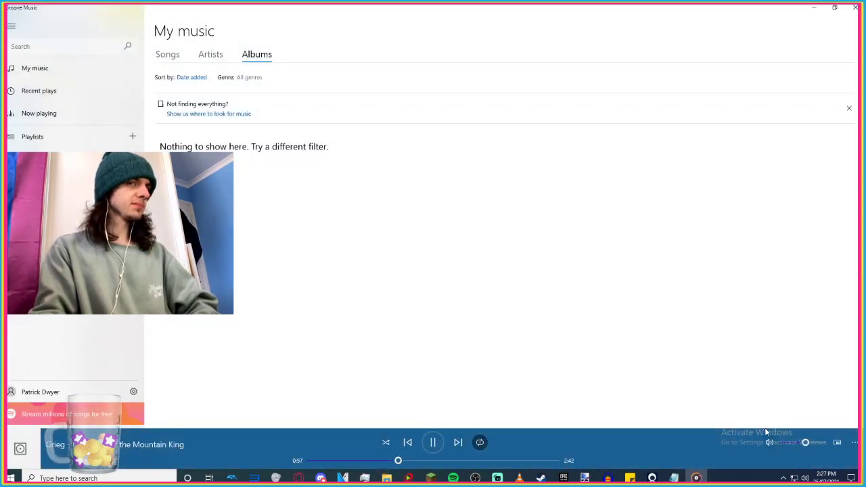
click(854, 8)
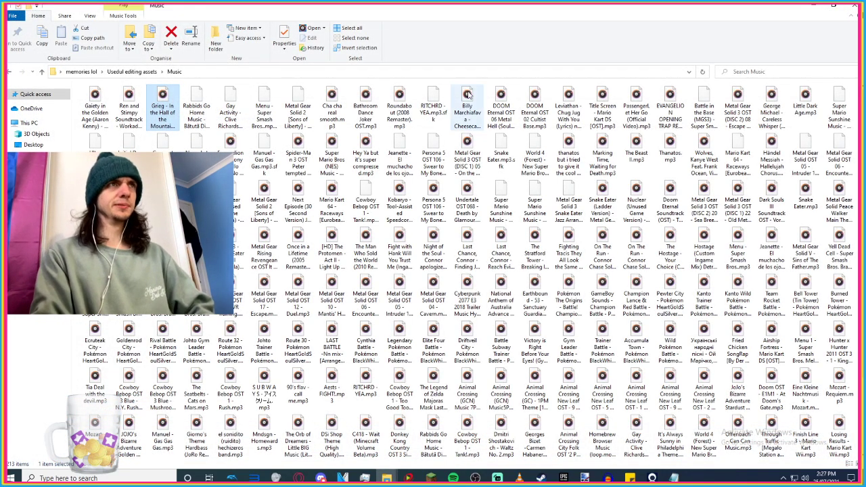
Preview the Title Screen - Mario Kart DS track, lower the playback volume slightly, and close the music player.
click(600, 102)
double_click(600, 102)
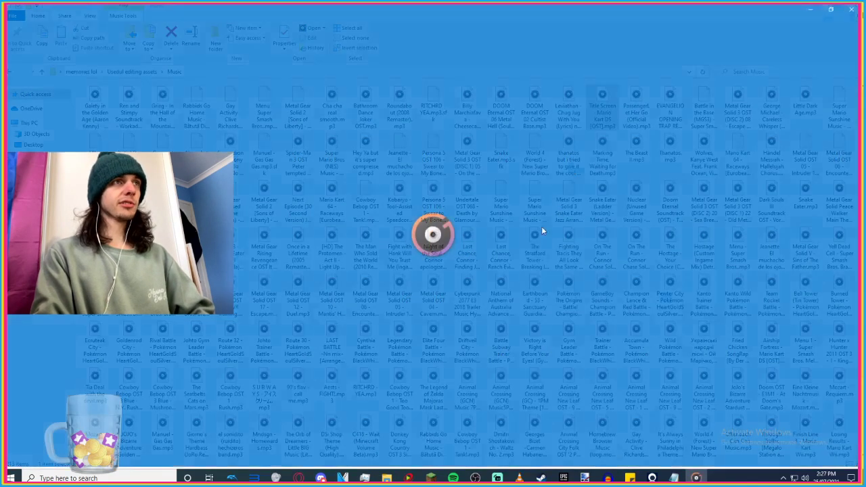
drag(797, 443, 793, 446)
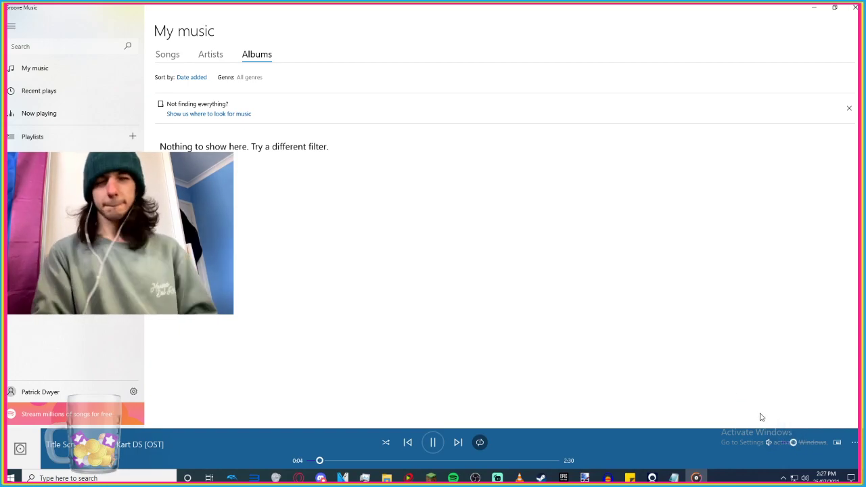
click(851, 8)
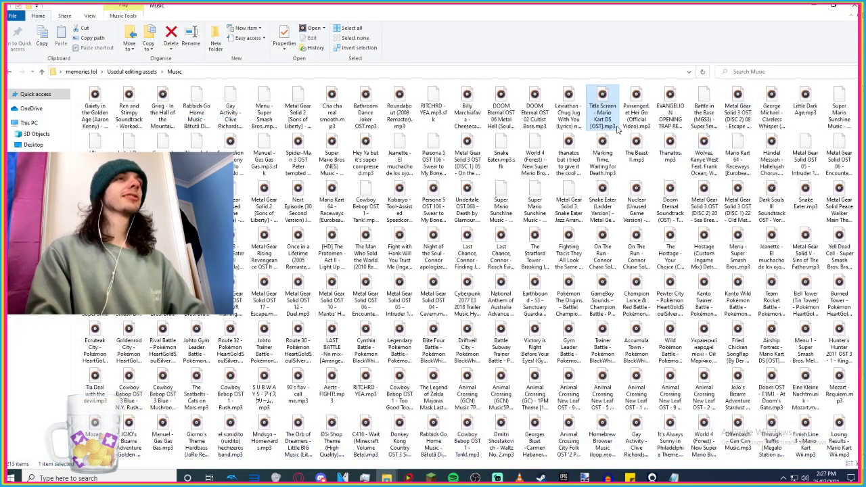
Switch to the Minecraft Wiki music page in the browser and open the End Poem article from the Unclassified music section in a new tab.
click(563, 477)
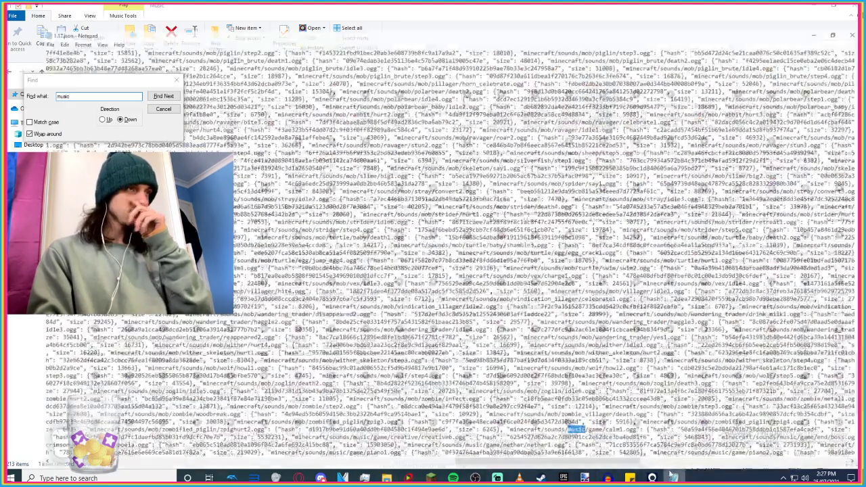
mouse_move(305, 478)
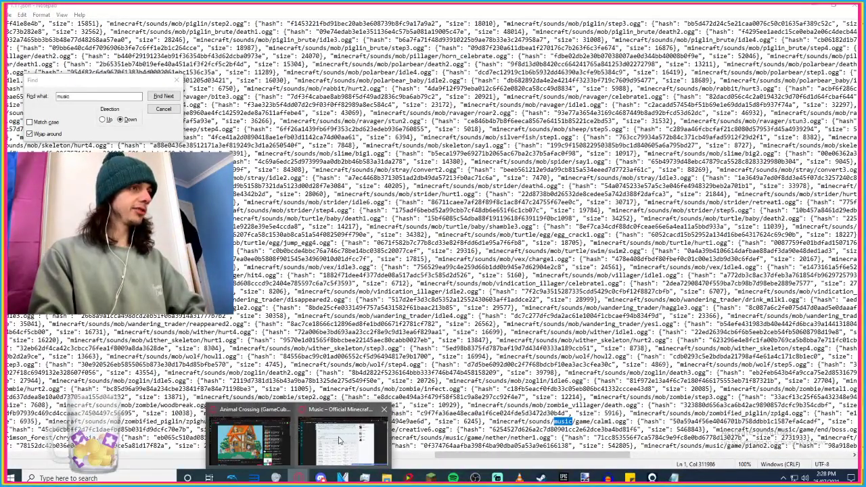
click(342, 437)
scroll(366, 308, down, 20)
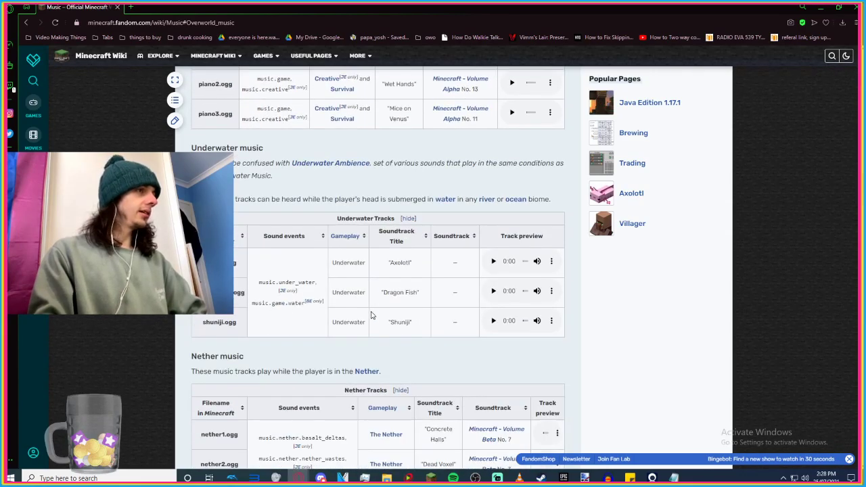
scroll(358, 274, down, 3)
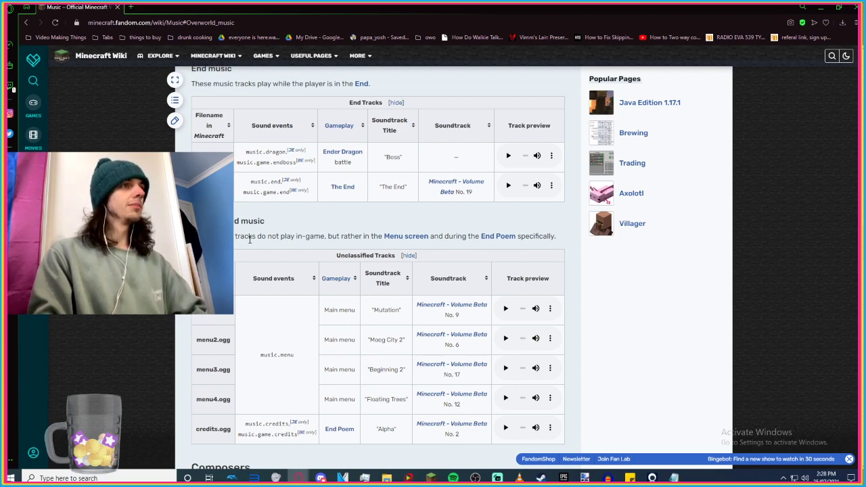
middle_click(498, 236)
key(ctrl+Tab)
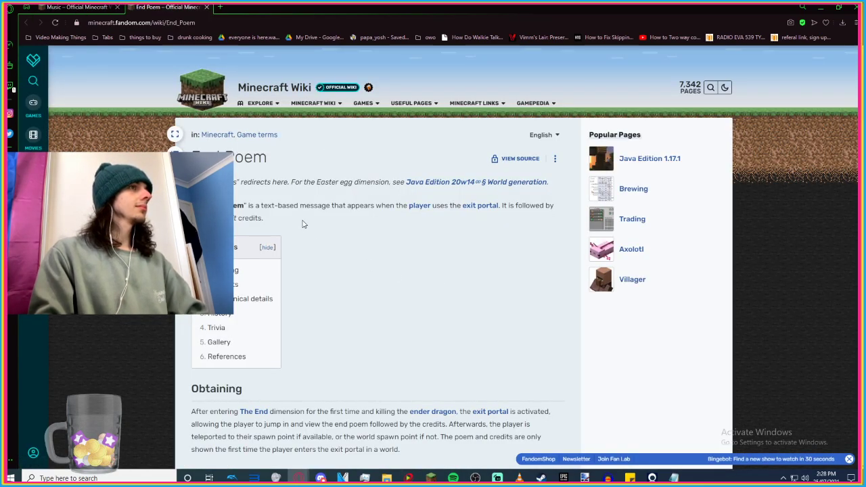
Read the End Poem article for how the poem and credits play, their duration and their music track, and close its tab.
scroll(329, 224, down, 2)
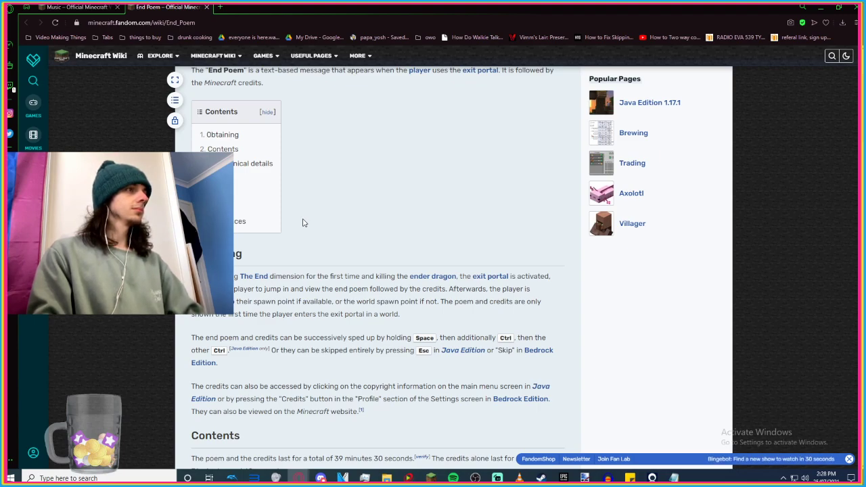
scroll(303, 223, down, 3)
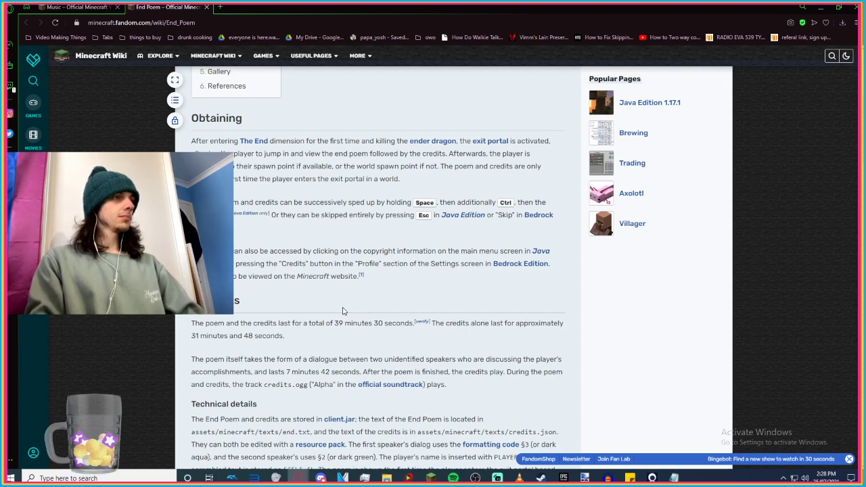
scroll(342, 311, down, 2)
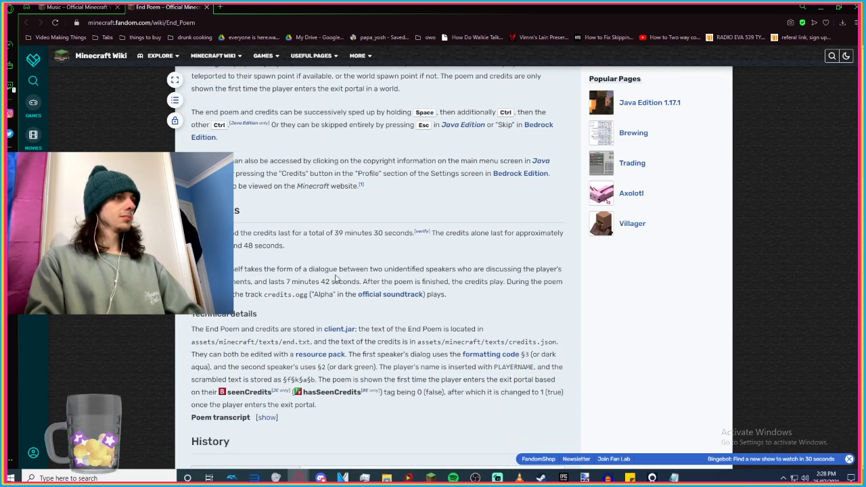
scroll(334, 277, down, 1)
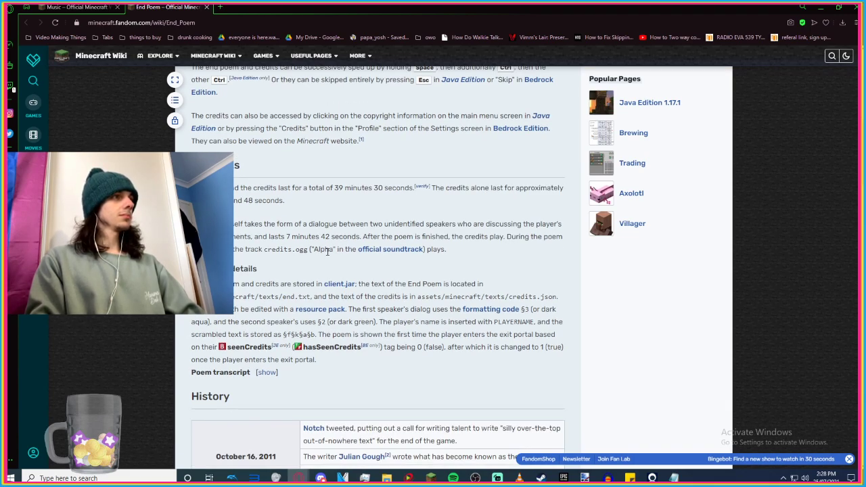
scroll(328, 252, down, 6)
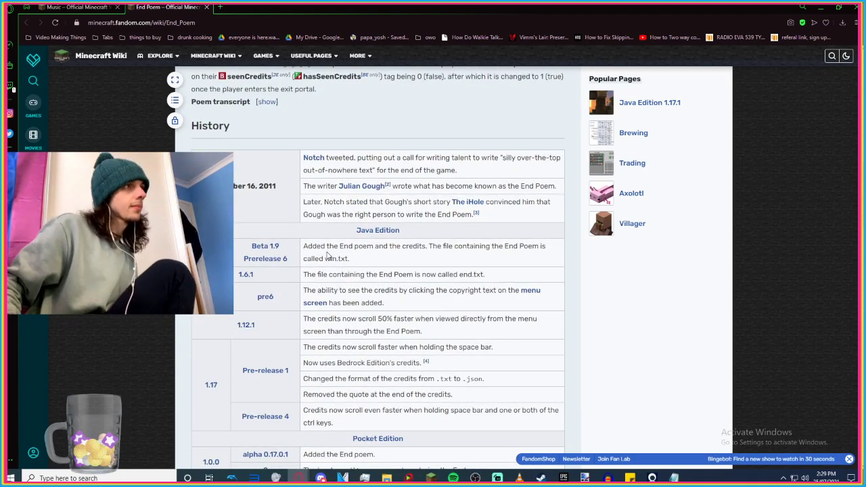
scroll(363, 169, down, 3)
scroll(364, 170, down, 3)
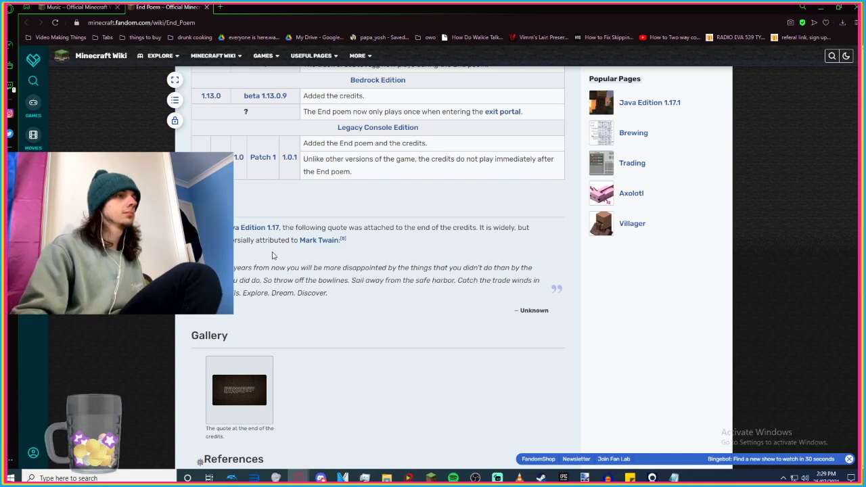
scroll(253, 278, down, 3)
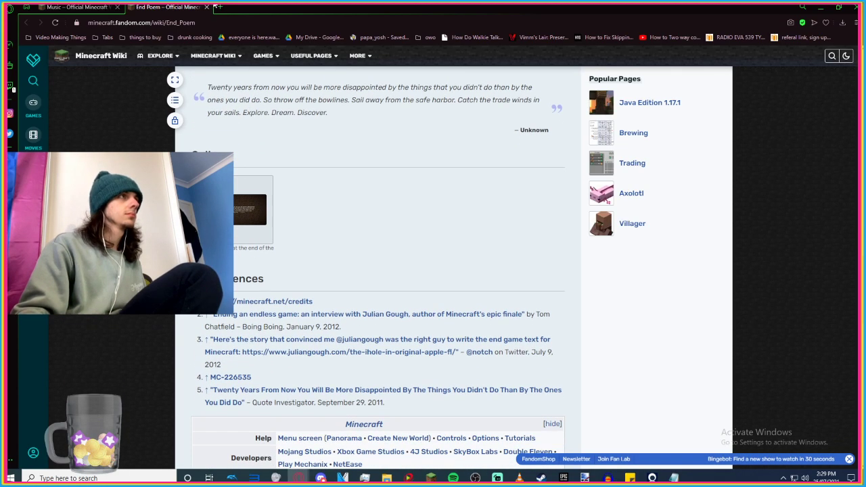
click(215, 7)
Preview the main menu tracks Mutation, Moog City 2, Beginning 2 and Floating Trees in the Unclassified Tracks table.
scroll(334, 286, down, 1)
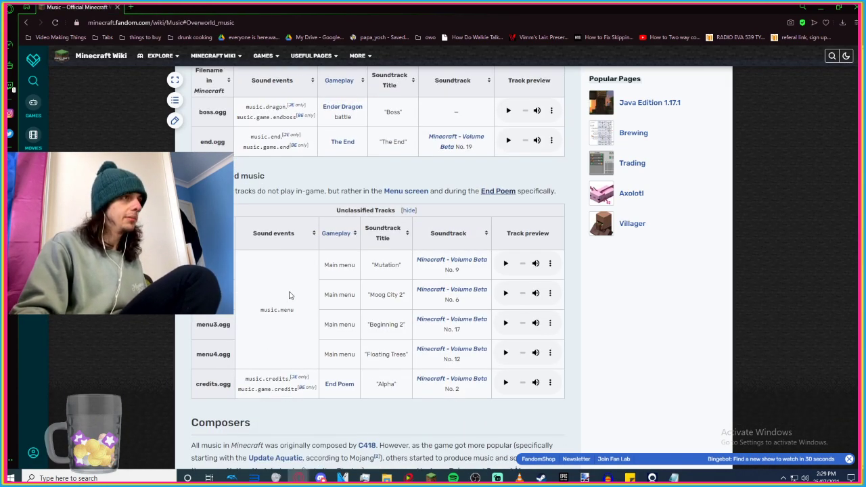
click(505, 264)
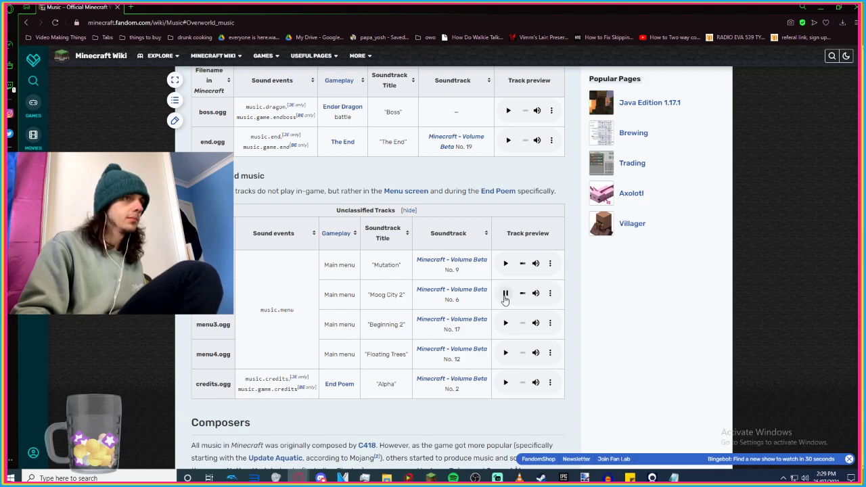
click(505, 296)
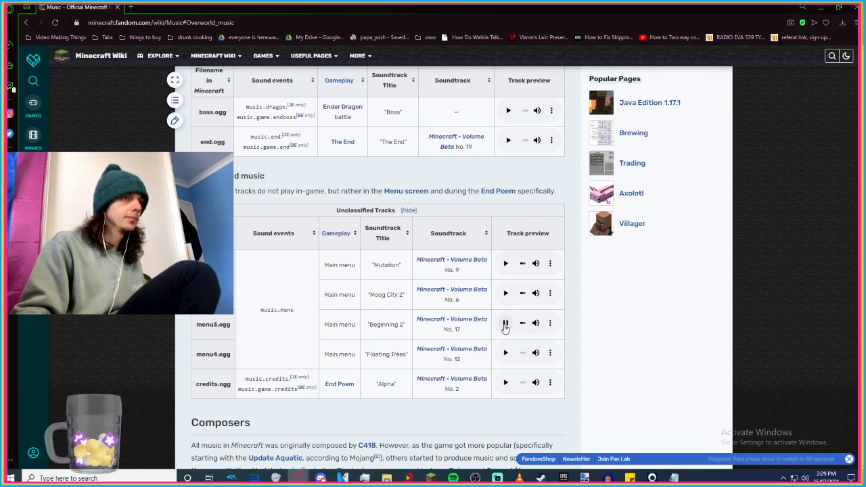
click(505, 324)
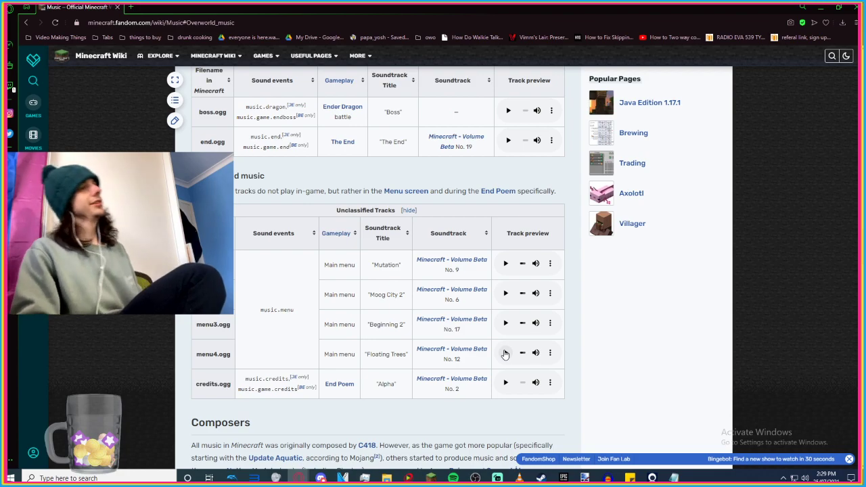
click(505, 352)
drag(488, 266, 239, 355)
click(199, 344)
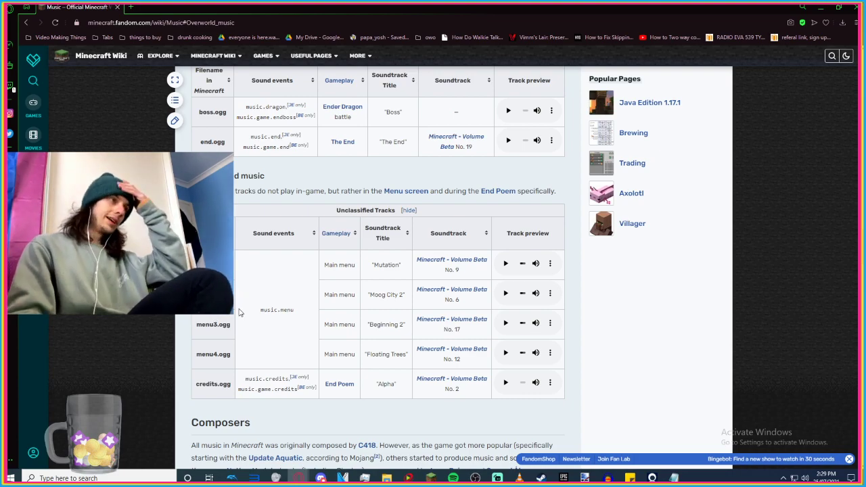
scroll(219, 379, down, 1)
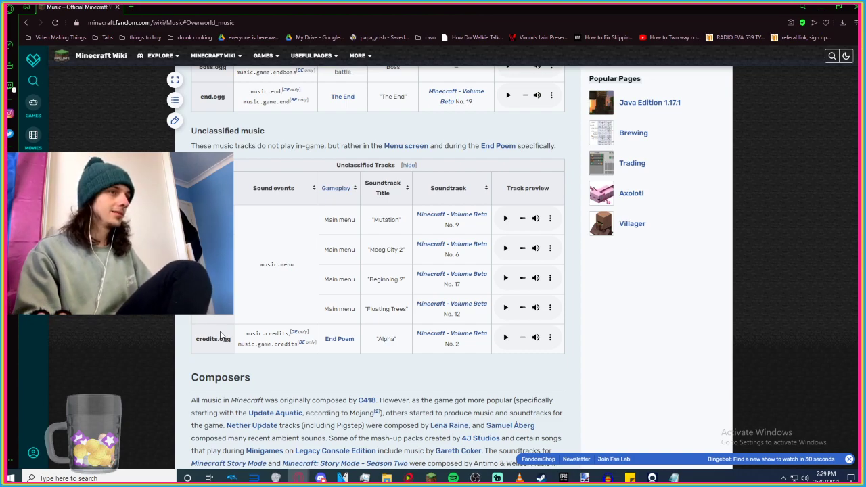
scroll(220, 335, down, 1)
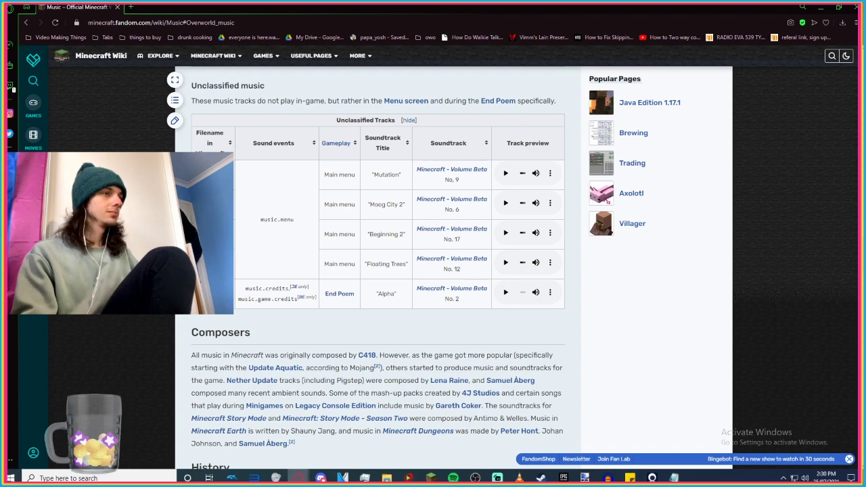
scroll(488, 410, down, 2)
scroll(488, 411, up, 3)
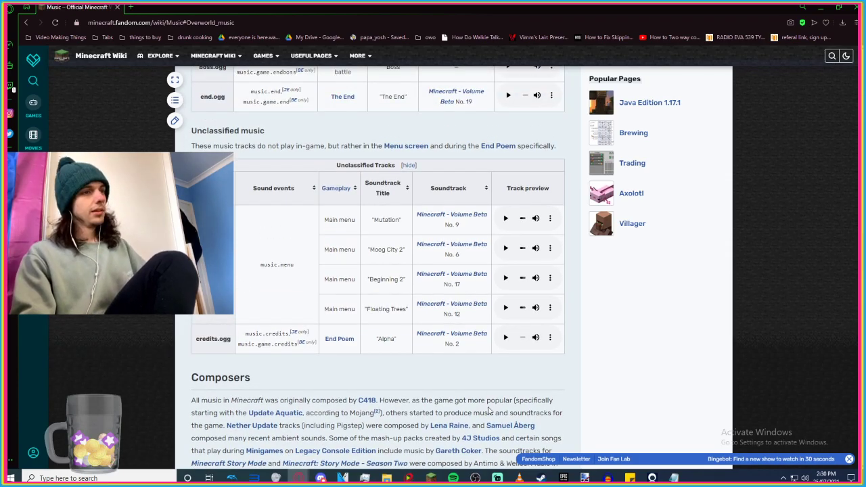
click(631, 478)
click(630, 479)
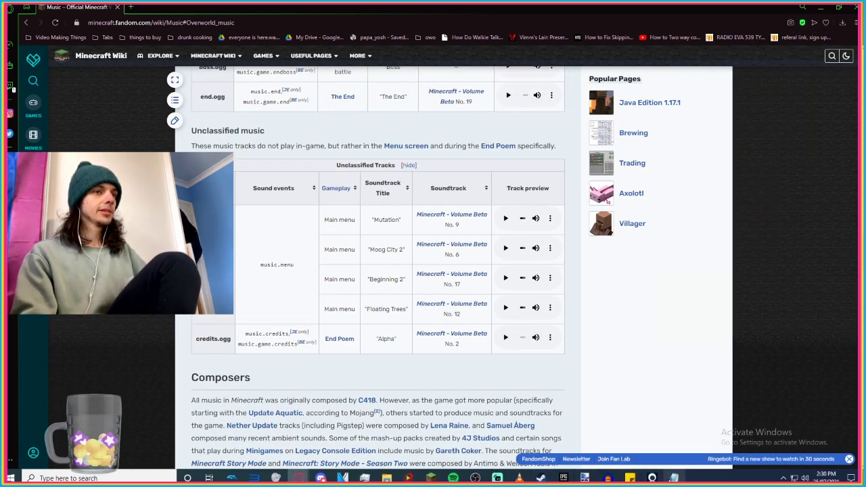
Switch to 1.17.json in Notepad and step through the "music" matches until the minecraft/sounds/music/menu/menu1.ogg entry.
click(674, 478)
click(171, 97)
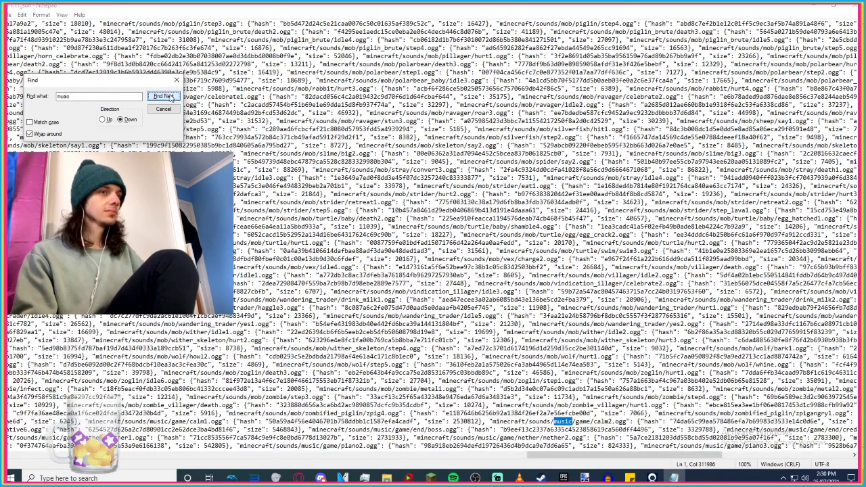
click(171, 97)
click(171, 97)
click(172, 96)
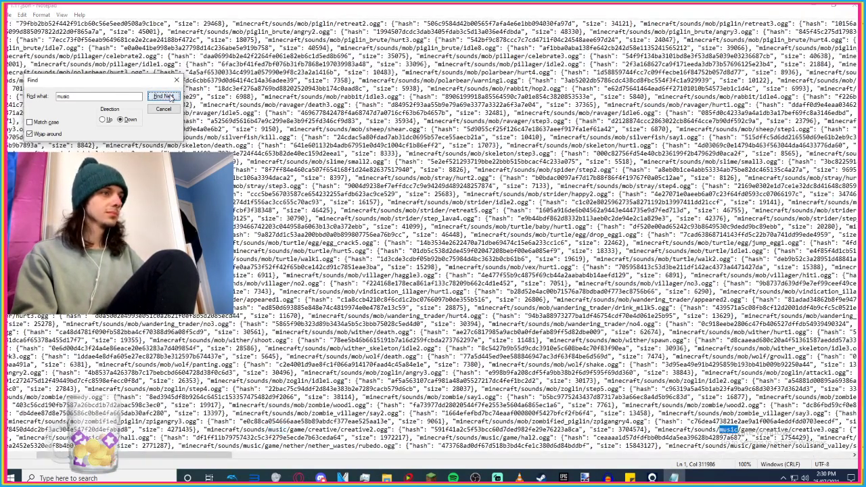
click(171, 96)
click(171, 97)
click(172, 97)
click(171, 96)
click(171, 97)
click(171, 97)
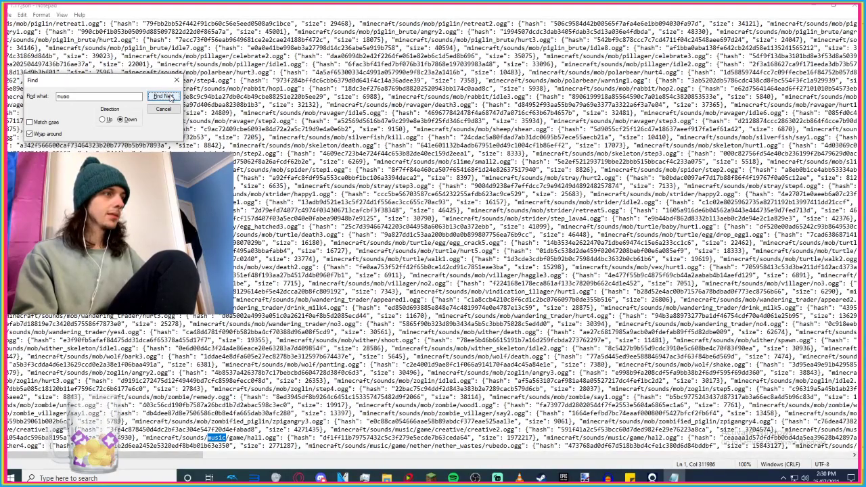
click(171, 97)
click(171, 97)
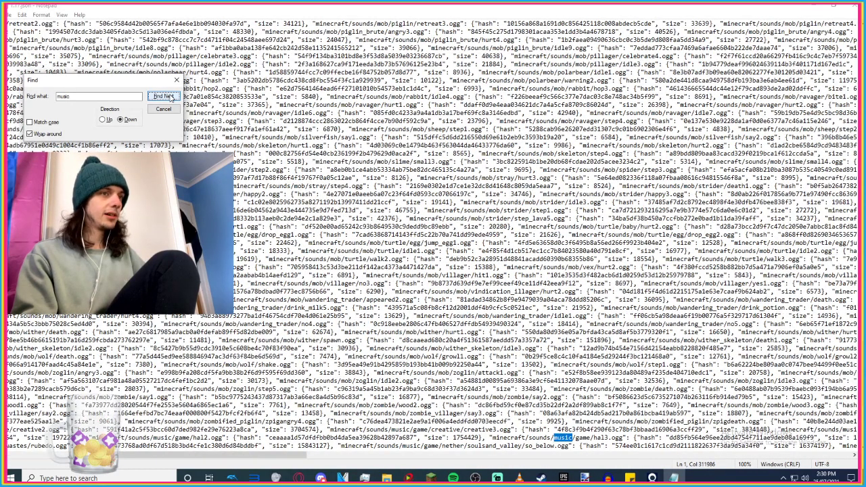
click(172, 97)
click(171, 96)
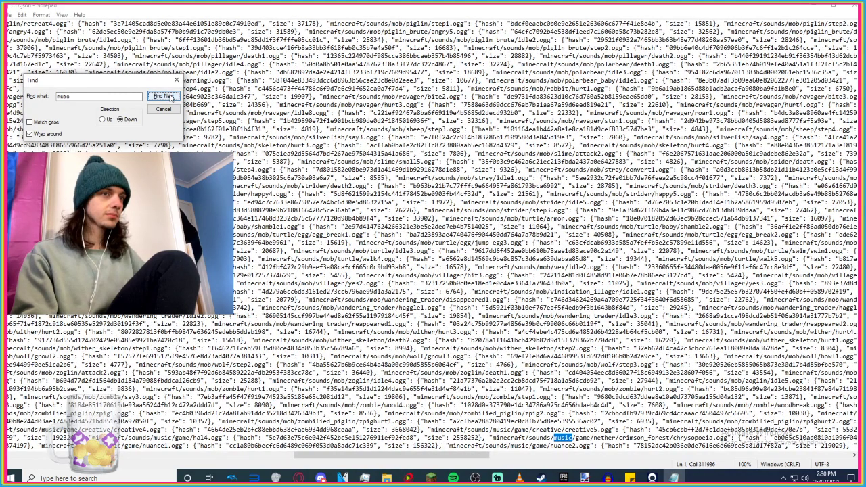
click(171, 97)
click(171, 97)
click(171, 97)
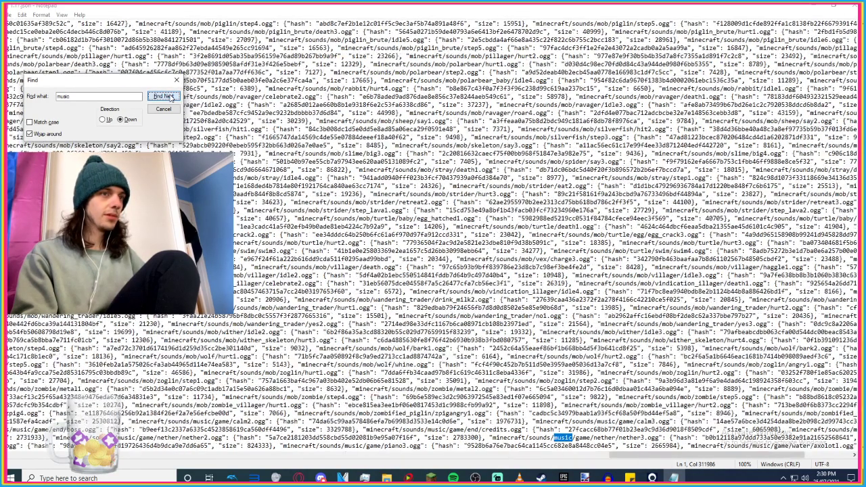
click(171, 96)
click(171, 97)
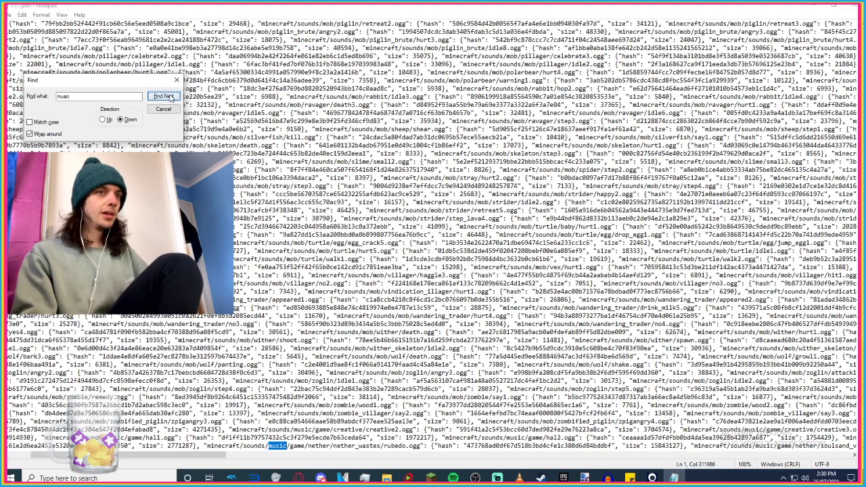
click(171, 96)
click(171, 97)
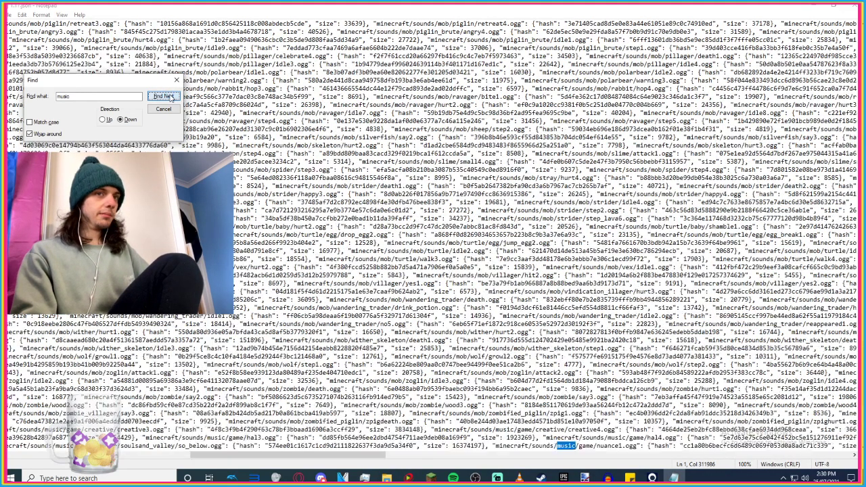
click(171, 97)
click(171, 96)
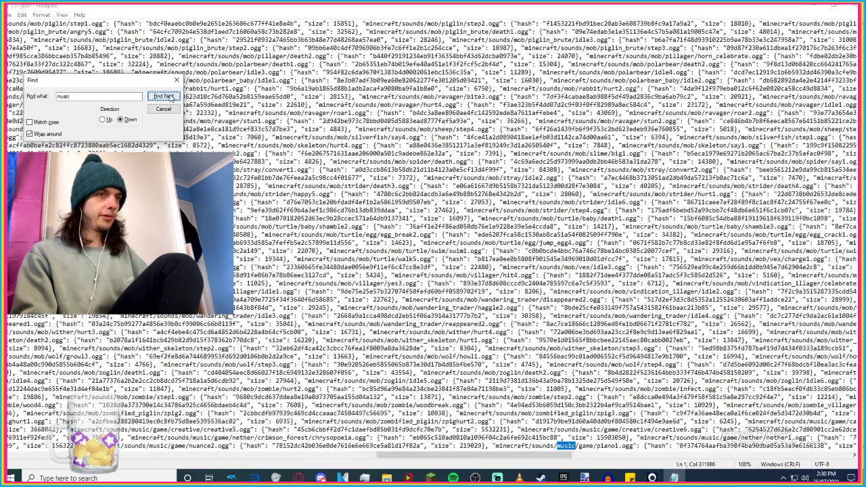
click(171, 97)
click(171, 97)
click(170, 96)
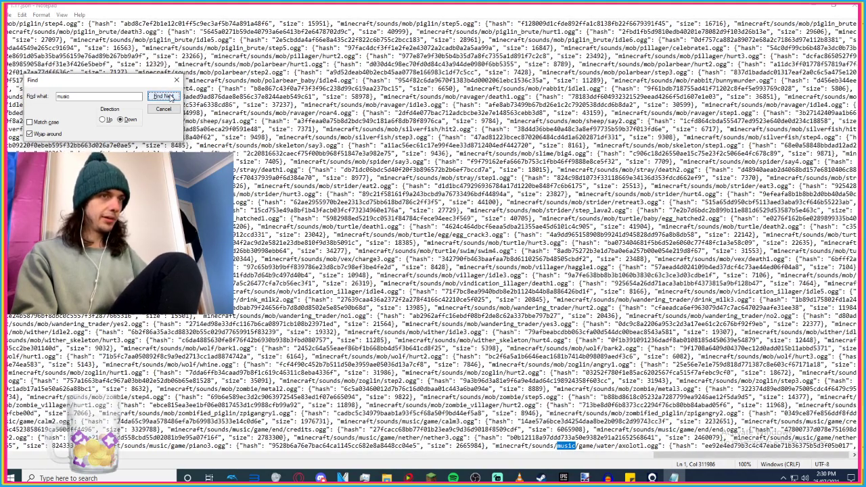
click(172, 97)
click(172, 96)
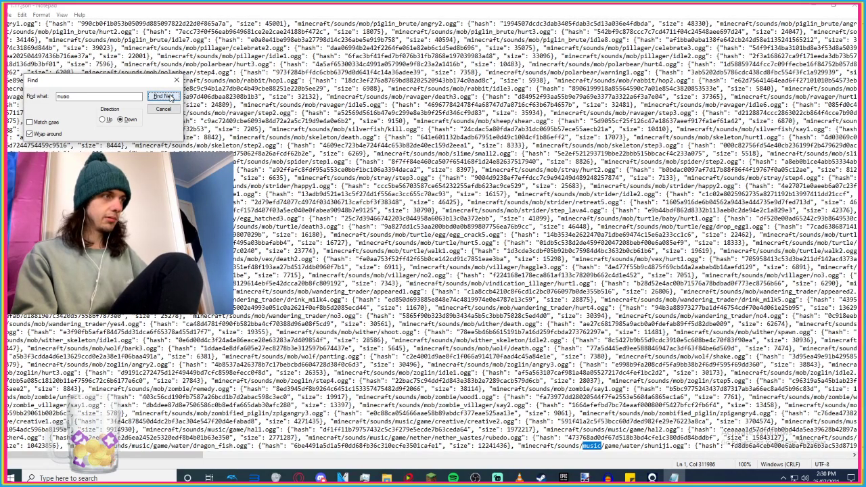
click(172, 96)
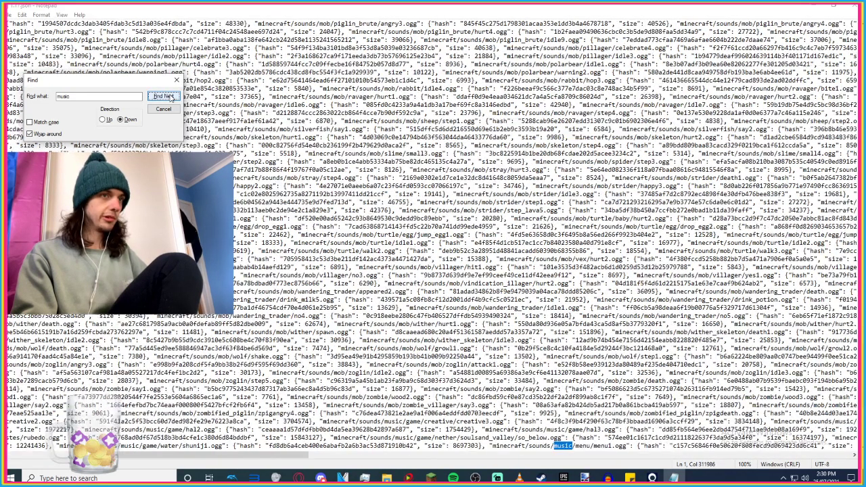
click(172, 97)
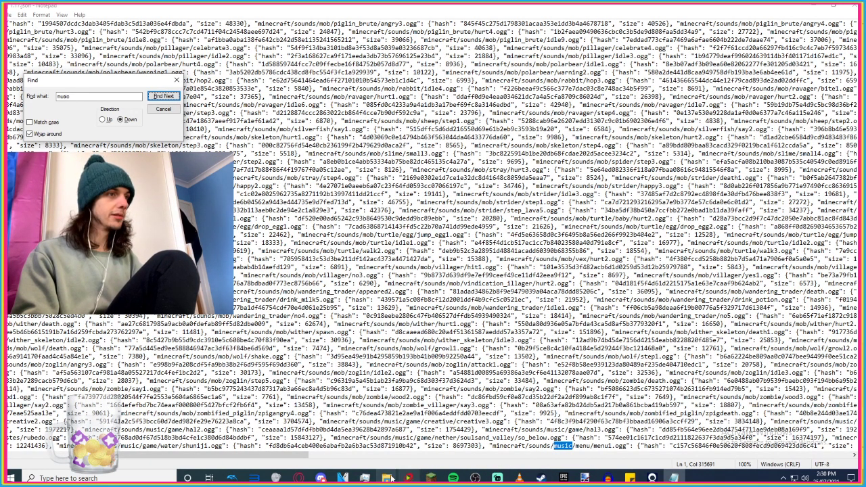
Switch to File Explorer and create a folder named menu inside the resource pack's 1.17/assets/minecraft/sounds/music folder.
mouse_move(391, 478)
click(446, 440)
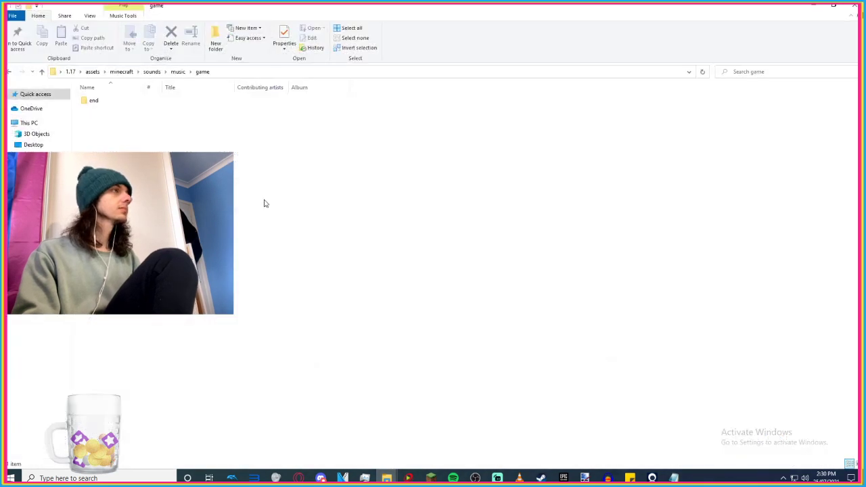
click(176, 72)
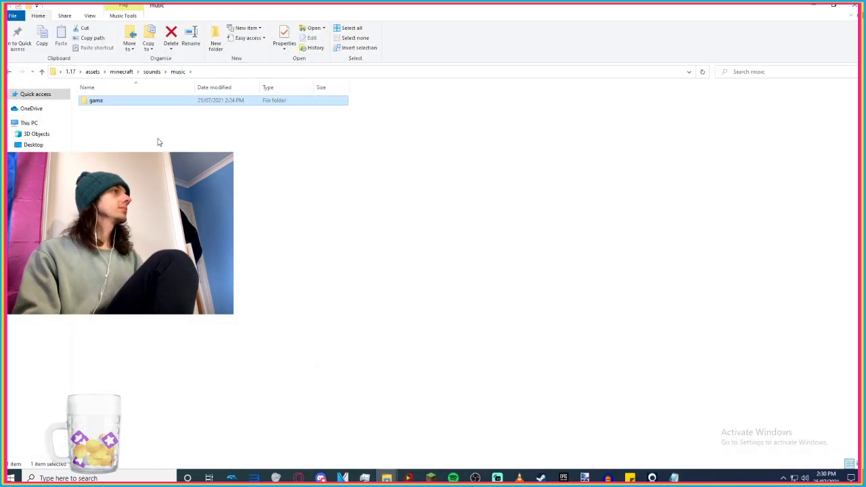
click(151, 72)
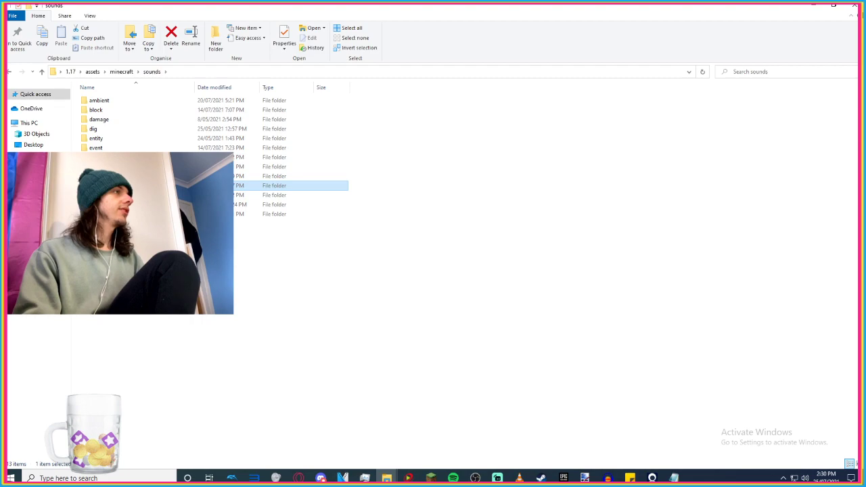
key(Return)
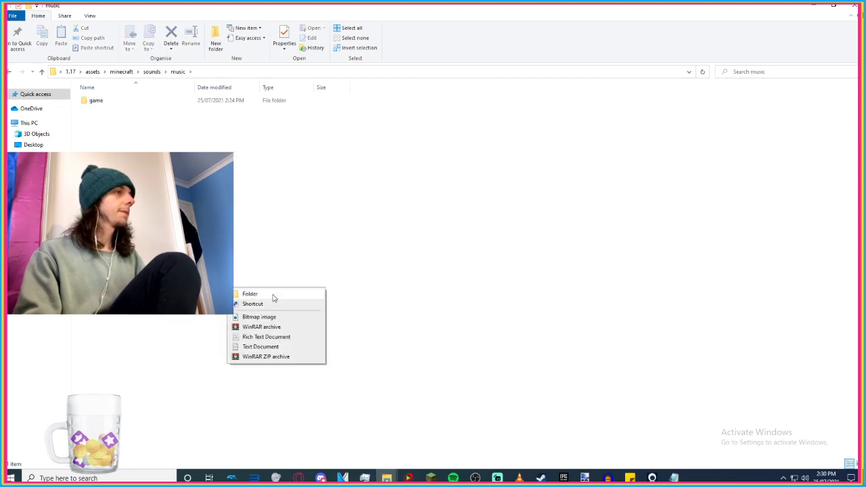
click(273, 297)
text(menu)
key(Return)
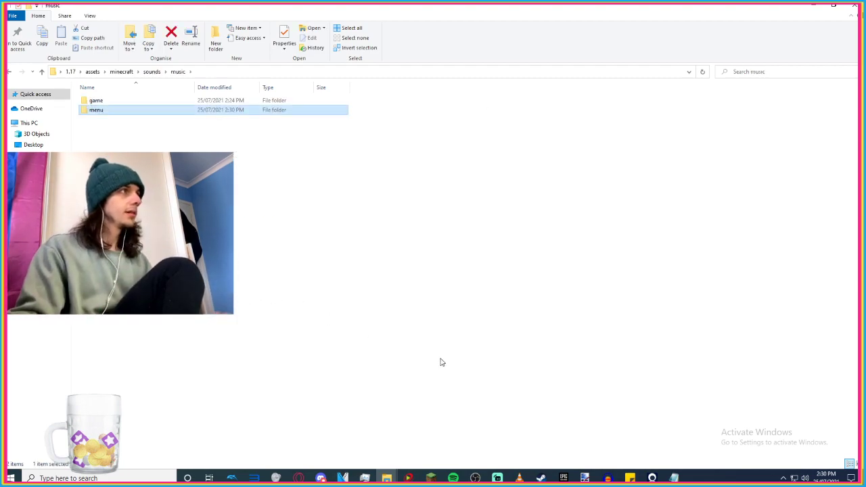
Check the menu entry in 1.17.json, then import the Title Screen - Mario Kart DS [OST] track from the Music folder into Audacity.
click(674, 479)
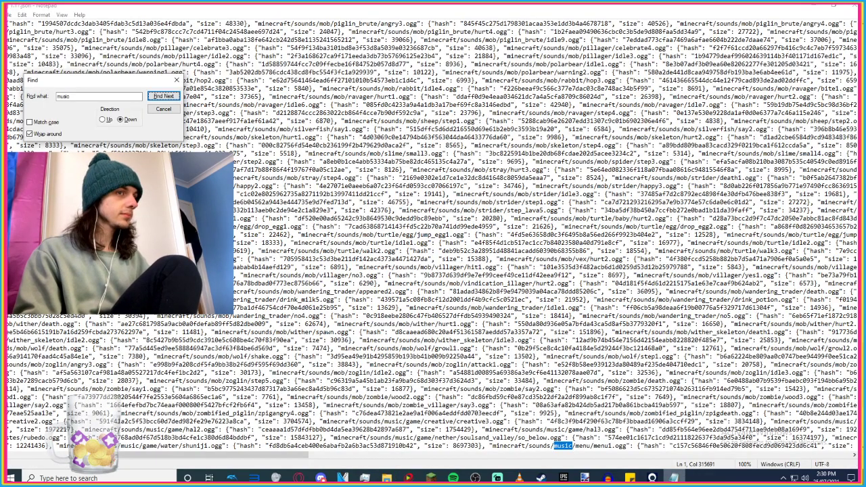
key(alt+Tab)
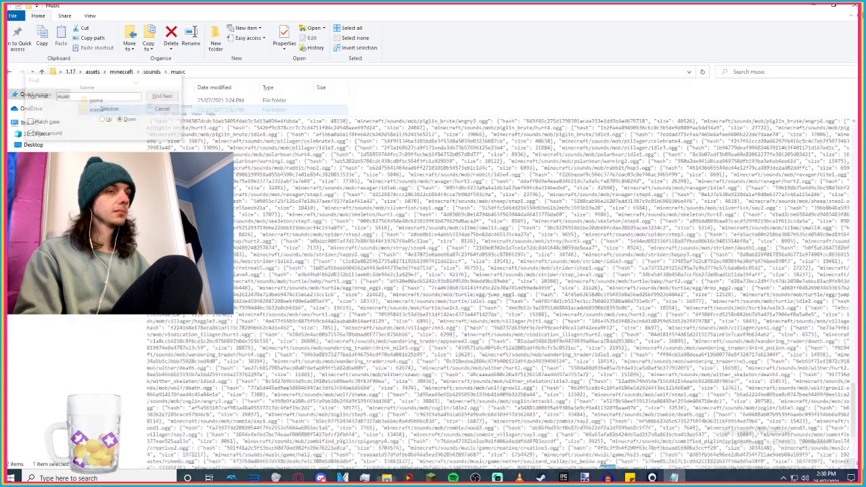
mouse_move(387, 478)
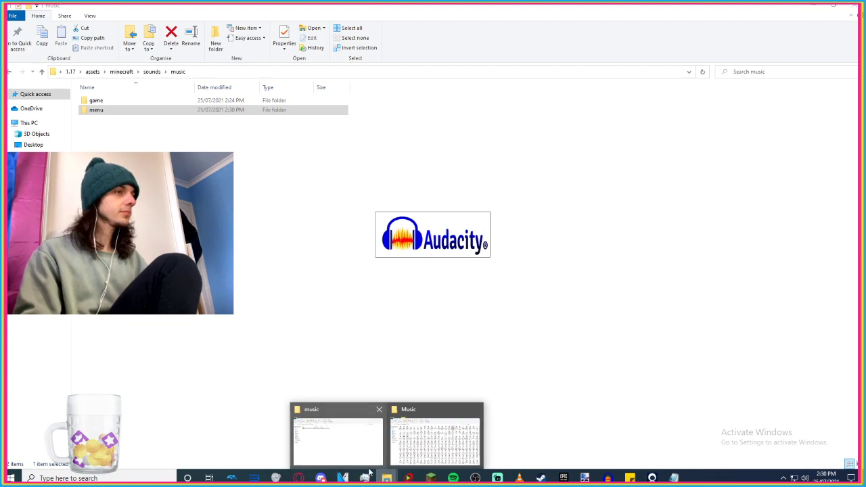
click(436, 440)
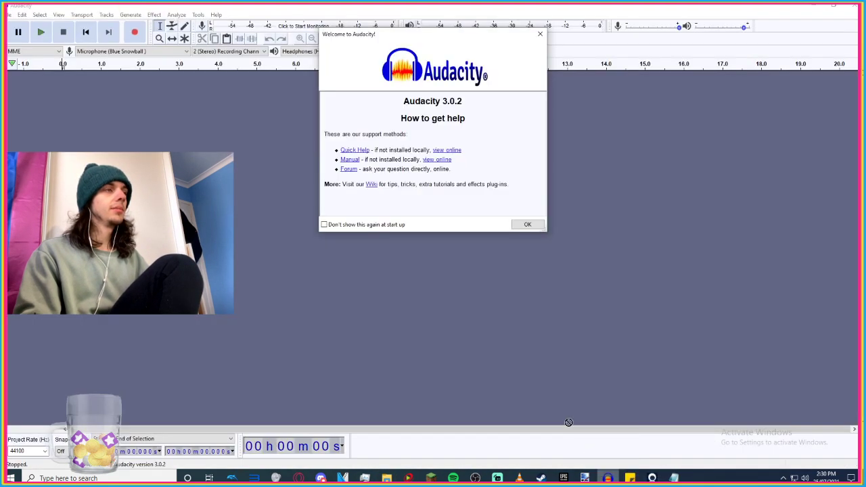
drag(568, 422, 296, 272)
click(513, 222)
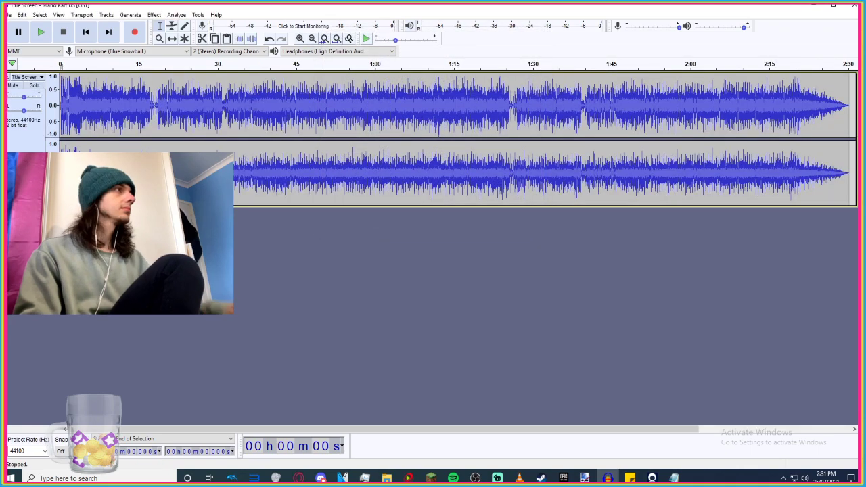
Play the start of the Title Screen track while lowering its gain to -14 dB.
key(space)
drag(22, 99, 15, 100)
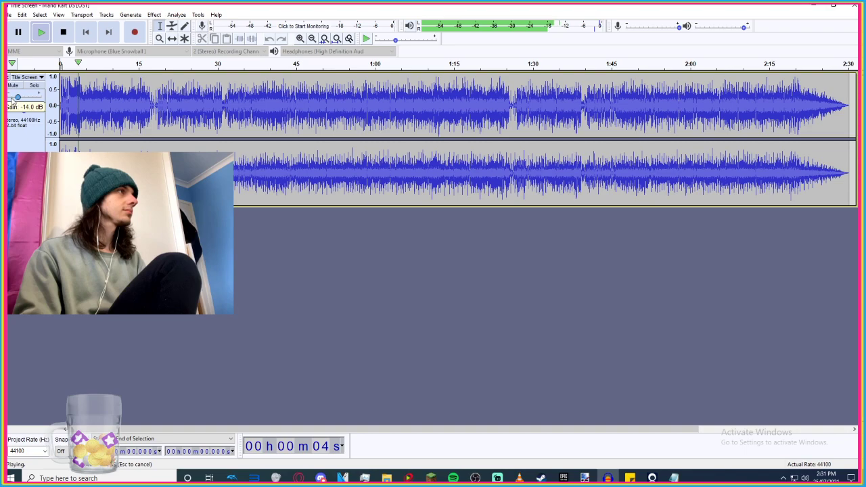
key(space)
Export the track as an OGG file named menu1 into the resource pack's music/menu folder, keeping the metadata tags as they are.
click(9, 16)
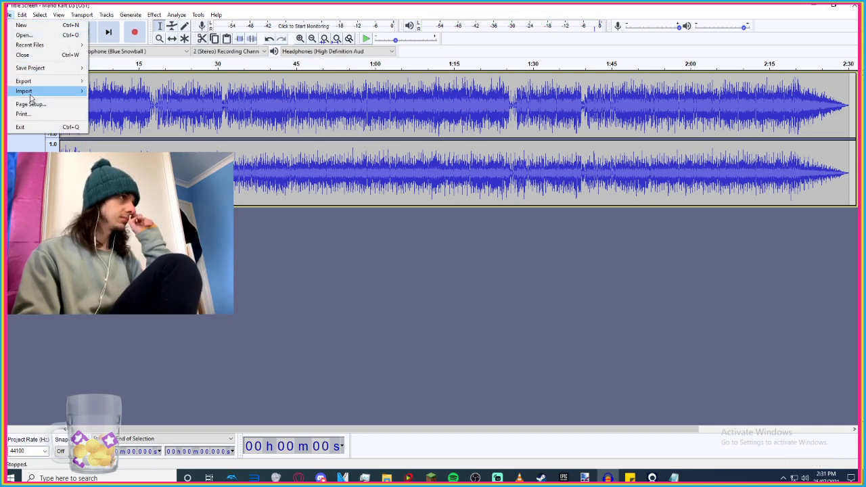
mouse_move(61, 82)
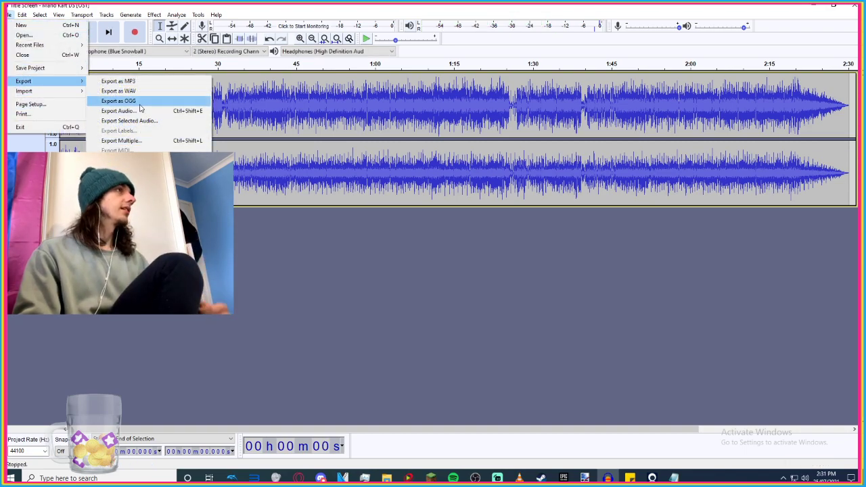
click(140, 110)
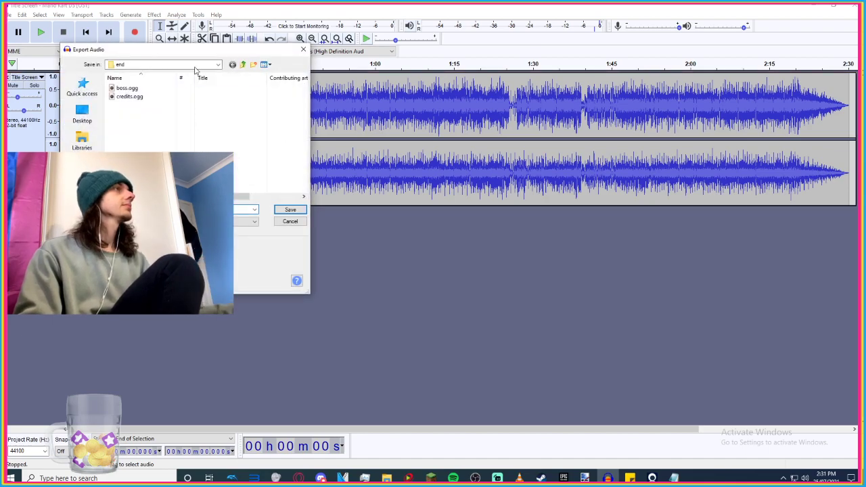
click(242, 64)
click(243, 64)
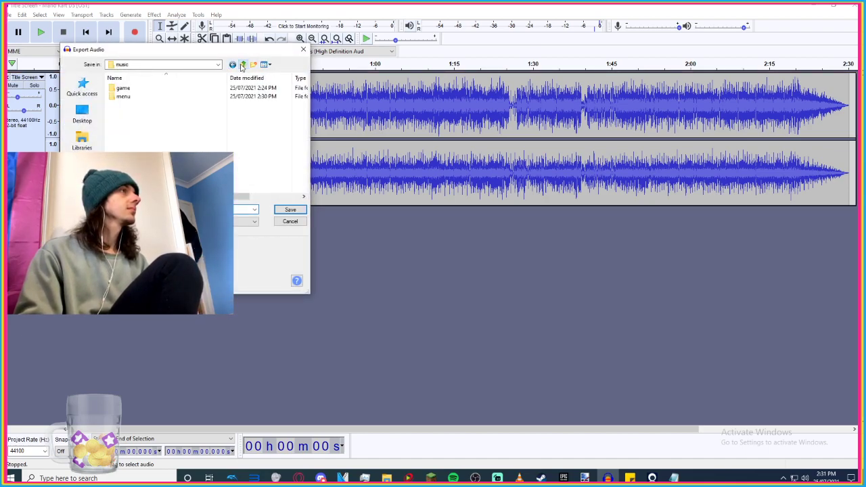
double_click(169, 95)
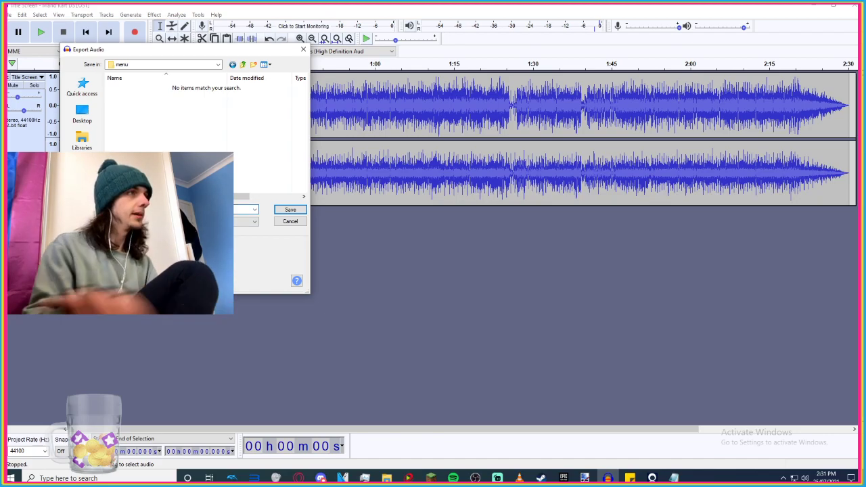
click(674, 478)
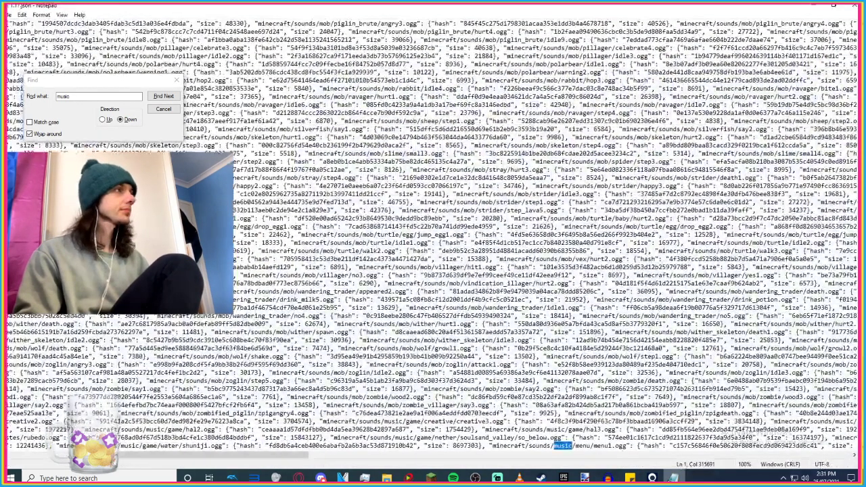
click(674, 477)
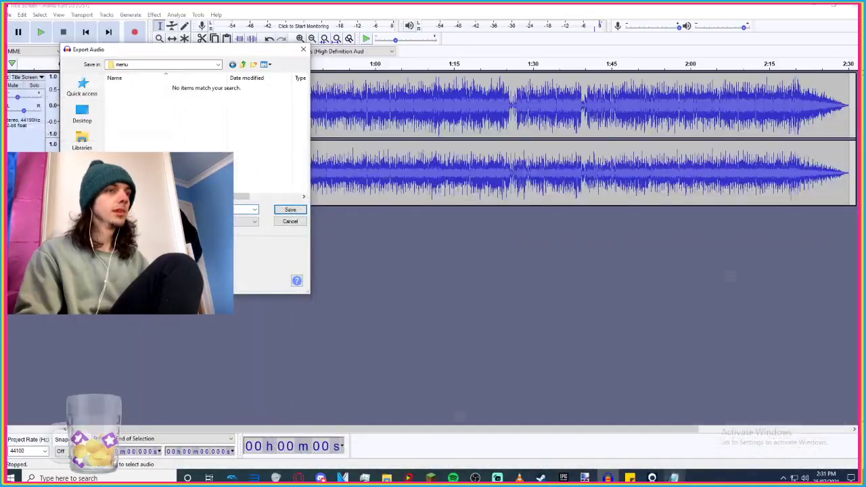
click(289, 210)
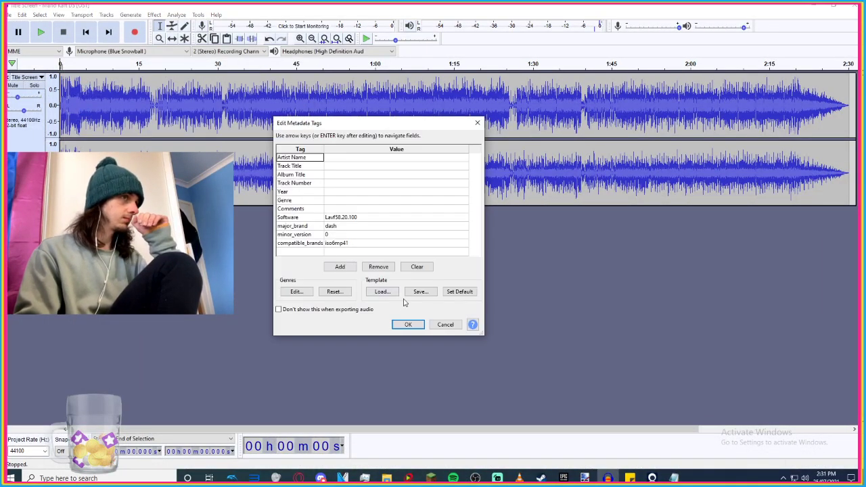
click(408, 324)
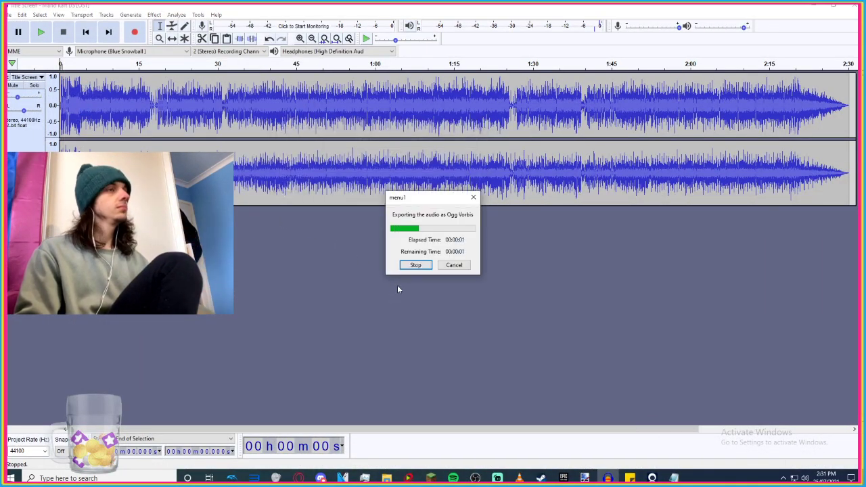
Preview the Super Mario Bros (NES) Overworld Theme and Snake Eater from the Music folder, then select the Metal Gear Solid Peace Walker main theme.
click(365, 477)
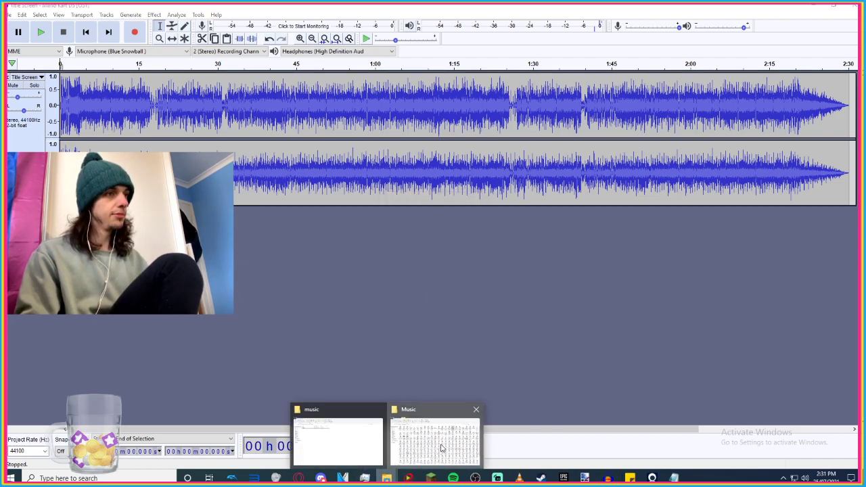
click(433, 433)
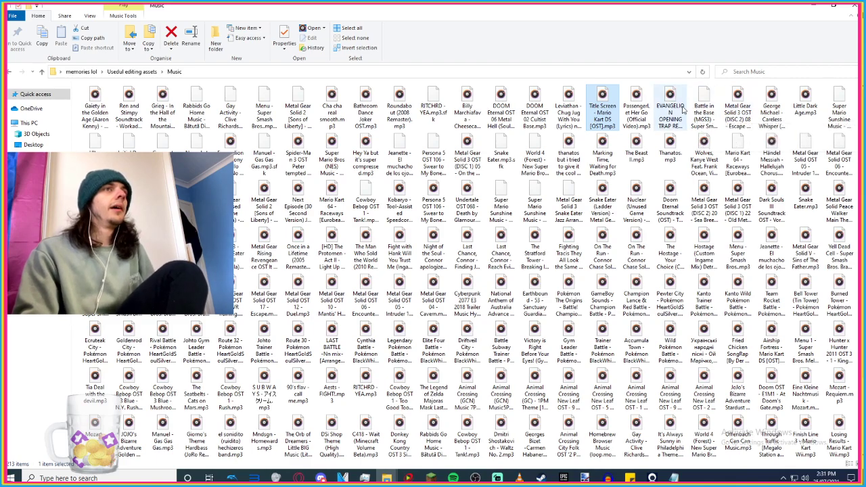
double_click(332, 159)
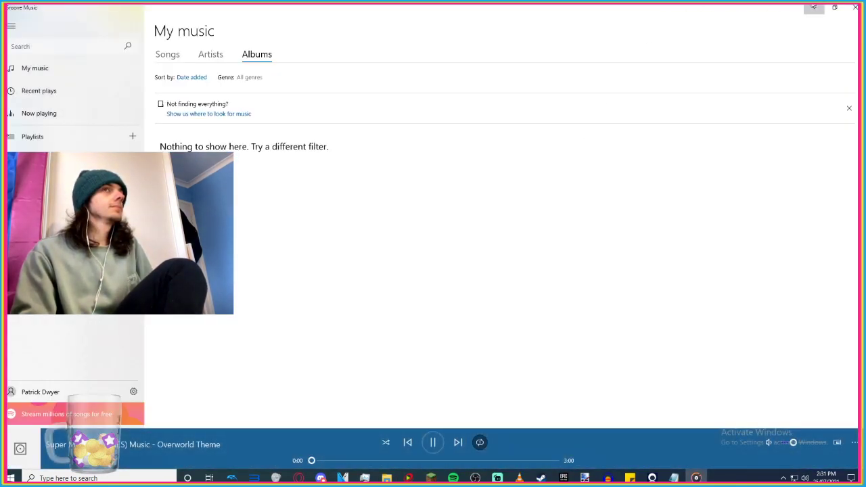
key(alt+Tab)
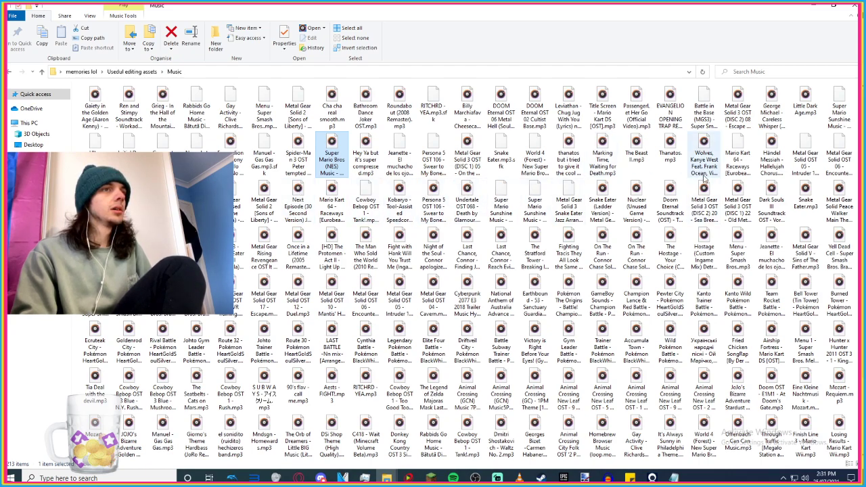
double_click(805, 188)
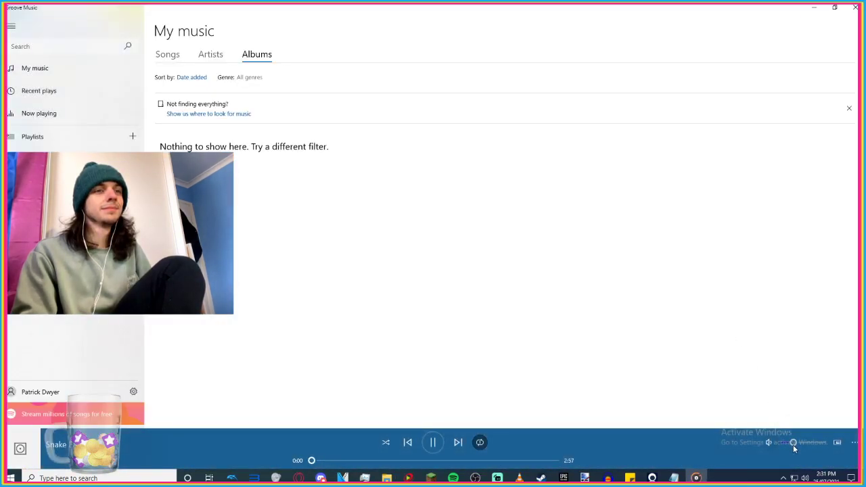
click(793, 442)
click(855, 8)
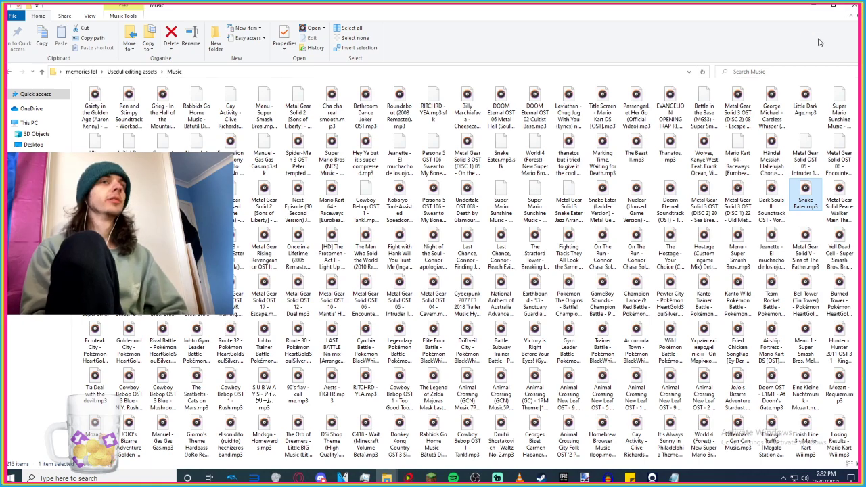
click(841, 215)
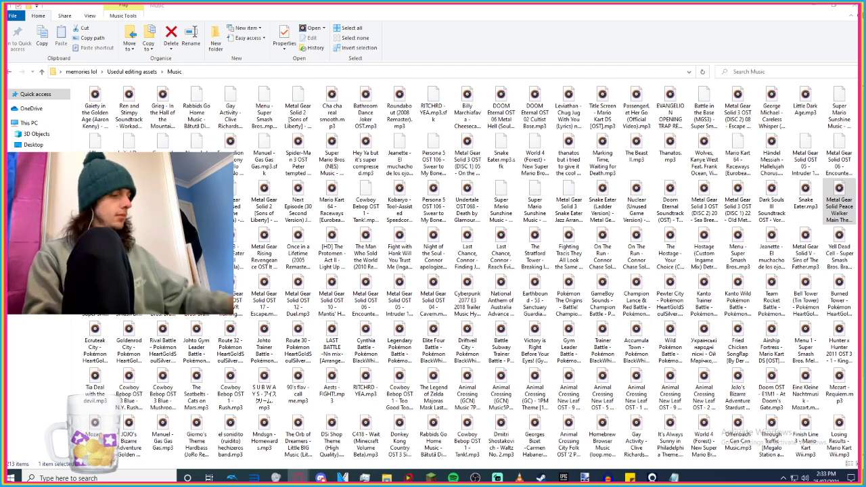
Return to Audacity, undo the Title Screen track's import to empty the project, and move the window out of the way.
click(817, 5)
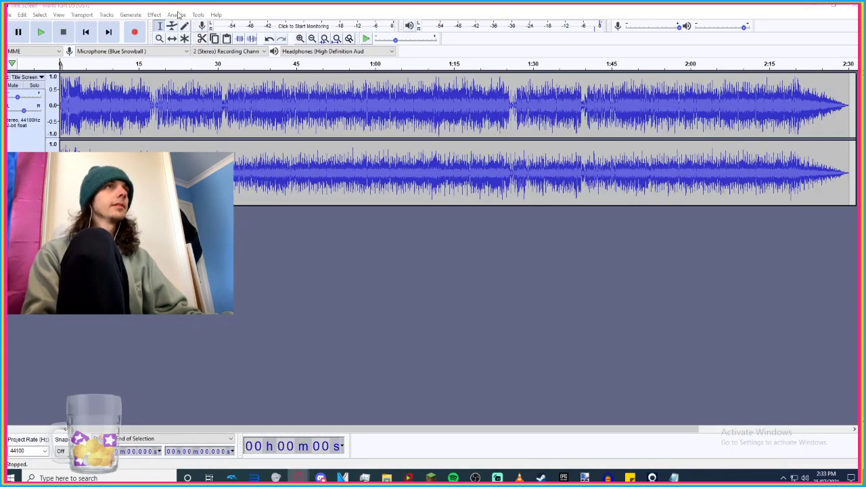
key(ctrl+z)
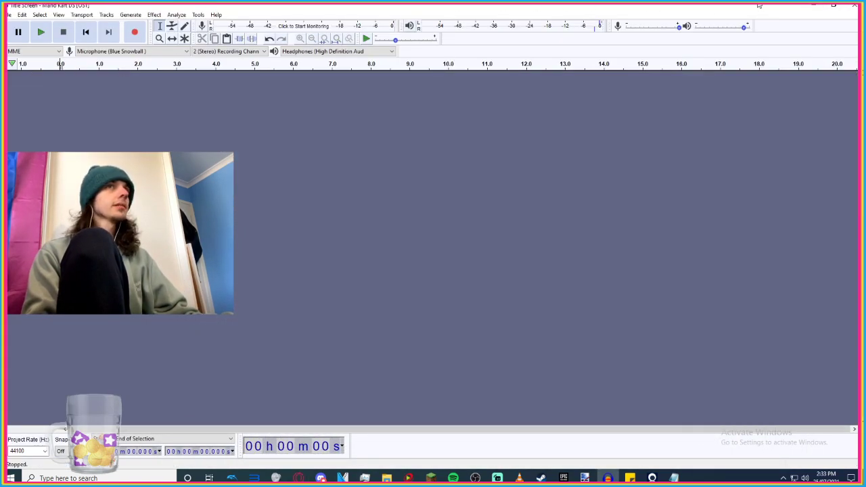
click(813, 5)
click(812, 5)
click(802, 6)
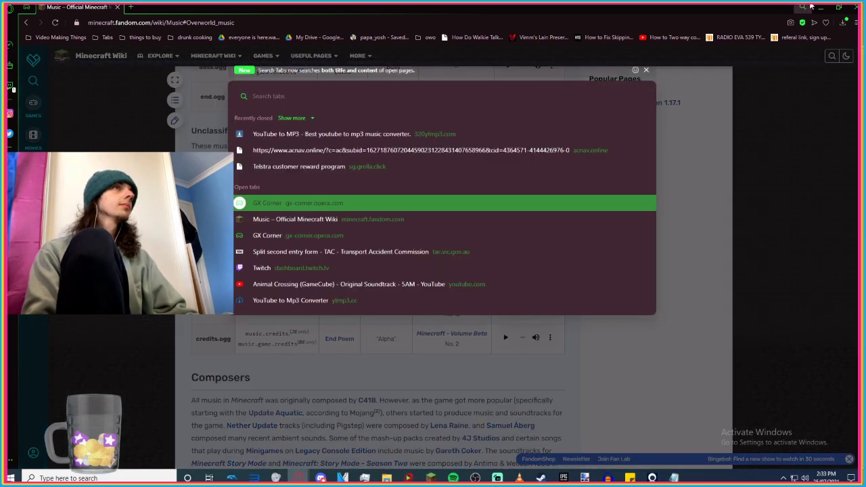
double_click(815, 7)
double_click(767, 14)
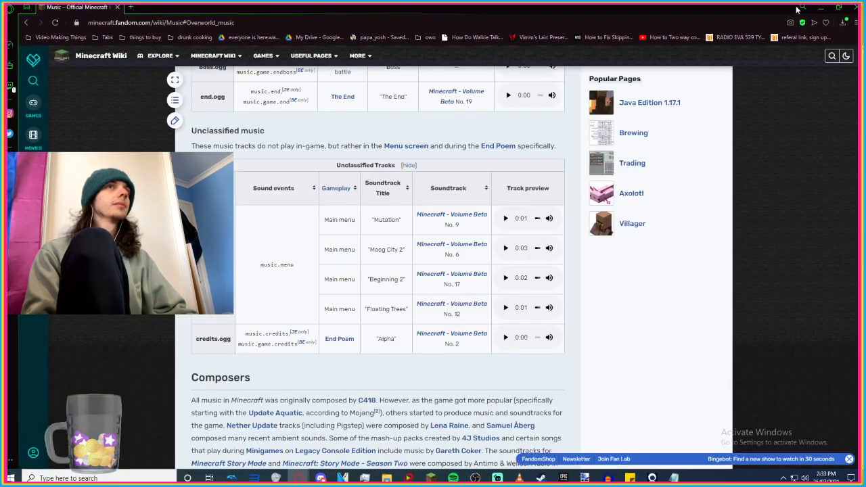
click(804, 7)
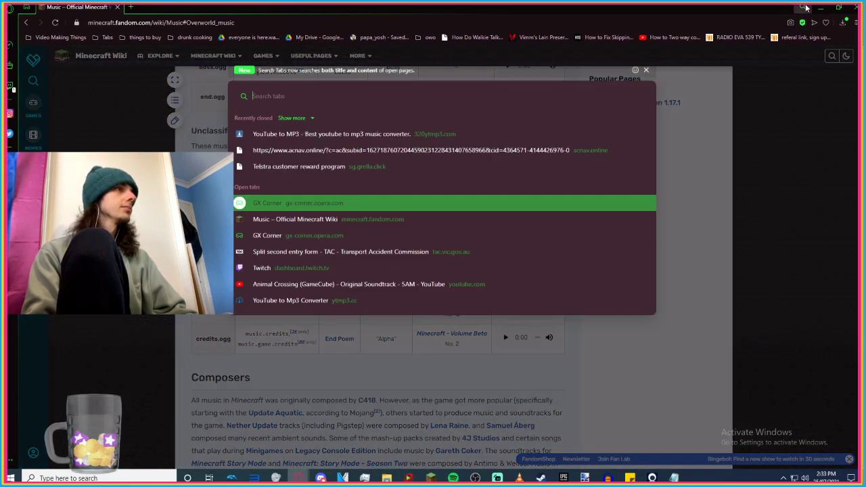
click(805, 8)
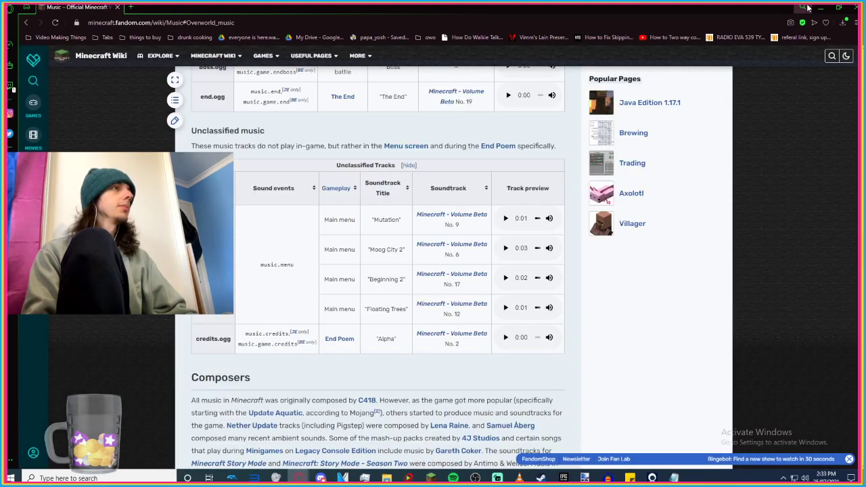
Minimize the browser showing the Minecraft Wiki and import the Metal Gear Solid Menu Theme file into Audacity.
click(820, 7)
click(320, 477)
click(342, 438)
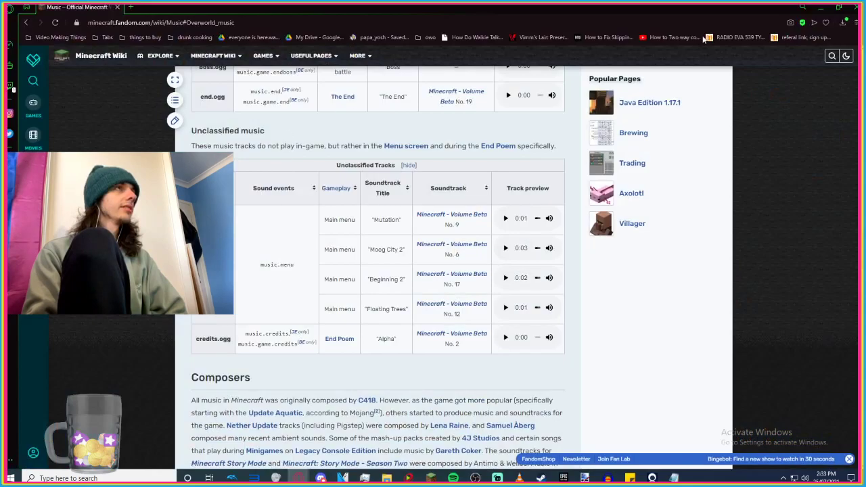
click(820, 7)
drag(474, 369, 89, 116)
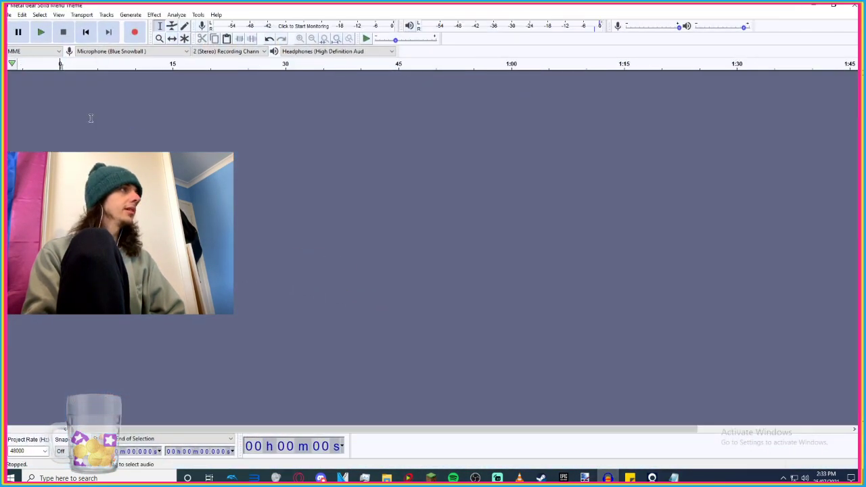
Play the start of the Metal Gear Solid Menu Theme while lowering its track gain.
key(space)
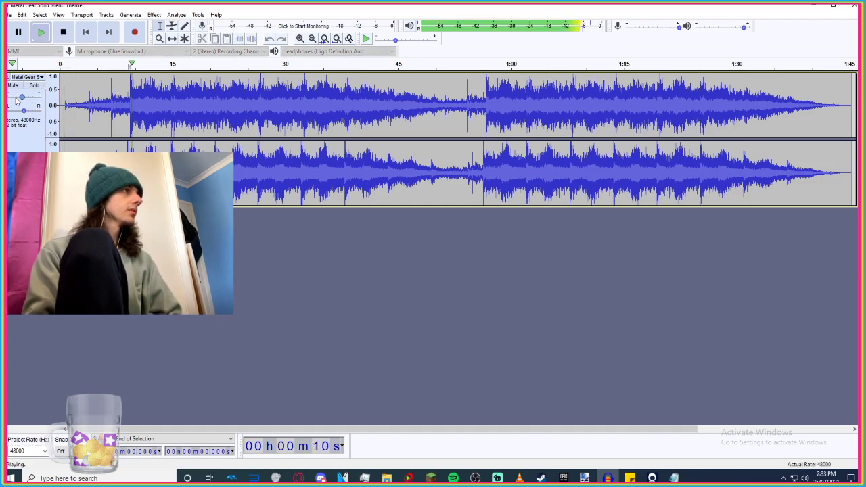
drag(17, 100, 10, 101)
click(62, 31)
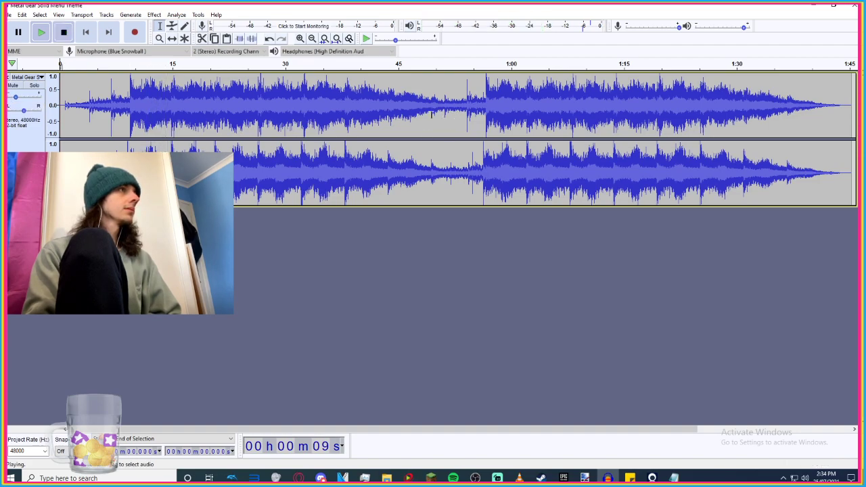
Export the Metal Gear Solid Menu Theme as an OGG file named menu2 into the menu folder, then undo its import to empty the project.
click(9, 14)
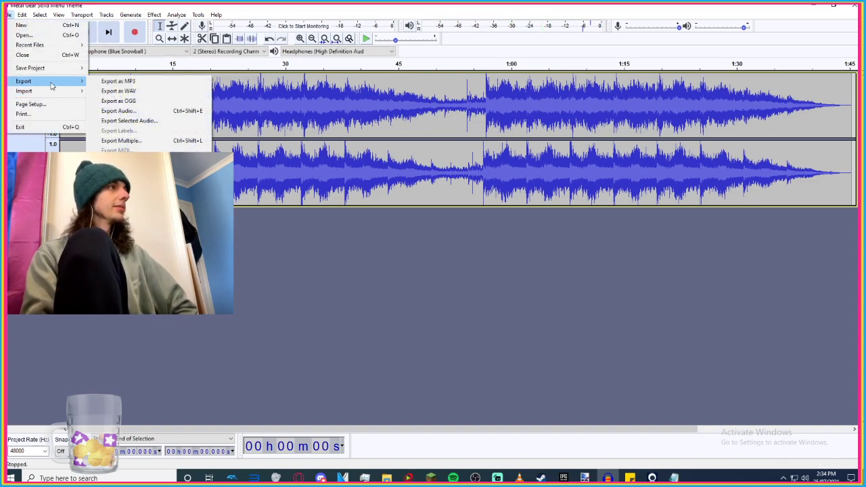
click(151, 101)
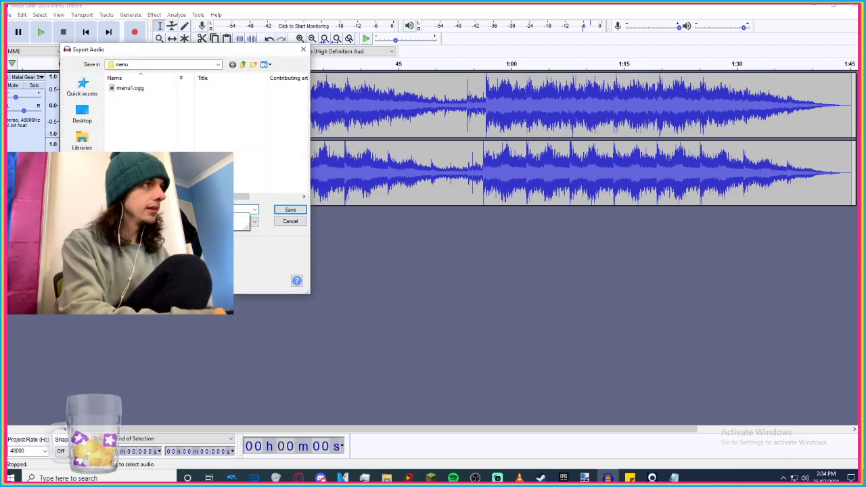
key(Return)
key(Return)
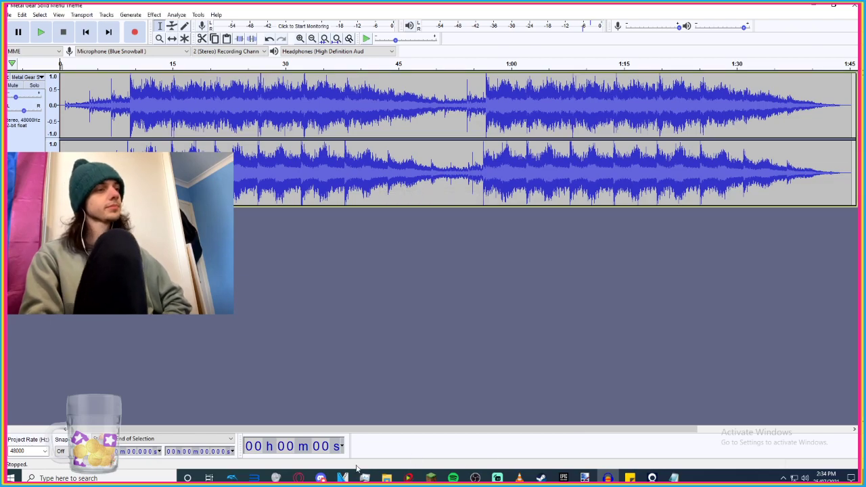
key(ctrl+z)
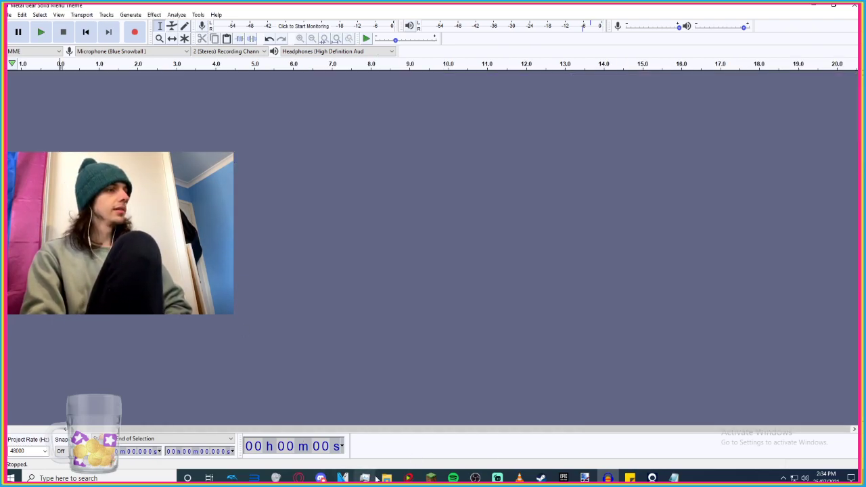
Preview The Man Who Sold the World (2010 Remaster) from the Music folder and import it into Audacity.
mouse_move(387, 478)
click(411, 425)
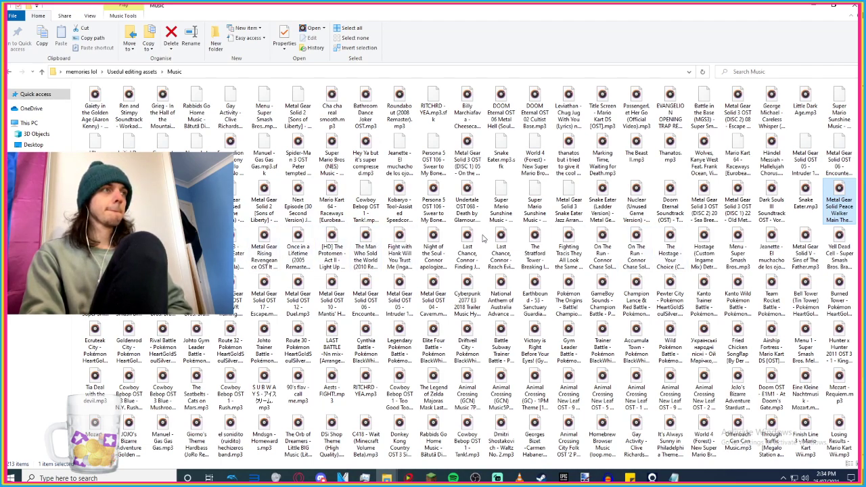
click(369, 251)
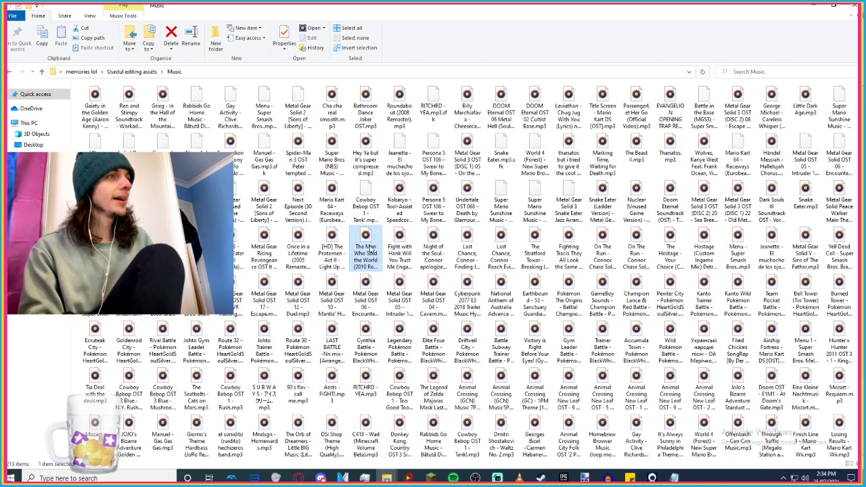
double_click(371, 251)
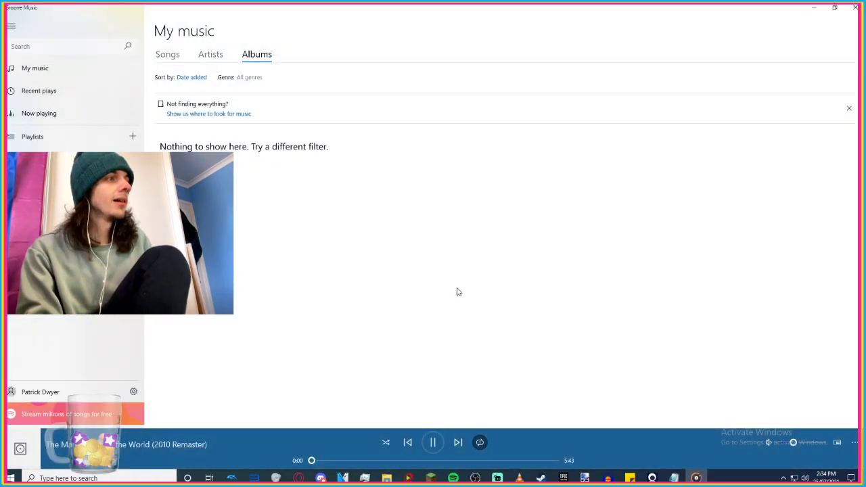
click(851, 9)
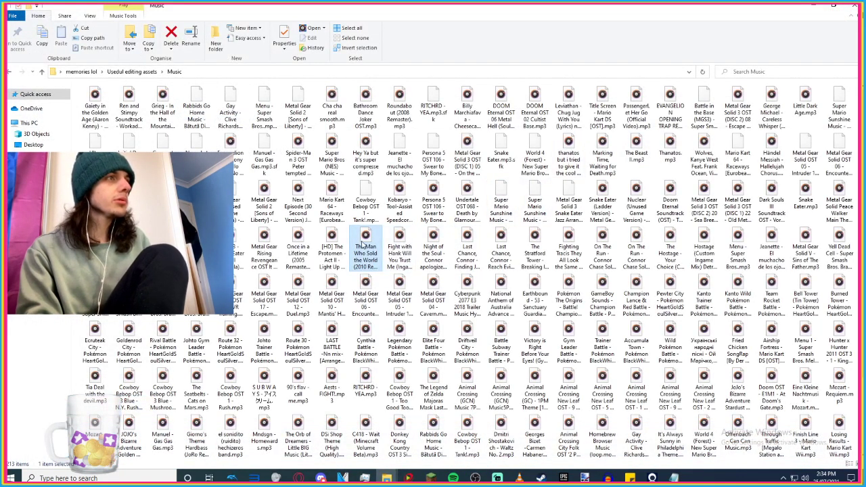
drag(661, 429, 236, 192)
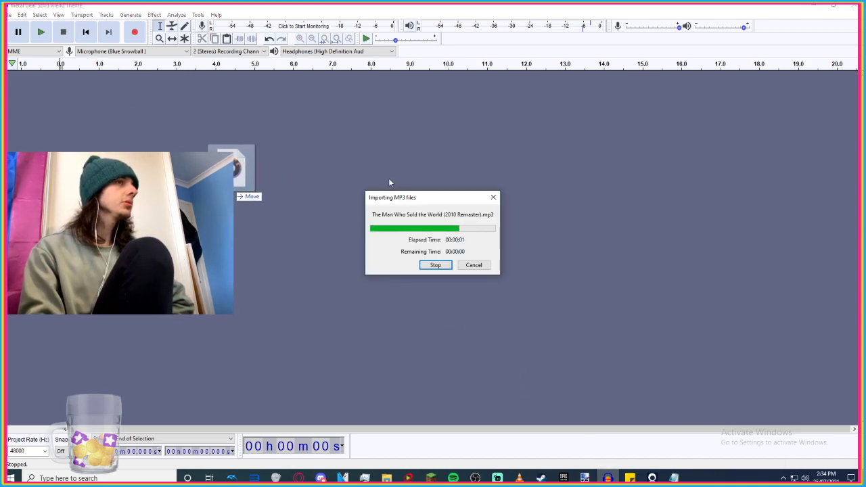
Lower the gain of The Man Who Sold the World during playback and check a louder passage around 0:57.
click(41, 31)
drag(24, 97, 18, 99)
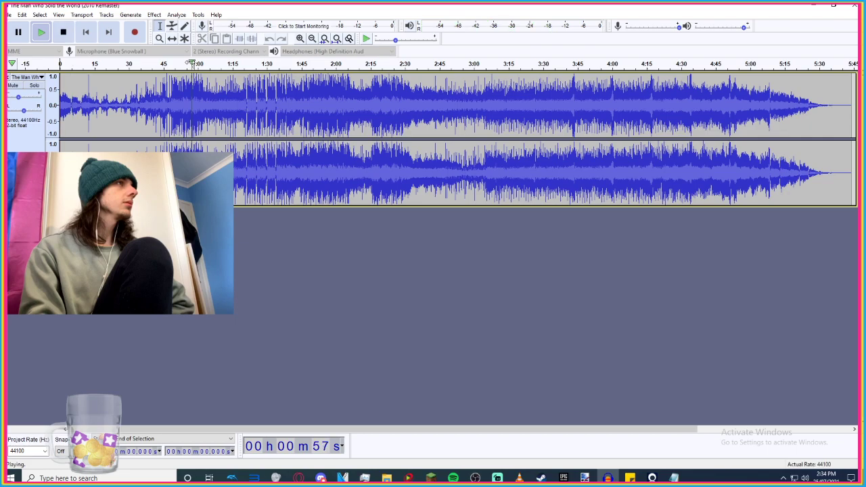
click(194, 63)
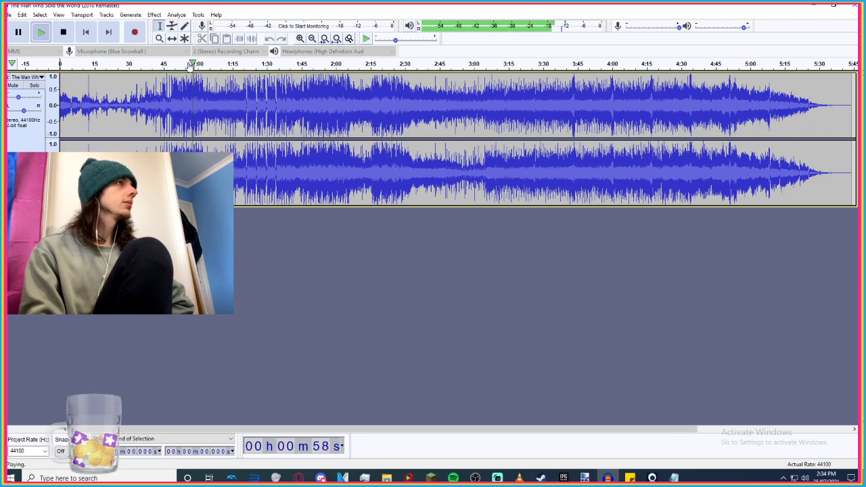
click(73, 33)
Export The Man Who Sold the World as an OGG file named menu3 into the menu folder, keeping the metadata tags as they are.
click(8, 14)
mouse_move(41, 81)
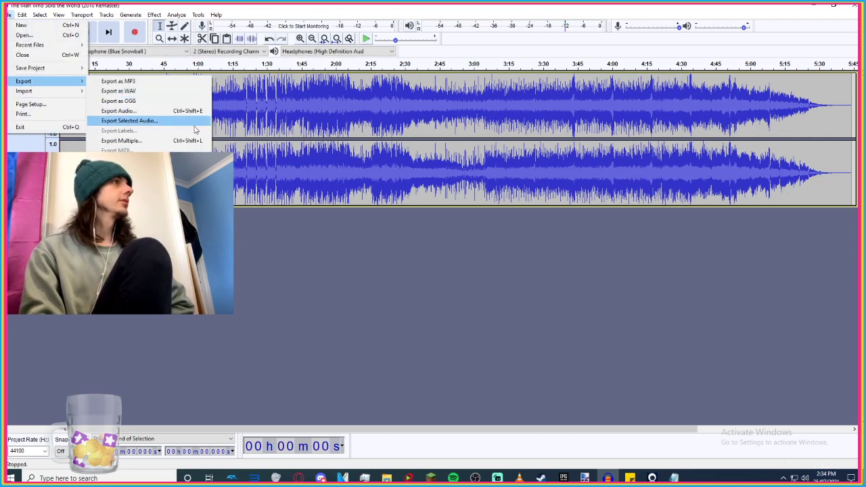
click(163, 101)
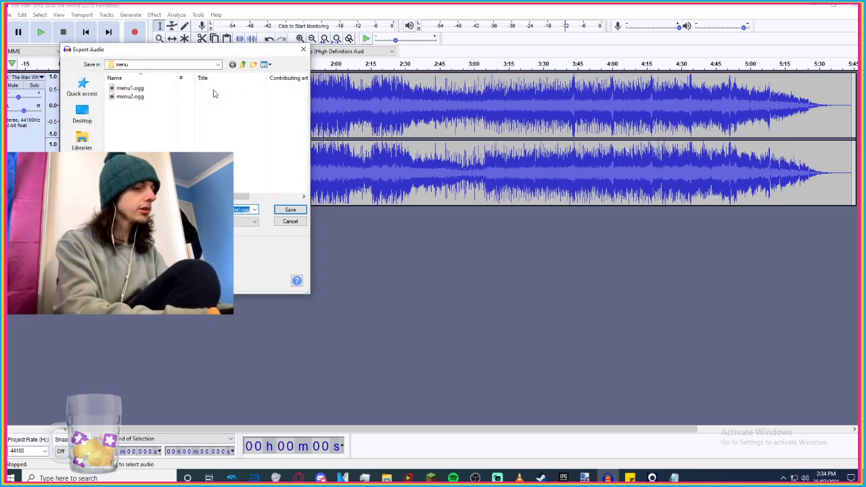
key(Return)
key(Return)
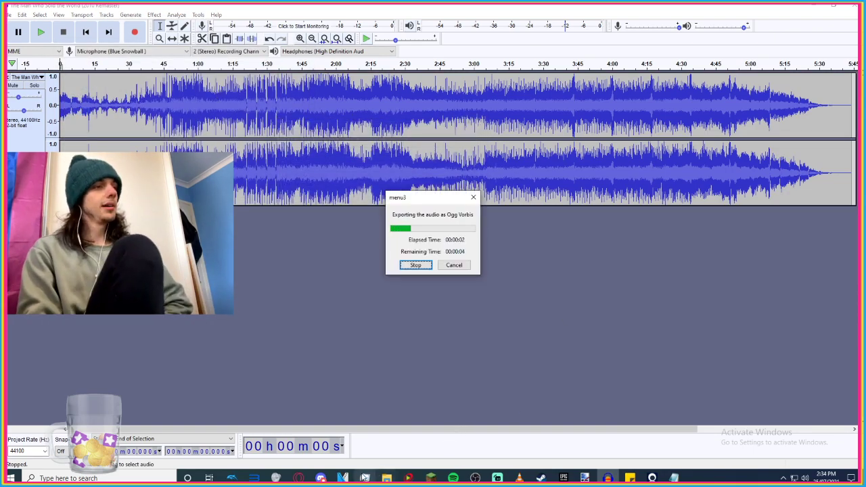
Find the Menu 1 - Super Smash Bros. Melee track in the Music folder and preview it.
click(415, 445)
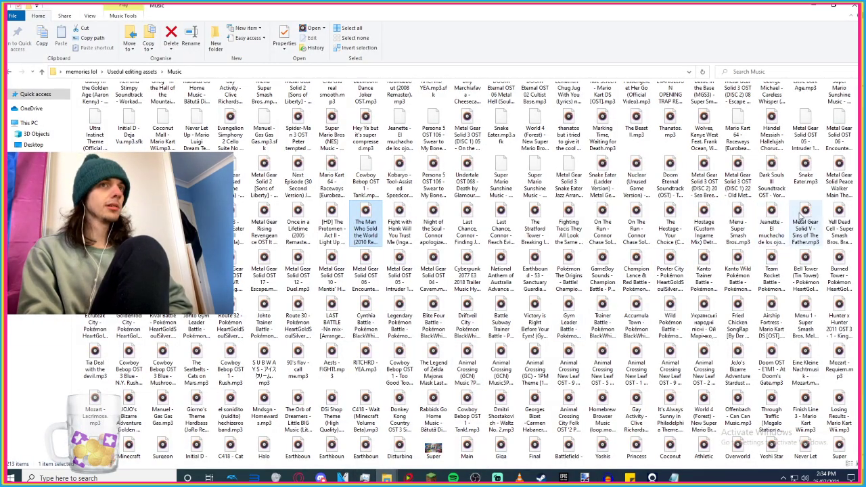
scroll(501, 221, down, 2)
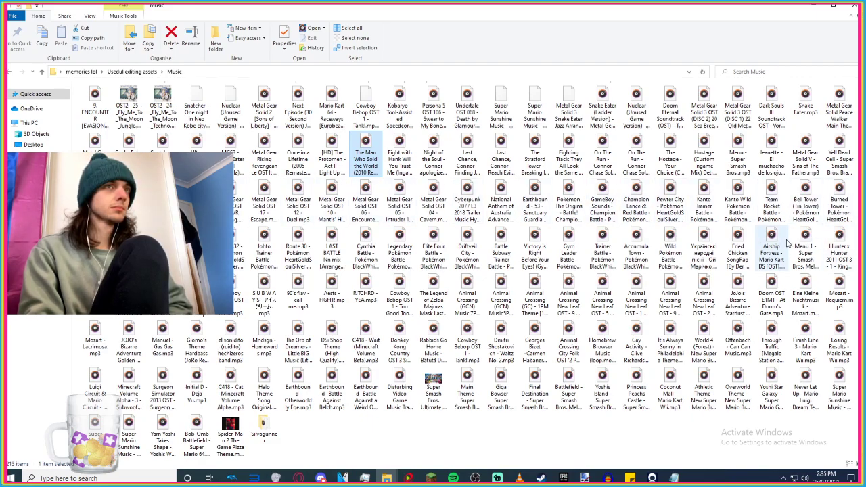
double_click(802, 238)
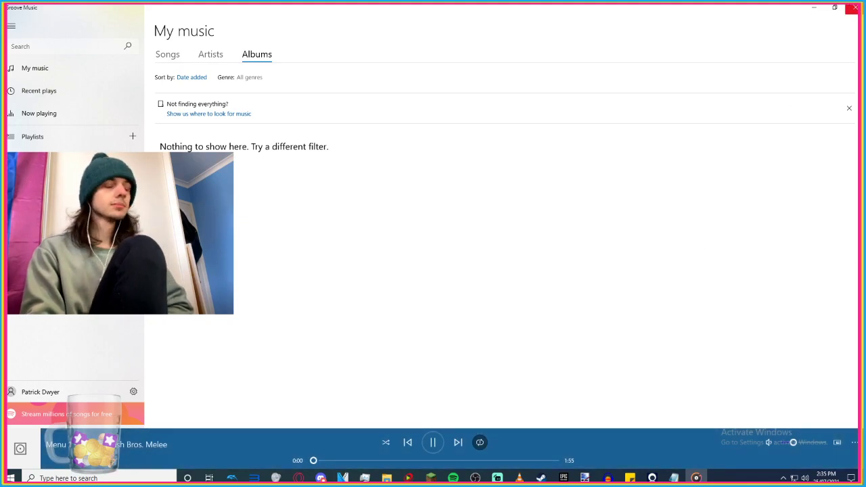
click(850, 7)
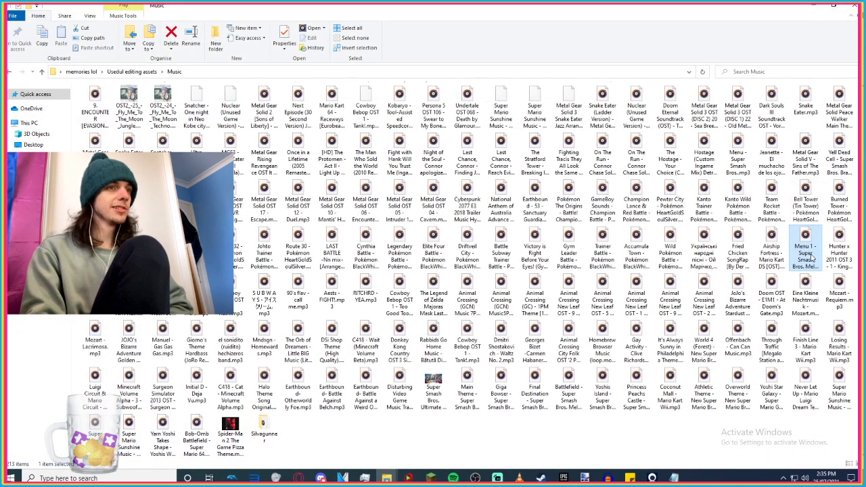
Import the Menu 1 - Super Smash Bros. Melee track into Audacity and remove The Man Who Sold the World track.
drag(809, 256, 391, 298)
click(10, 78)
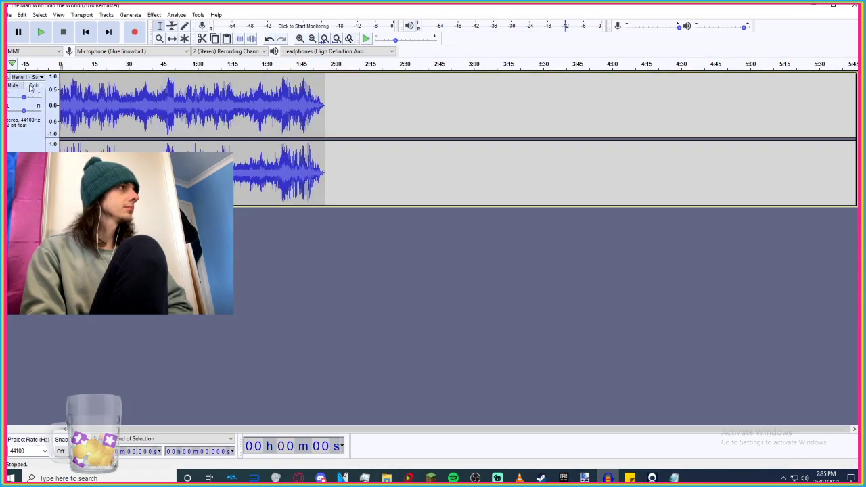
click(10, 14)
click(10, 14)
Play the beginning of the Menu 1 track and lower its gain slightly.
click(41, 32)
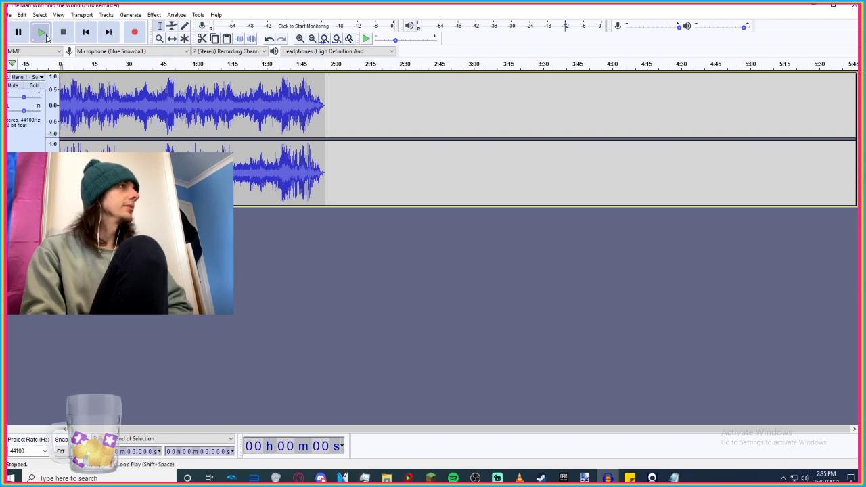
drag(25, 96, 20, 97)
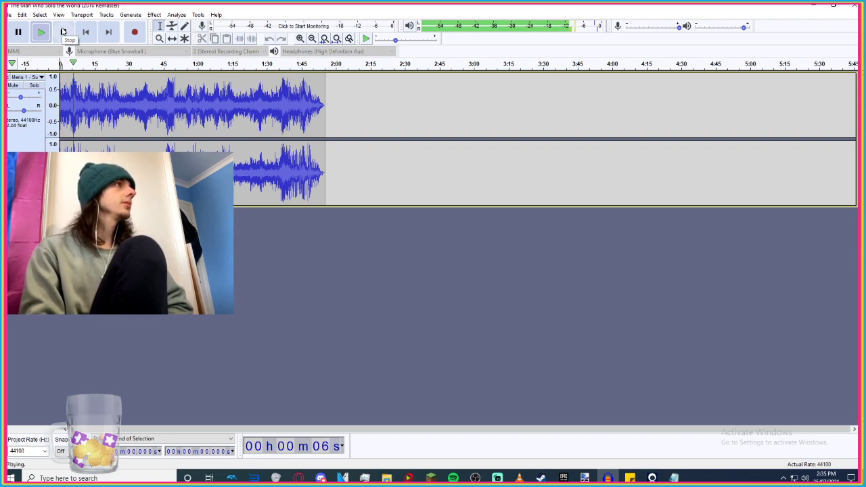
click(62, 32)
Export the Menu 1 track as an OGG file named menu4 into the menu folder and remove the track from the project.
click(8, 14)
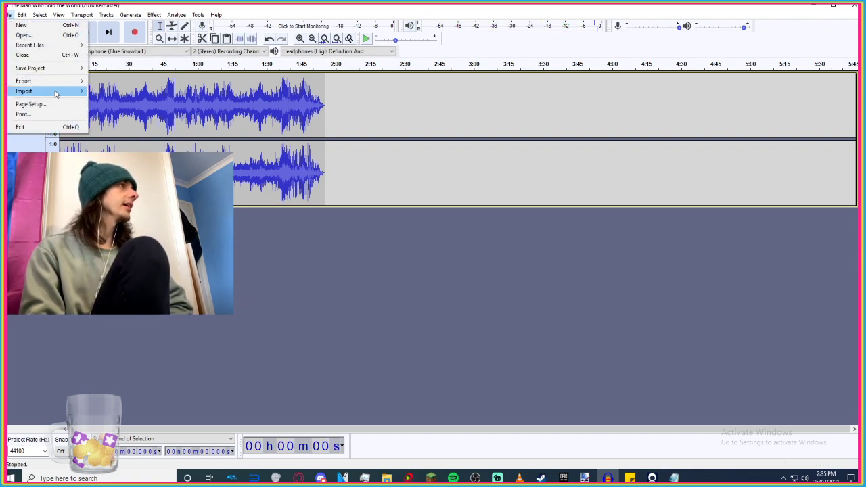
mouse_move(54, 82)
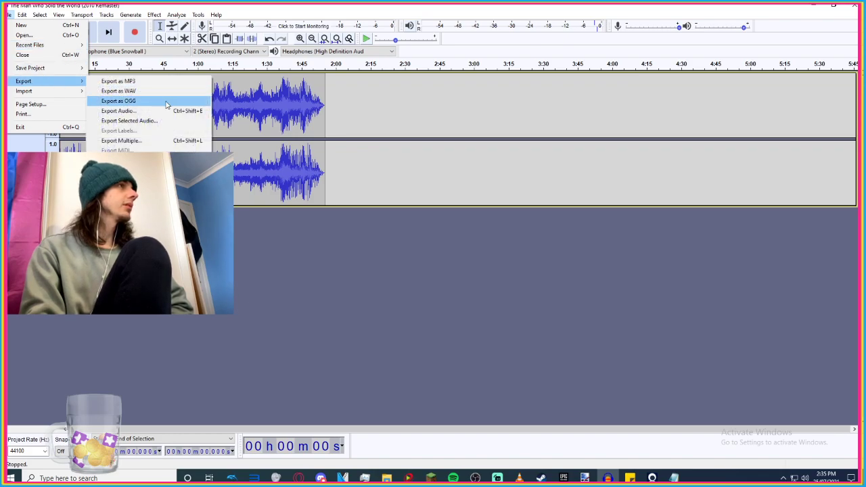
click(192, 100)
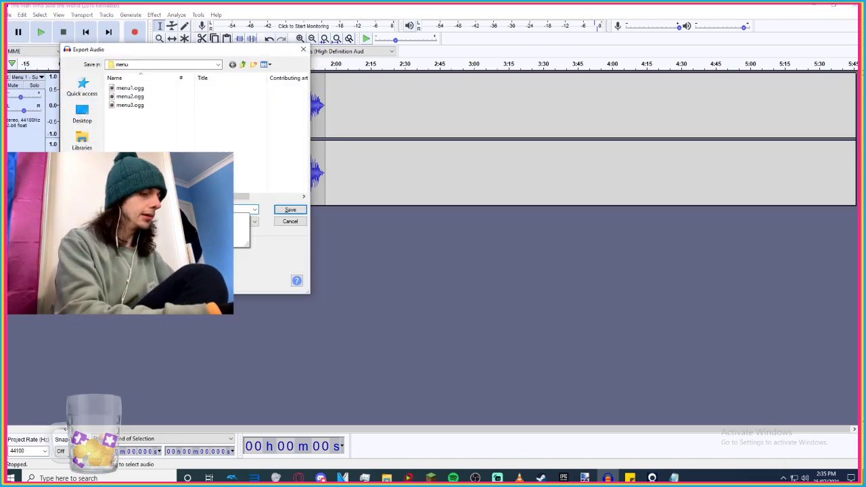
key(Return)
key(Return)
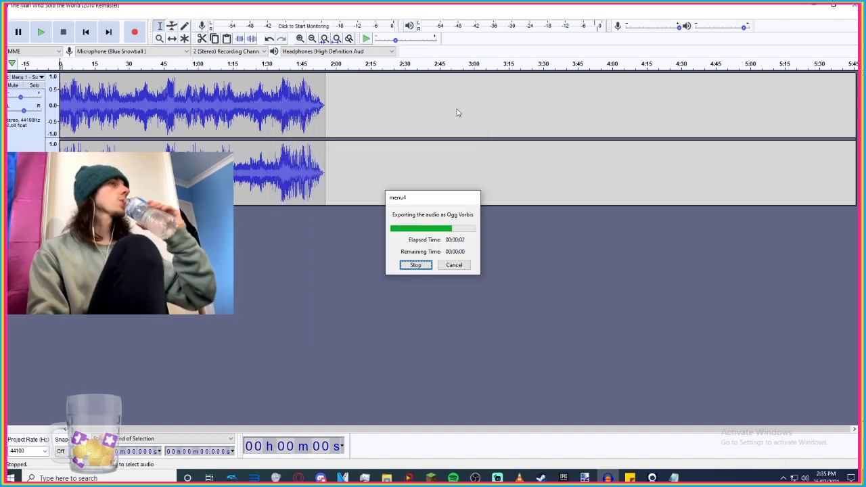
click(9, 77)
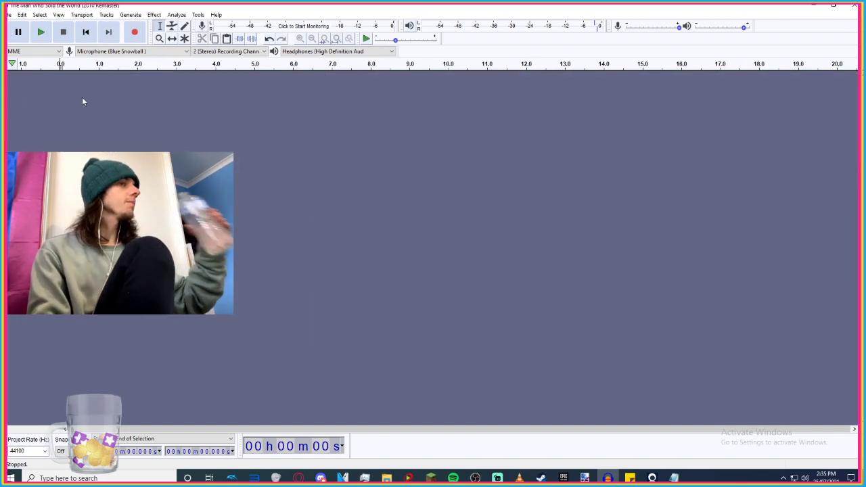
Search the 1.17 JSON file for the first game music entry and open the game folder inside the pack's music folder.
click(673, 478)
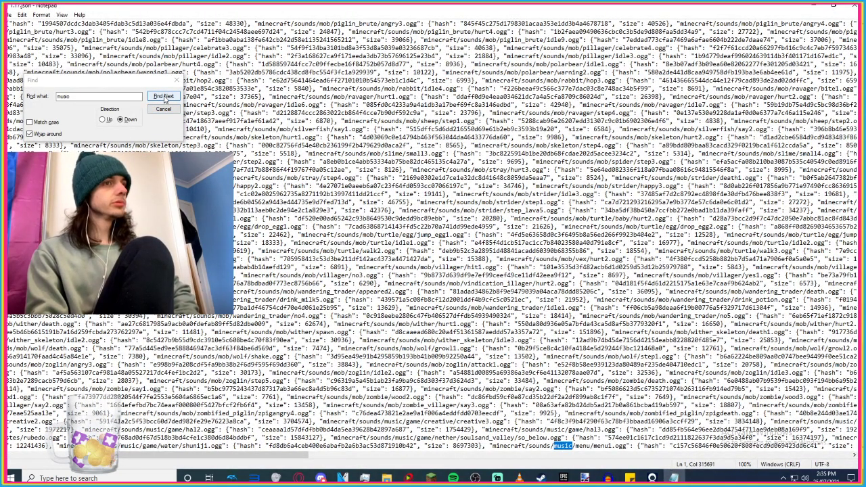
click(164, 96)
click(165, 97)
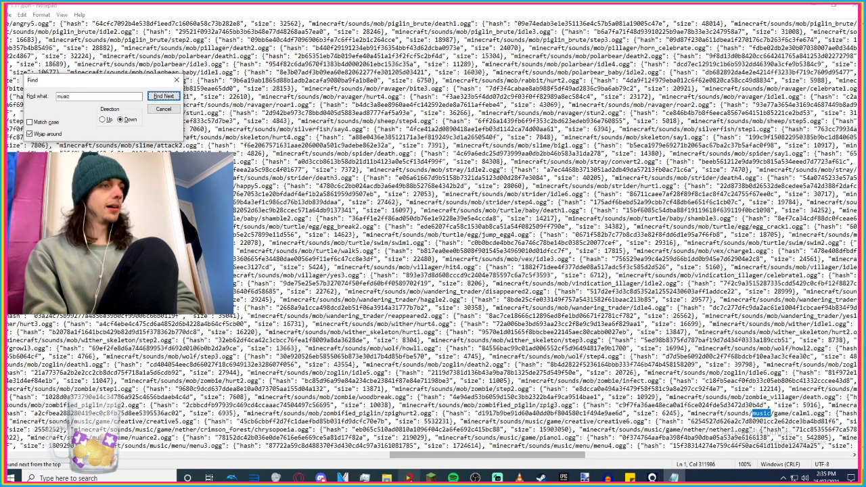
mouse_move(386, 478)
mouse_move(365, 443)
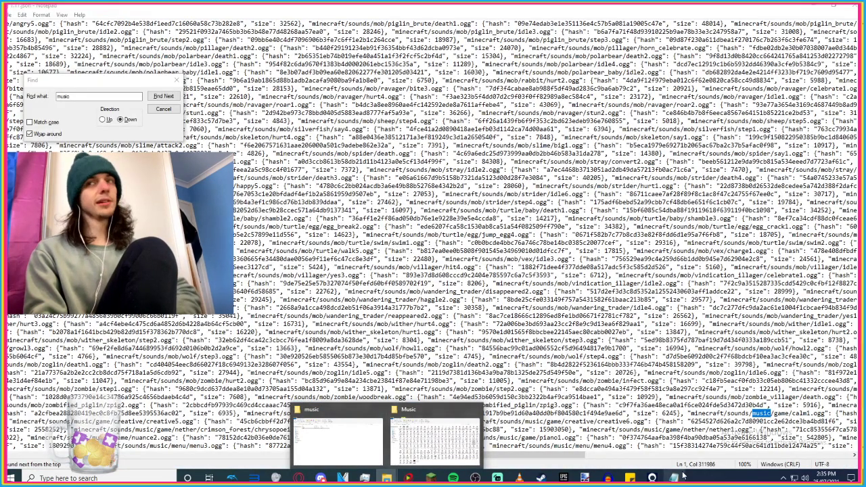
click(106, 89)
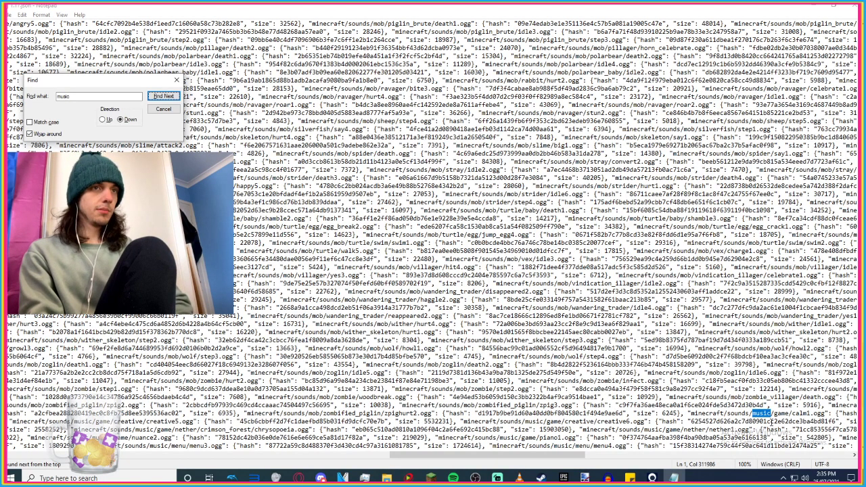
click(387, 478)
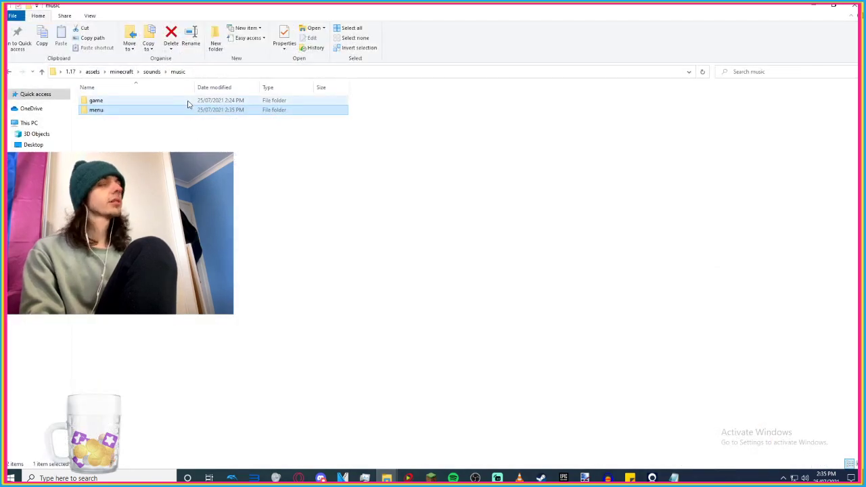
double_click(188, 102)
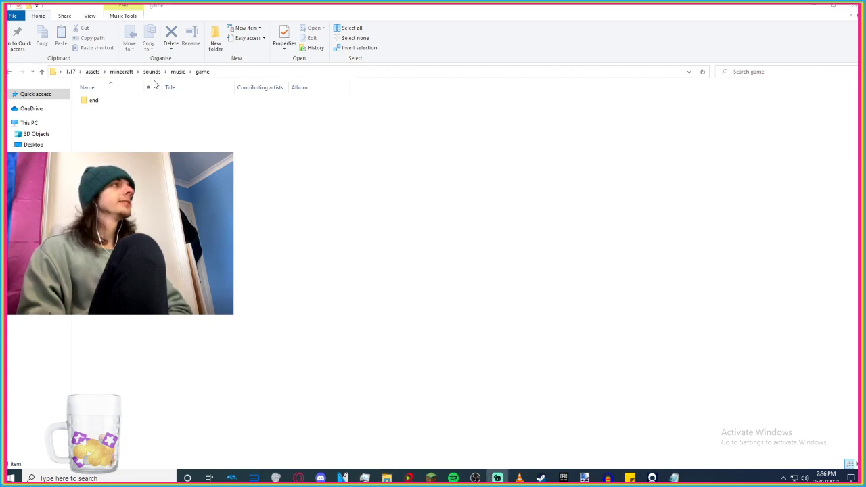
Preview candidate songs in the Music folder, including Princess Peach's Castle, Yoshi's Island and C418 - Cat.
mouse_move(386, 477)
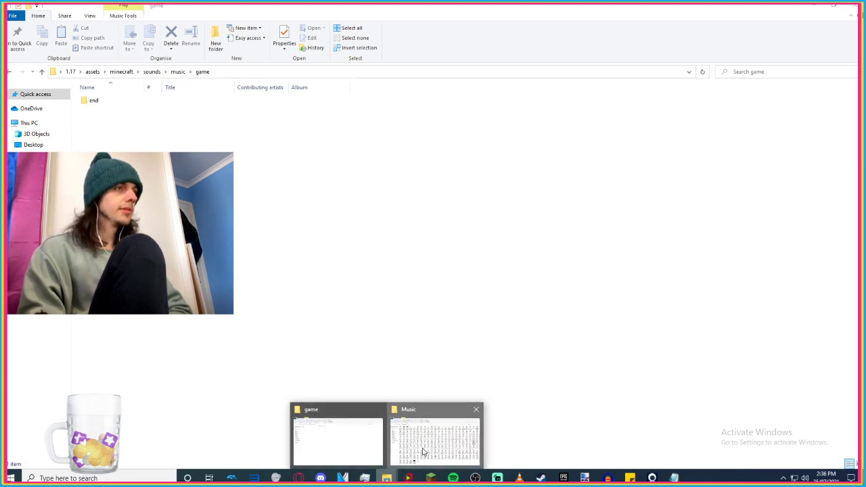
click(424, 443)
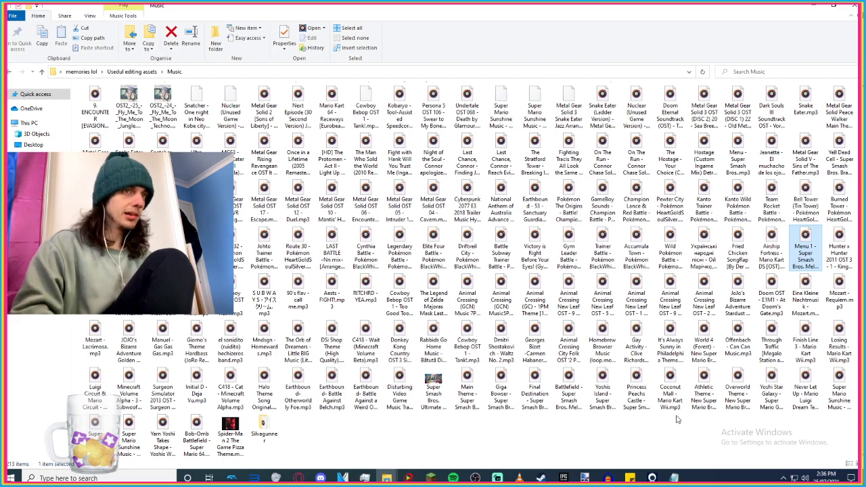
double_click(632, 407)
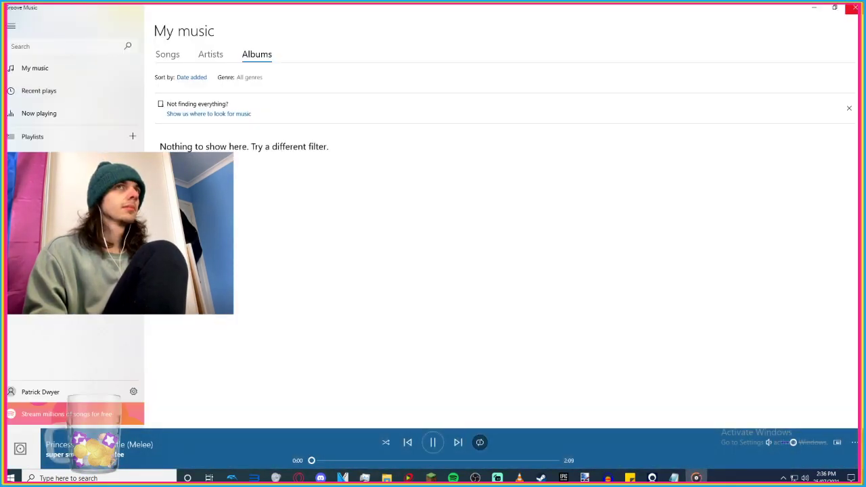
key(alt+Tab)
click(600, 404)
double_click(600, 406)
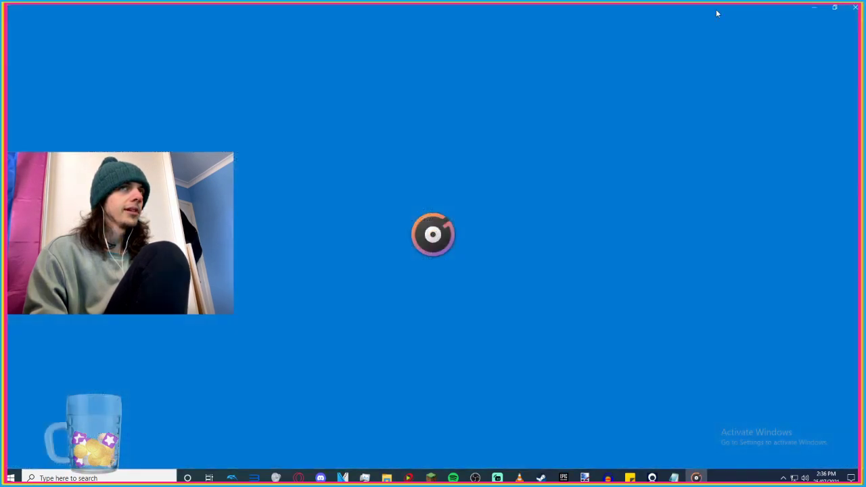
key(alt+Tab)
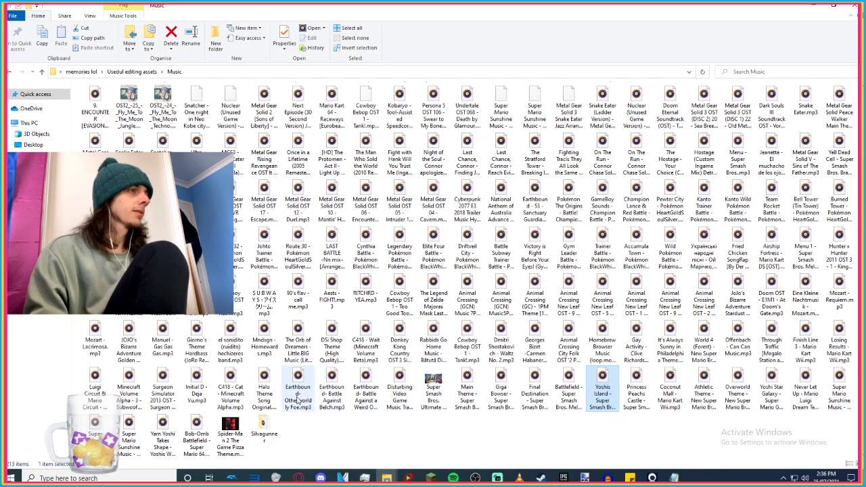
double_click(276, 399)
key(alt+Tab)
double_click(275, 426)
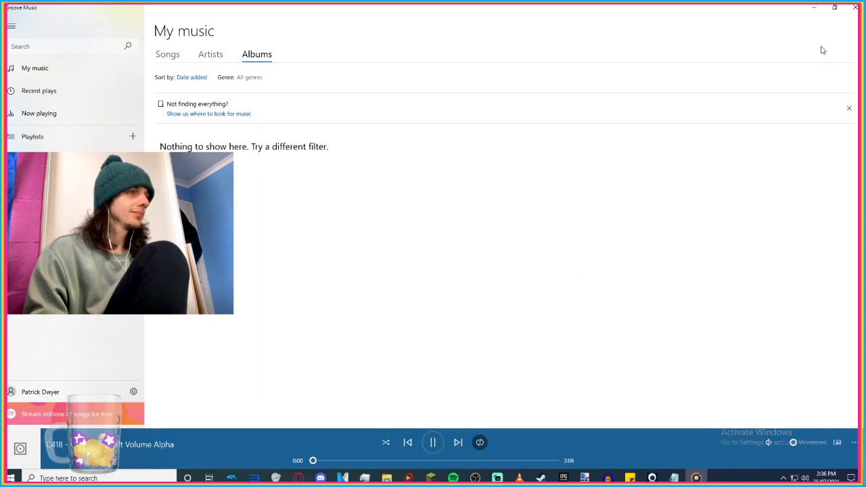
click(855, 7)
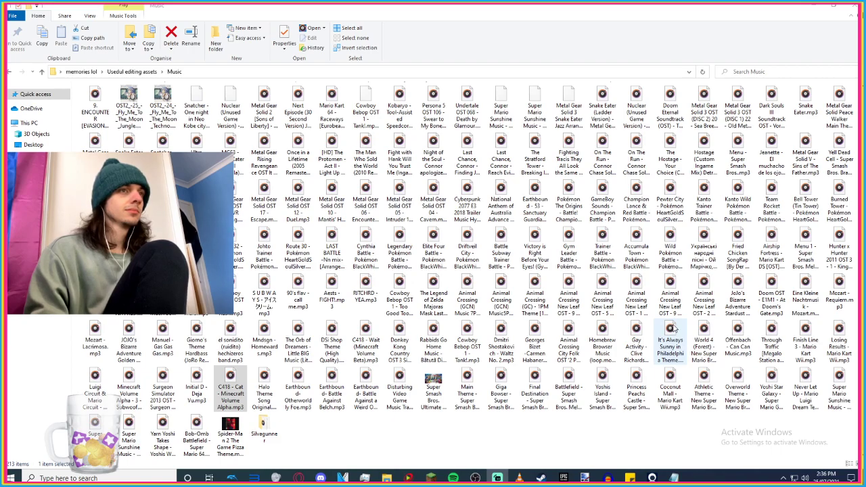
Preview Animal Crossing City Folk OST '2 PM (Normal)' at a lower volume and import it into Audacity.
double_click(568, 331)
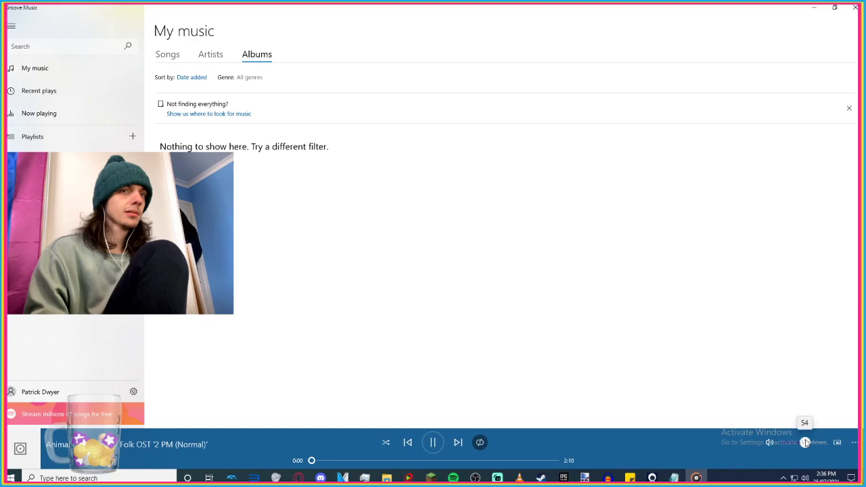
drag(806, 443, 800, 444)
click(855, 7)
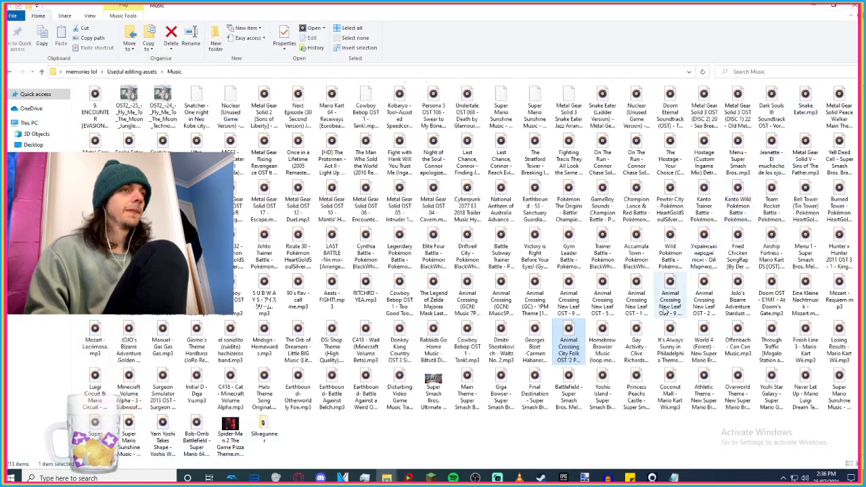
drag(572, 338, 331, 271)
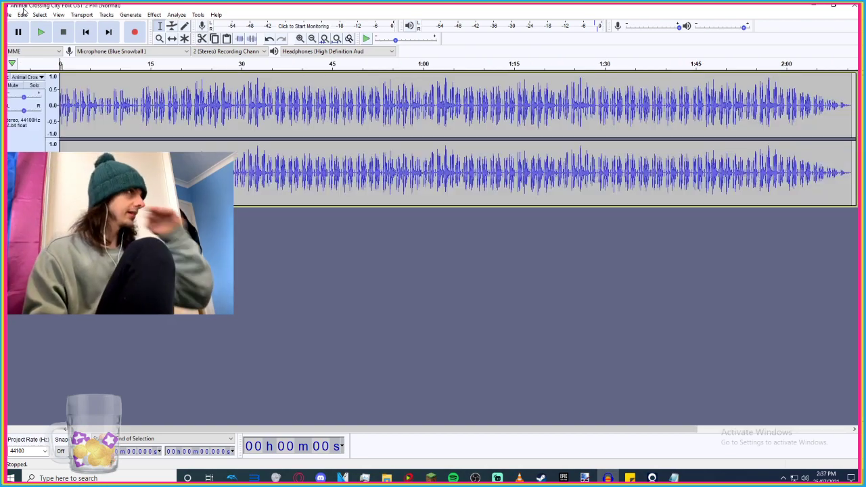
Play the start of the Animal Crossing track and lower its gain.
key(space)
drag(24, 96, 18, 100)
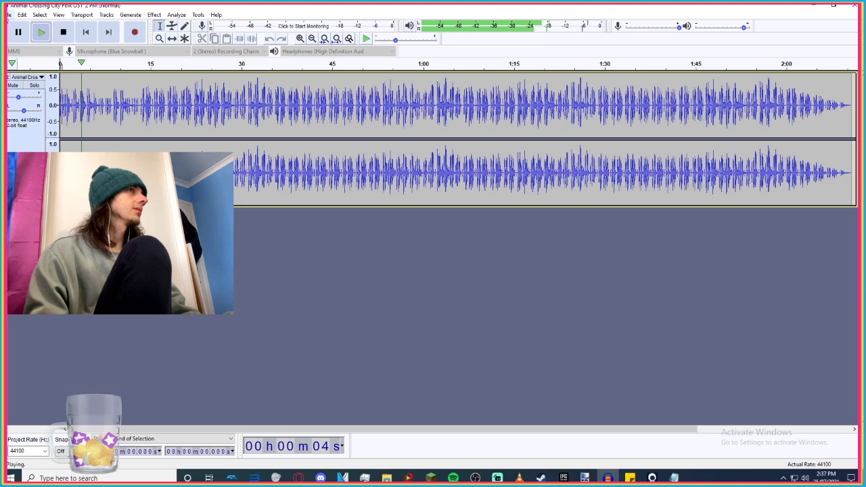
click(63, 32)
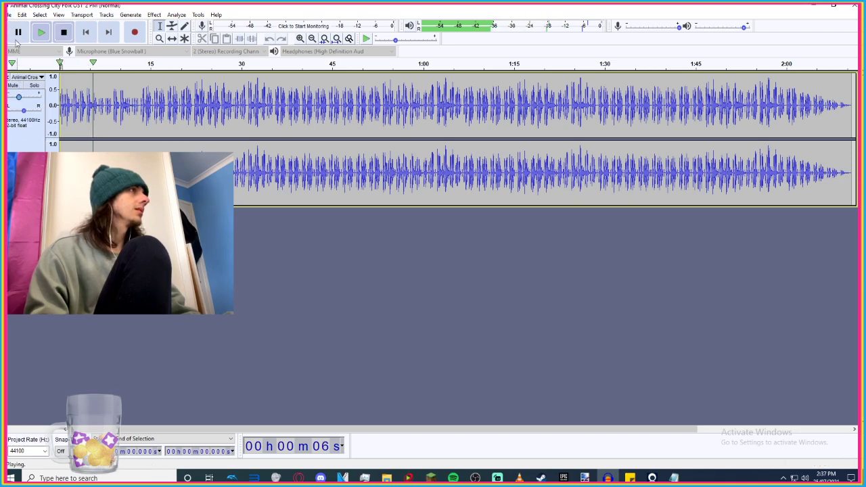
Export the Animal Crossing track into the game folder as the OGG file for the calm1 entry, keeping the metadata tags as they are.
click(9, 15)
mouse_move(24, 81)
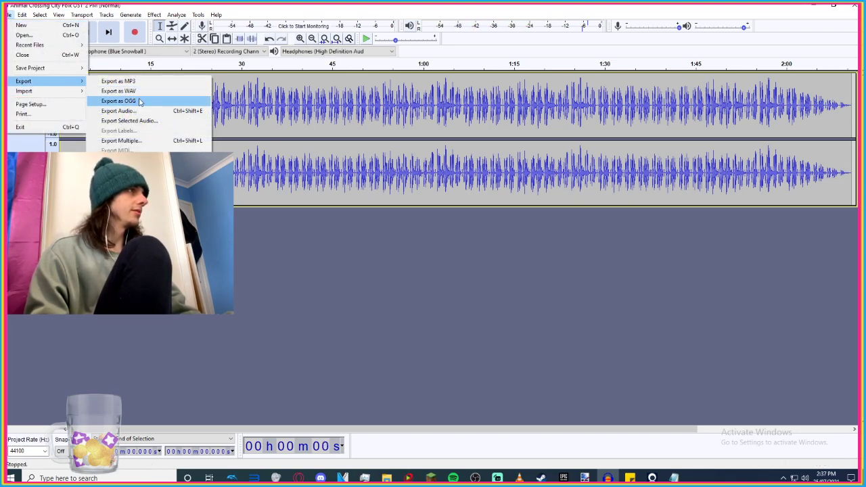
click(139, 99)
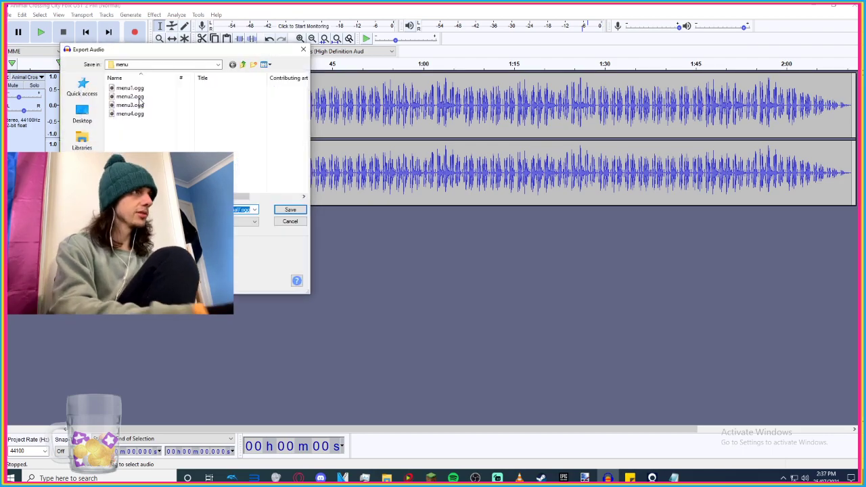
click(242, 64)
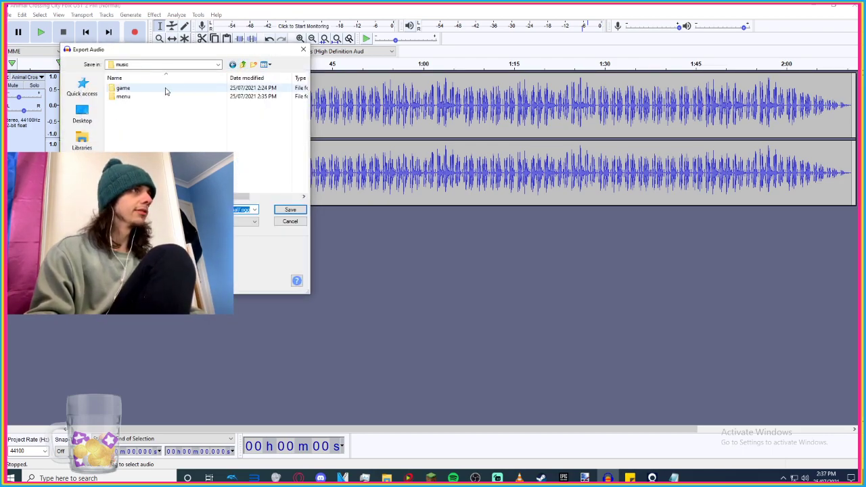
double_click(165, 90)
key(BackSpace)
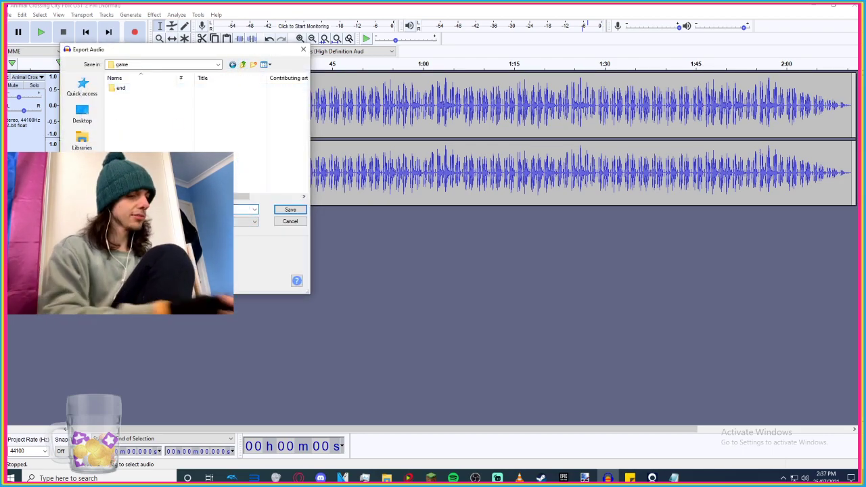
key(Return)
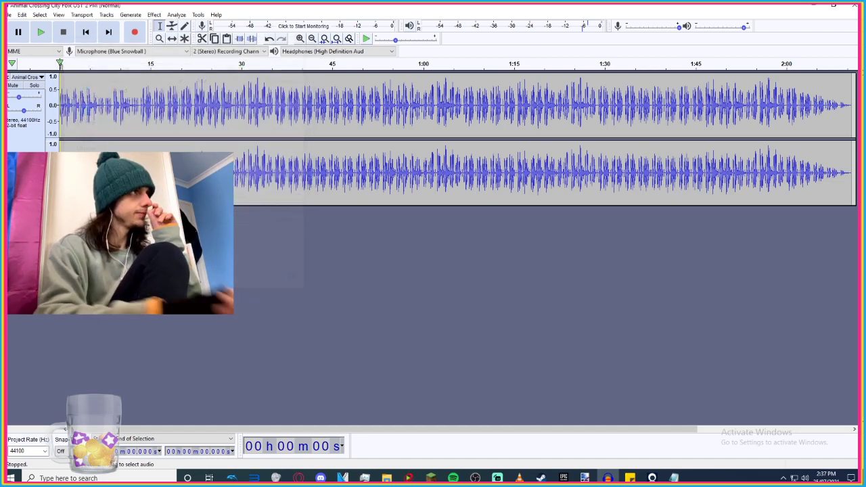
click(406, 328)
Look up the next game music entry after calm1 in the 1.17 JSON file and return to Audacity.
key(alt+Tab)
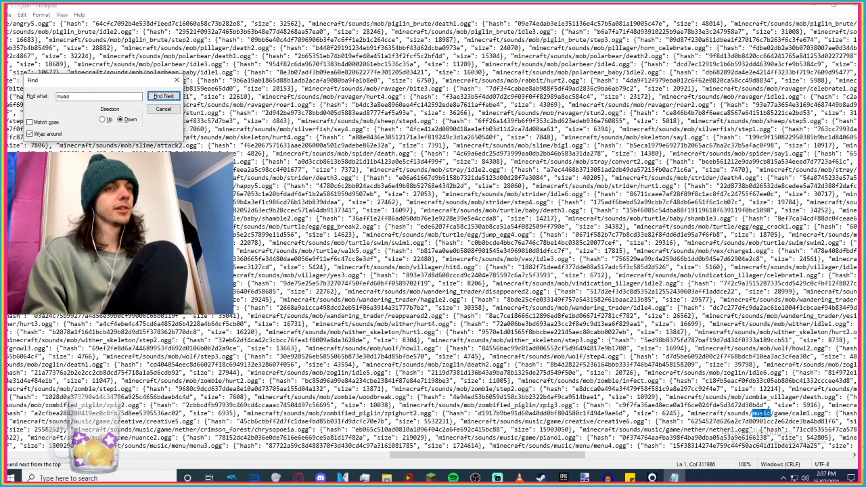
click(162, 100)
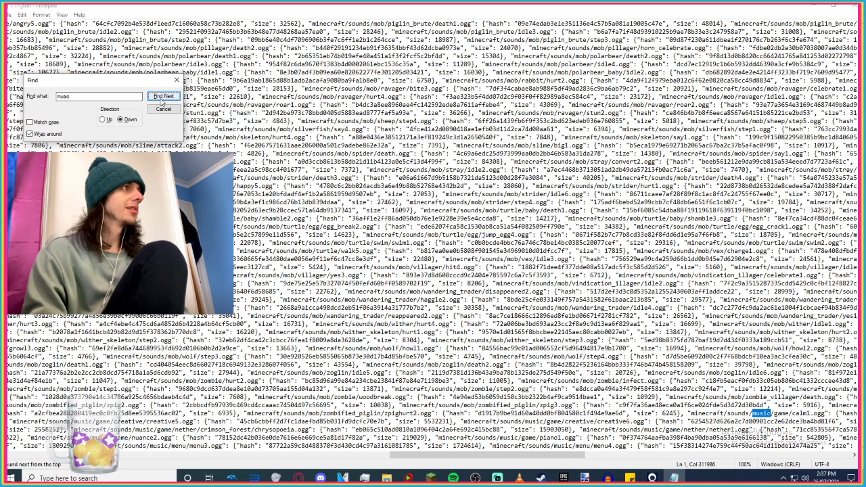
click(161, 98)
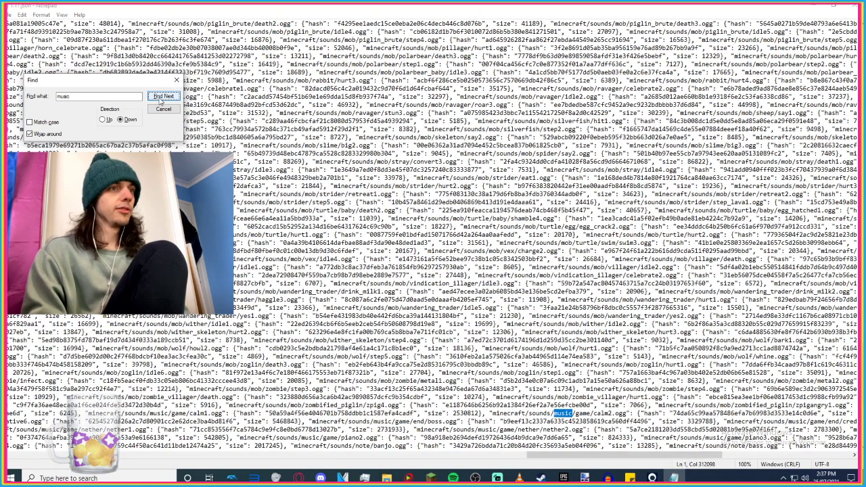
key(alt+Tab)
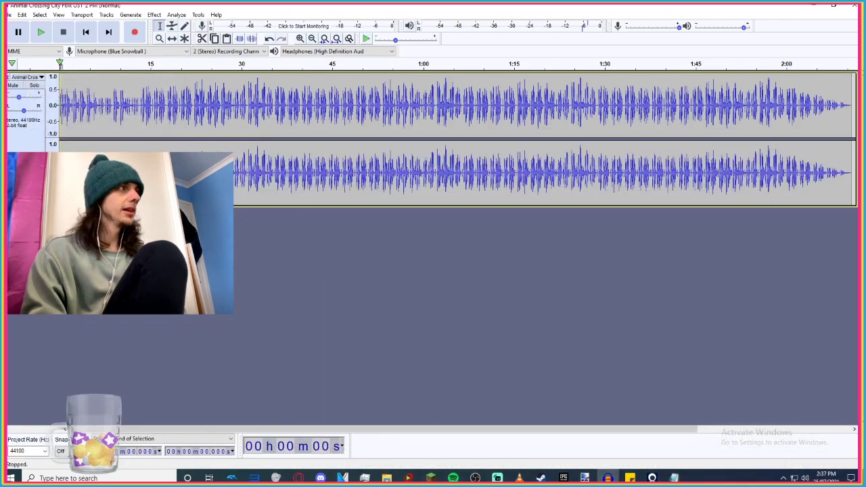
Remove the Animal Crossing track, preview 'Route 30 - Pokémon HeartGoldSoulSilver' from the Music folder and import it into Audacity.
click(10, 77)
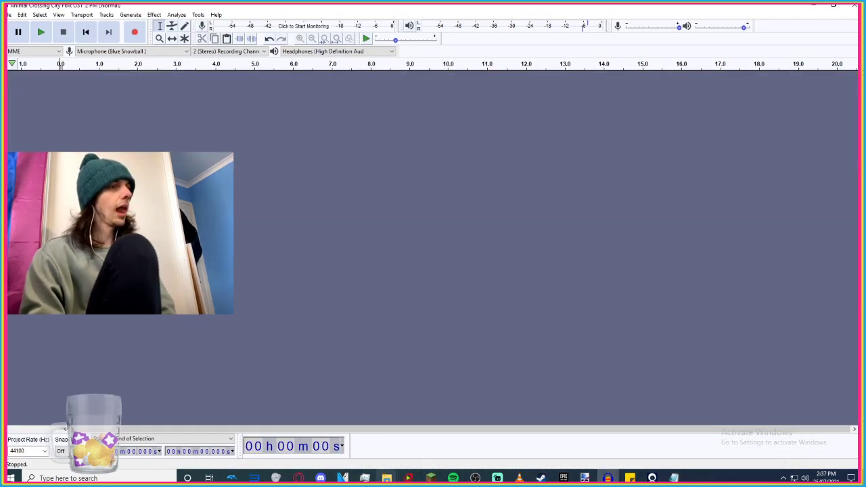
mouse_move(386, 478)
click(435, 433)
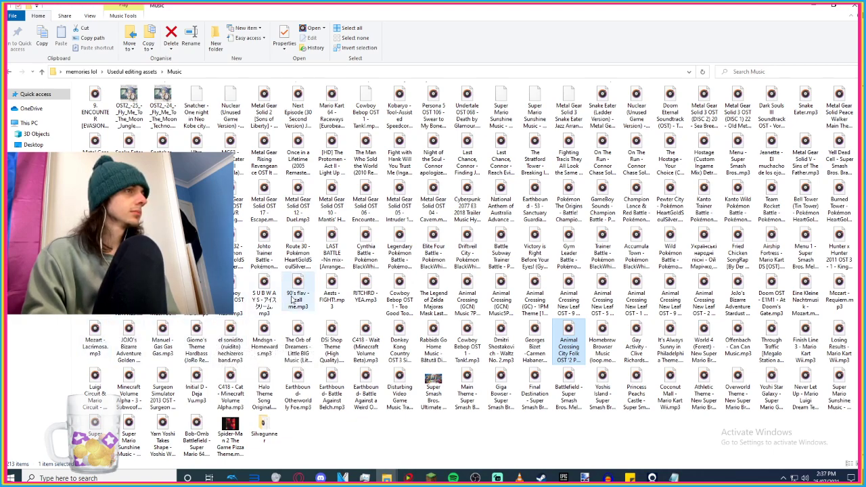
click(435, 315)
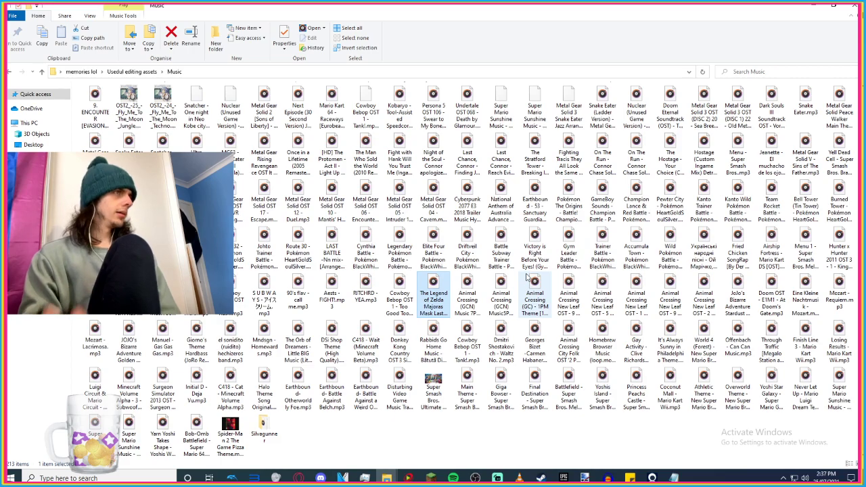
double_click(291, 259)
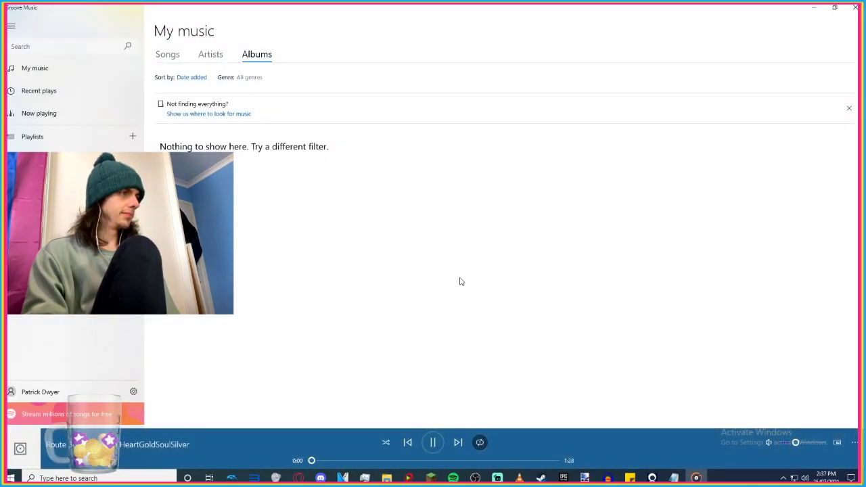
click(851, 7)
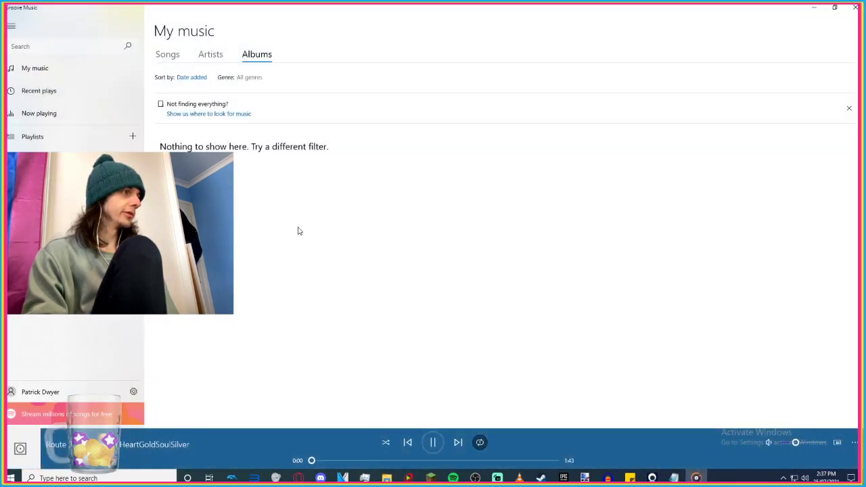
click(851, 7)
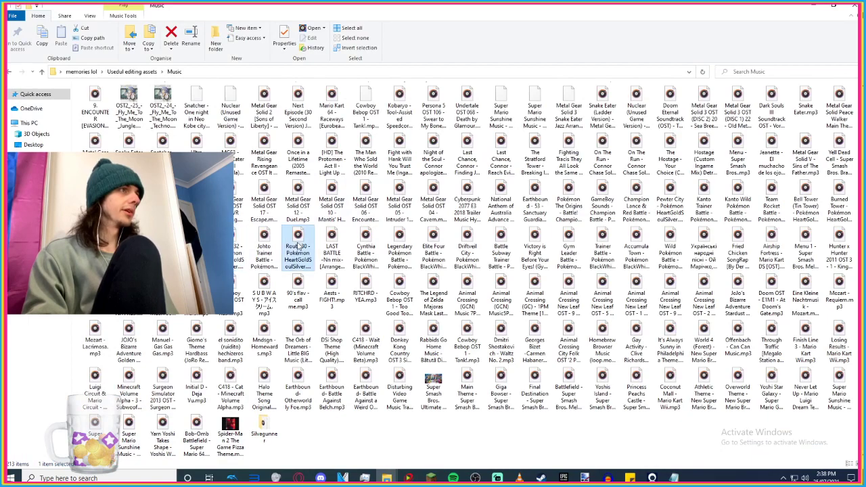
drag(289, 254, 267, 216)
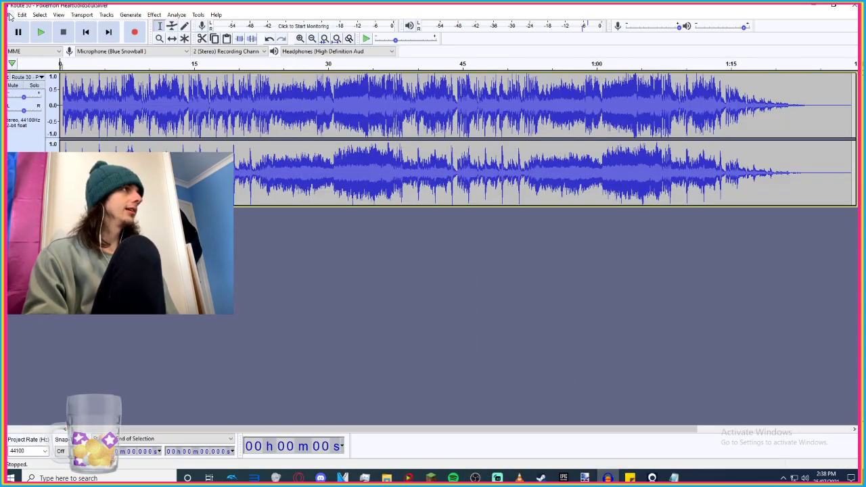
Lower the Route 30 track's gain while playing its start, and export it as calm2.ogg into the game folder, keeping the metadata tags.
click(40, 32)
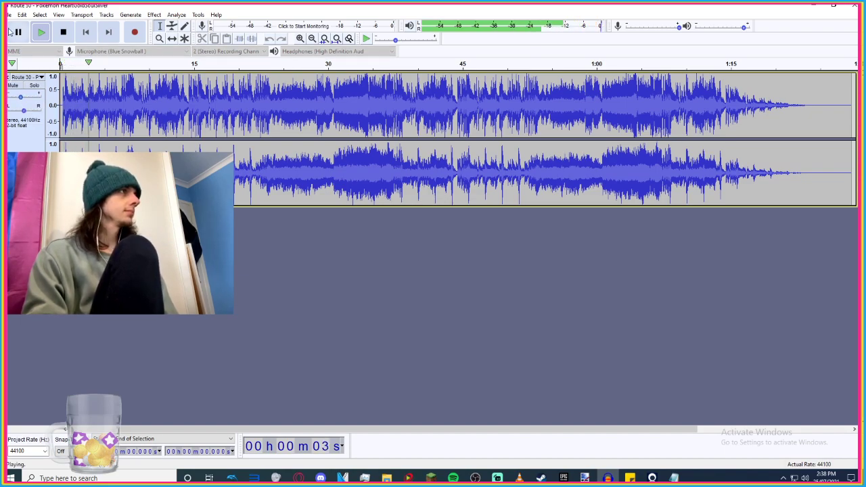
click(63, 32)
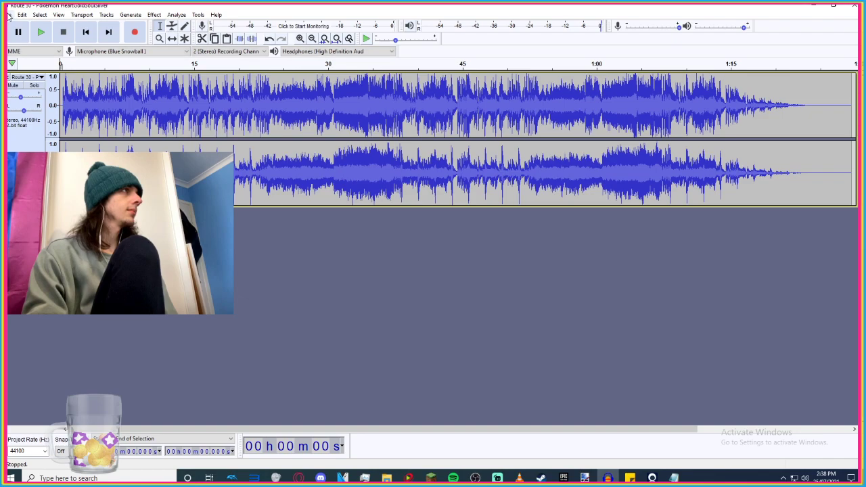
click(9, 14)
mouse_move(48, 82)
click(127, 98)
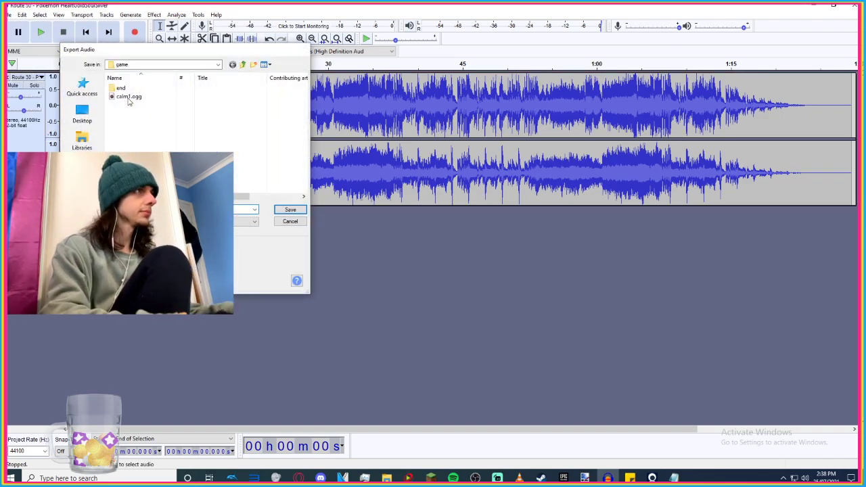
key(Return)
key(Return)
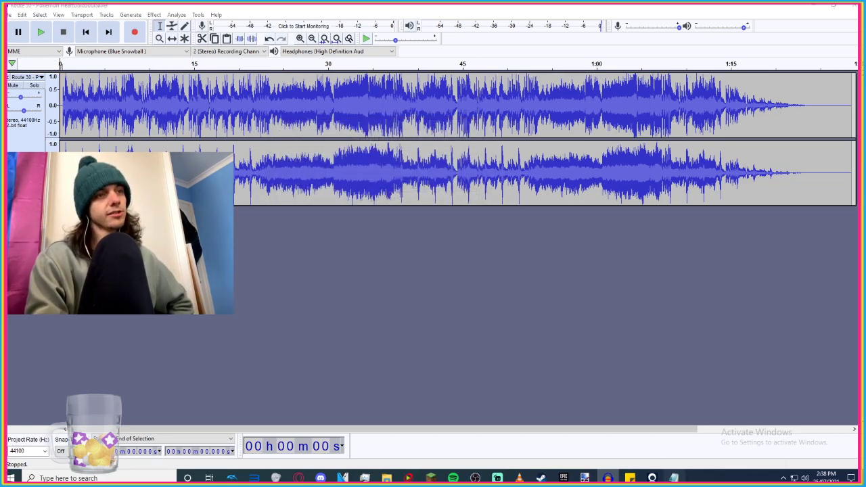
Look up the next game music entry after calm2 in the 1.17 JSON file and switch to the Music folder.
click(674, 479)
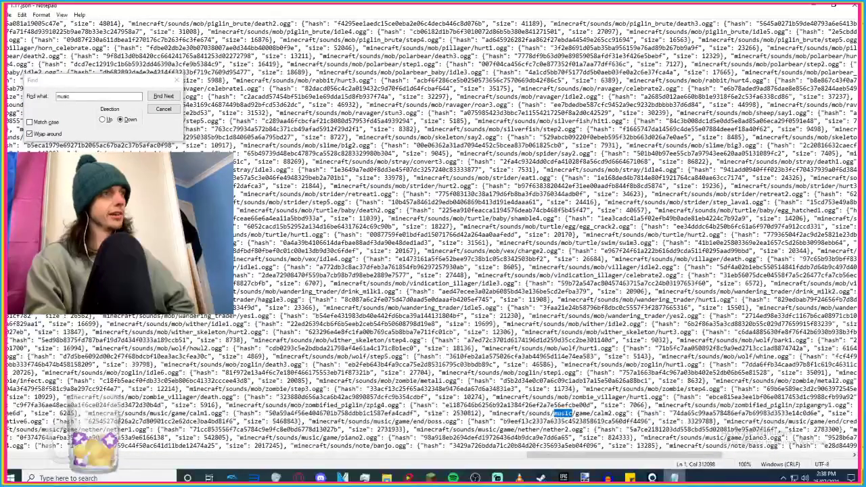
click(163, 97)
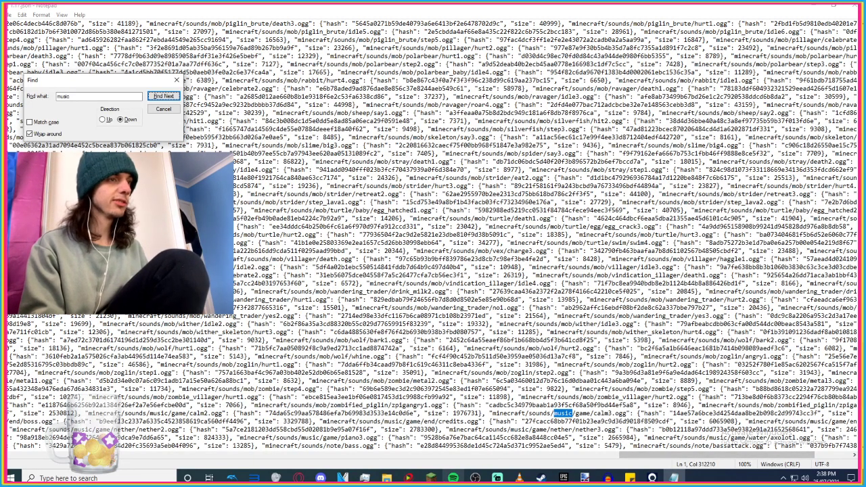
mouse_move(386, 478)
click(439, 433)
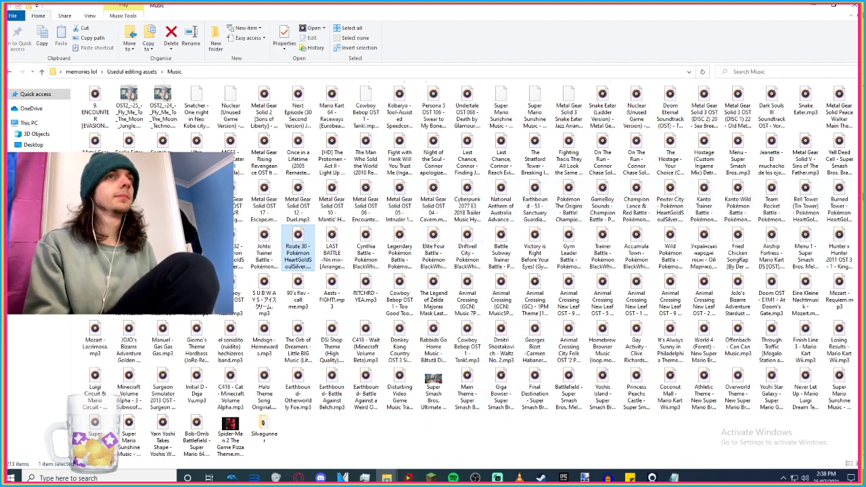
Preview Yell Dead Cell, Earthbound Sanctuary Guardian and the Mario Kart 64 Raceways Eurobeat Remix, and search the Music folder for 'gay'.
scroll(839, 203, up, 1)
scroll(839, 203, up, 1)
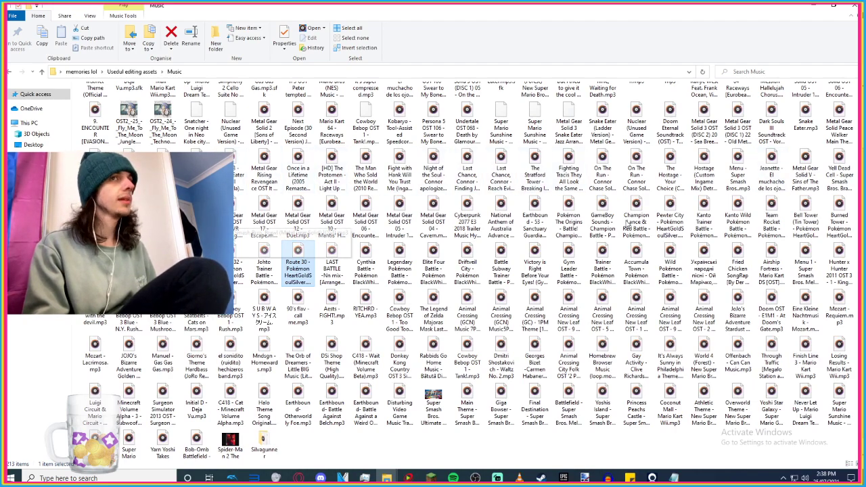
double_click(836, 167)
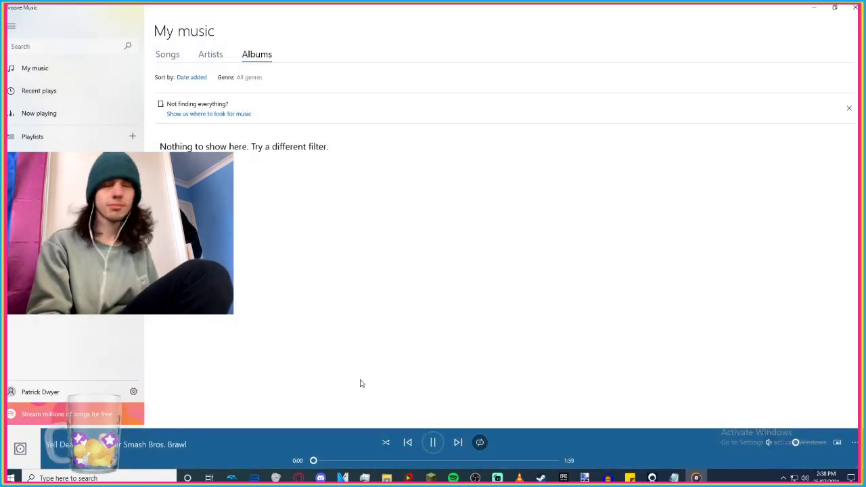
click(855, 7)
double_click(536, 204)
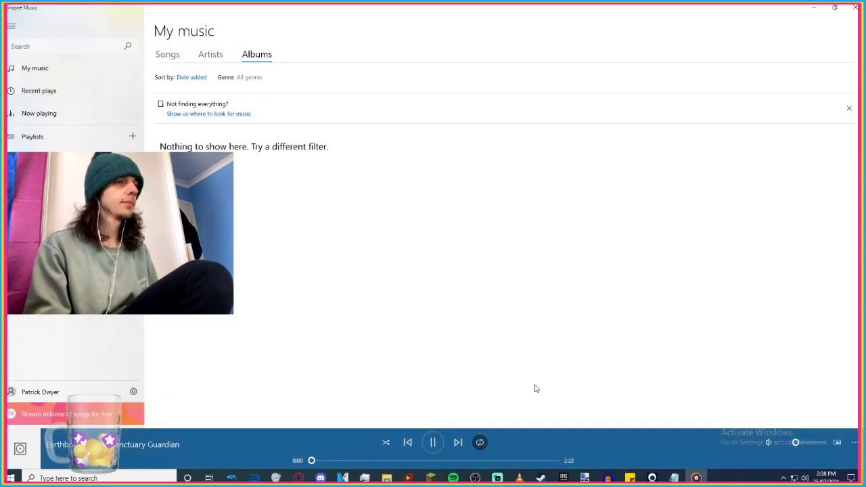
click(854, 7)
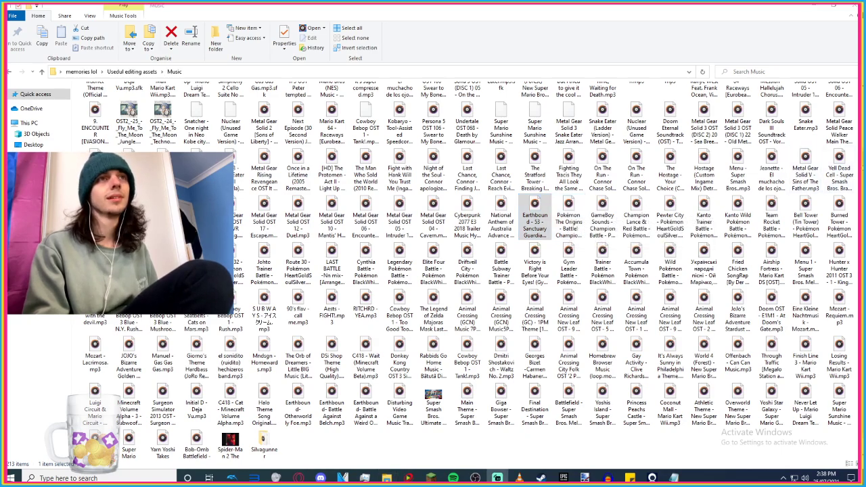
scroll(851, 115, up, 2)
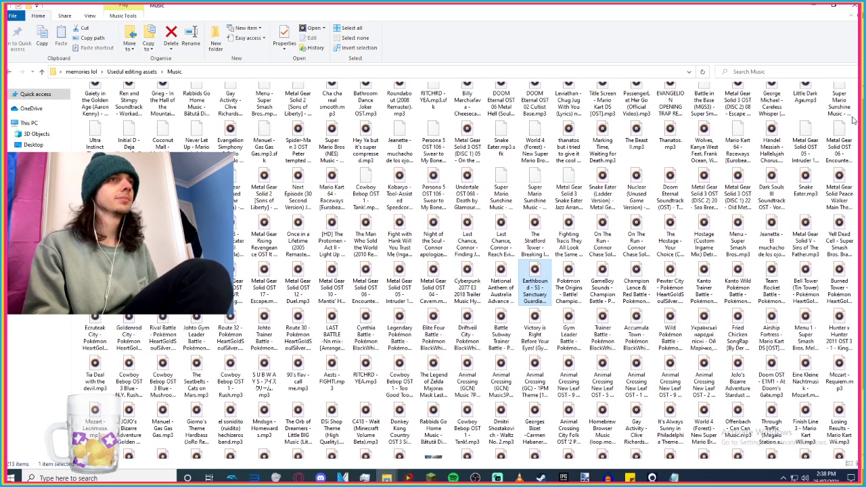
scroll(851, 115, up, 1)
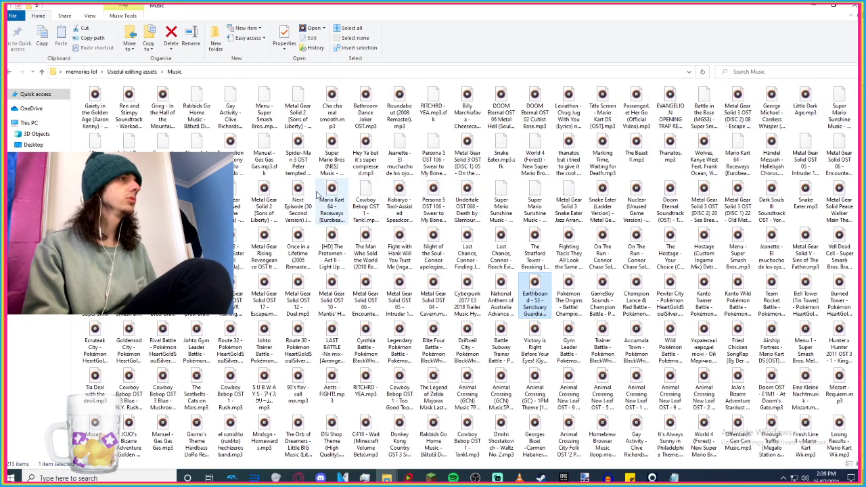
click(344, 196)
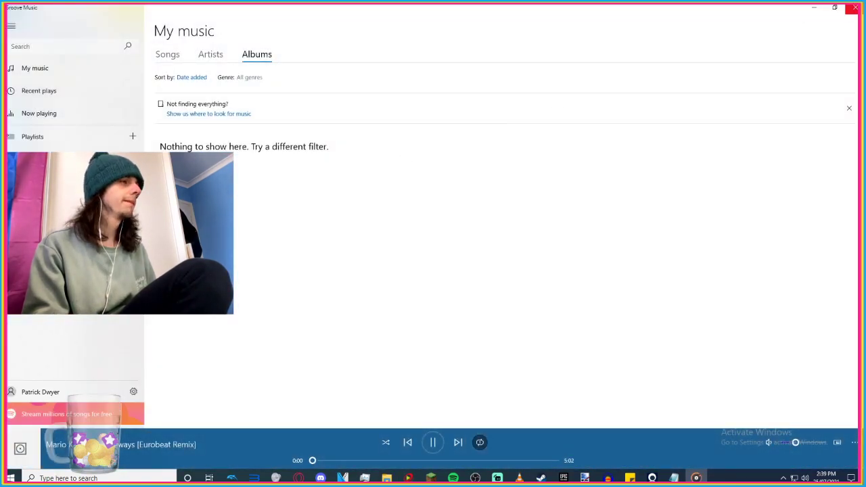
click(850, 10)
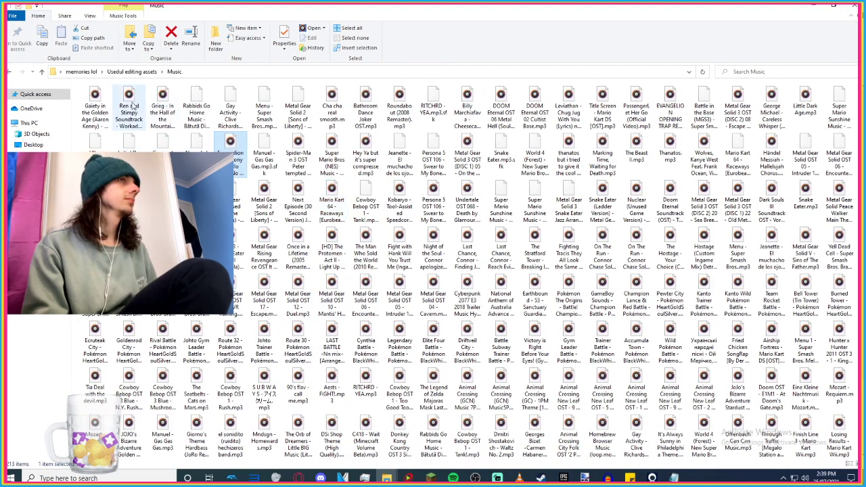
click(761, 71)
text(gay)
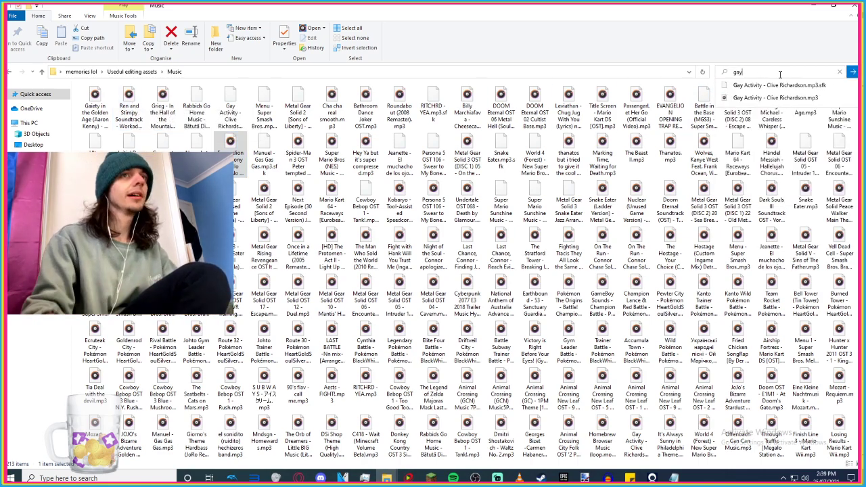
Preview 'DSi Shop Theme (High Quality)' from the Music folder and import it into Audacity in place of the Route 30 track.
scroll(771, 223, down, 2)
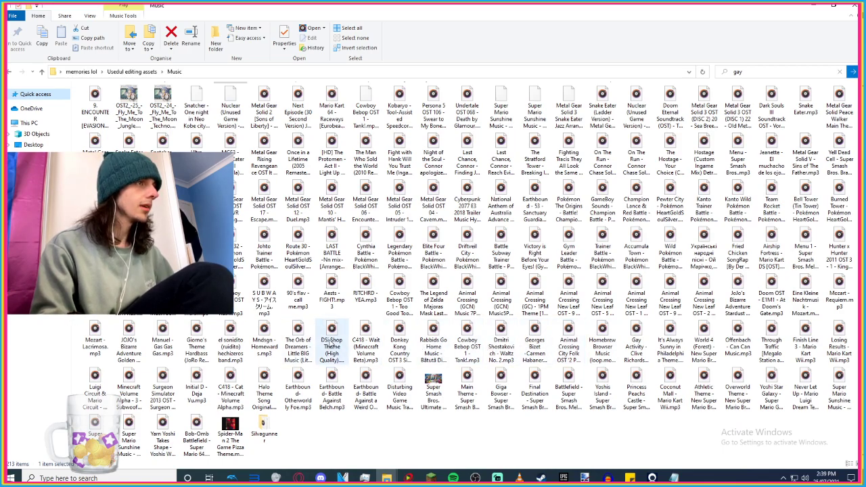
double_click(332, 346)
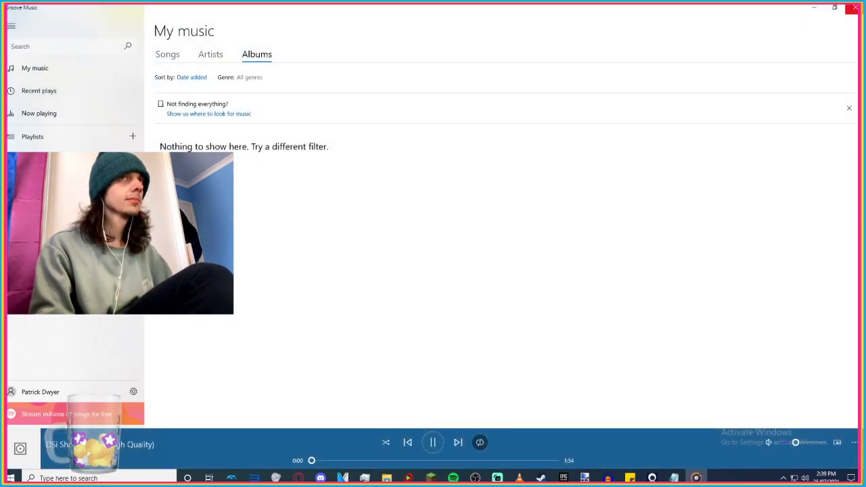
key(alt+Tab)
drag(332, 341, 349, 309)
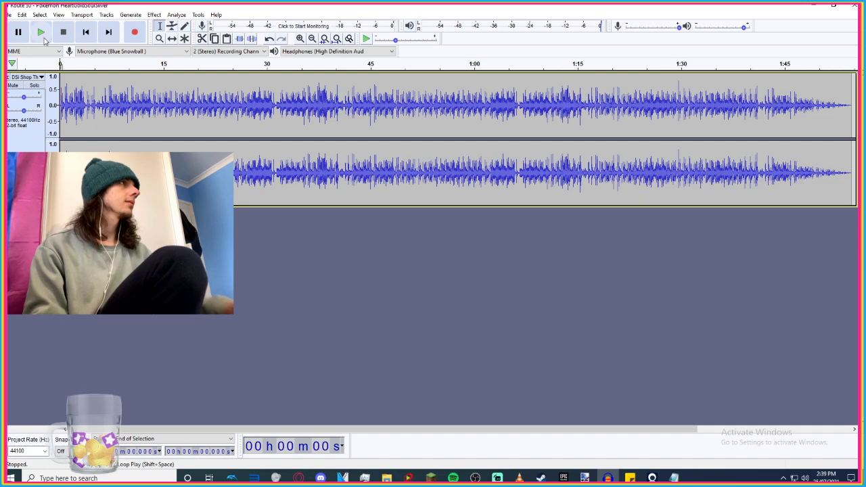
Play the start of the DSi Shop Theme track and lower its gain to about -11 dB.
click(41, 33)
drag(23, 98, 15, 100)
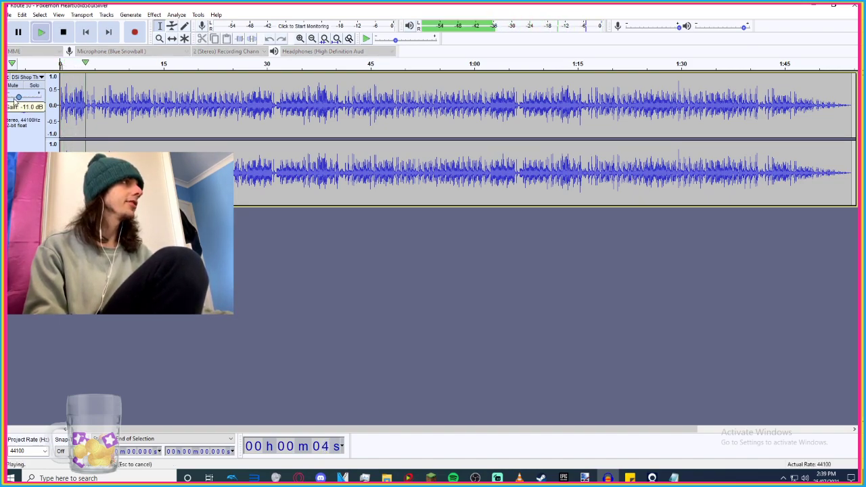
click(64, 32)
Export the DSi Shop Theme track into the game folder as the OGG file for the calm3 entry, keeping the metadata tags as they are.
click(8, 14)
mouse_move(33, 81)
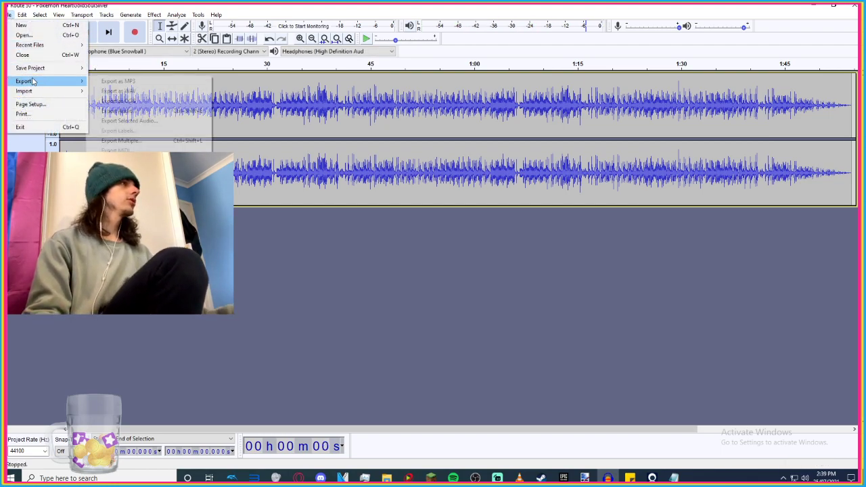
click(145, 100)
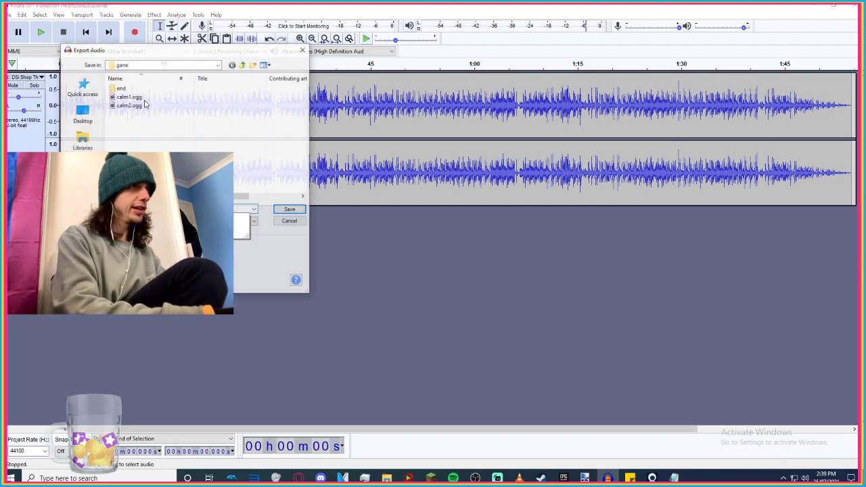
key(Return)
key(Return)
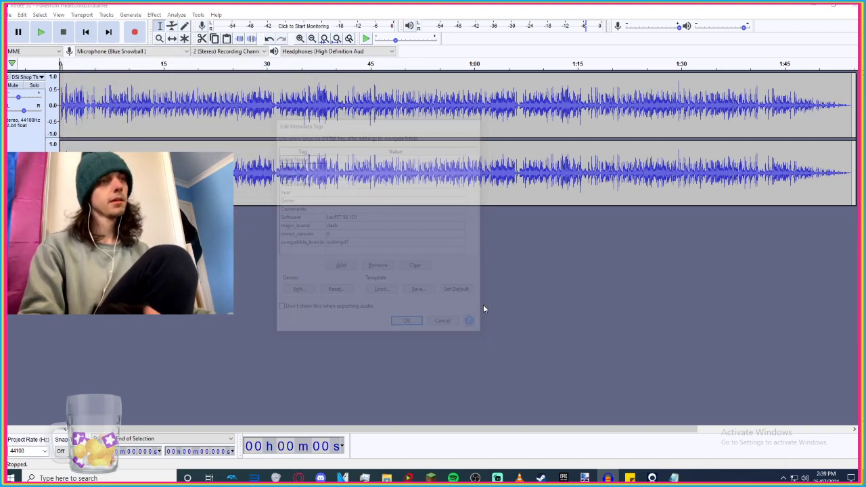
Look through the music entries following calm3 in the 1.17 JSON file, from the creative tracks up to the end/boss entry.
key(alt+Tab)
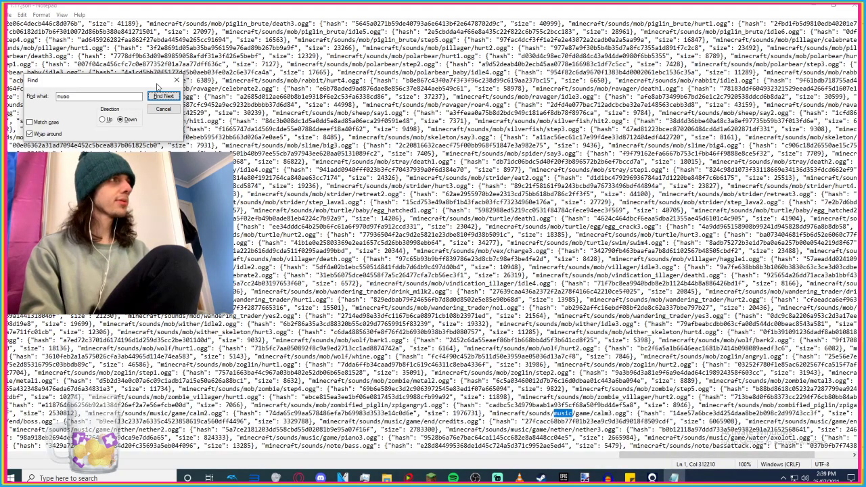
click(163, 96)
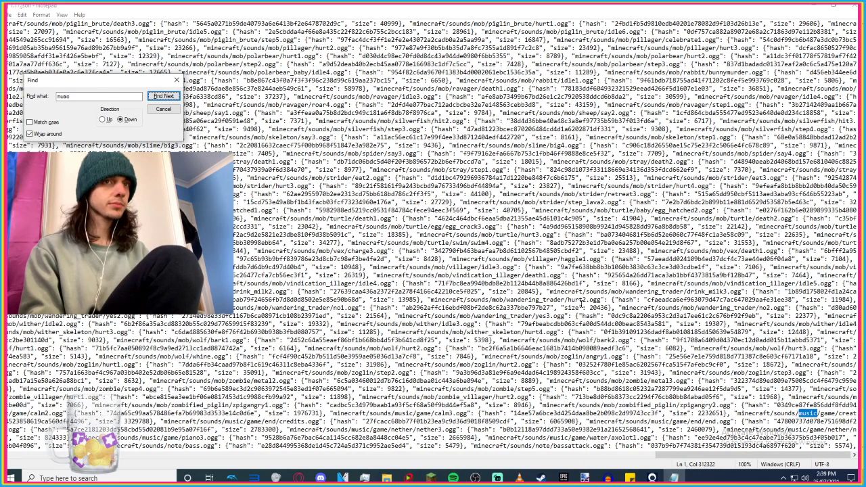
click(785, 458)
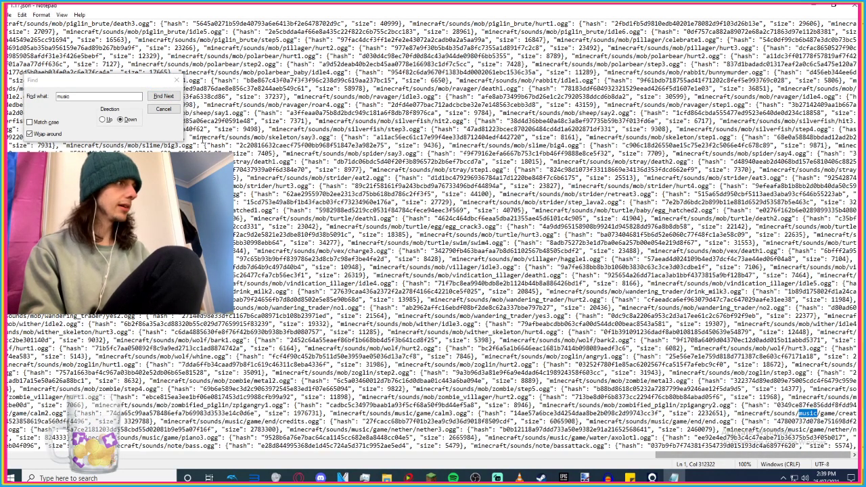
click(171, 97)
click(170, 97)
click(171, 97)
click(170, 97)
click(170, 97)
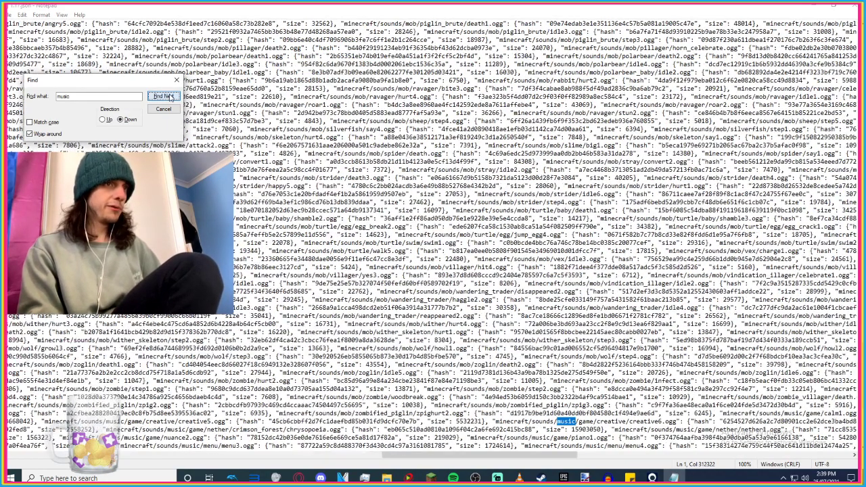
click(170, 96)
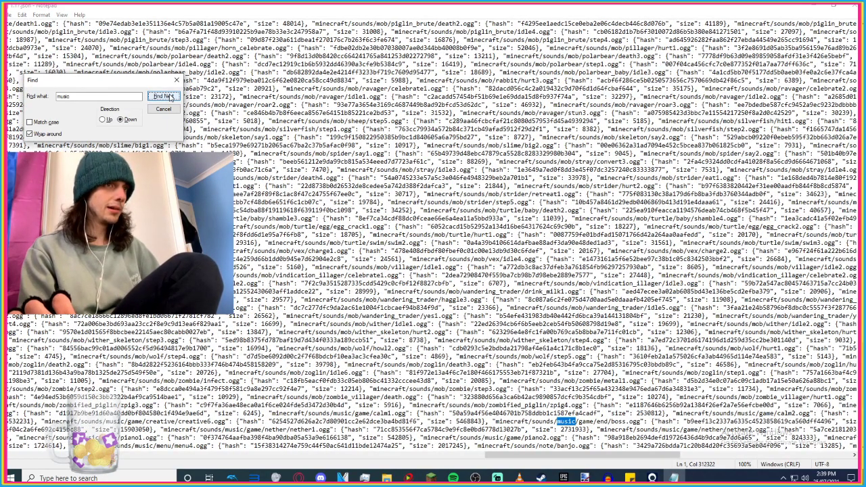
Find the end/end music entry in the 1.17 JSON file and preview 'Metal Gear Solid OST 04 - Cavern' from the Music folder.
click(171, 97)
click(171, 96)
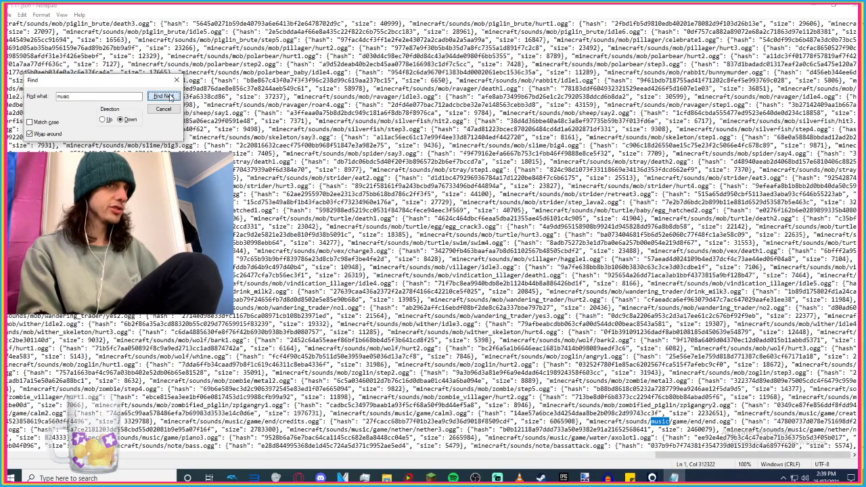
mouse_move(387, 478)
click(430, 437)
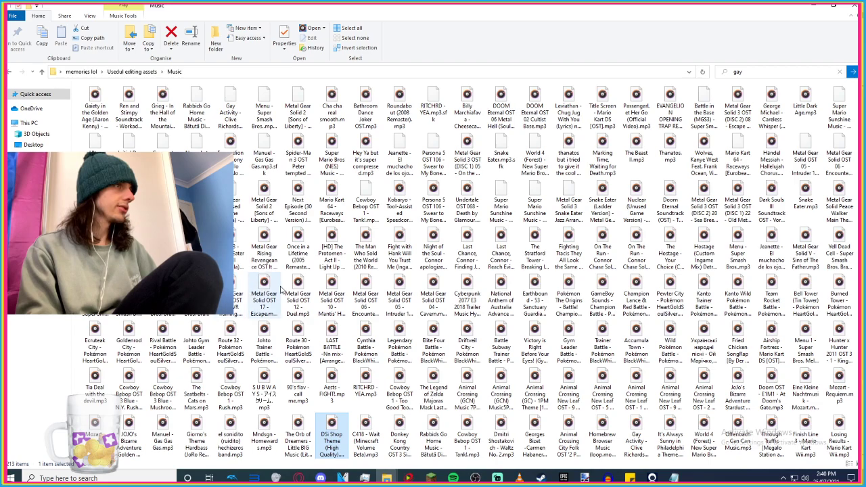
click(395, 300)
double_click(430, 296)
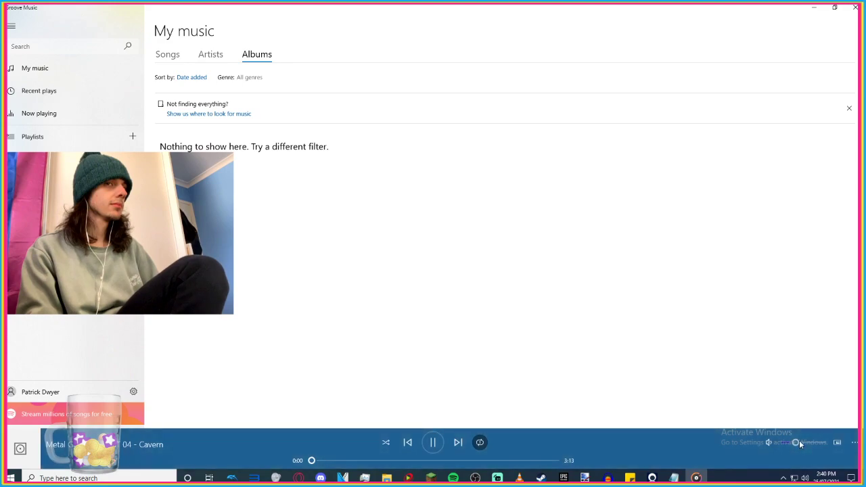
drag(799, 440, 794, 449)
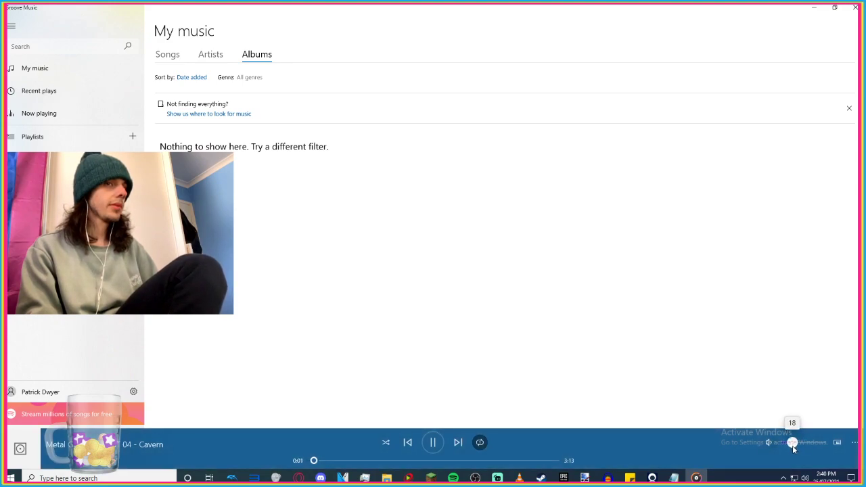
click(383, 461)
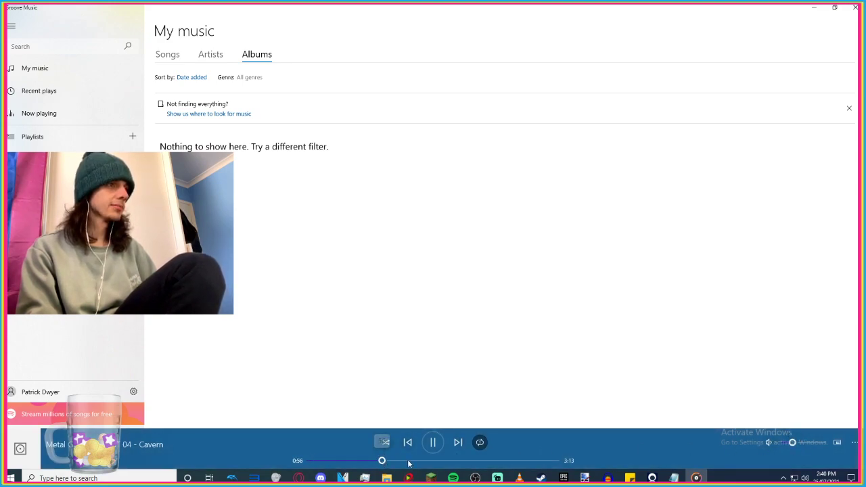
click(478, 461)
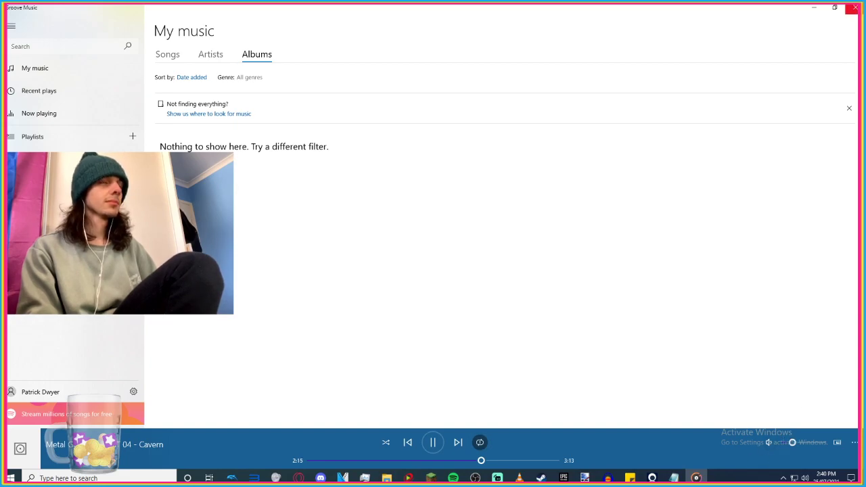
click(855, 7)
Import the Metal Gear Solid Cavern song into Audacity in place of the DSi Shop Theme track and lower its gain while it plays.
drag(611, 468, 304, 167)
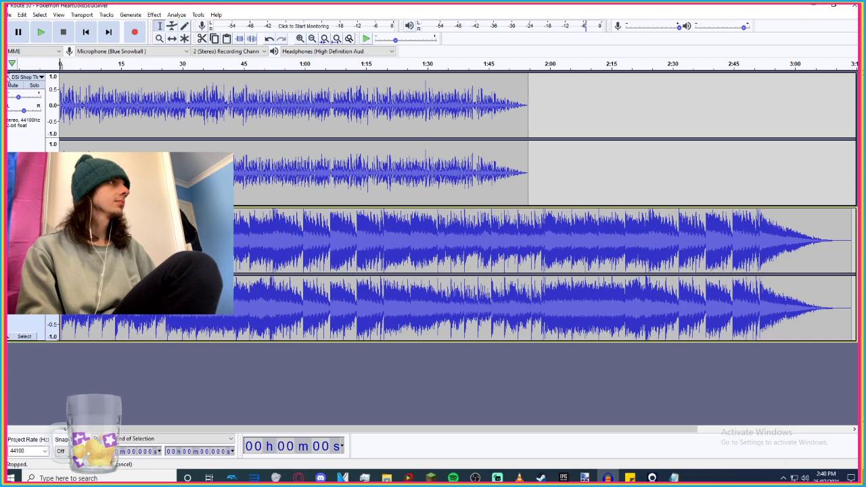
click(9, 77)
key(space)
drag(23, 99, 17, 100)
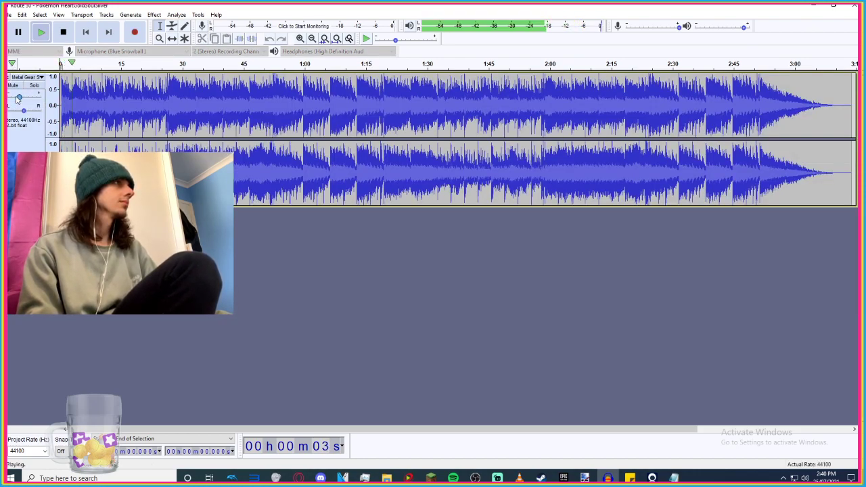
key(space)
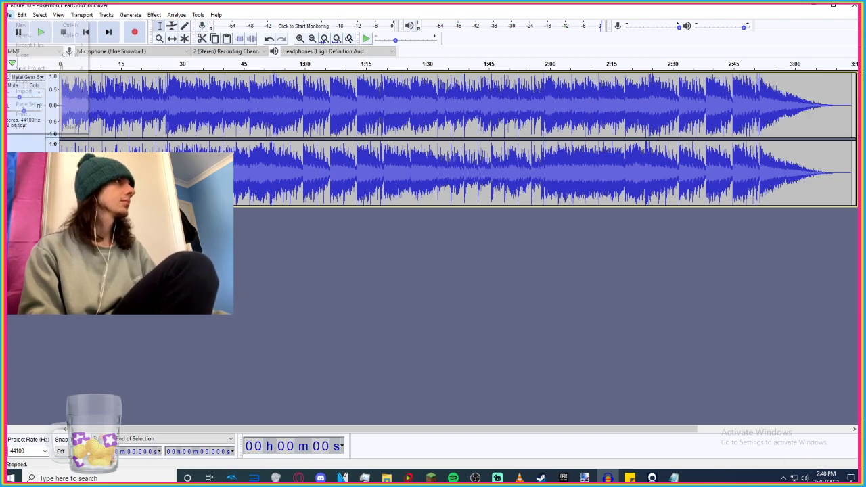
Export the Cavern track into the game folder's end subfolder as the OGG file for the end/end entry, keeping the metadata tags as they are.
click(8, 14)
mouse_move(59, 86)
click(118, 101)
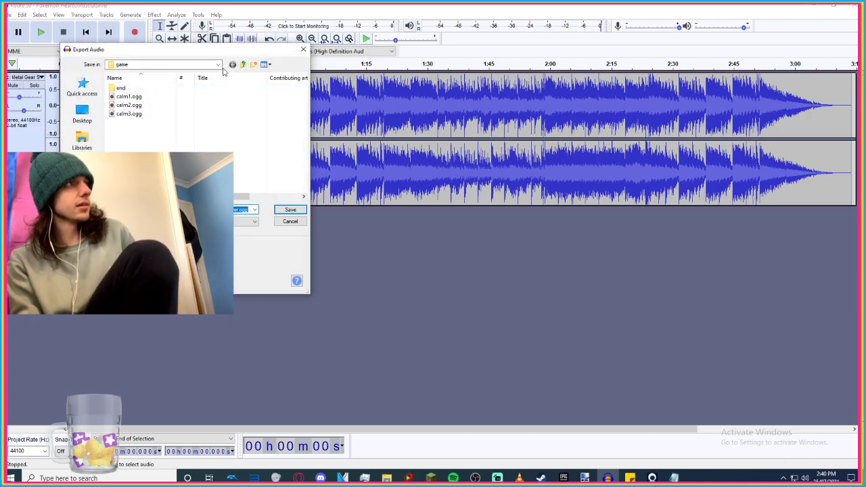
double_click(168, 89)
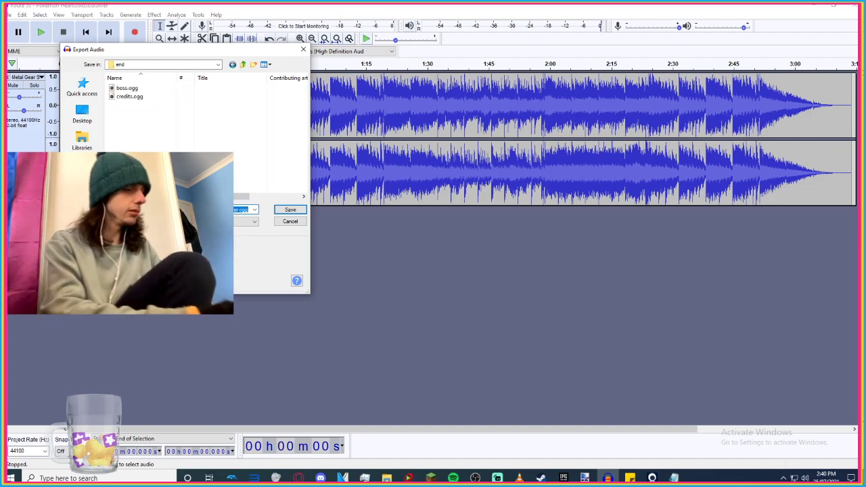
key(Return)
key(Return)
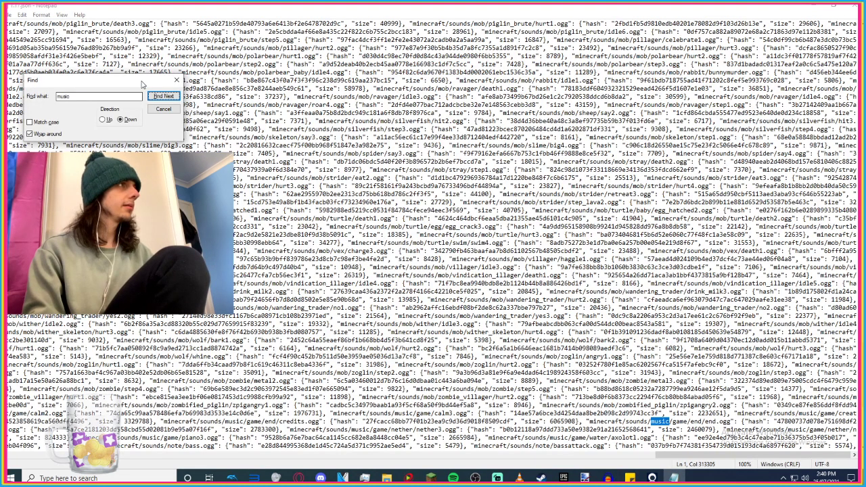
Find the music entry following end/end in the JSON file and remove the Cavern track from the Audacity project.
click(164, 96)
click(164, 97)
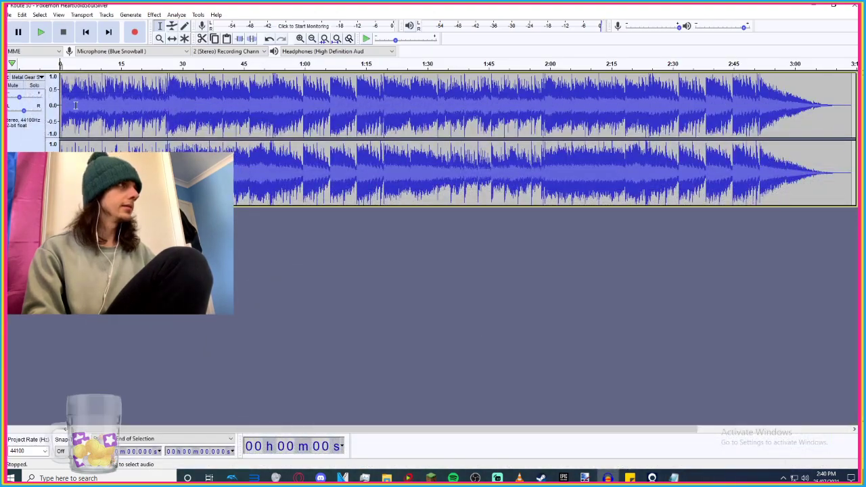
click(10, 78)
Look up the hal tracks in the Overworld tracks table on the Minecraft Wiki music page and play the hal1 preview.
mouse_move(298, 478)
click(328, 446)
scroll(313, 264, up, 15)
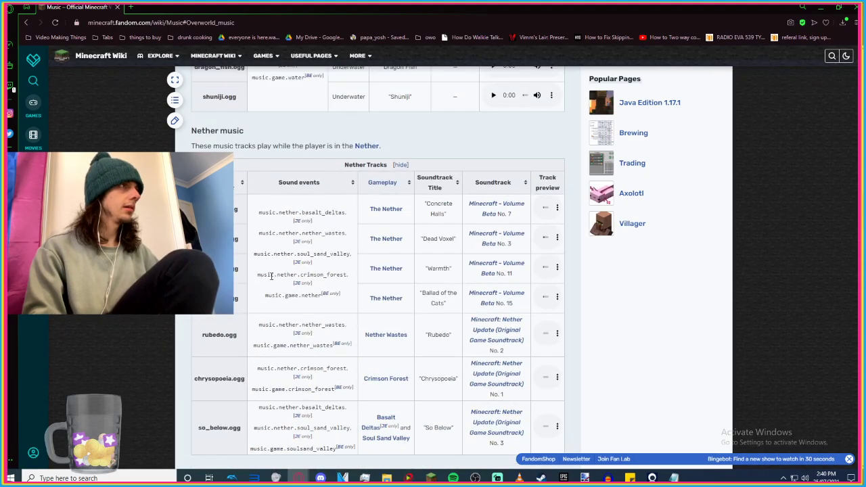
scroll(272, 282, up, 4)
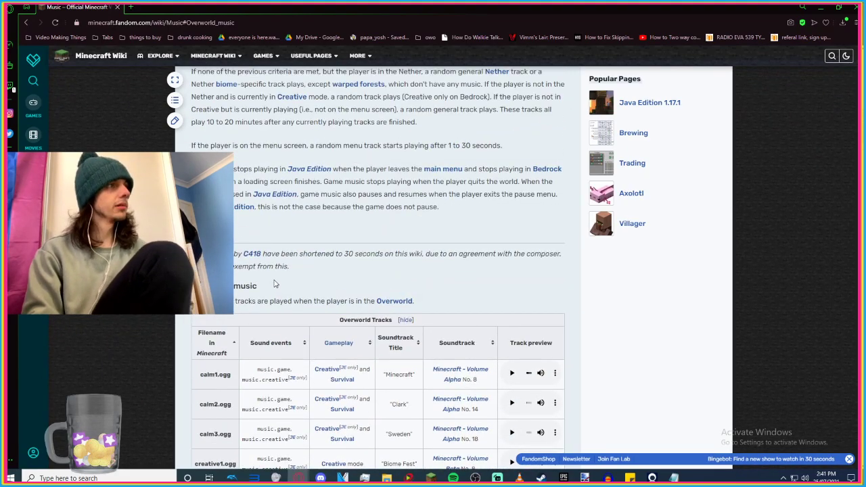
scroll(274, 284, down, 4)
scroll(268, 280, down, 2)
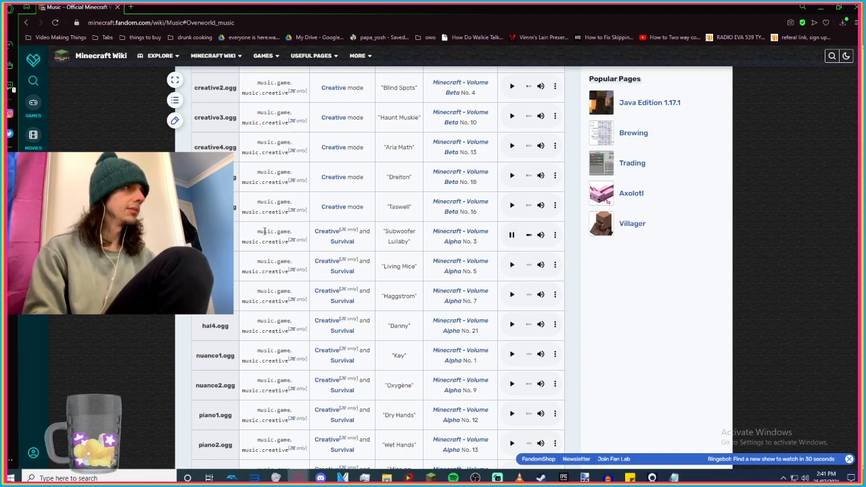
Search the web for "hal" and "hal definition" in a separate tab, and return to the Minecraft Wiki music page.
key(ctrl+t)
text(hal)
key(Return)
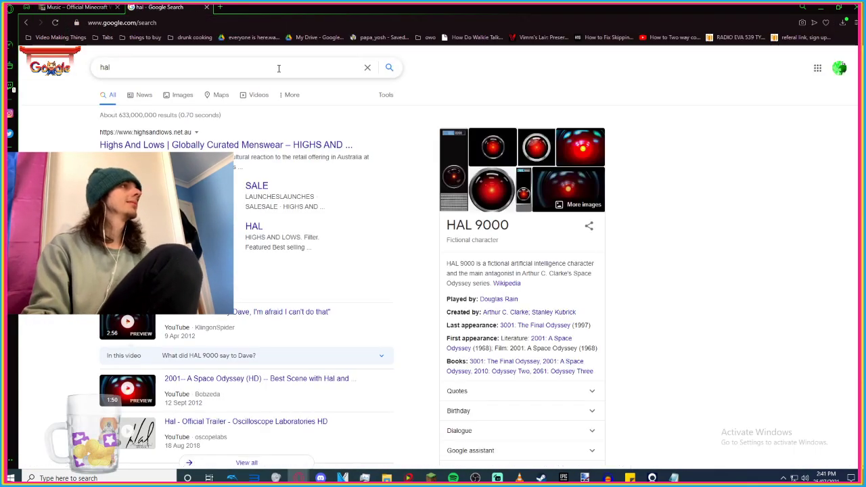
click(179, 62)
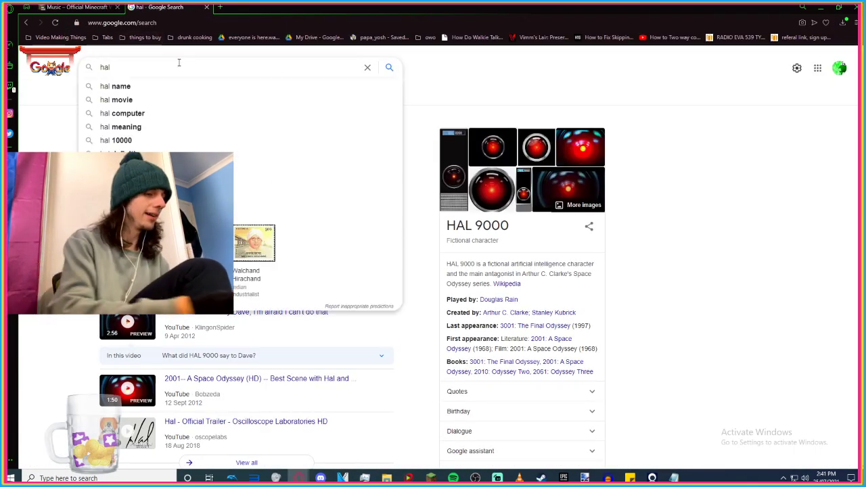
text(definition)
key(Return)
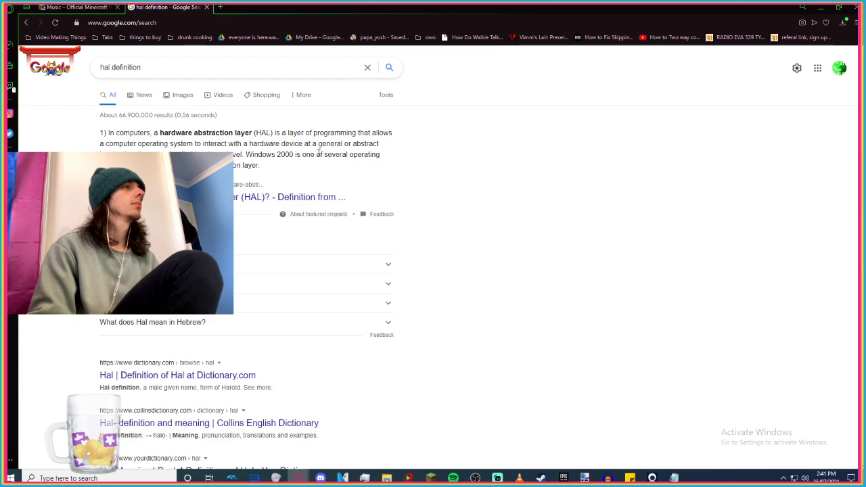
key(ctrl+shift+Tab)
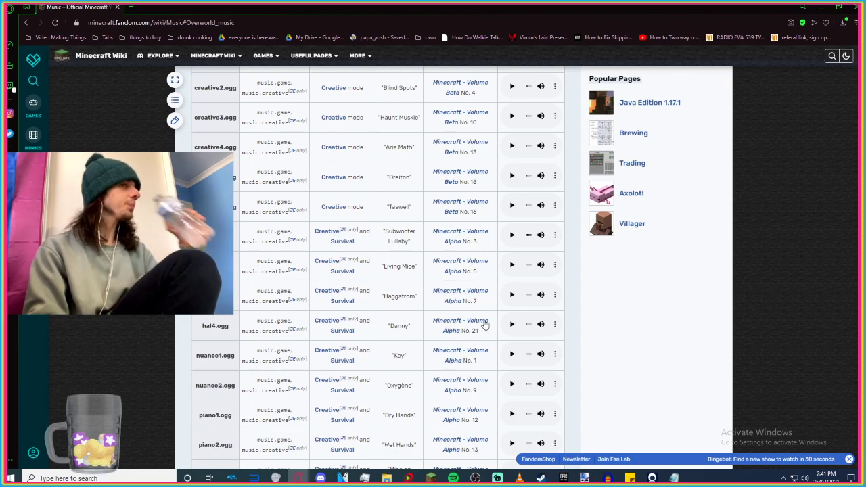
Listen to the wiki previews of "Key", "Oxygène" and "Living Mice" in the Overworld tracks table.
click(512, 355)
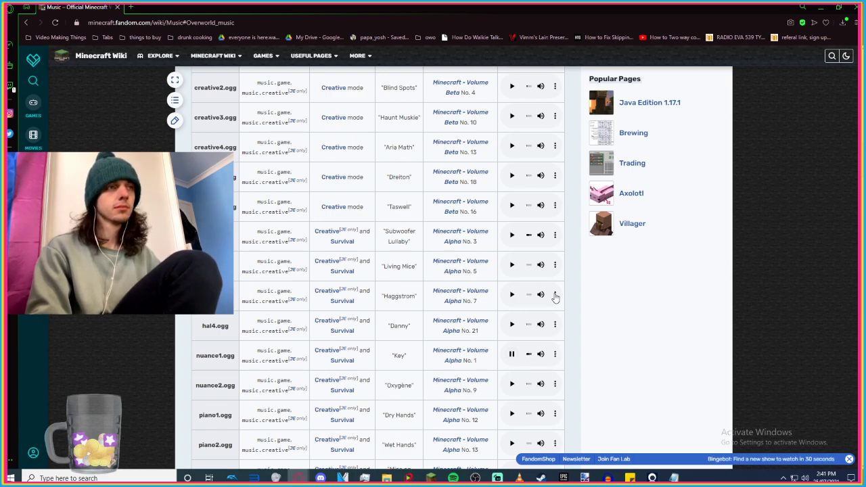
scroll(569, 338, down, 1)
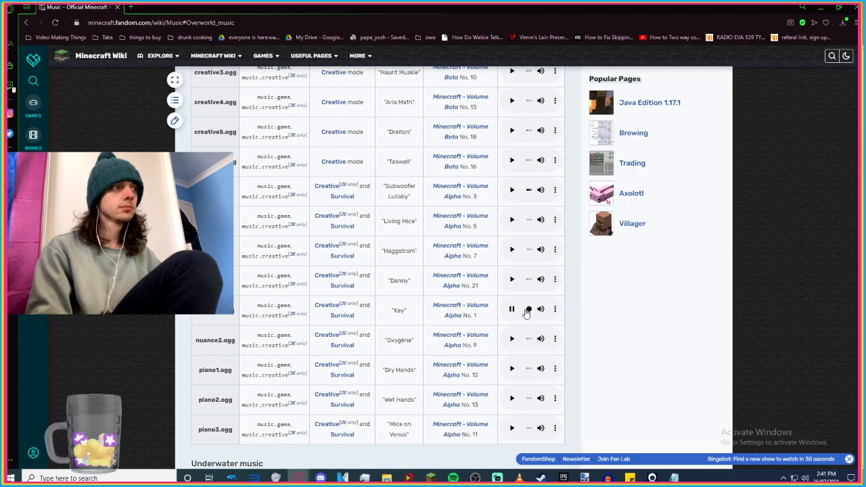
scroll(526, 313, down, 1)
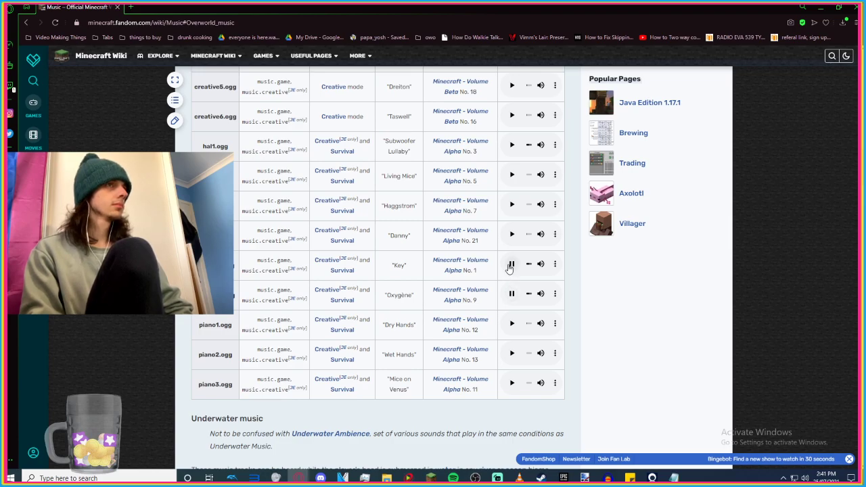
scroll(511, 267, up, 1)
scroll(518, 266, down, 2)
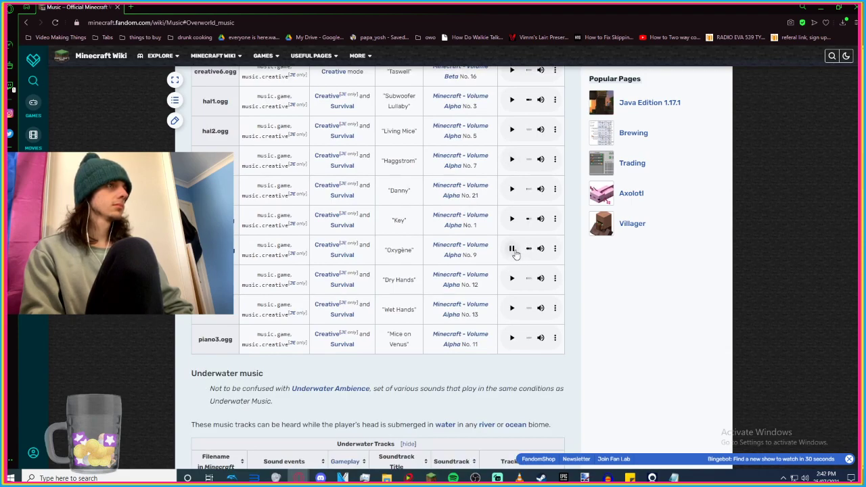
scroll(514, 251, up, 2)
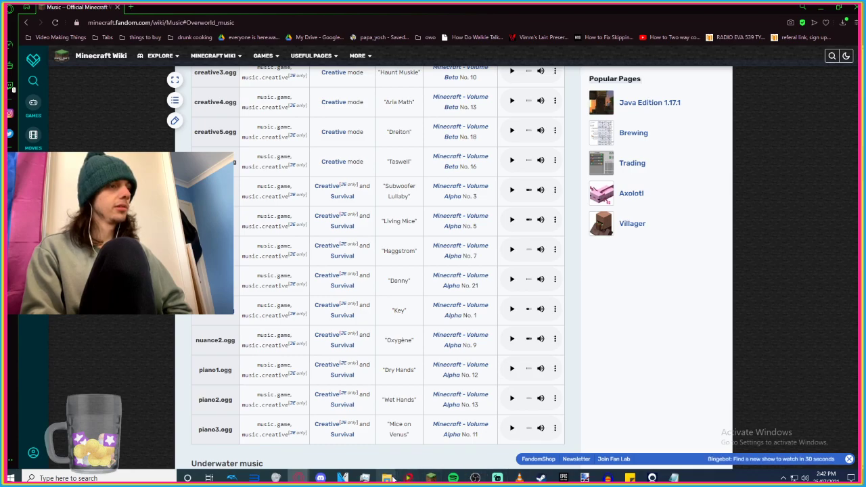
Import 'Metal Gear Solid 3 OST (DISC 2) 20 - Sea Breeze' from the Music folder into Audacity and lower its gain to about -10 dB.
mouse_move(391, 475)
mouse_move(417, 450)
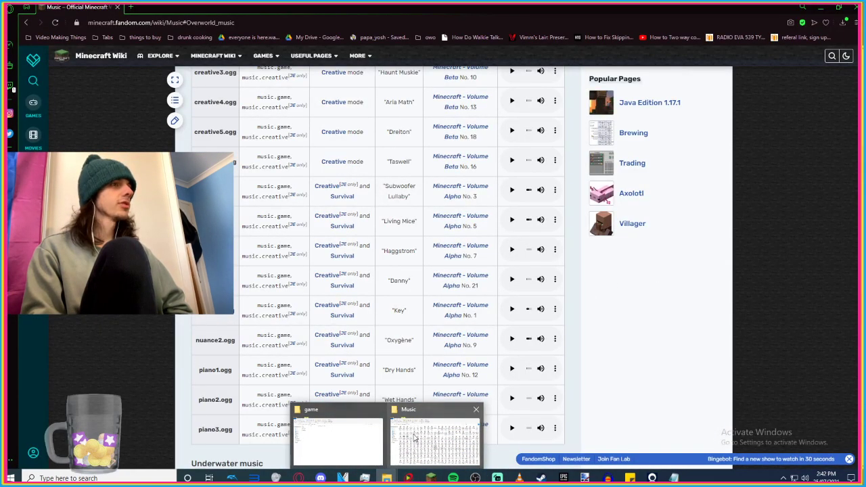
click(416, 439)
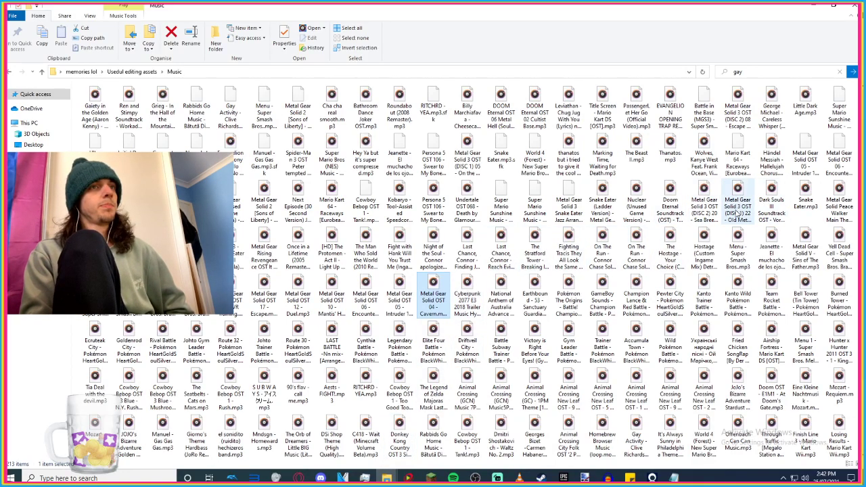
click(701, 193)
drag(704, 200, 419, 207)
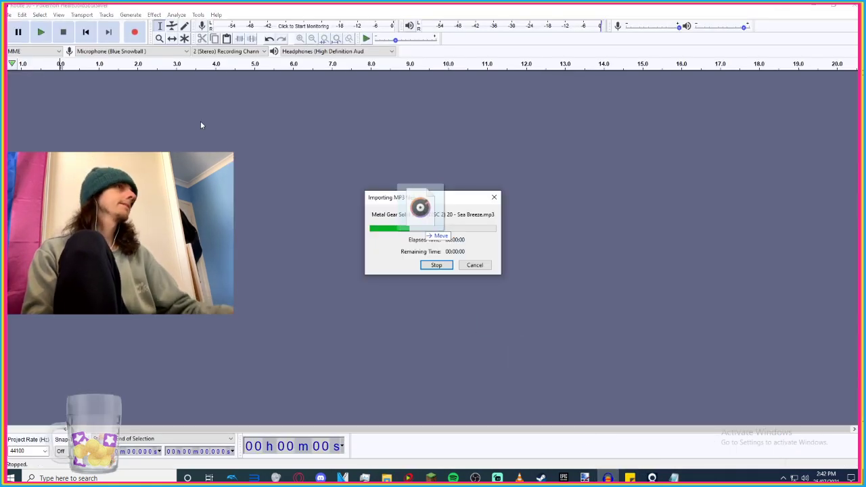
key(space)
drag(23, 98, 14, 100)
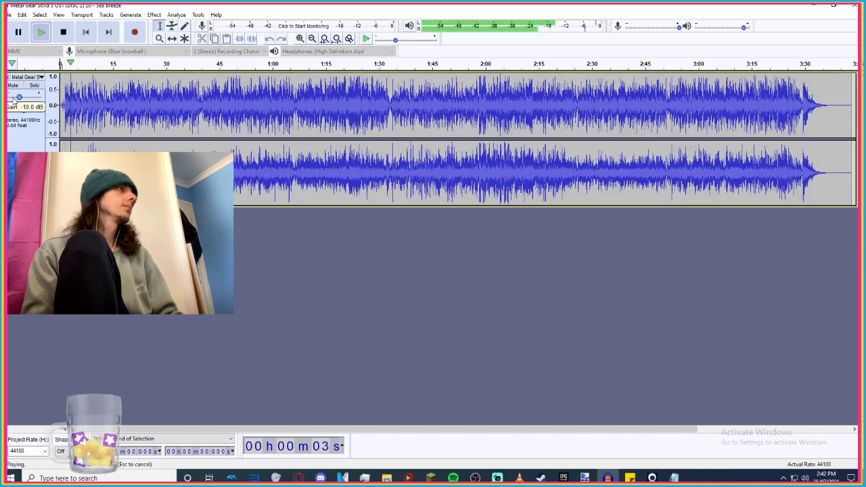
key(space)
Export the Sea Breeze track into the game folder as the OGG file hal1, keeping the metadata tags as they are.
click(9, 14)
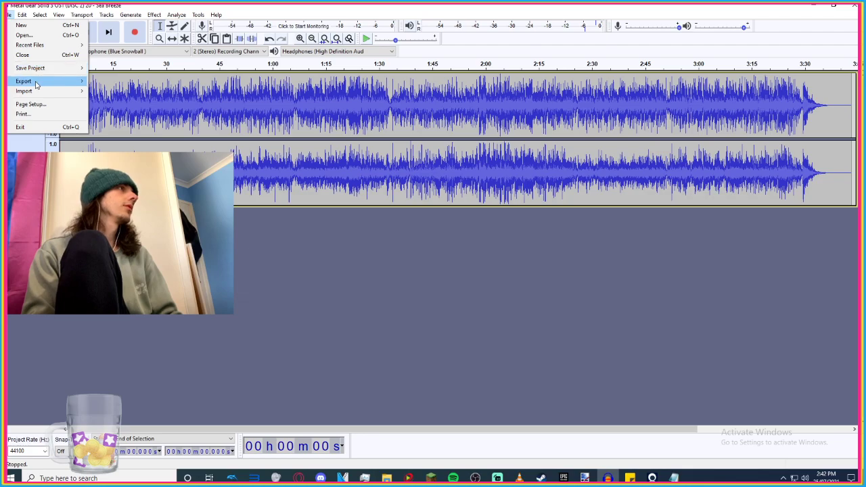
mouse_move(37, 83)
click(144, 103)
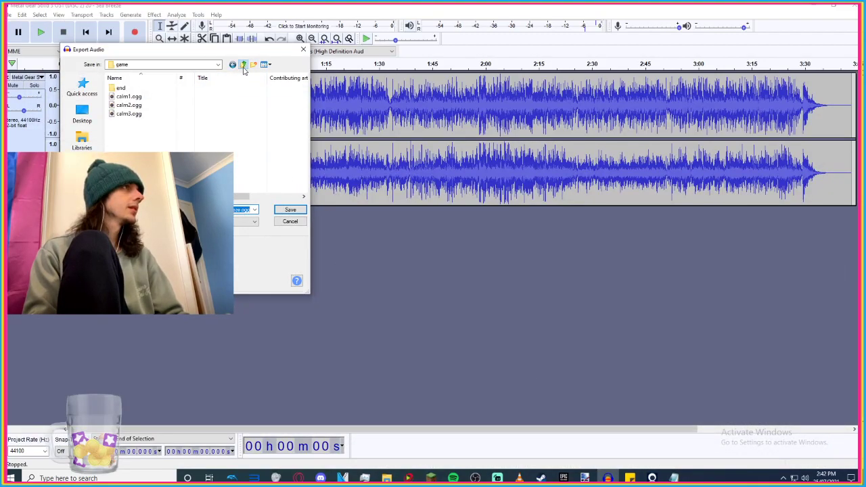
key(BackSpace)
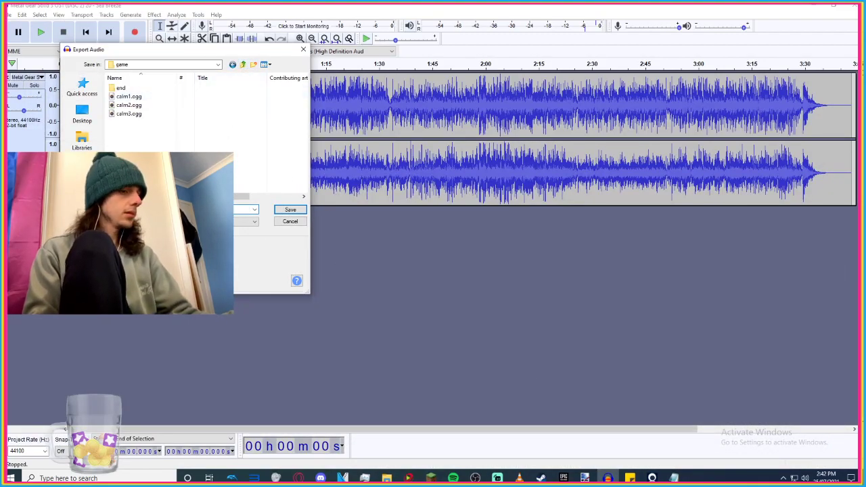
click(290, 209)
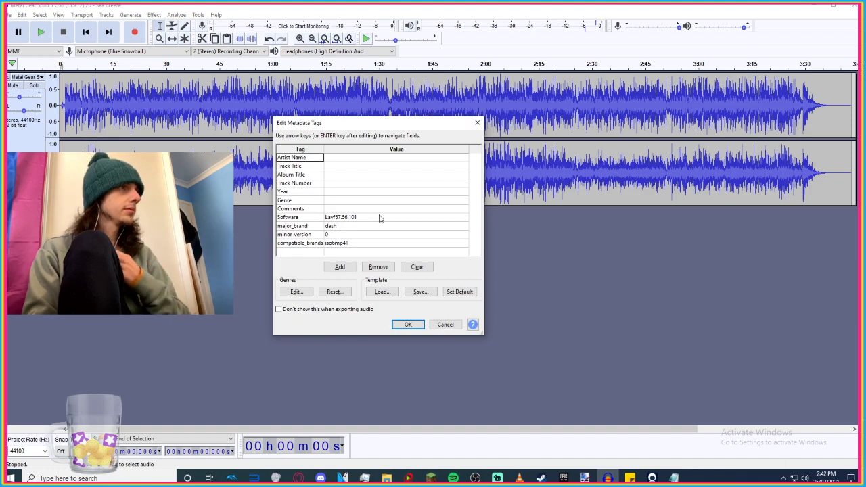
click(405, 326)
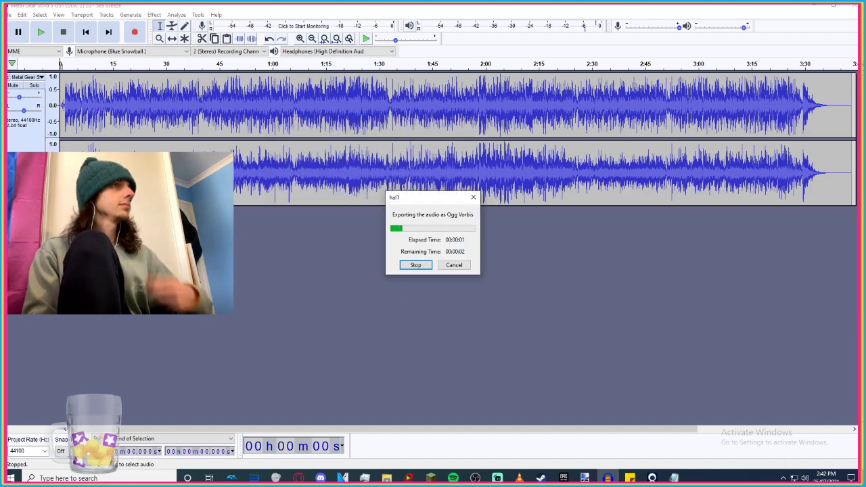
Import 'Metal Gear Solid 3 OST (DISC 1) 22 - Old Met...' from the Music folder into Audacity and remove the Sea Breeze track.
mouse_move(386, 477)
click(435, 433)
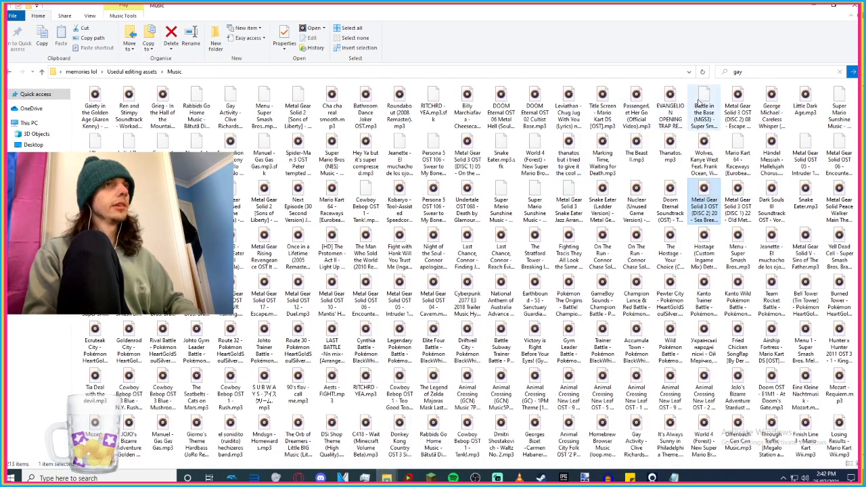
click(732, 203)
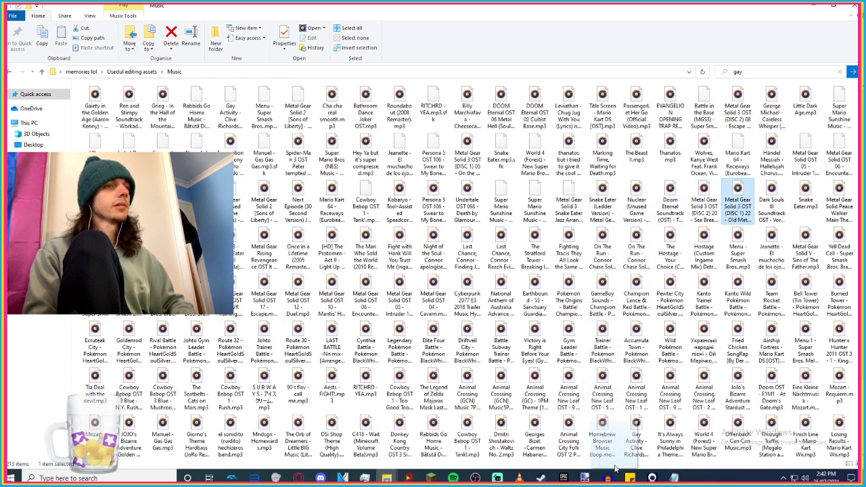
drag(626, 477, 433, 324)
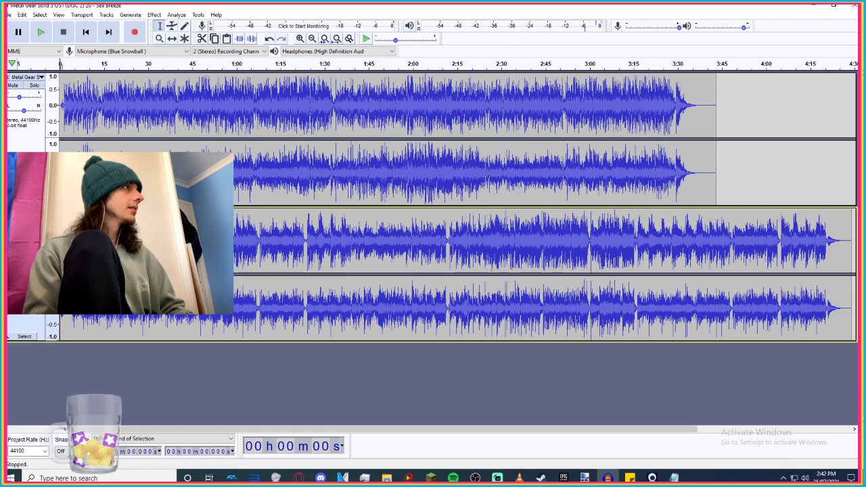
click(10, 77)
Play the newly imported Metal Gear Solid 3 track while lowering its gain to about -10 dB.
key(space)
drag(24, 97, 16, 106)
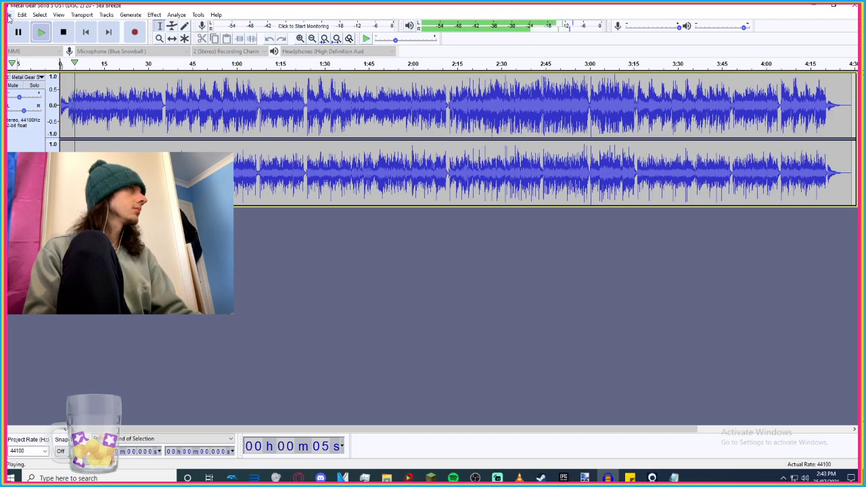
key(space)
Export the track into the game folder as the OGG file hal2 with its metadata unchanged, and clear it from the project.
click(9, 15)
mouse_move(39, 81)
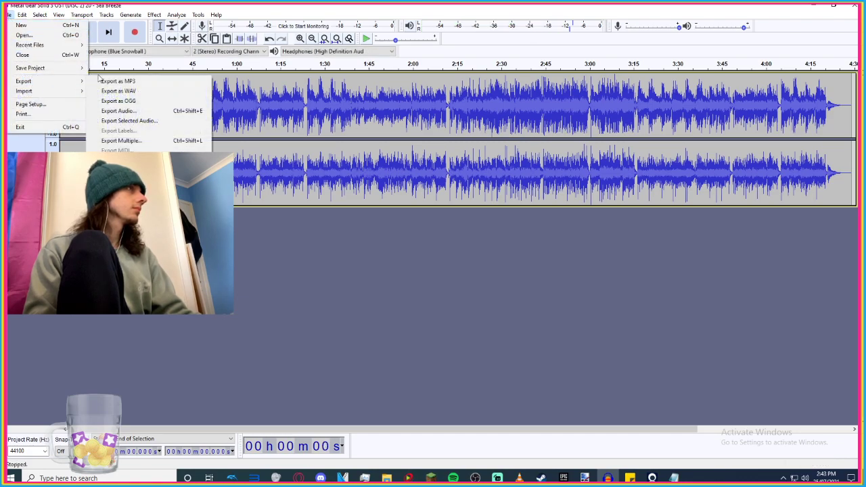
click(123, 100)
key(Return)
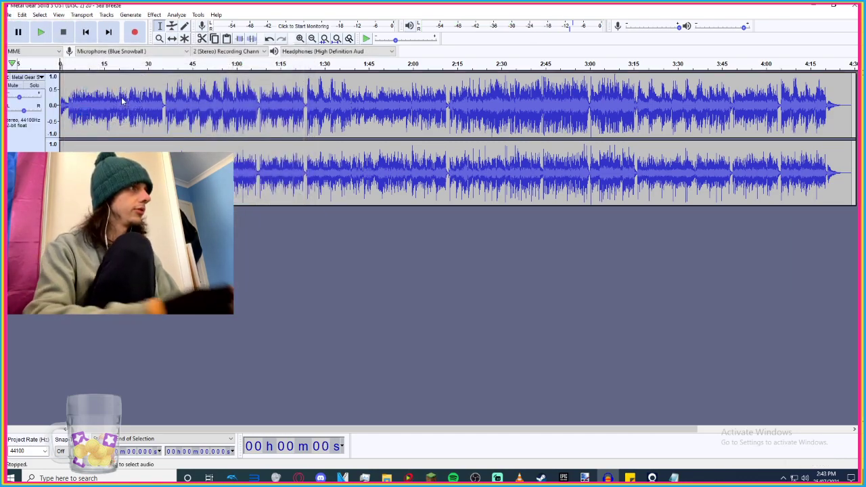
key(Return)
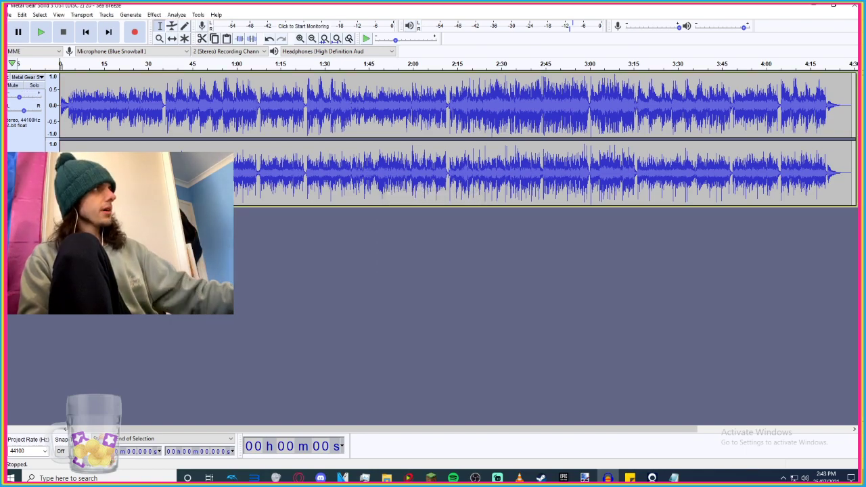
key(ctrl+z)
Import the Misato song file into the empty Audacity project.
mouse_move(386, 478)
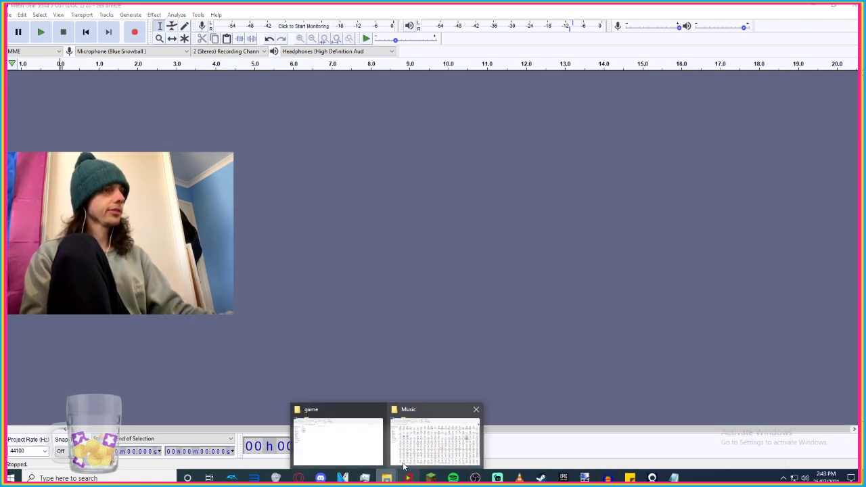
click(431, 433)
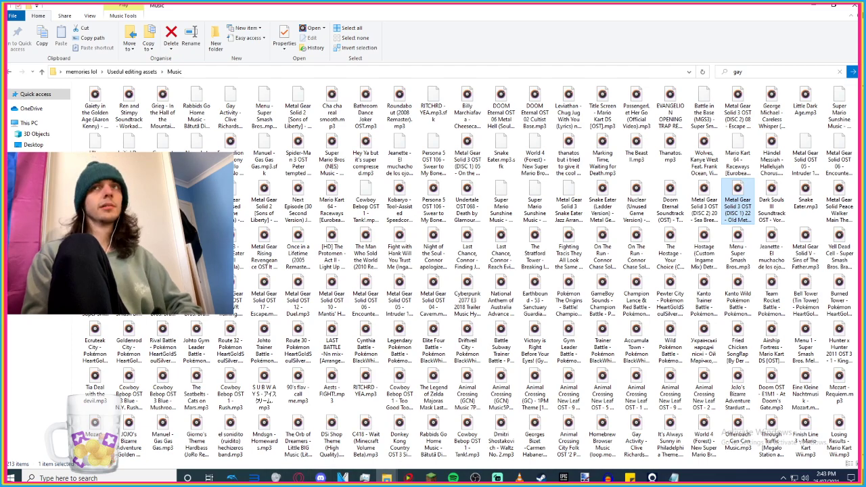
click(299, 478)
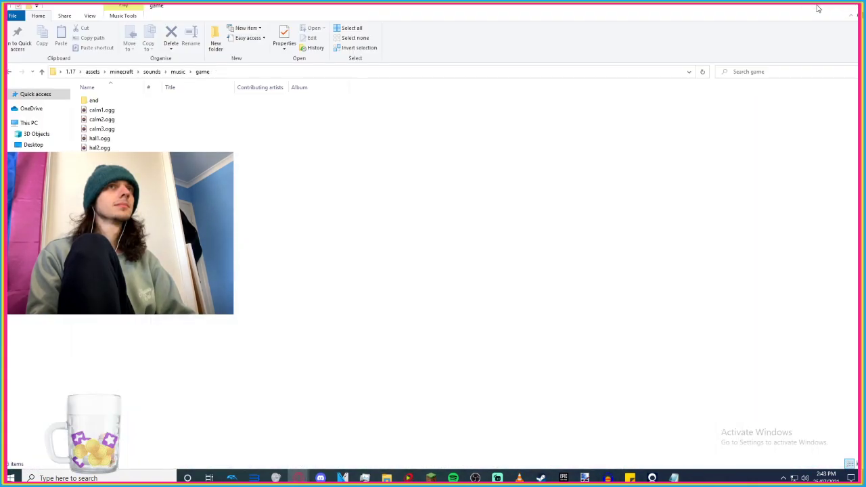
click(818, 8)
drag(203, 270, 332, 323)
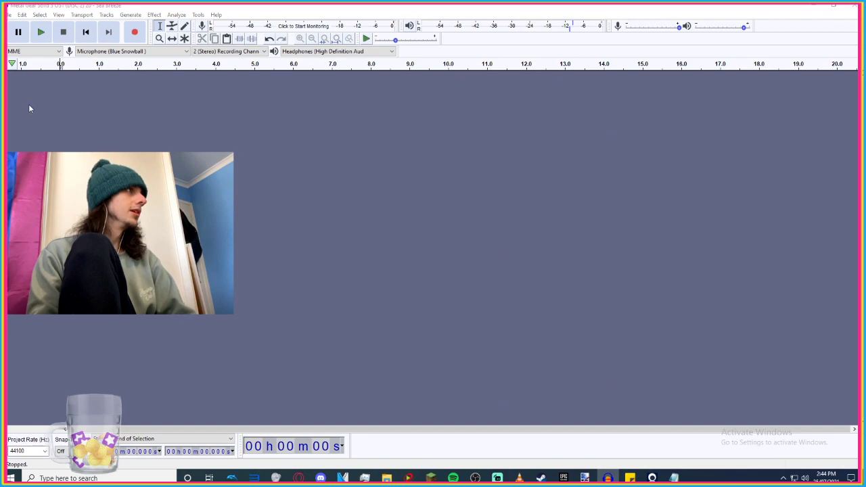
Play the Misato track while lowering its gain to -10 dB.
key(space)
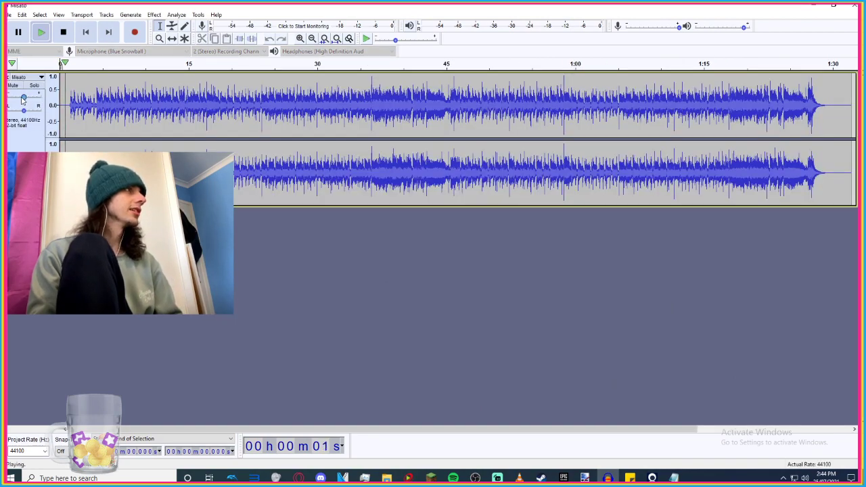
drag(24, 98, 15, 100)
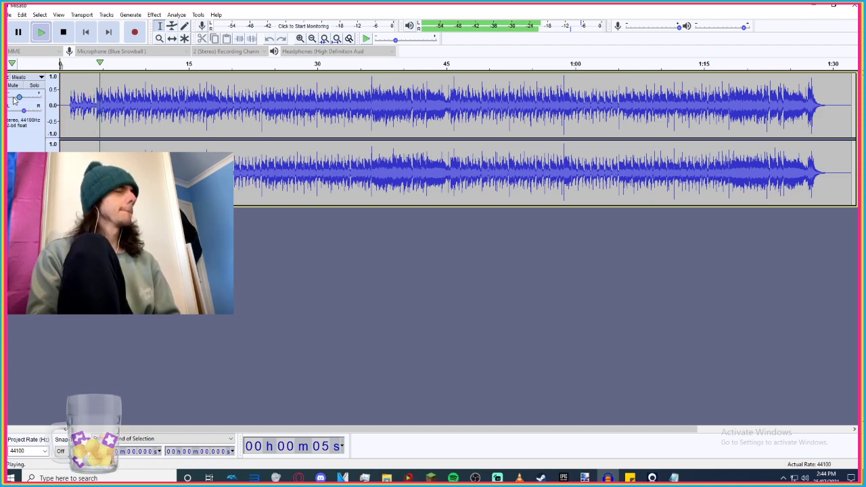
mouse_move(15, 100)
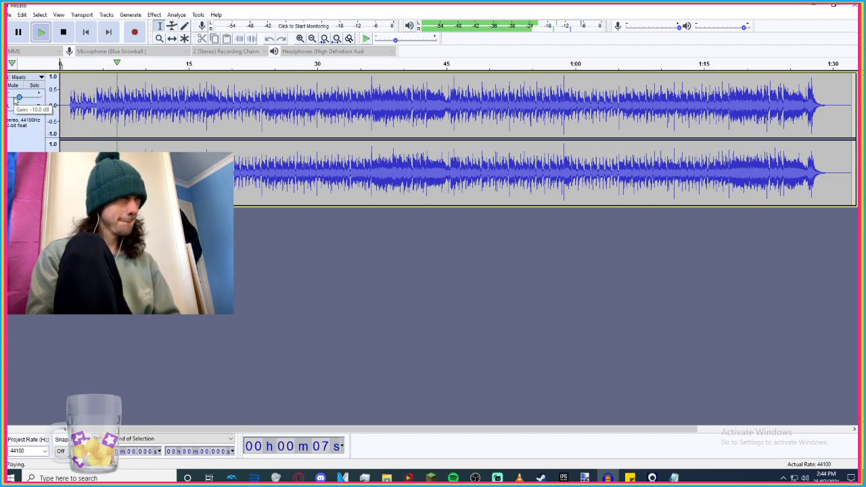
key(space)
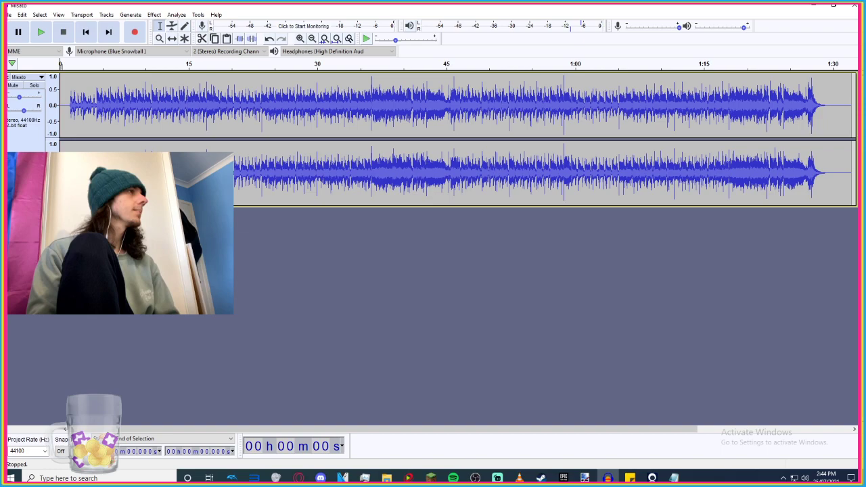
Export the Misato track into the game folder as the OGG file hal3, keeping its metadata tags, and remove it from the project.
click(9, 14)
mouse_move(67, 81)
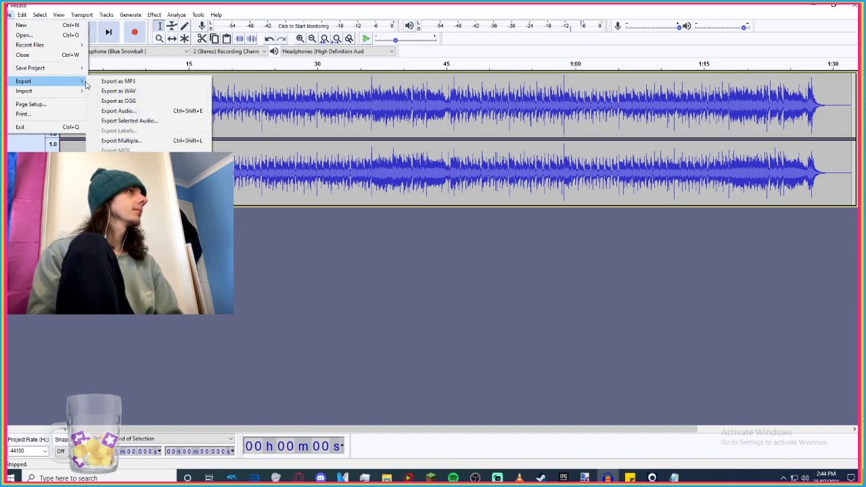
click(134, 110)
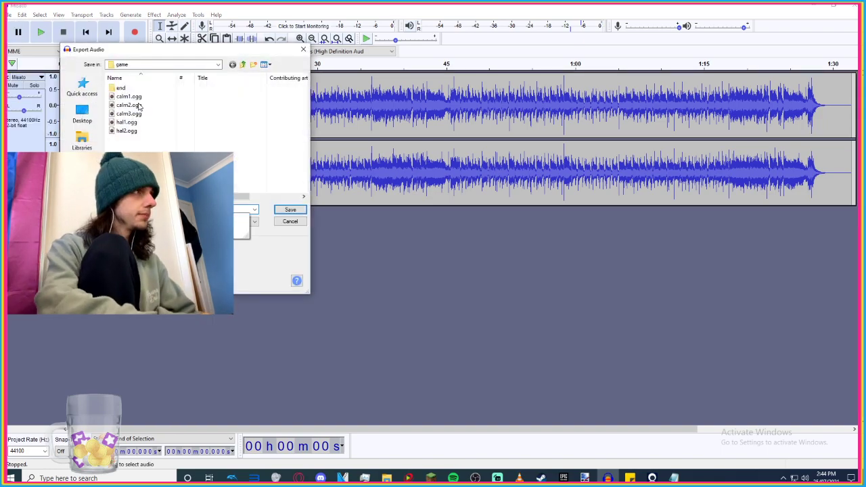
key(Return)
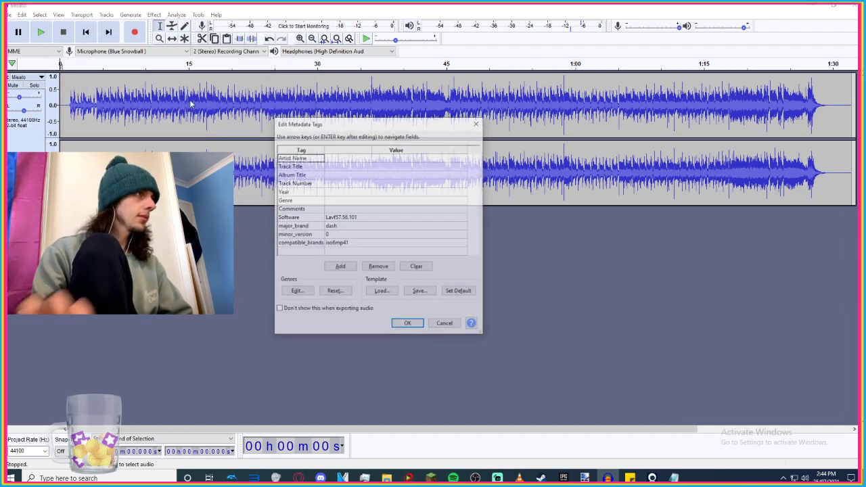
click(408, 324)
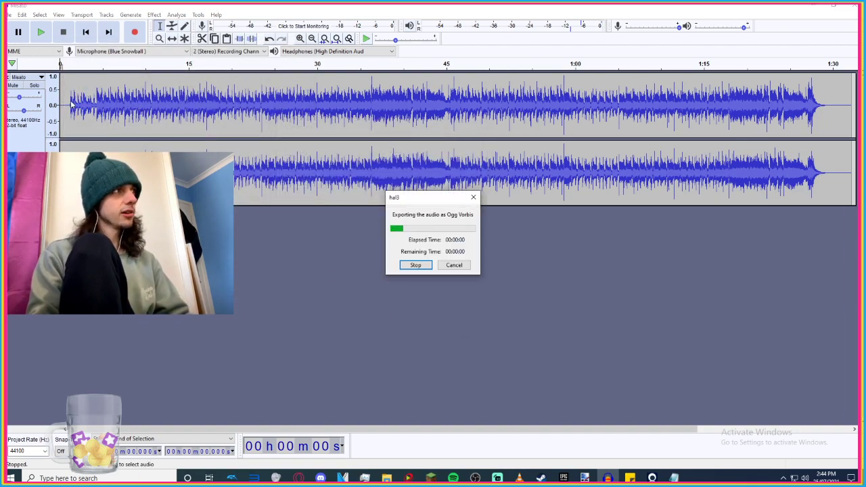
click(11, 77)
Switch to the Minecraft Wiki music page in the browser and listen to the "Dragon Fish" and "Shuniji" previews in the Underwater Tracks table.
key(alt+Tab)
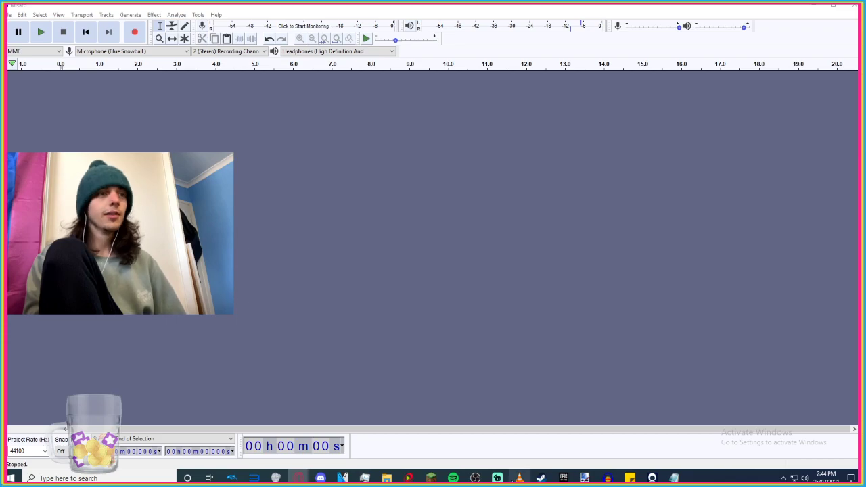
mouse_move(299, 478)
click(300, 459)
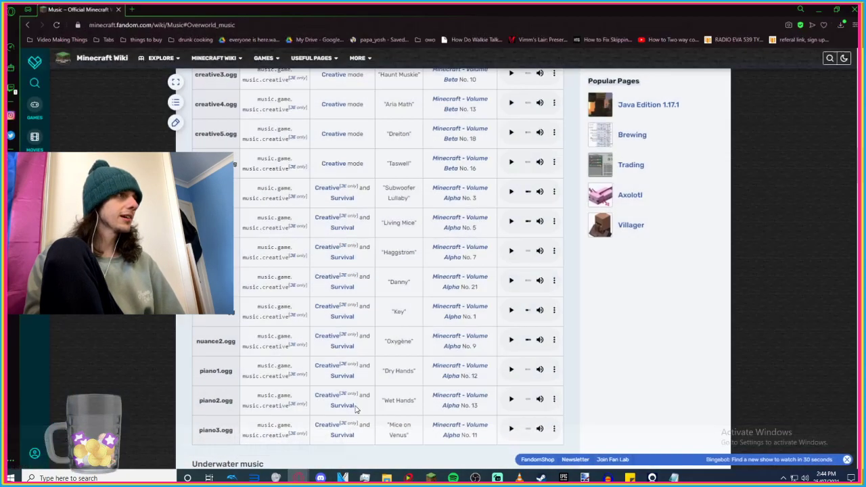
scroll(322, 230, down, 5)
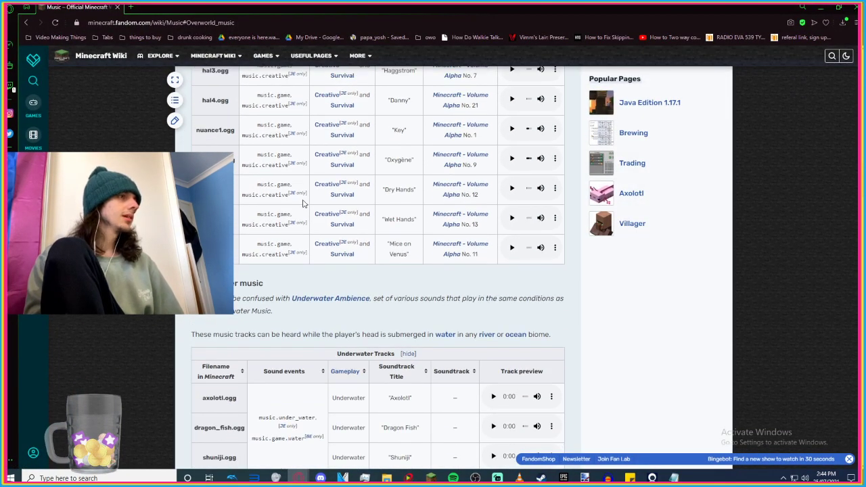
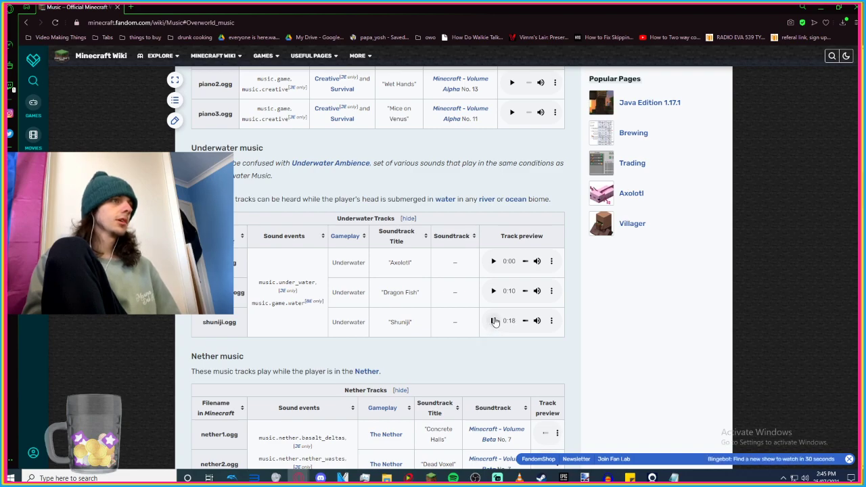
click(493, 321)
Examine the Nether Tracks table and try to play the "Rubedo" preview.
scroll(500, 334, down, 2)
scroll(465, 293, down, 1)
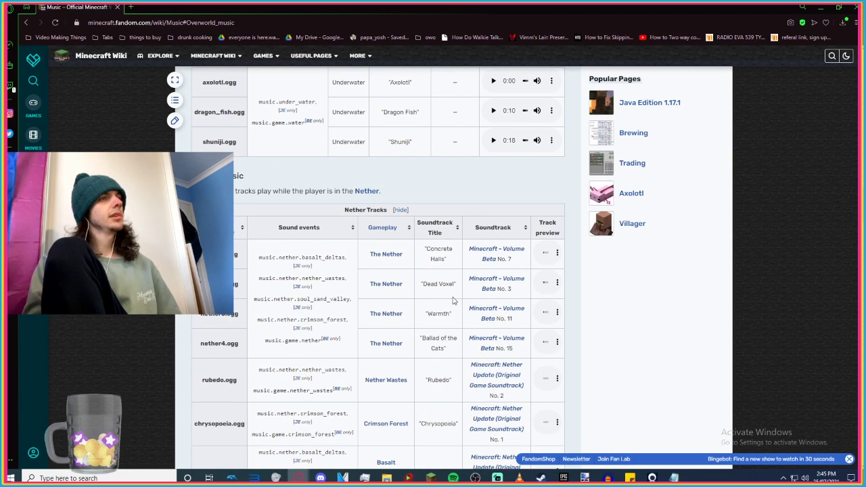
scroll(465, 293, down, 1)
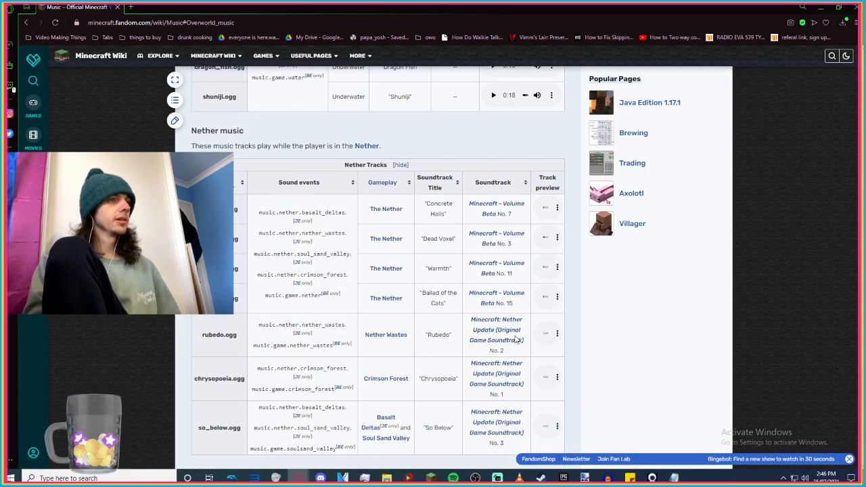
click(545, 335)
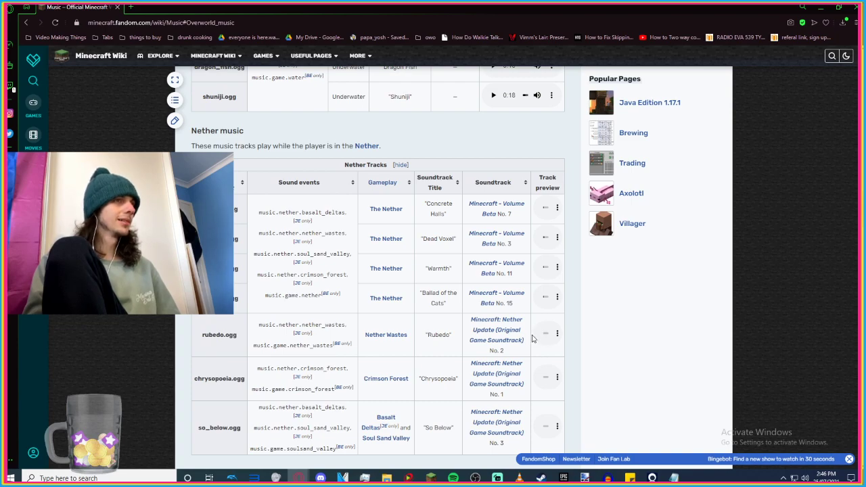
Listen to the "Boss" preview in the End Tracks table.
scroll(532, 335, down, 3)
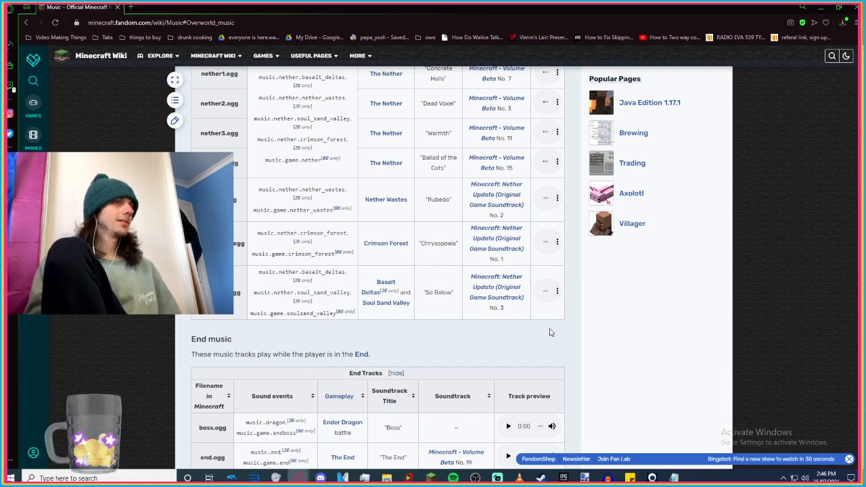
scroll(550, 335, down, 1)
scroll(551, 335, down, 2)
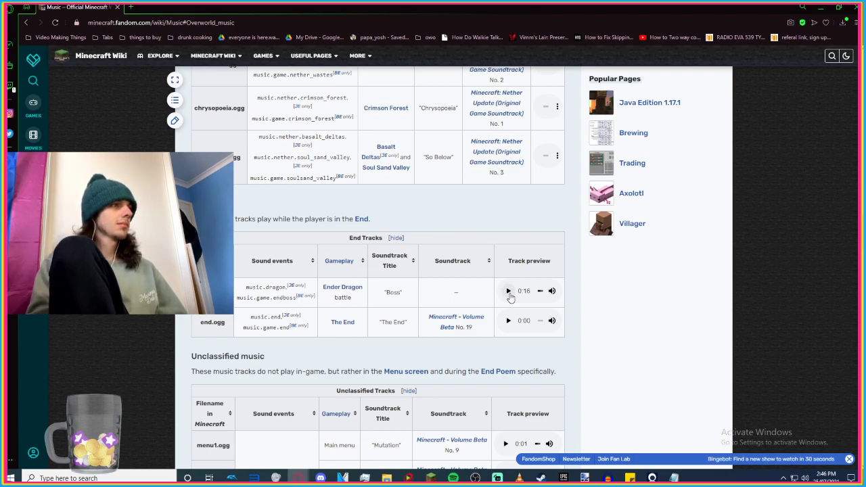
Look through the Unclassified, Nether and Underwater track tables for the file names and where each track plays.
scroll(510, 298, down, 5)
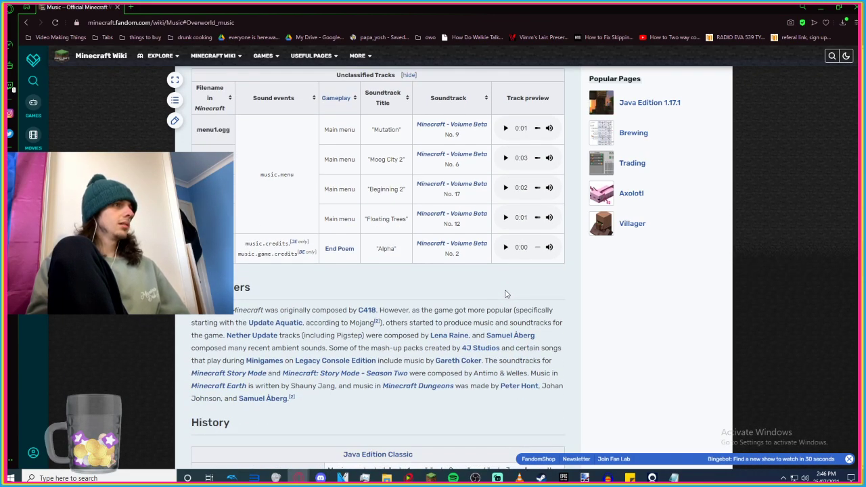
scroll(507, 294, up, 10)
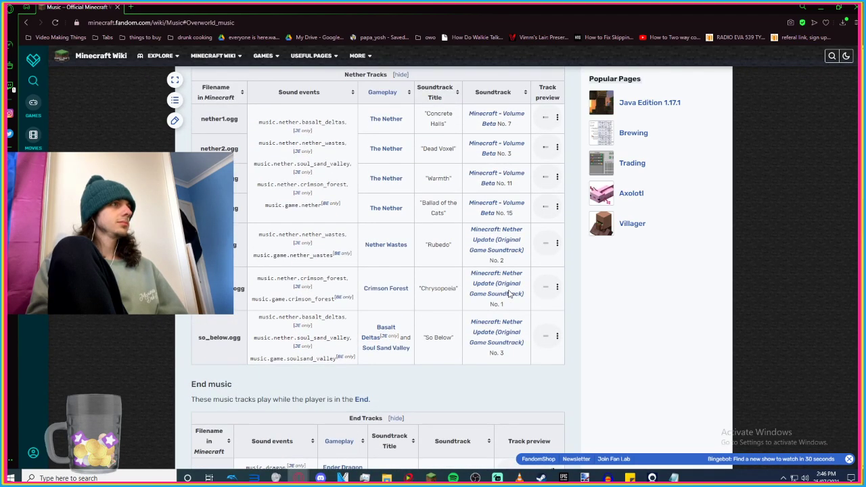
scroll(510, 295, up, 2)
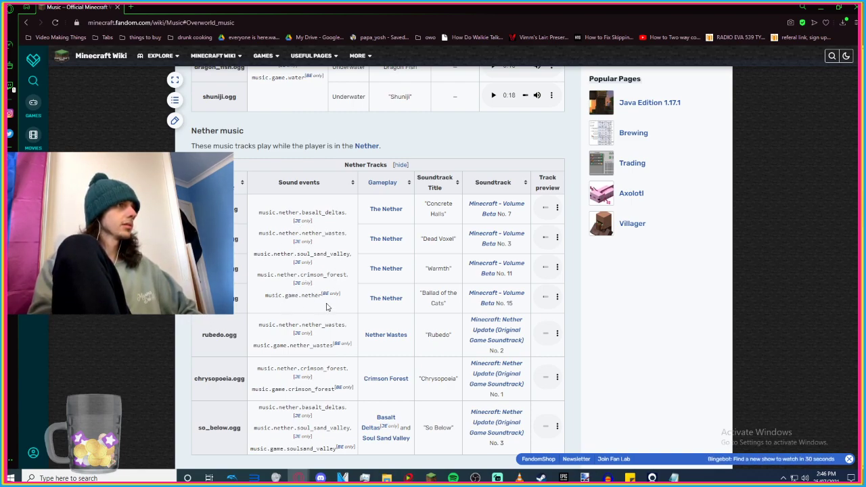
scroll(326, 307, up, 5)
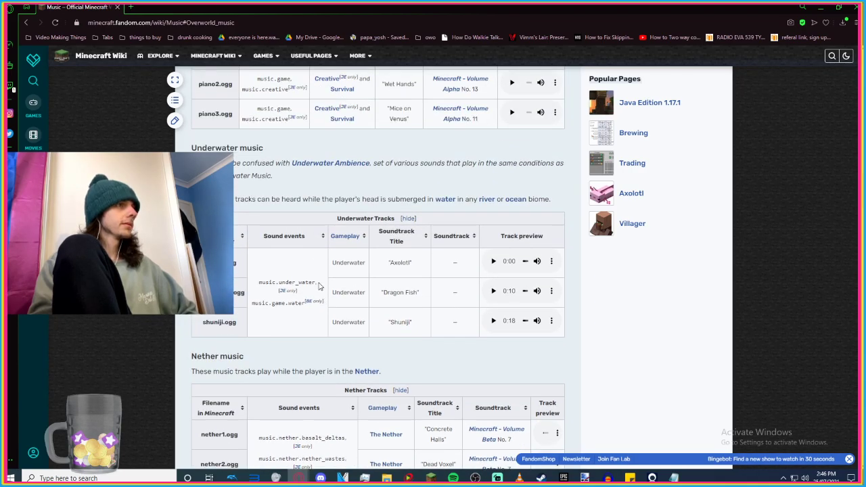
scroll(316, 282, down, 8)
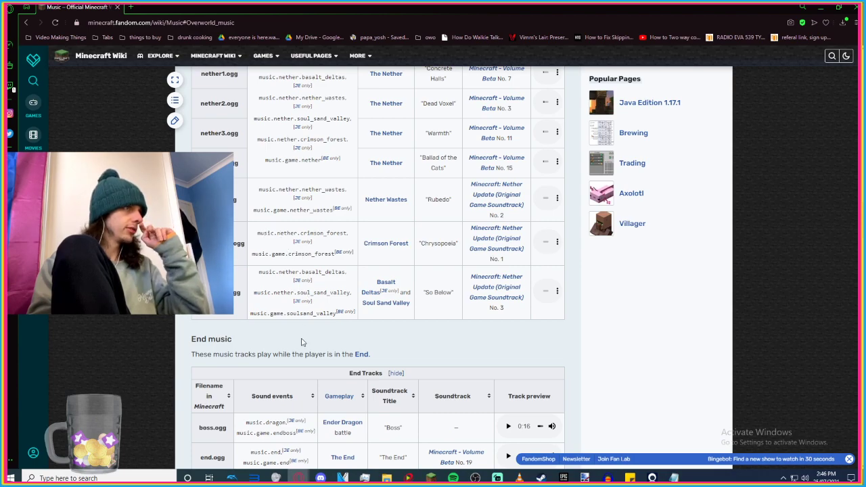
scroll(596, 339, up, 2)
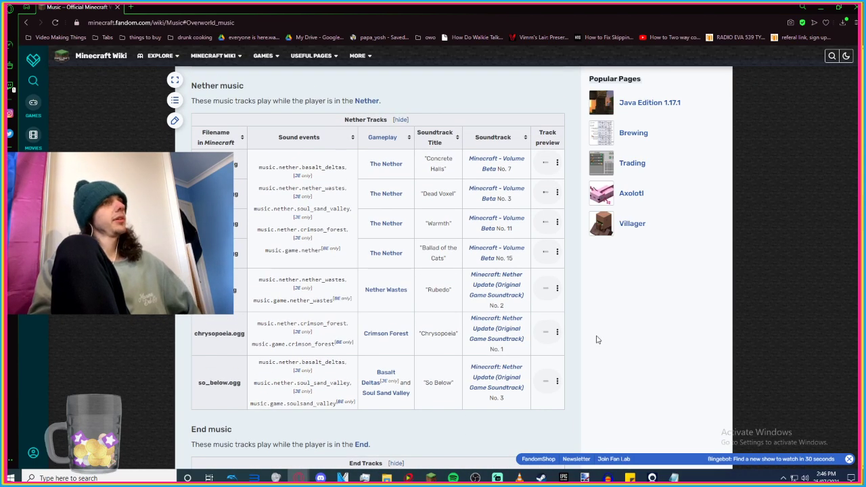
scroll(274, 300, up, 3)
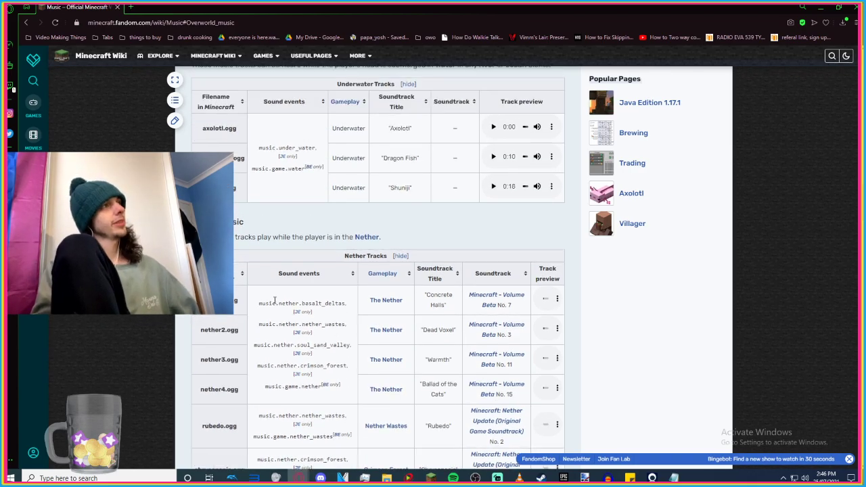
Minimize the open windows and import the "Asuka Strikes!" song from the desktop into Audacity.
scroll(275, 301, up, 3)
scroll(274, 300, up, 7)
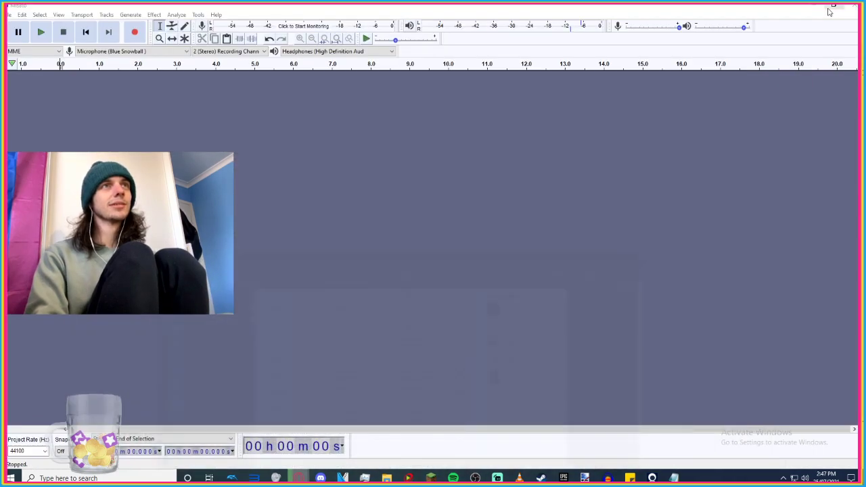
click(821, 7)
click(809, 6)
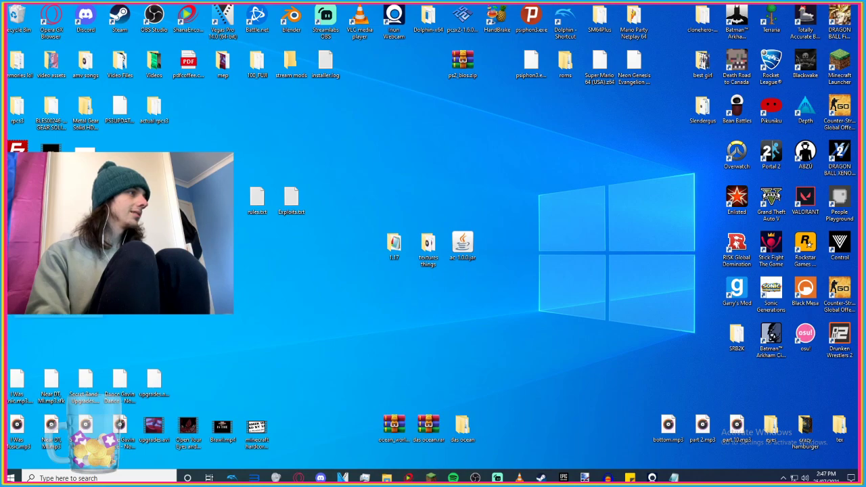
drag(433, 337, 408, 300)
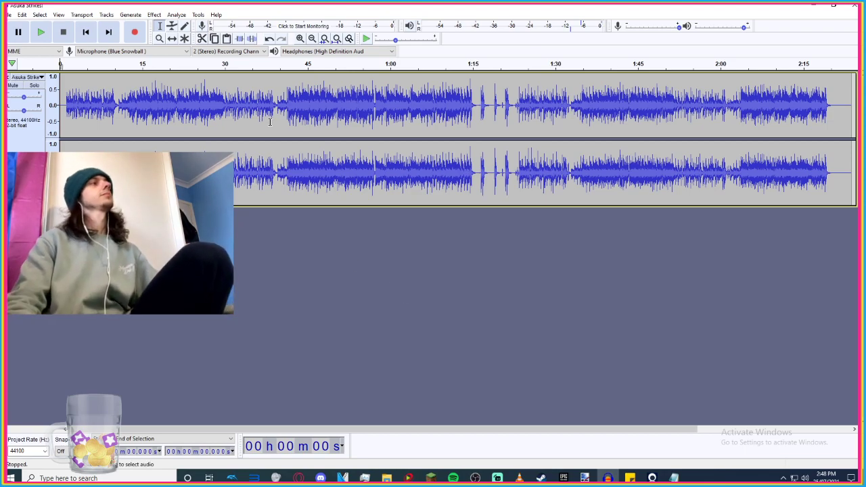
Play the start of the "Asuka Strikes!" track, lower its gain and stop playback.
key(space)
drag(24, 97, 11, 100)
click(63, 32)
Export the song in Ogg Vorbis format as hal4 to the game folder, accepting the metadata tags.
click(8, 14)
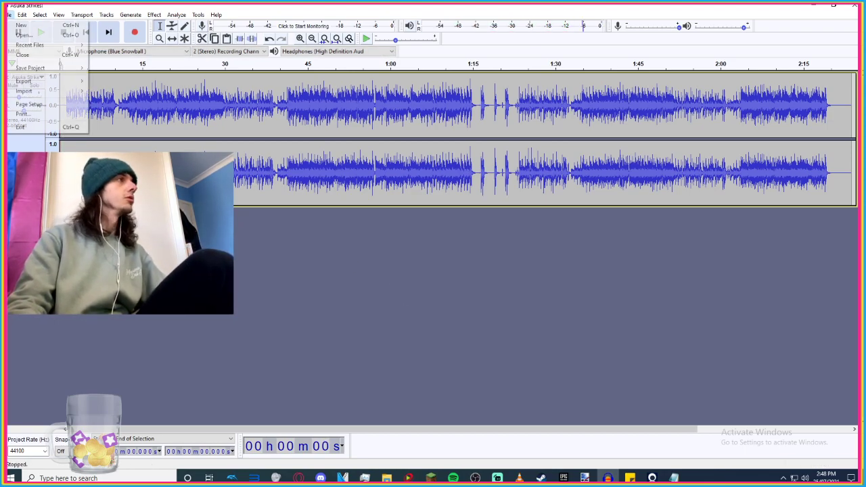
mouse_move(24, 80)
click(109, 111)
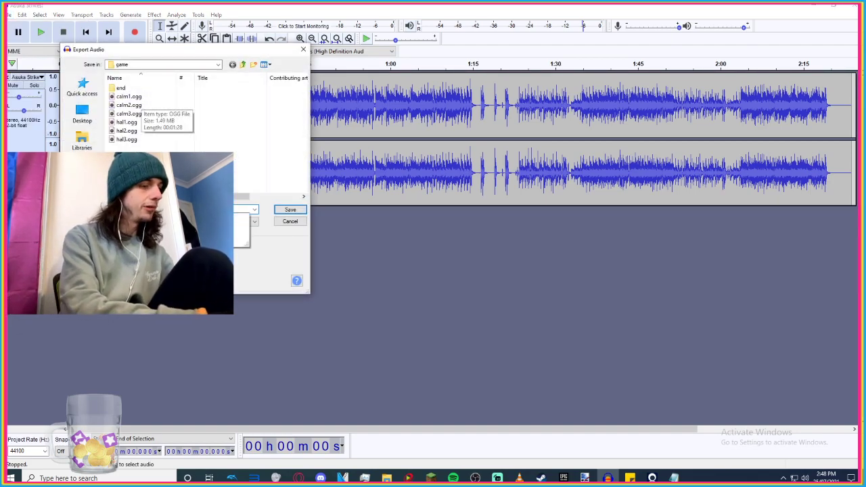
key(Return)
key(Return)
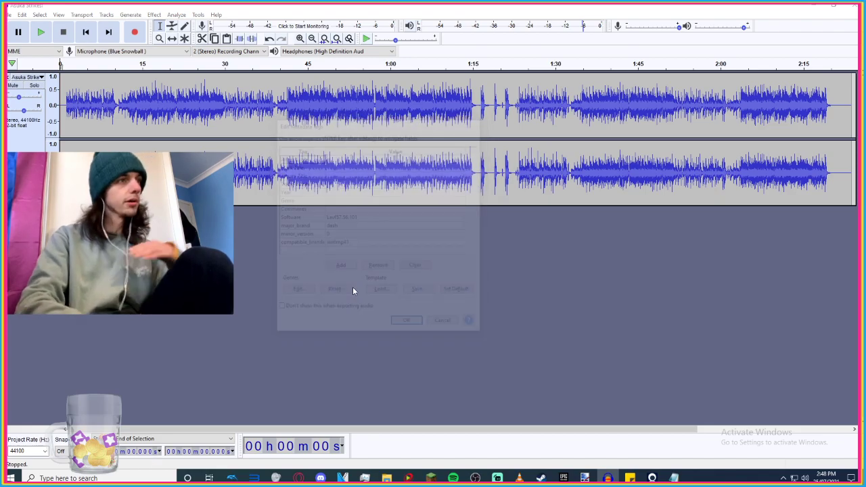
Switch to the Minecraft Wiki music page and examine the Overworld, Underwater, Nether, End and Unclassified track tables for file names and gameplay use.
mouse_move(308, 479)
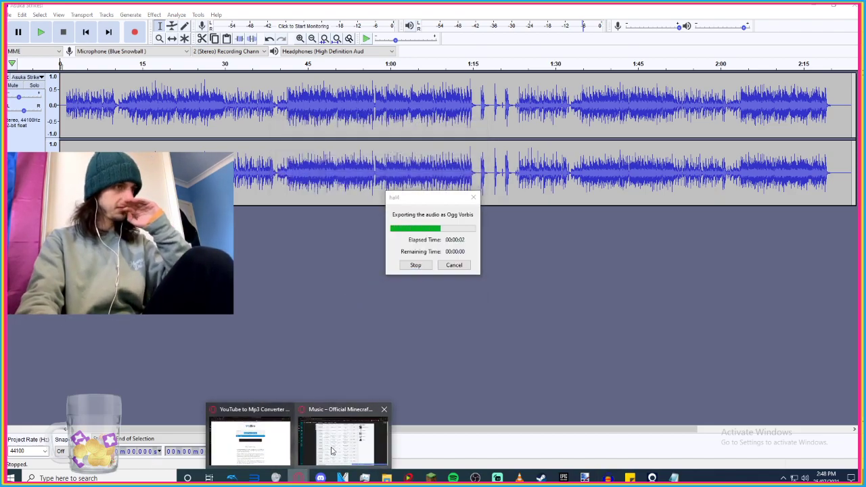
click(419, 440)
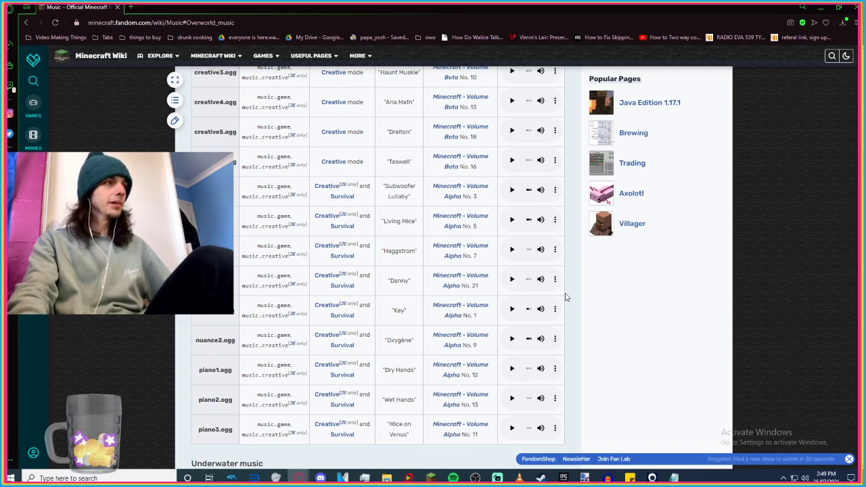
scroll(690, 314, down, 1)
scroll(690, 314, down, 1)
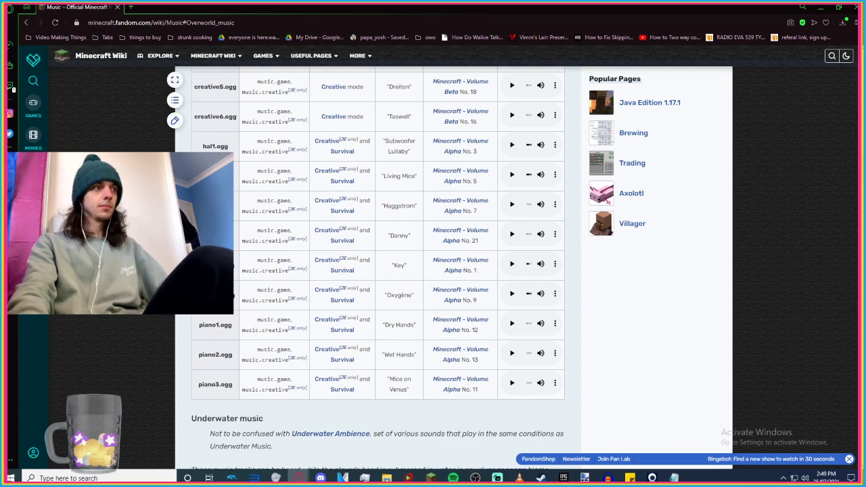
scroll(681, 372, up, 3)
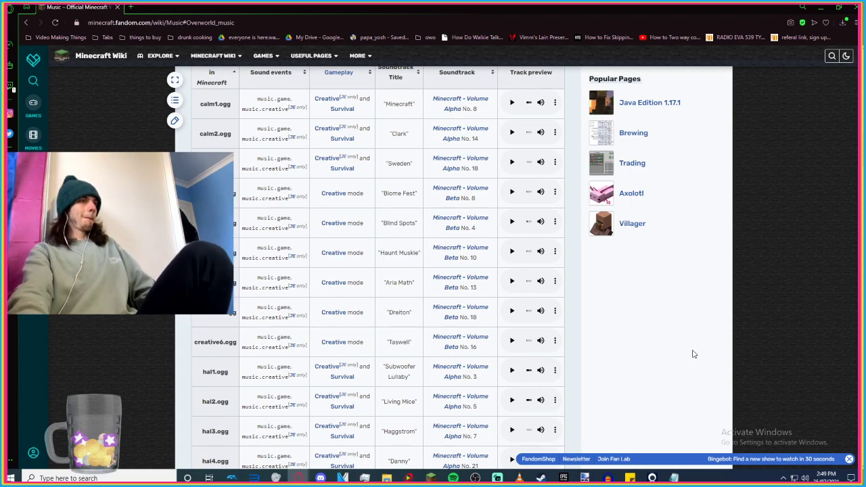
scroll(687, 341, down, 8)
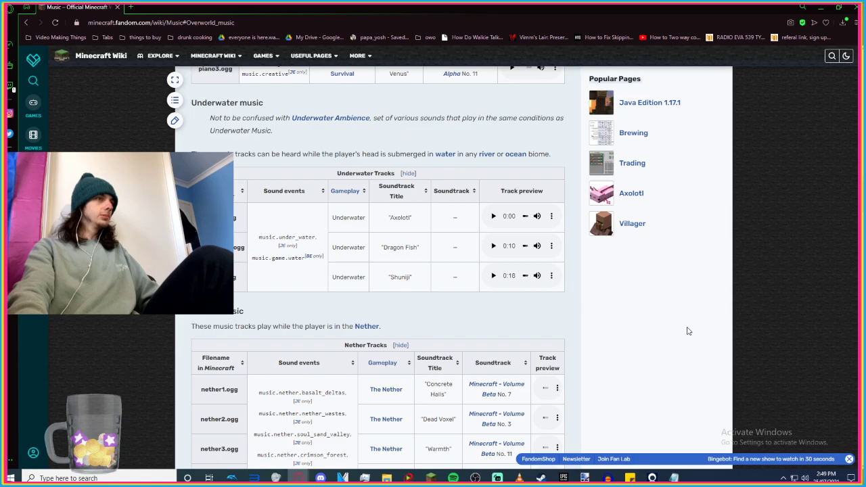
scroll(688, 331, down, 10)
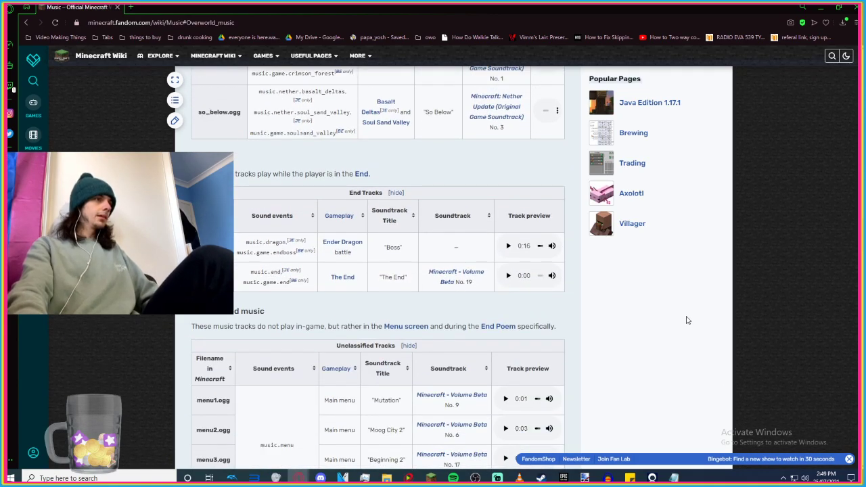
scroll(690, 315, down, 1)
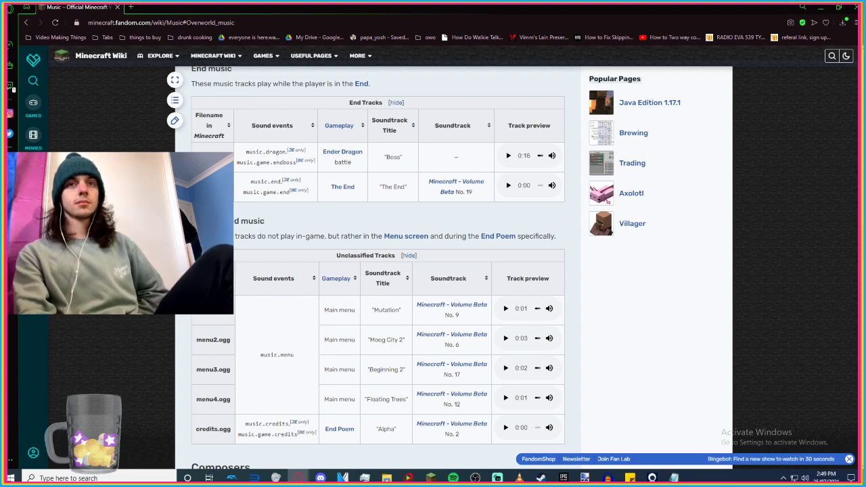
scroll(691, 289, up, 5)
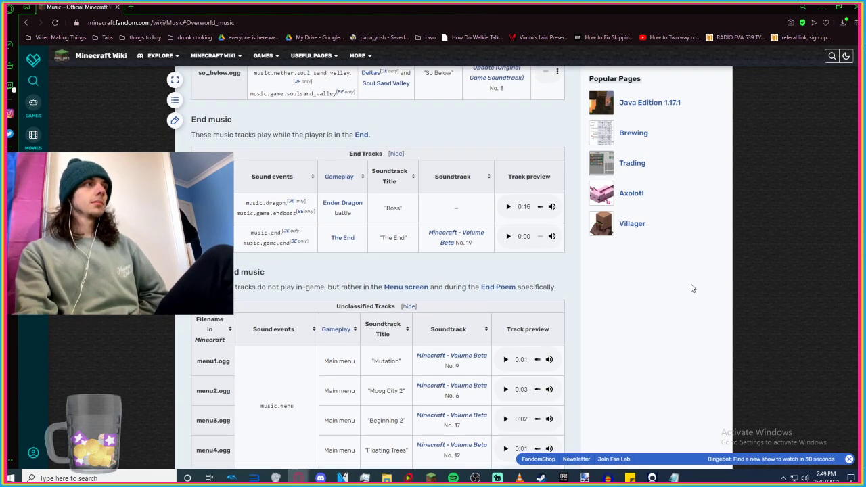
scroll(691, 288, up, 3)
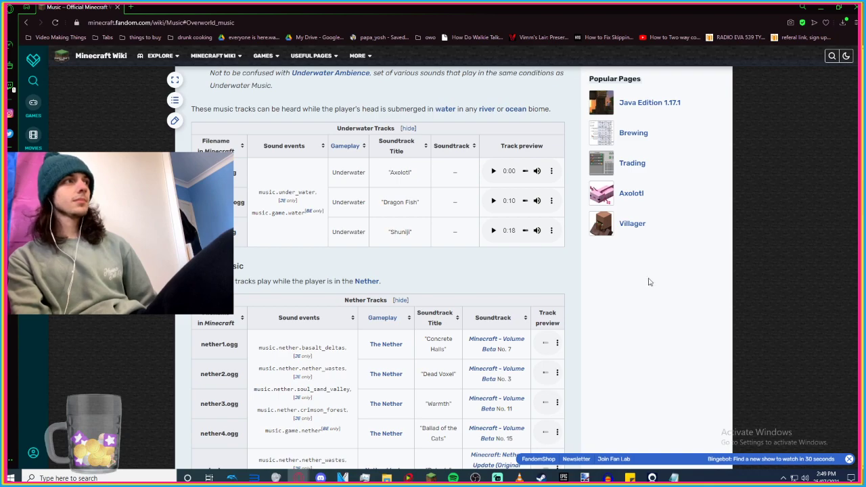
scroll(651, 283, up, 3)
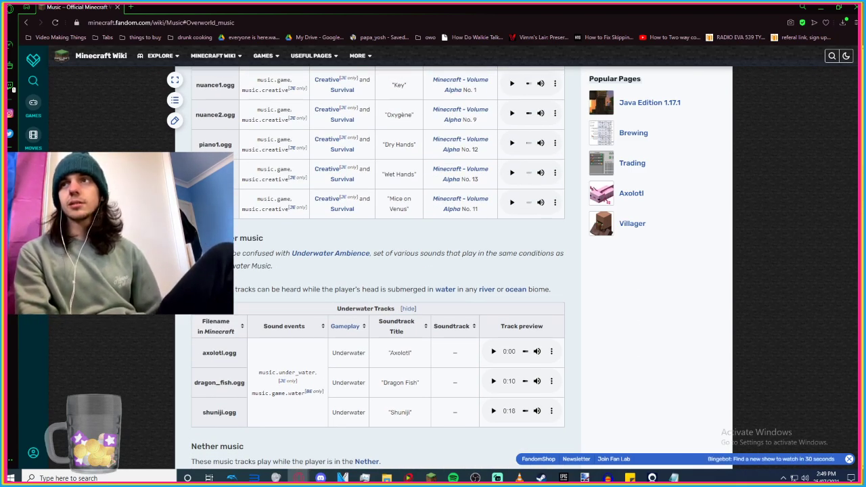
scroll(575, 193, up, 3)
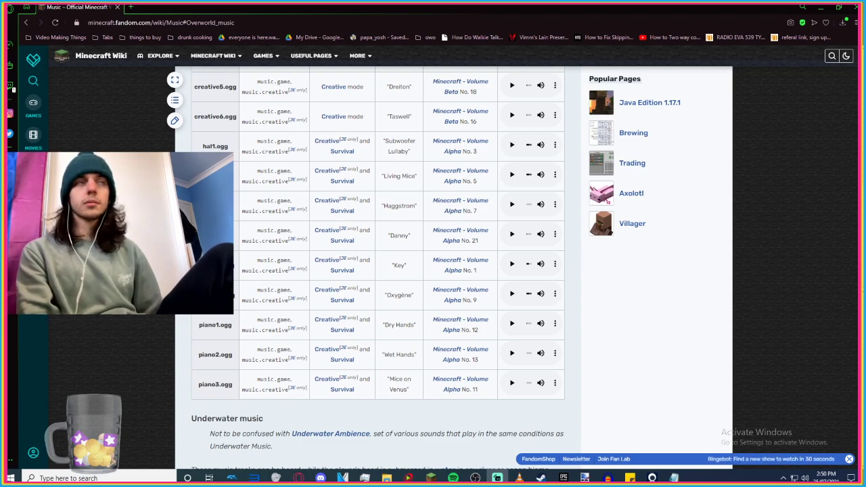
scroll(588, 236, up, 1)
scroll(589, 235, down, 1)
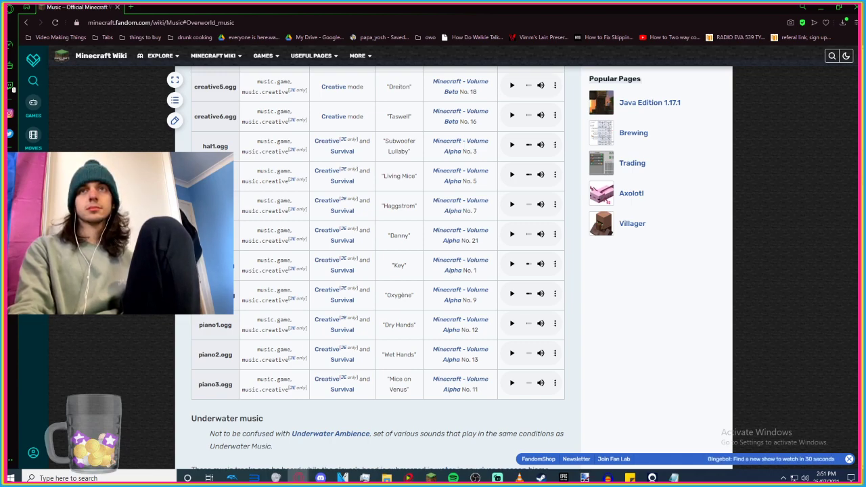
Open the Music folder and preview the Earthbound songs "Battle Against a Weird Opponent", "Battle Against Belch" and "Otherworldly Foe".
click(462, 441)
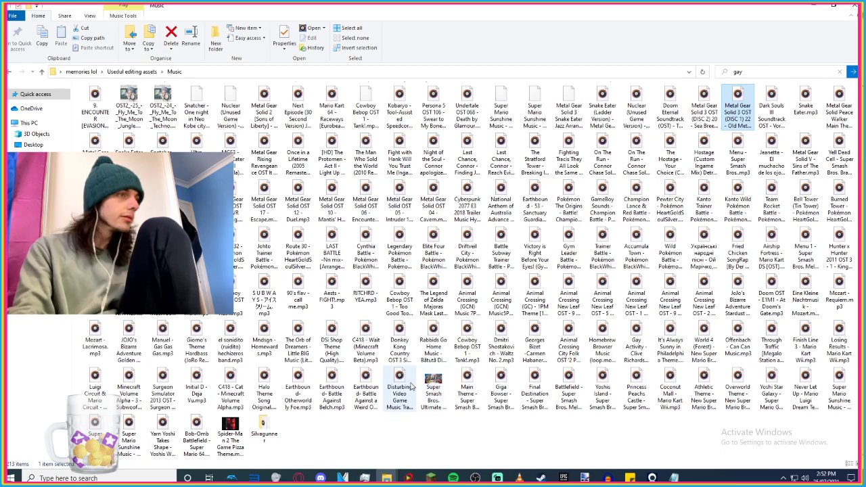
double_click(360, 385)
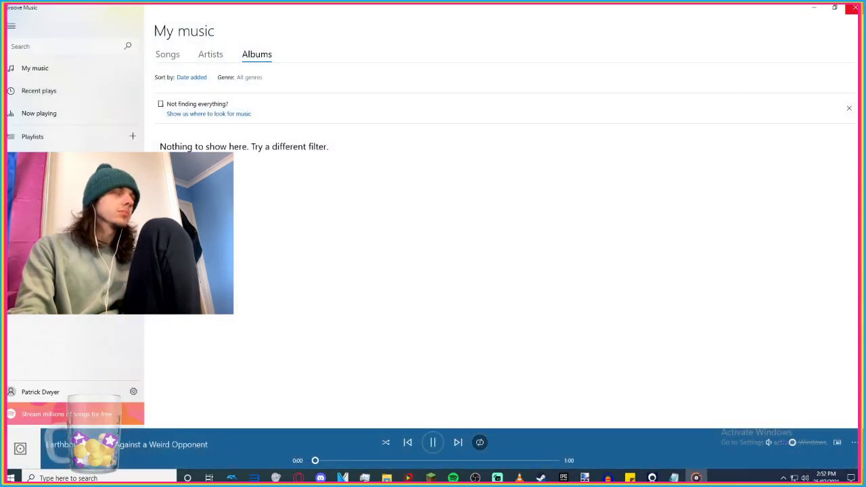
click(852, 8)
double_click(341, 381)
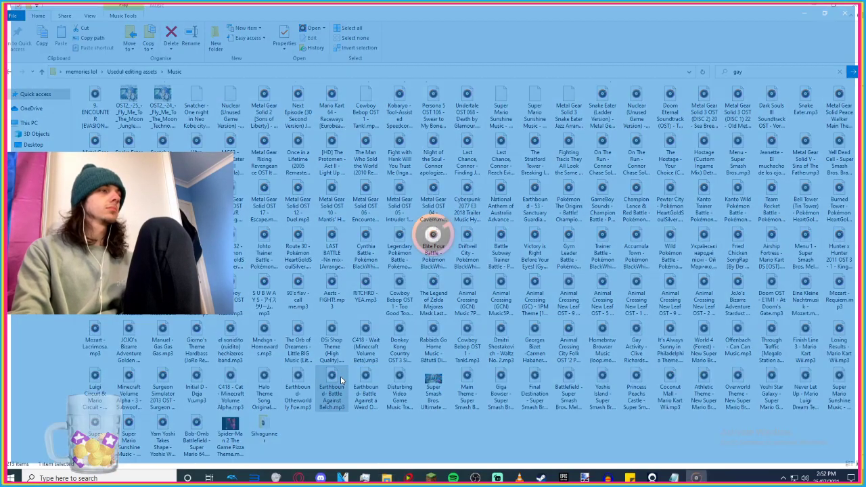
click(851, 9)
double_click(331, 389)
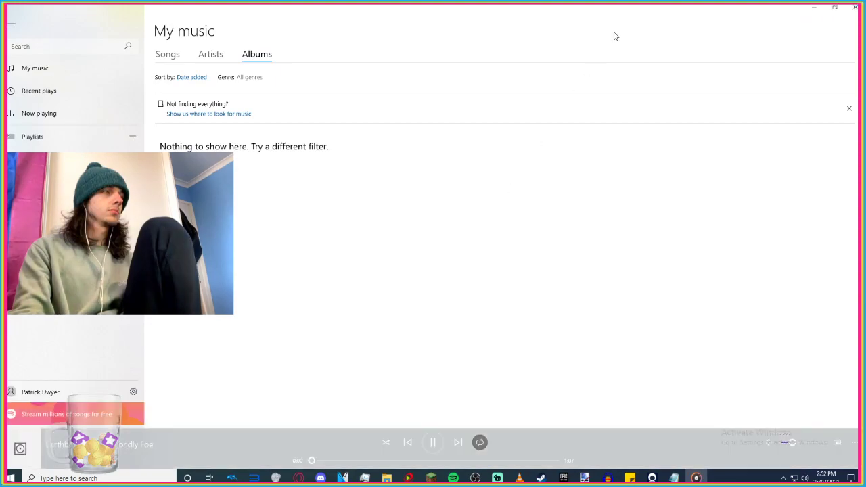
click(852, 7)
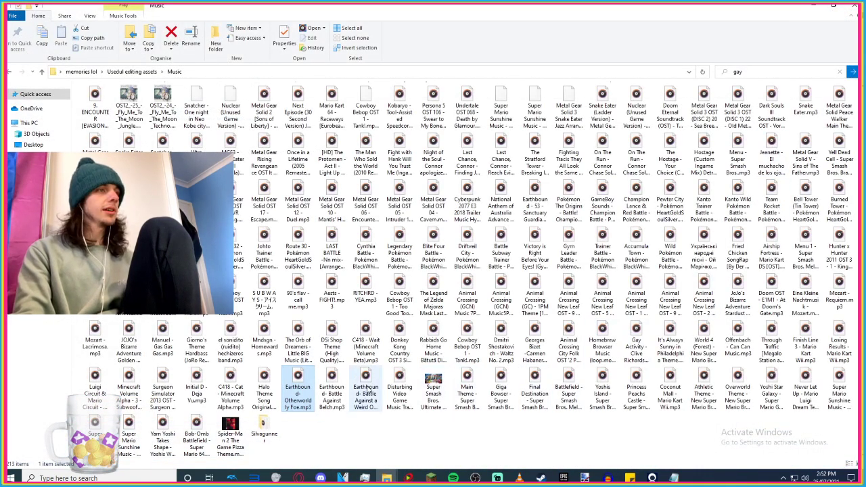
Import Earthbound's "Battle Against a Weird Opponent" into Audacity and remove the "Asuka Strikes!" track.
double_click(365, 392)
drag(664, 477, 450, 290)
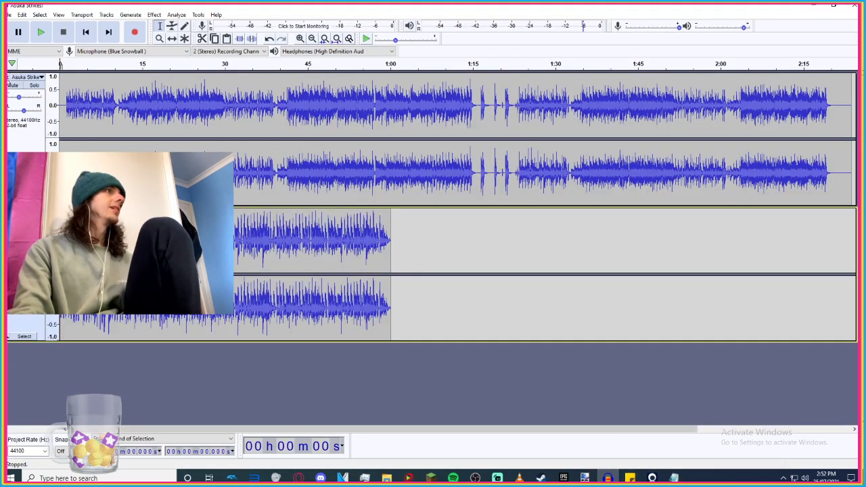
click(10, 78)
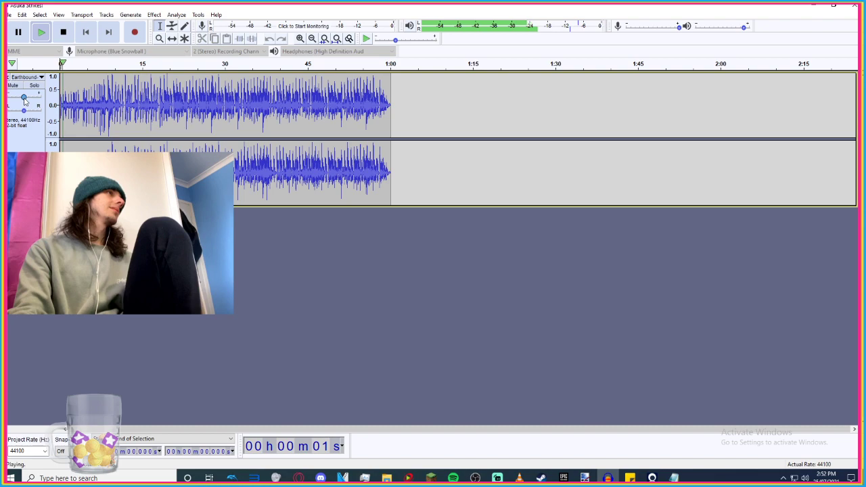
Lower the Earthbound track's gain, stop playback and start an OGG export to the game folder.
drag(27, 97, 16, 97)
click(63, 32)
click(9, 15)
mouse_move(44, 84)
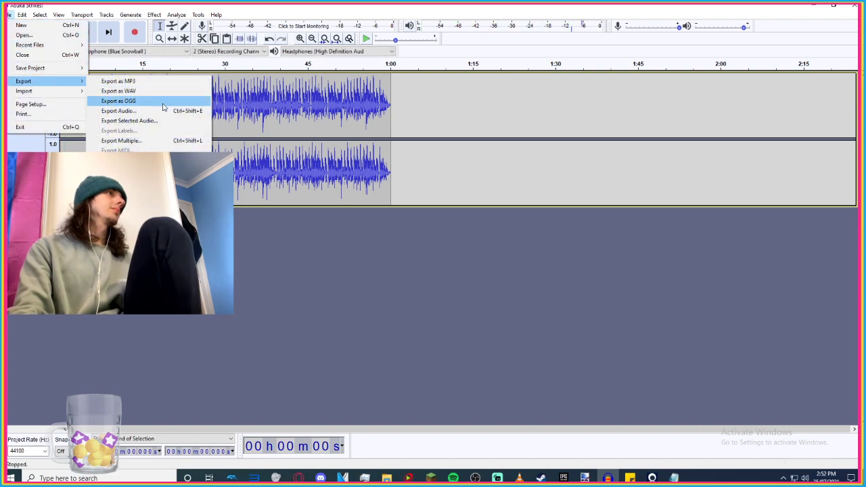
click(122, 101)
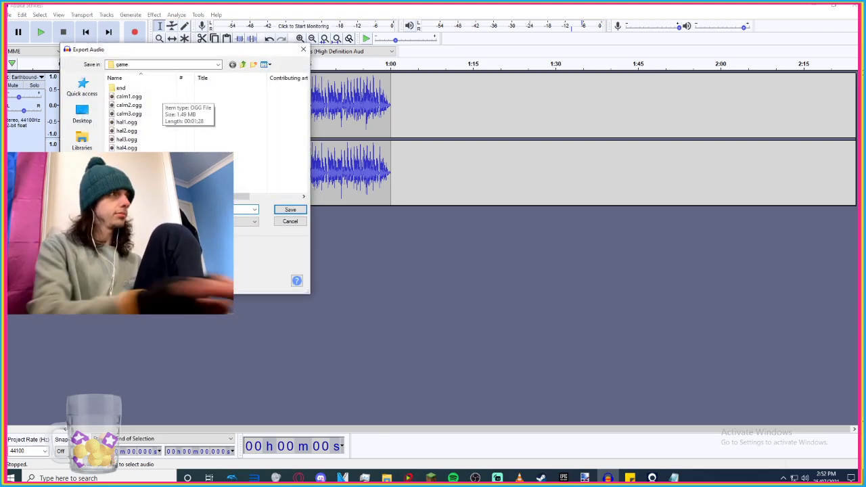
Switch to the 1.17.json file in Notepad and step through the "music" matches to find the next game track's file name after hal4.
click(674, 478)
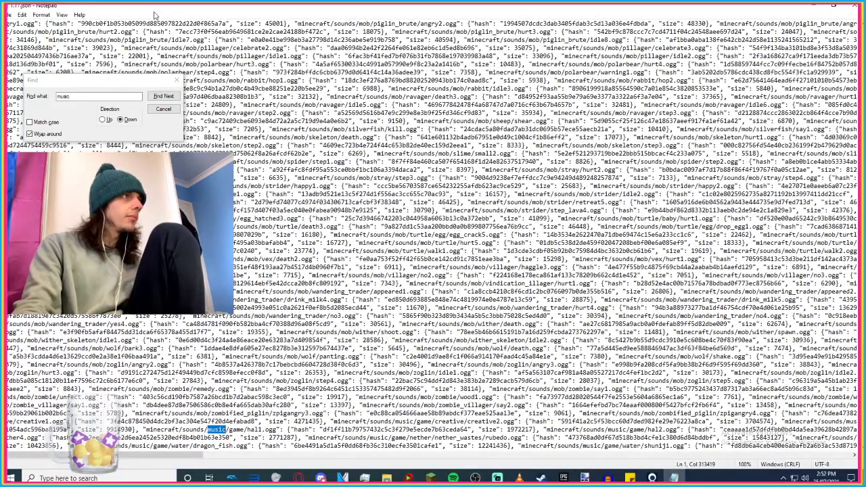
click(167, 96)
click(166, 96)
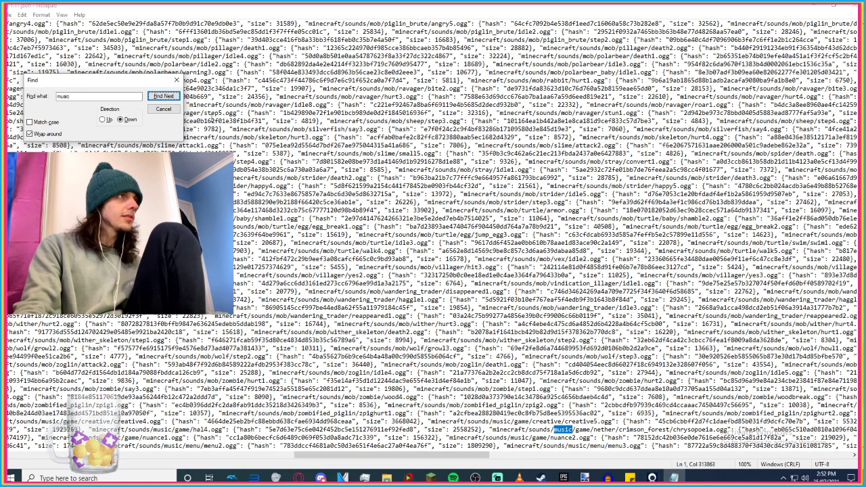
click(167, 96)
click(167, 96)
click(167, 96)
click(166, 97)
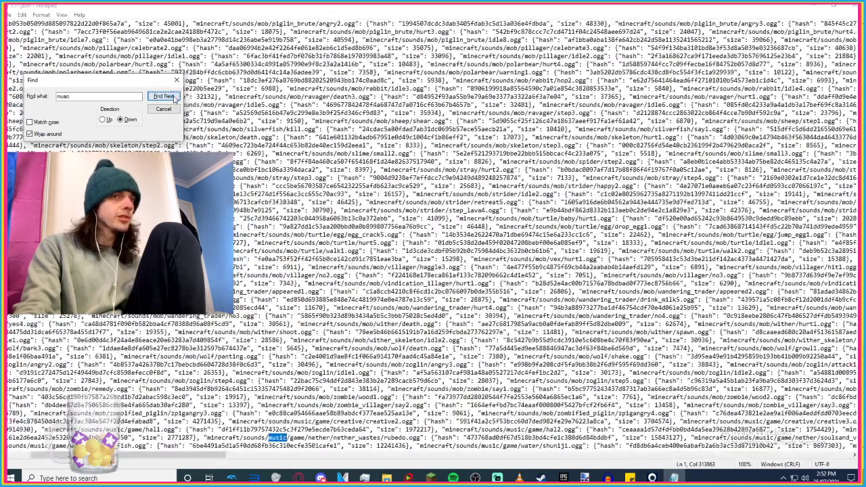
click(173, 99)
click(174, 99)
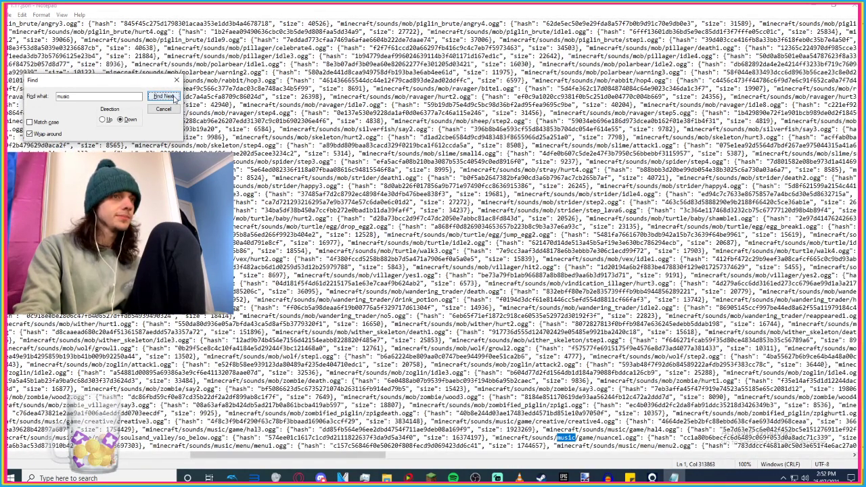
click(173, 99)
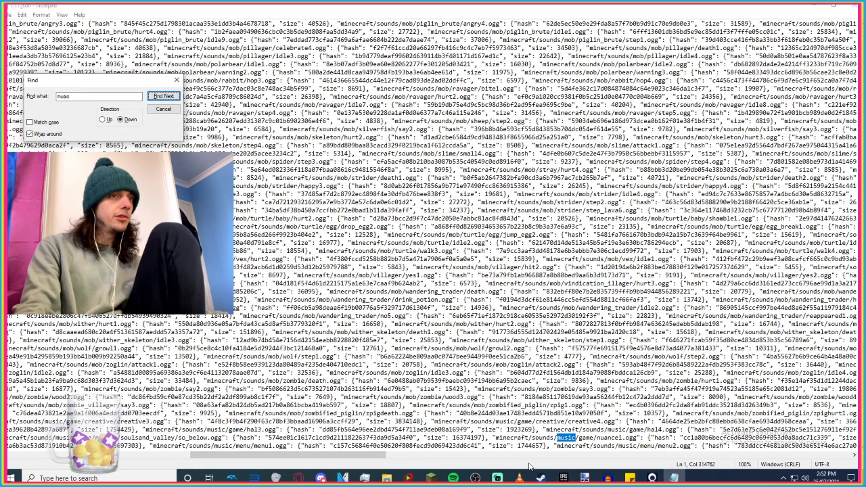
click(606, 478)
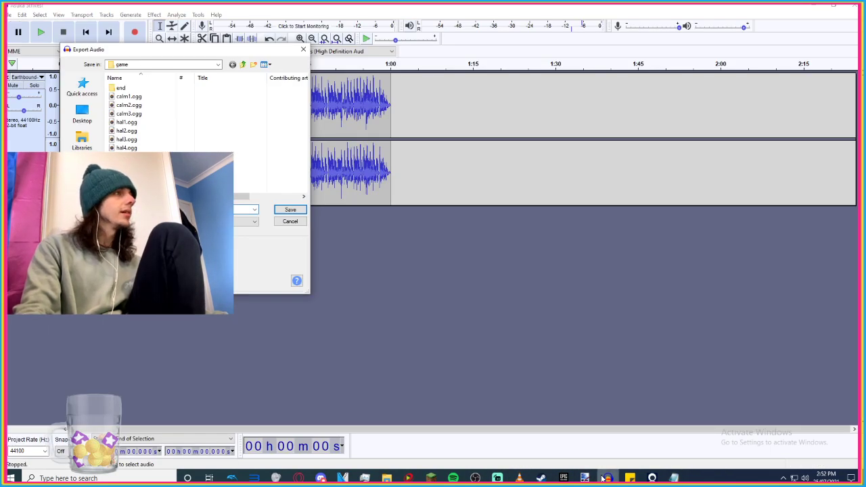
click(674, 479)
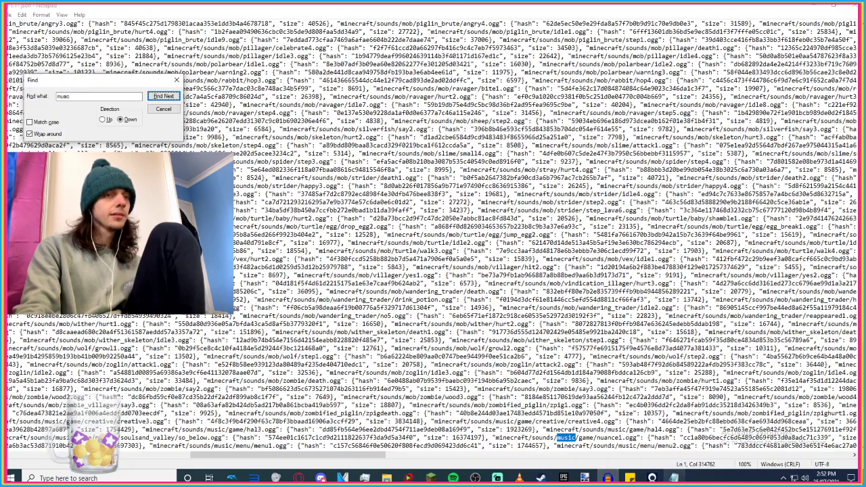
Return to Audacity, save the Earthbound song's OGG export with the metadata tags accepted, and remove the track from the project.
click(605, 479)
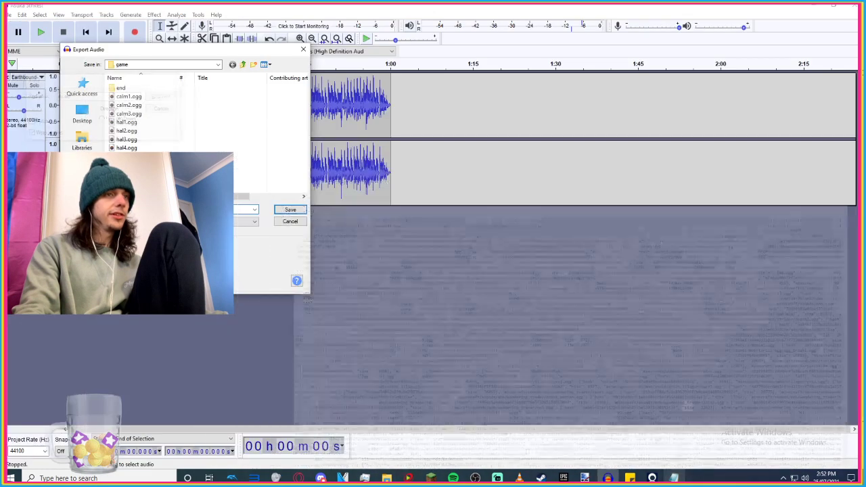
click(290, 207)
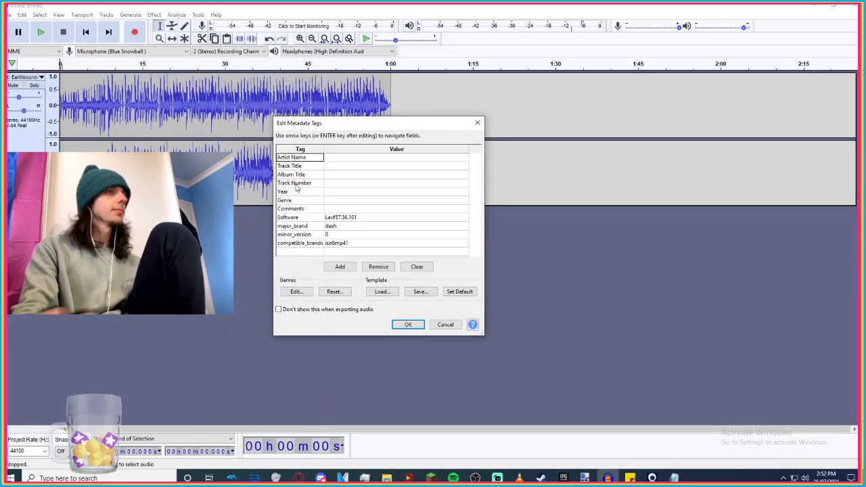
key(Return)
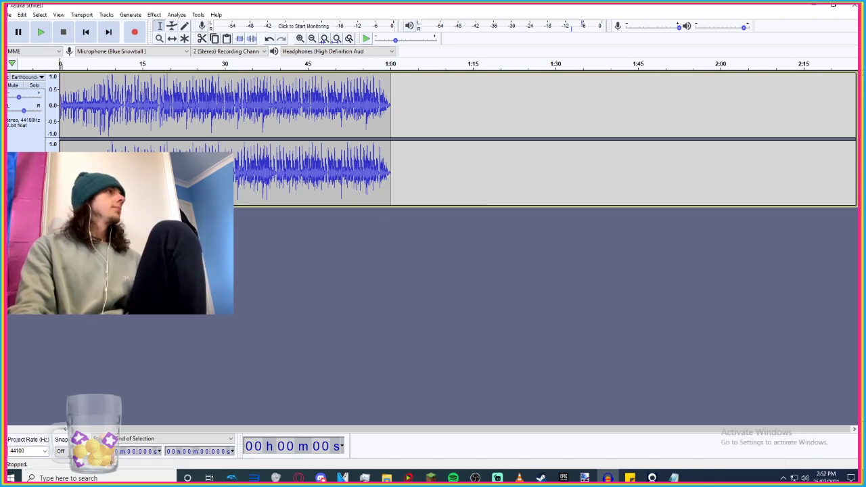
click(9, 77)
mouse_move(386, 478)
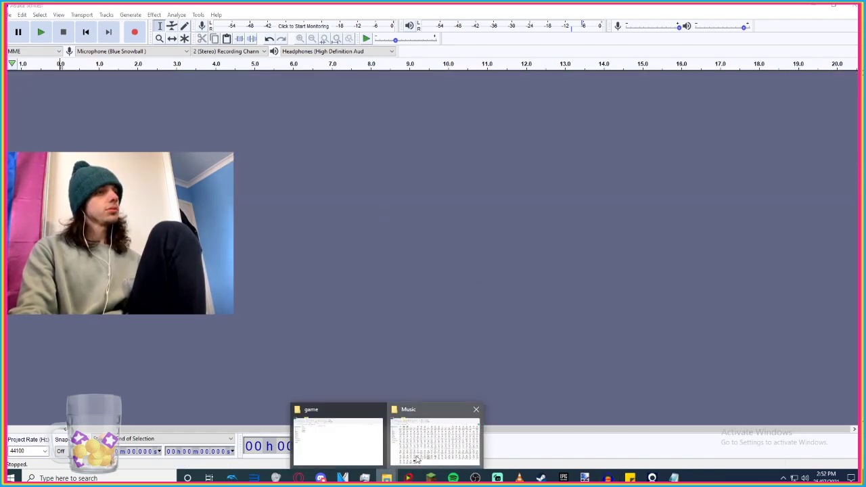
Preview Homebrew Browser Music (loop.mod).mp3 from the Music folder in the music player, and close the player.
click(429, 443)
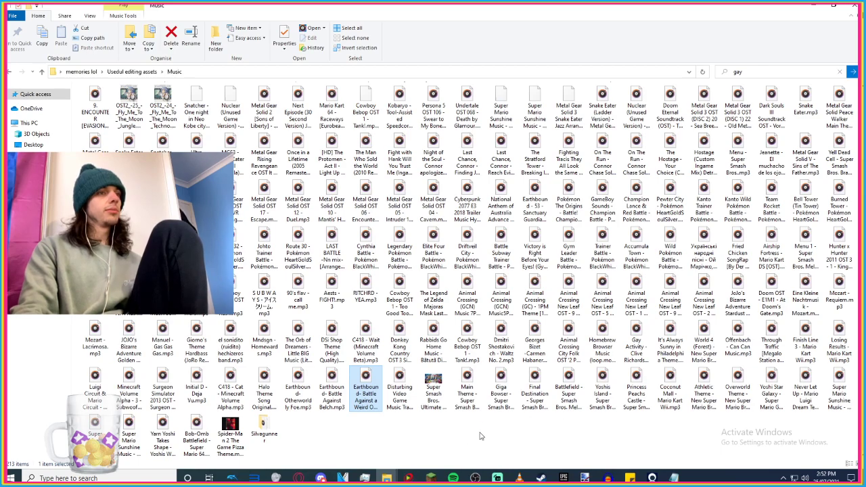
mouse_move(386, 477)
click(379, 461)
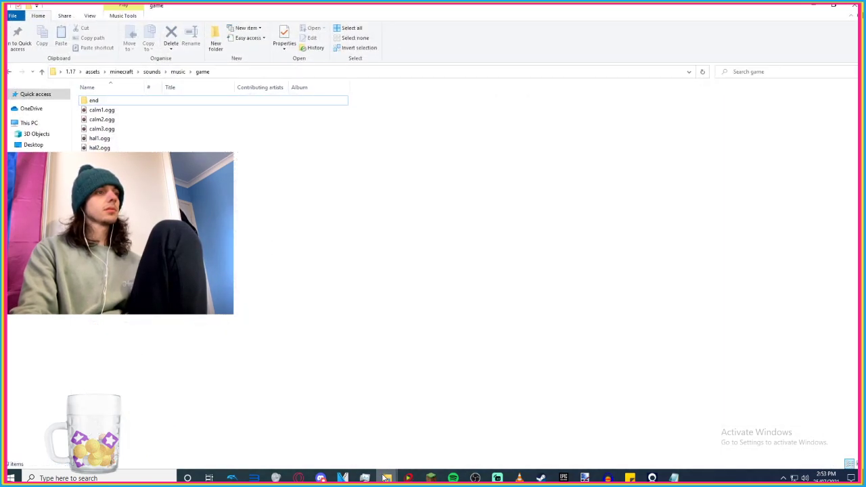
click(446, 440)
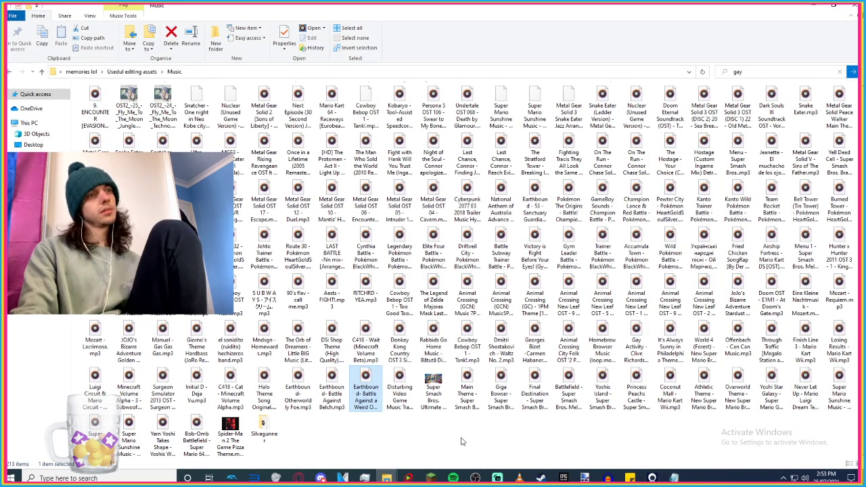
click(601, 345)
double_click(601, 345)
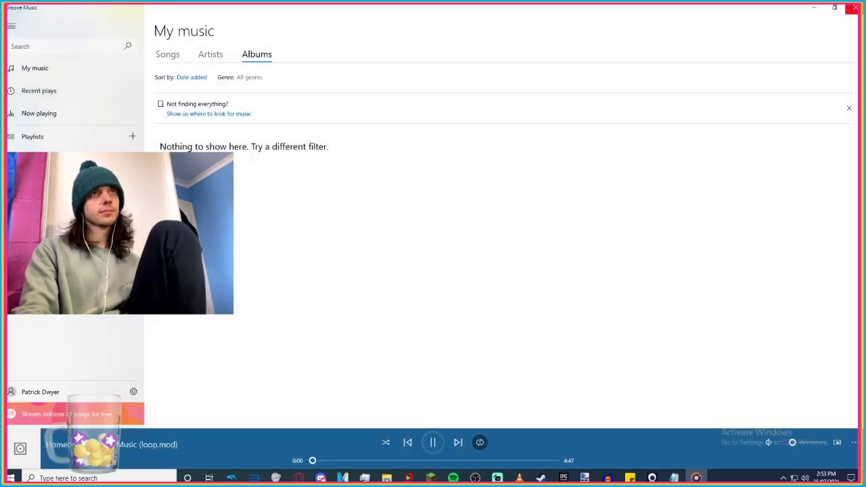
click(856, 7)
Import Homebrew Browser Music (loop.mod).mp3 into Audacity, play it and lower the track gain to -9 dB.
drag(611, 344, 455, 322)
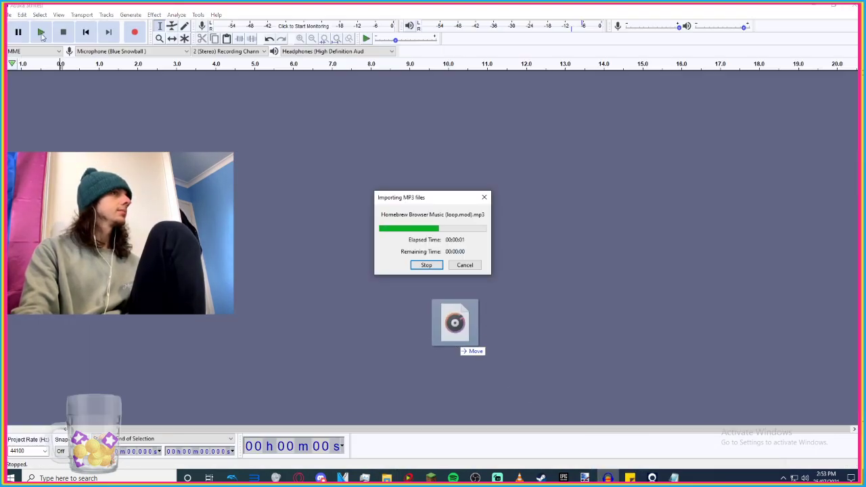
key(space)
drag(23, 97, 15, 100)
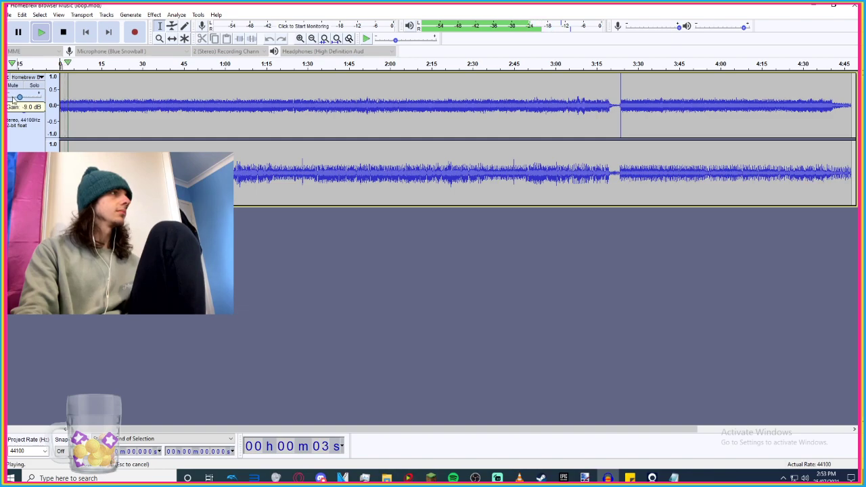
Listen to the Homebrew Browser track around the quiet gap near 3:20, and stop playback.
click(599, 63)
click(611, 63)
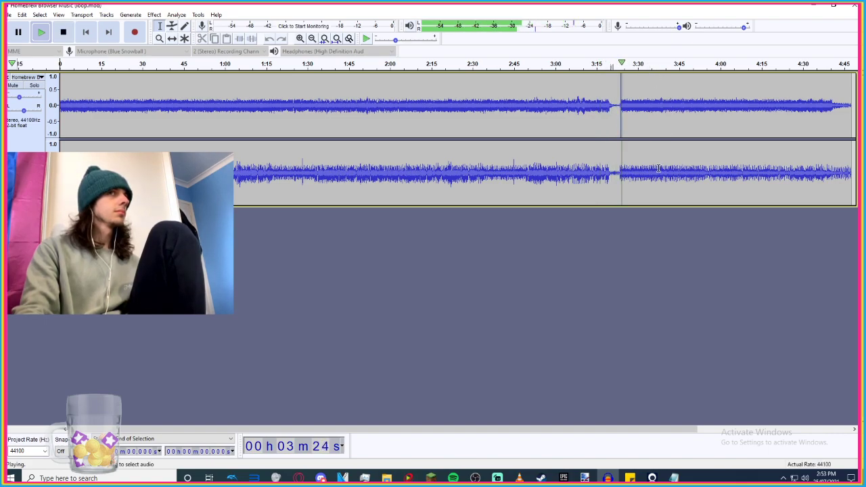
click(63, 32)
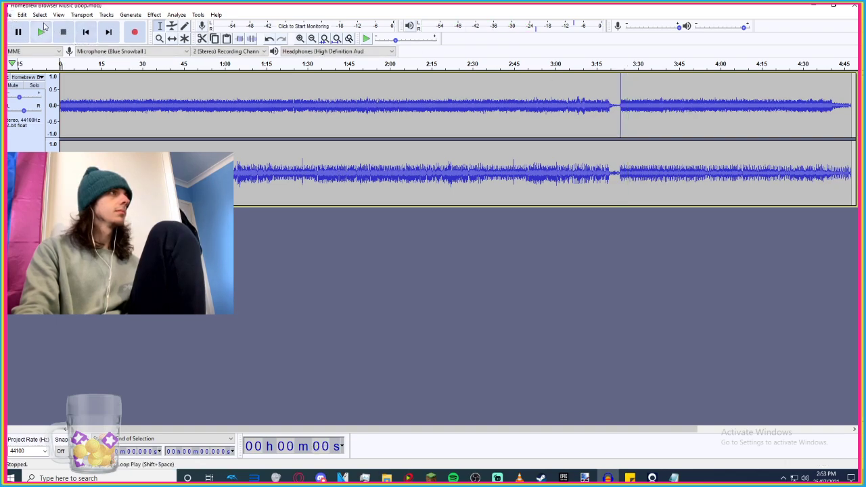
Export the Homebrew Browser track as an OGG file named nuance2 in the game folder.
click(9, 15)
mouse_move(83, 87)
click(121, 101)
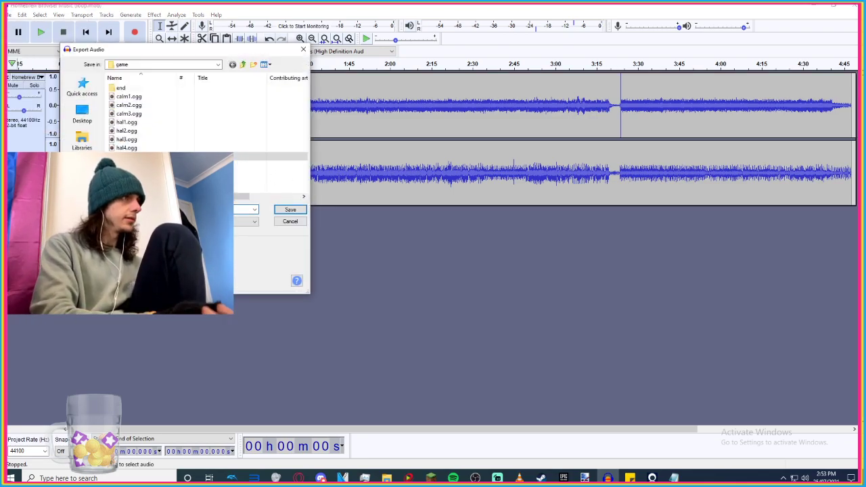
key(Return)
key(Return)
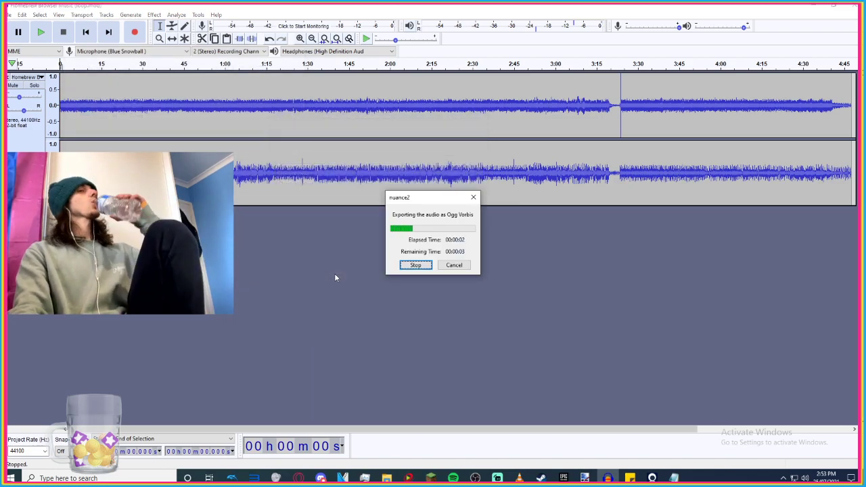
Check the overworld music table on the Minecraft Wiki for the remaining in-game file names down to piano3.ogg.
mouse_move(296, 478)
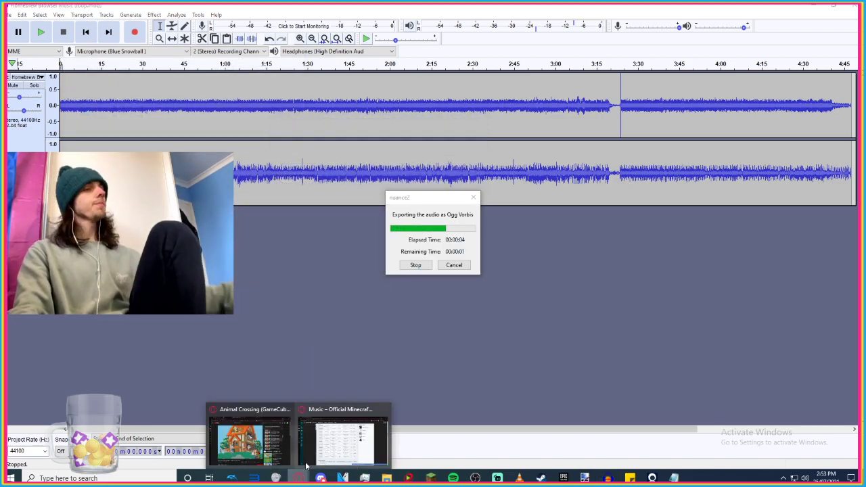
click(342, 433)
scroll(261, 328, down, 1)
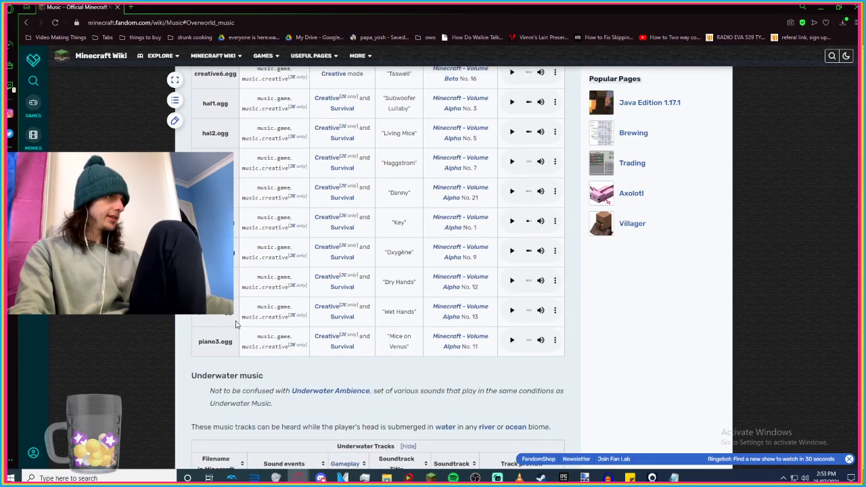
drag(261, 329, 218, 336)
click(238, 361)
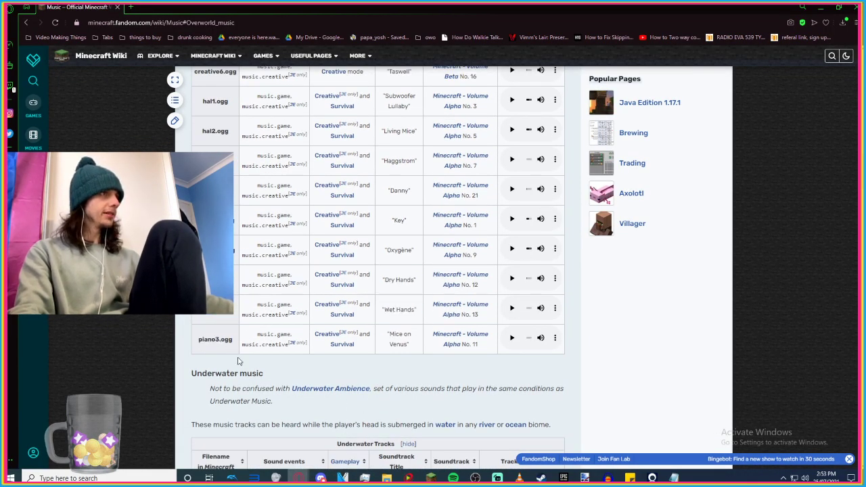
scroll(264, 370, up, 1)
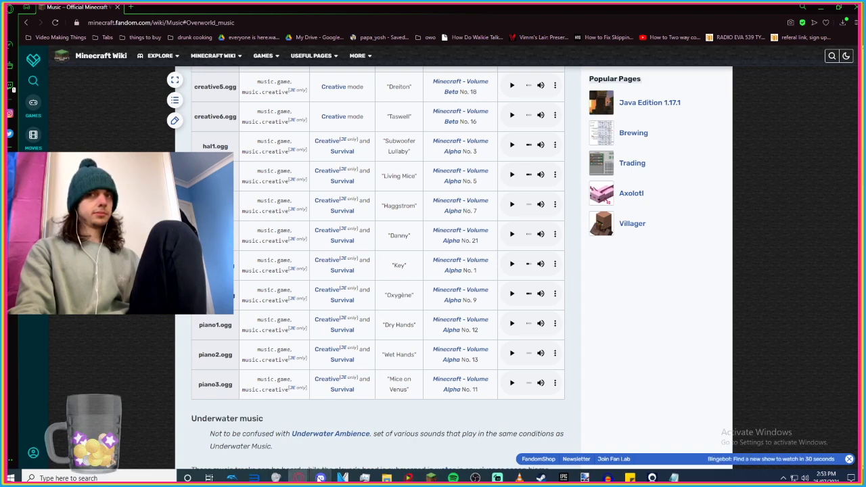
mouse_move(298, 478)
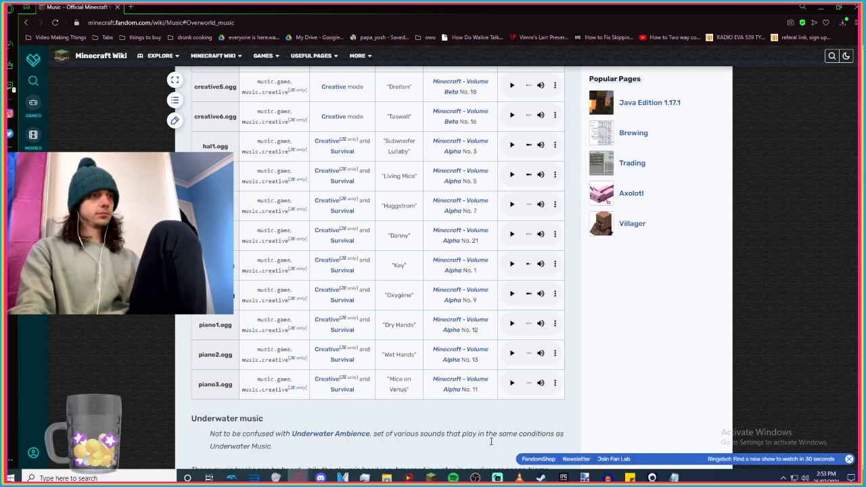
Preview the Metal Gear Solid 2 [Sons of Liberty] soundtrack MP3 from the Music folder, and close the player.
mouse_move(386, 477)
click(411, 460)
click(411, 461)
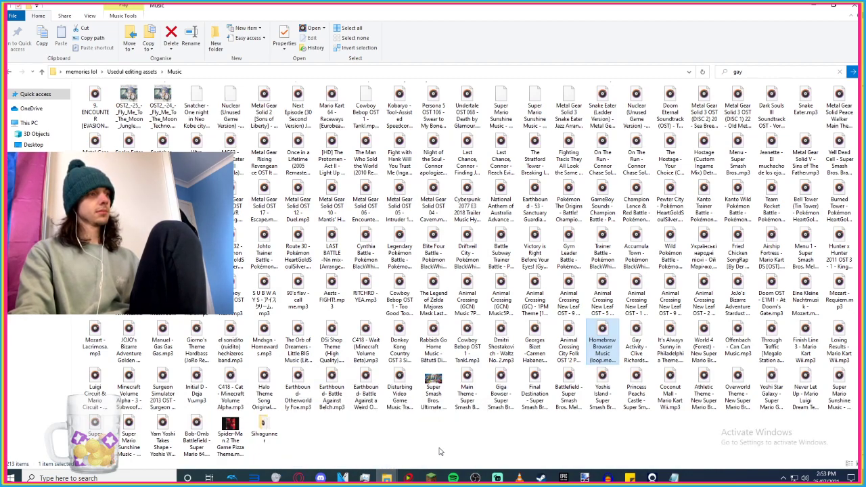
click(439, 451)
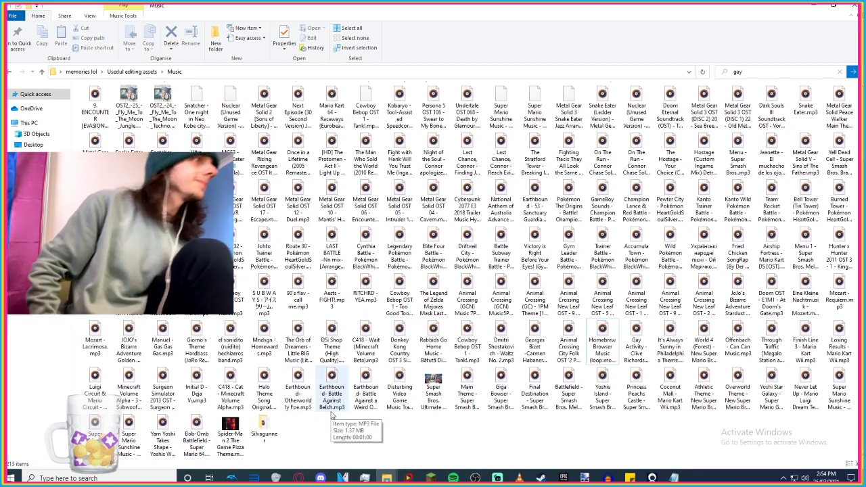
scroll(332, 406, up, 2)
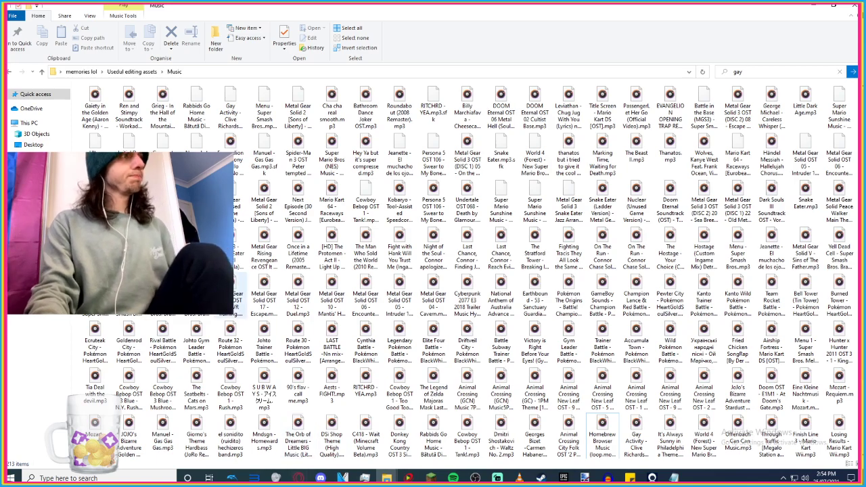
click(264, 214)
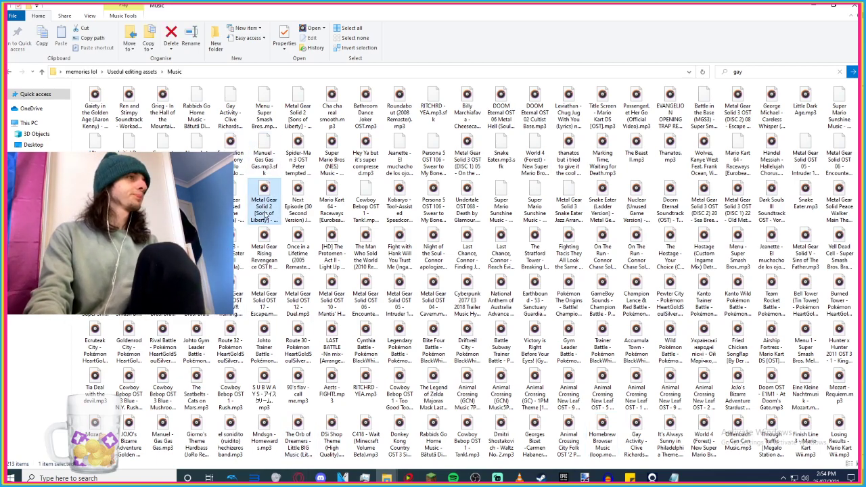
double_click(265, 214)
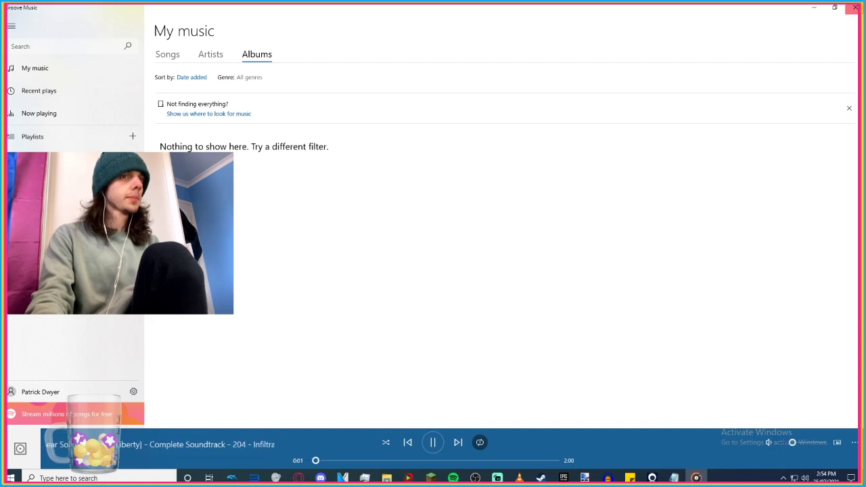
click(855, 6)
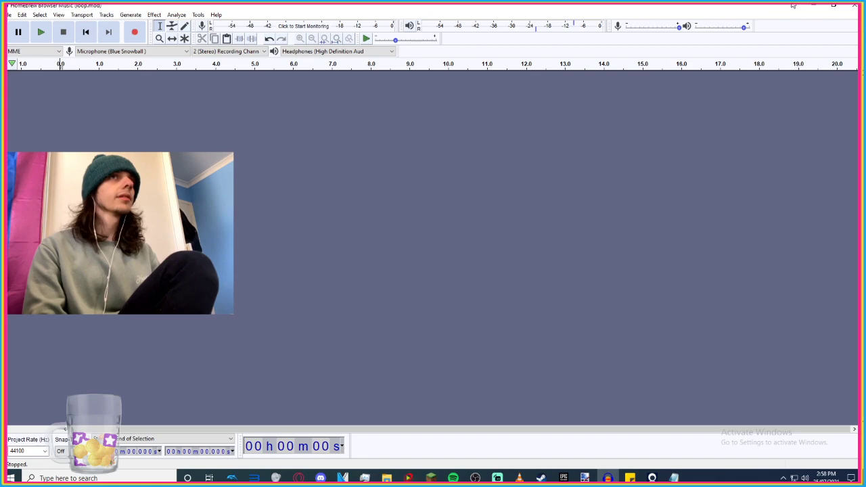
Import the Super Mario 64 Piranha Plant Sleeping Music file from the desktop into Audacity and lower its track gain during playback.
click(802, 7)
click(851, 7)
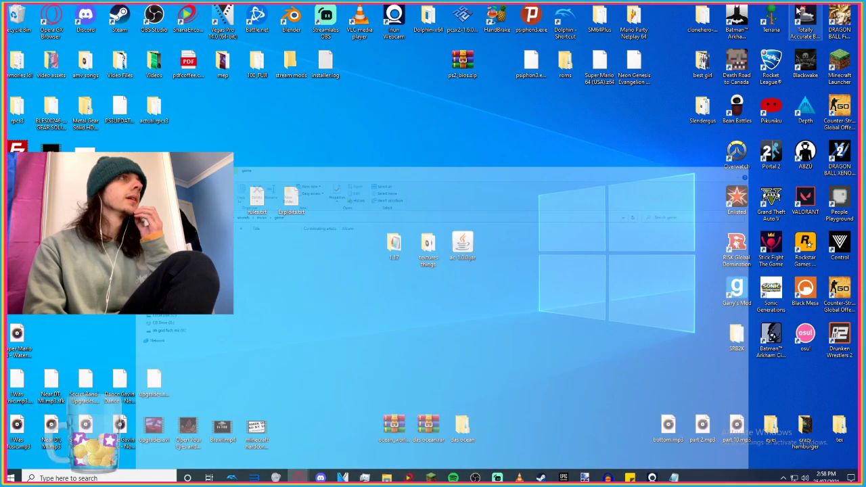
drag(18, 334, 366, 253)
key(space)
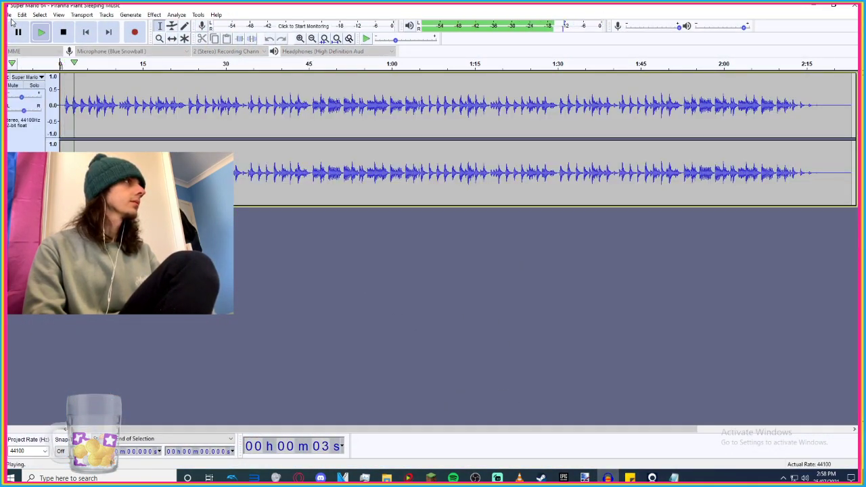
mouse_move(21, 100)
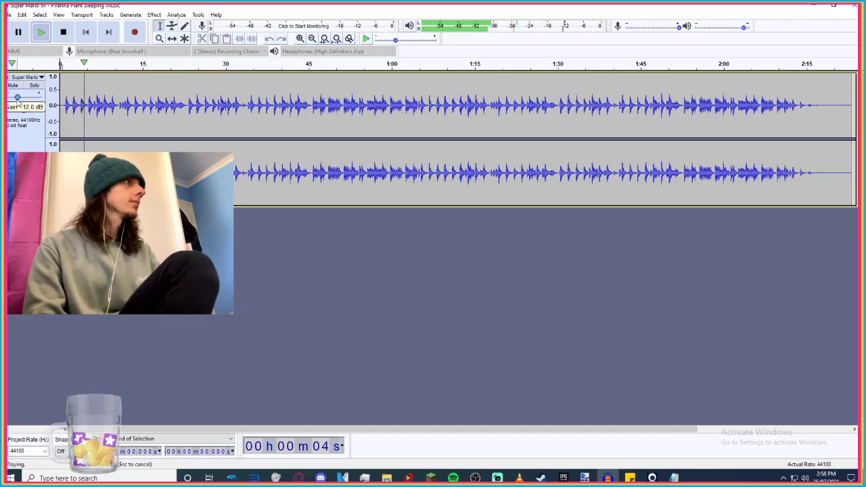
key(space)
Look up the next "music" matches in the 1.17 JSON file in Notepad, and export the Super Mario 64 track as OGG into the game folder.
click(22, 14)
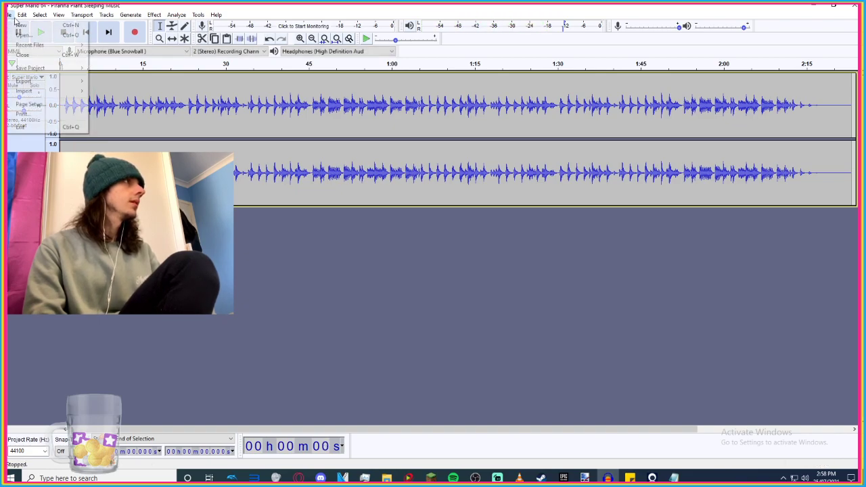
mouse_move(10, 14)
mouse_move(27, 80)
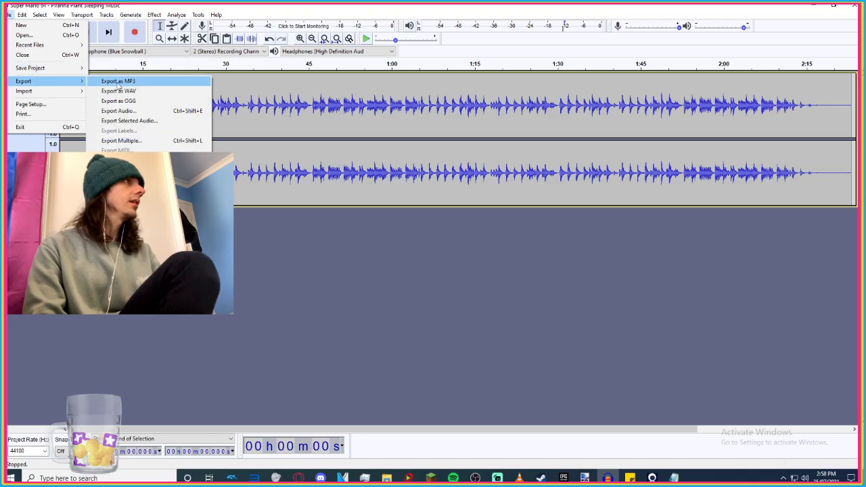
key(Escape)
click(672, 478)
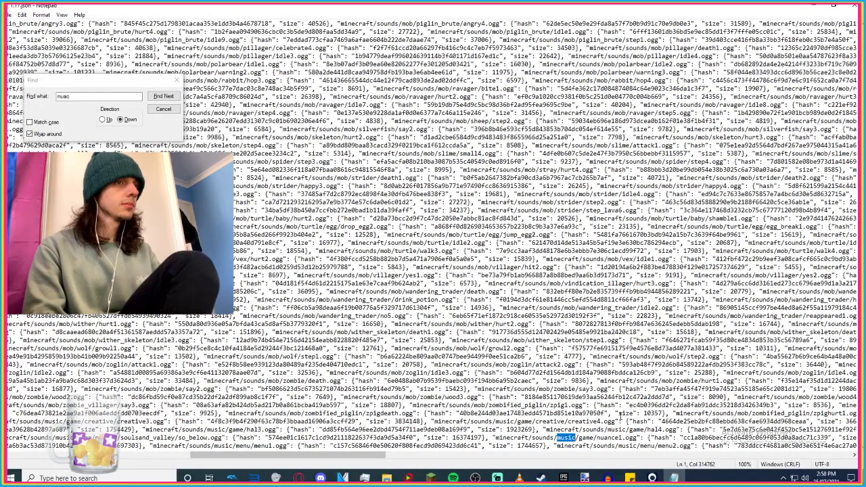
click(163, 96)
click(163, 96)
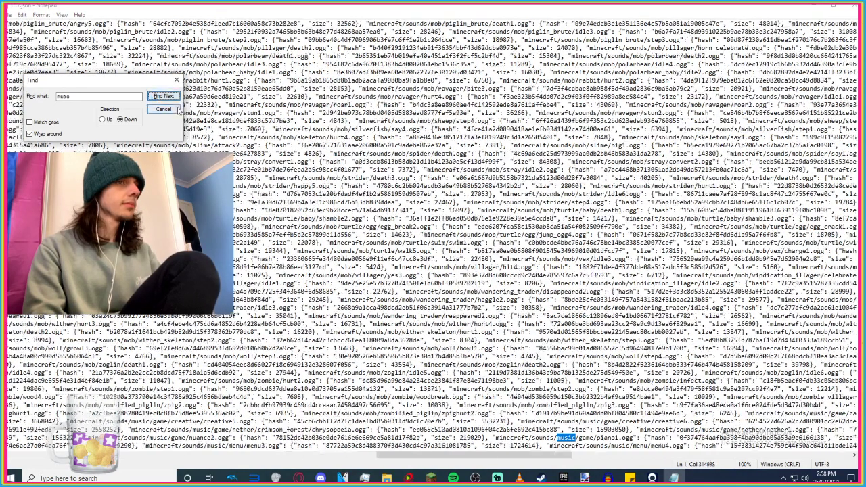
key(alt+Tab)
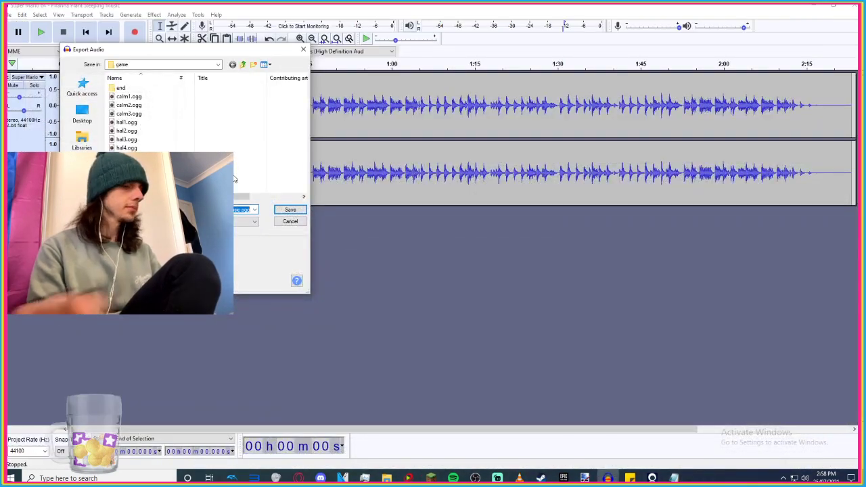
key(Return)
key(Return)
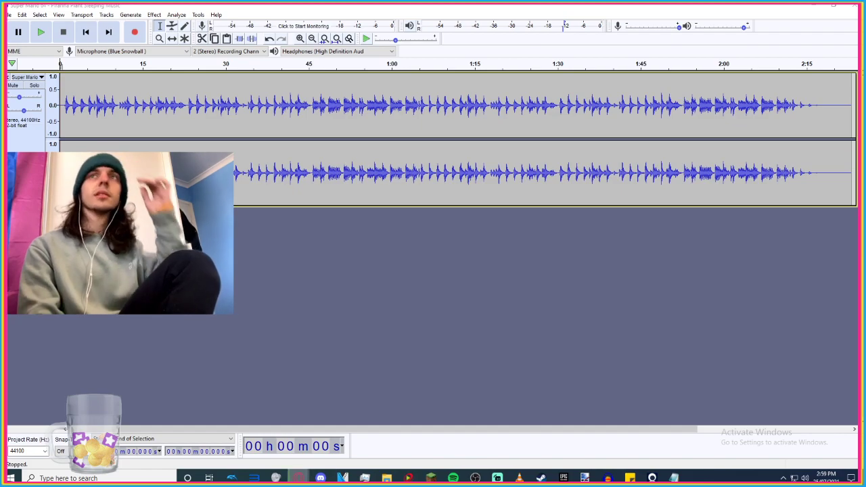
Remove the Super Mario 64 track and import Yoshi's Story - On the Beach.mp3 from the desktop into Audacity.
click(10, 78)
click(812, 6)
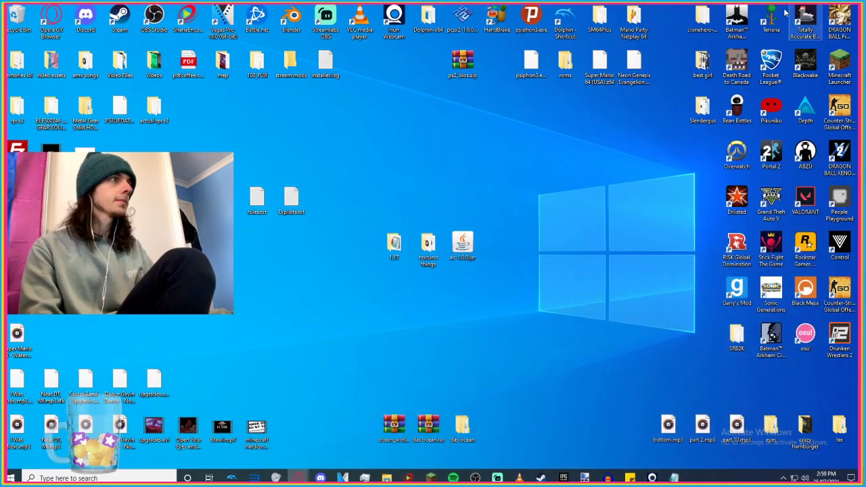
drag(51, 298, 135, 169)
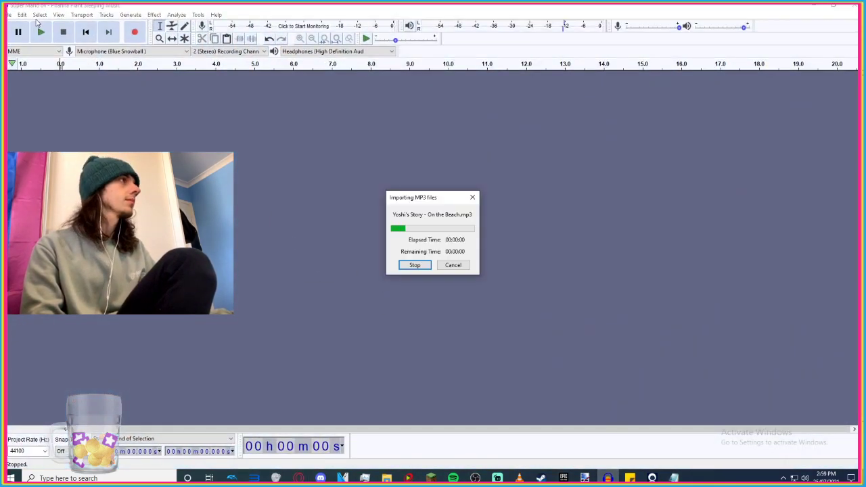
Play the Yoshi's Story track, lower its gain to -9 dB and stop playback.
key(space)
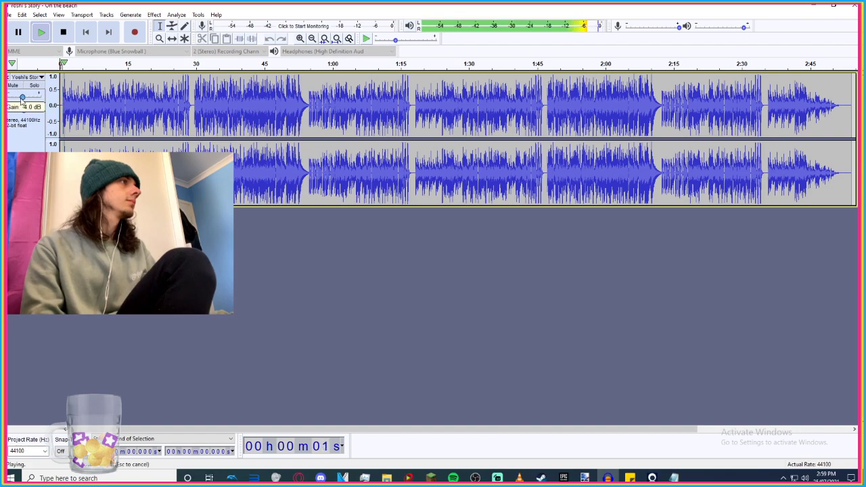
drag(18, 100, 14, 102)
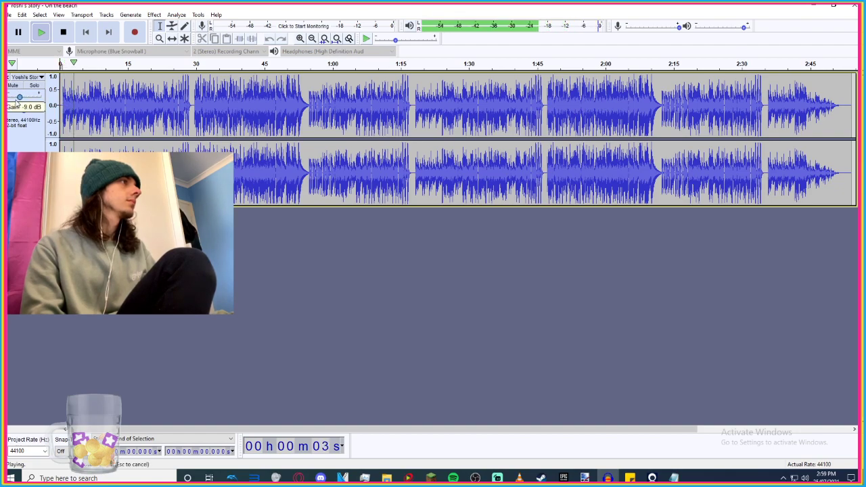
key(space)
Export the Yoshi's Story - On the Beach track as an OGG file into the game folder.
click(8, 14)
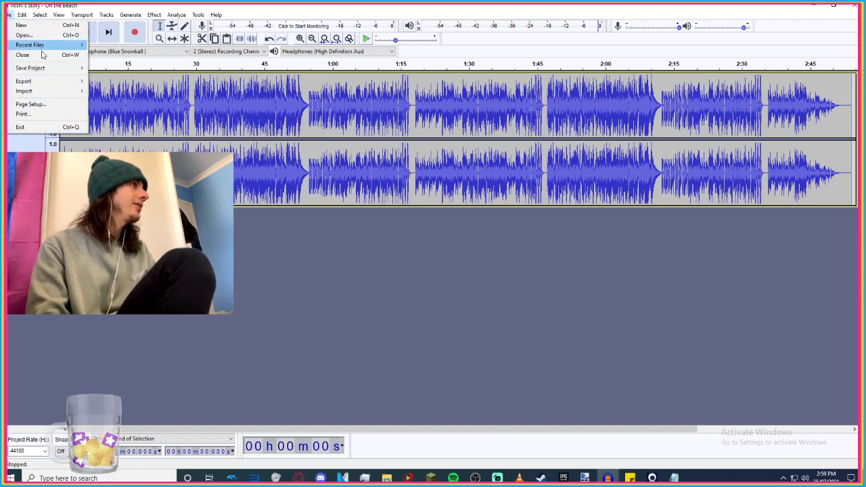
mouse_move(61, 84)
click(154, 103)
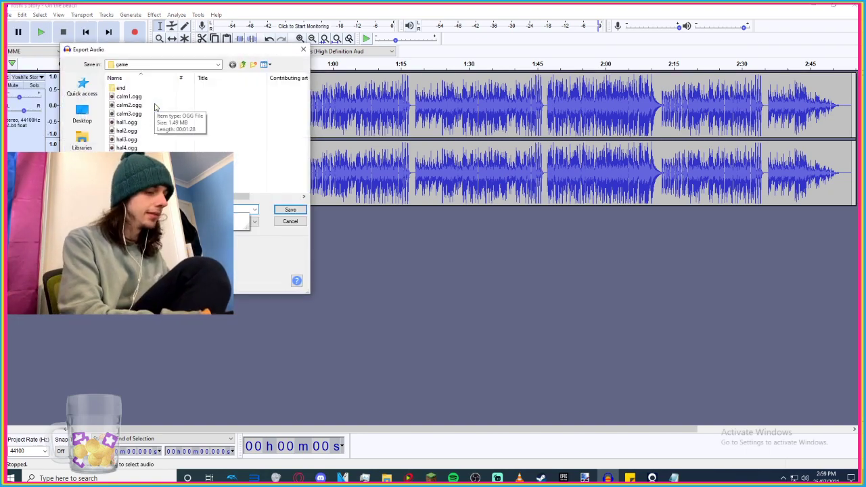
key(Return)
key(Return)
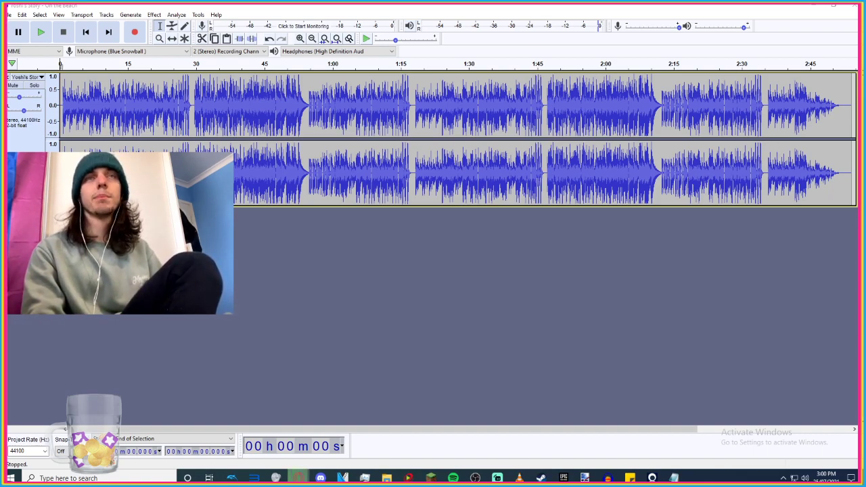
Switch to the web browser and search Google Images for "mario party 64 promotional art".
click(298, 478)
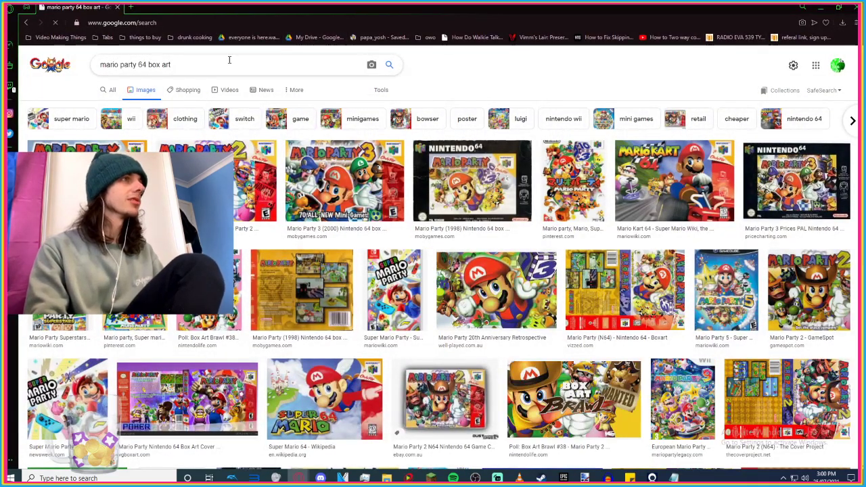
click(219, 63)
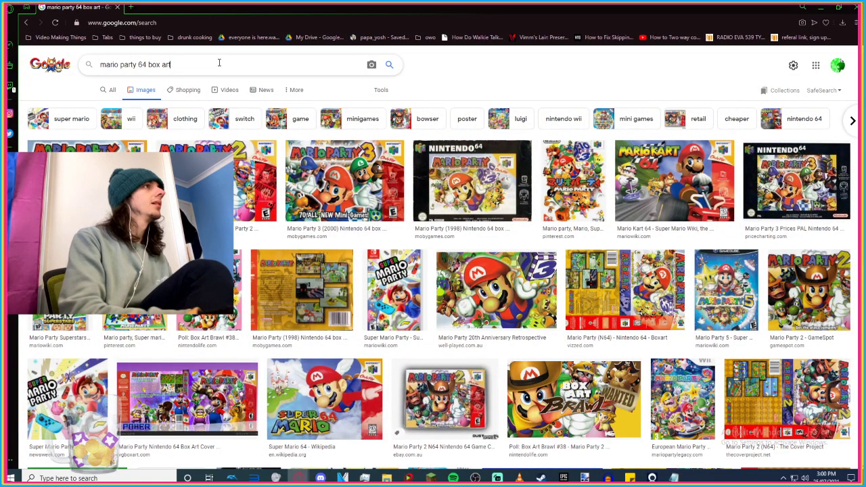
key(BackSpace)
key(BackSpace)
key(BackSpace)
text(pro)
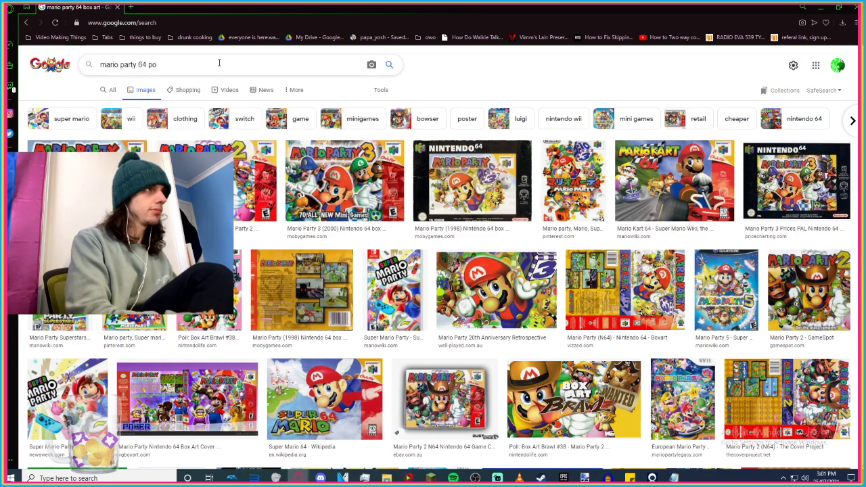
text(motional art)
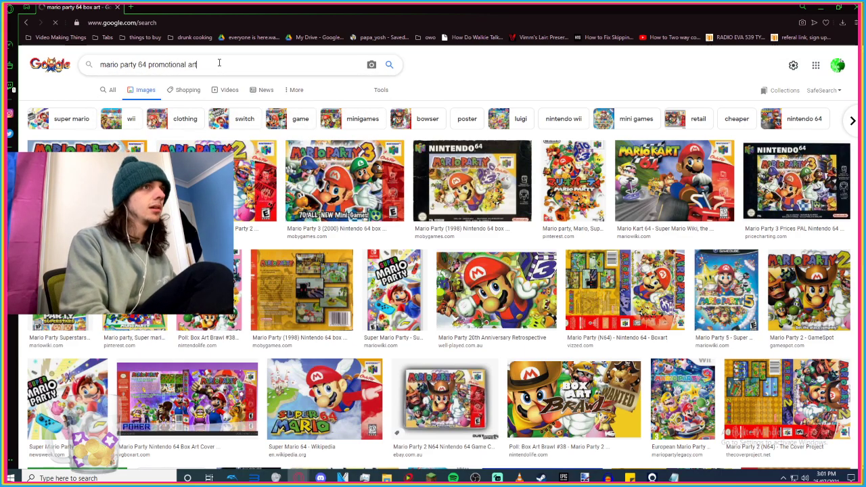
key(Return)
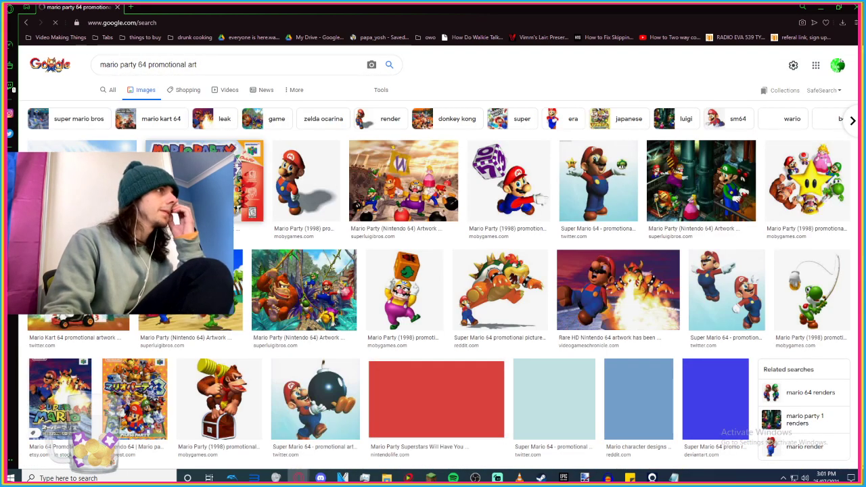
Preview the image results one after another, from the rainbow sky Mario Party artwork to the Japanese Mario Party 3 box art.
scroll(218, 62, down, 1)
click(84, 114)
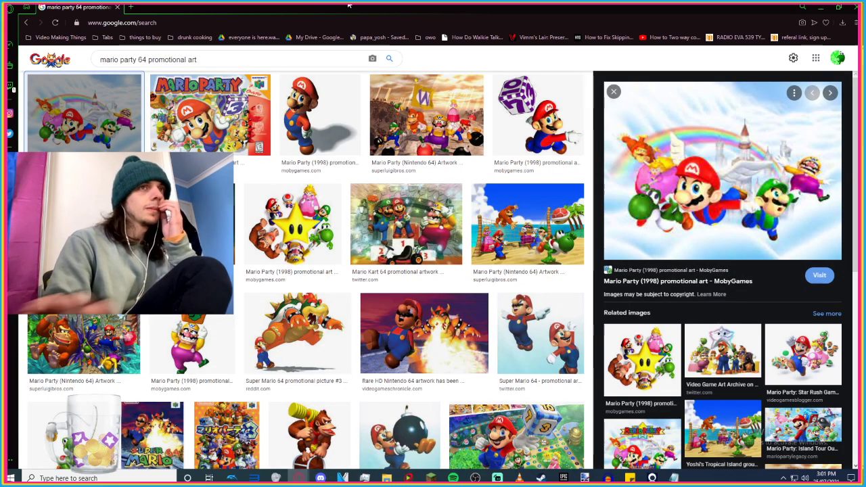
key(Right)
click(479, 141)
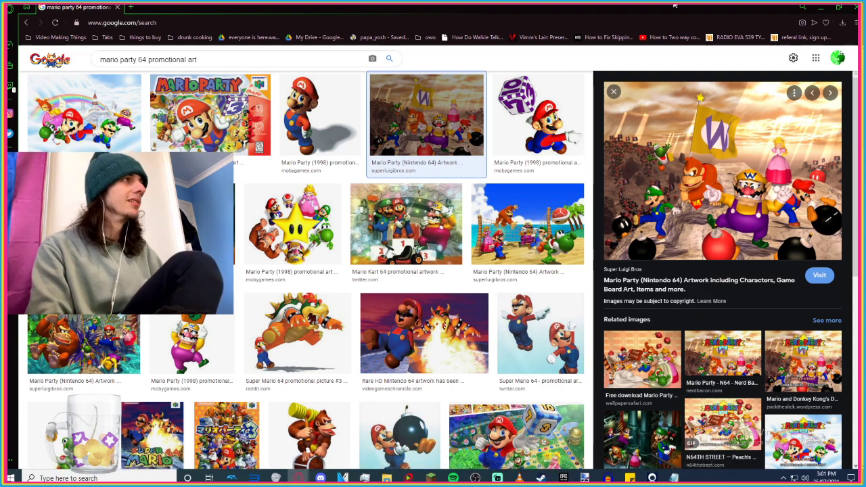
key(Right)
key(Right)
key(Right)
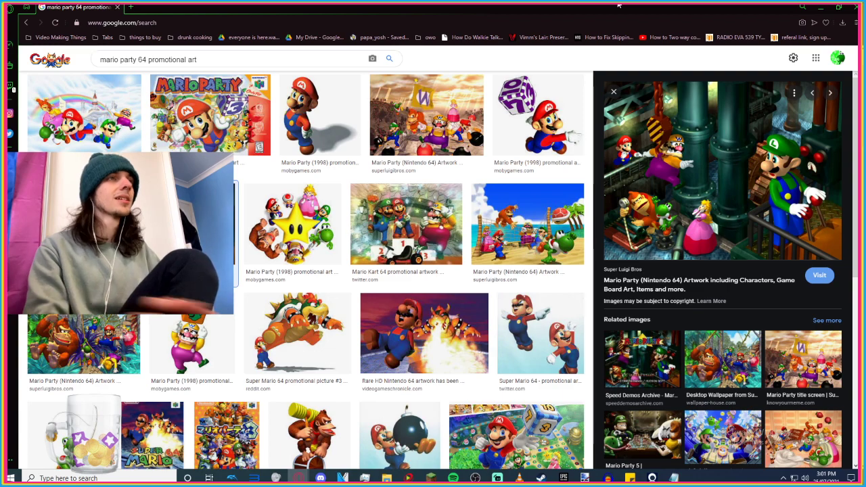
key(Right)
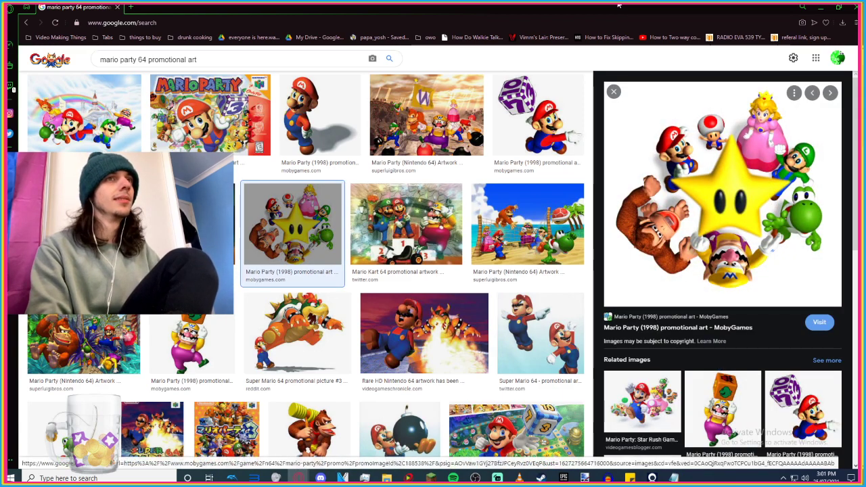
key(Right)
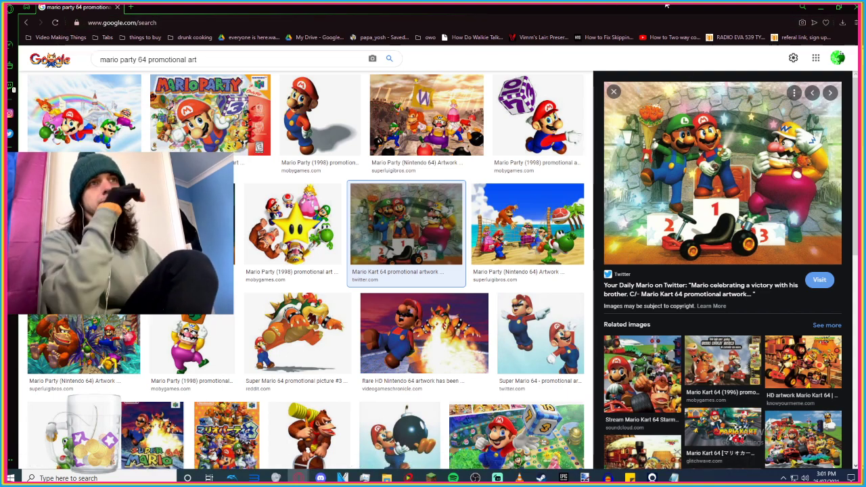
key(Right)
key(Left)
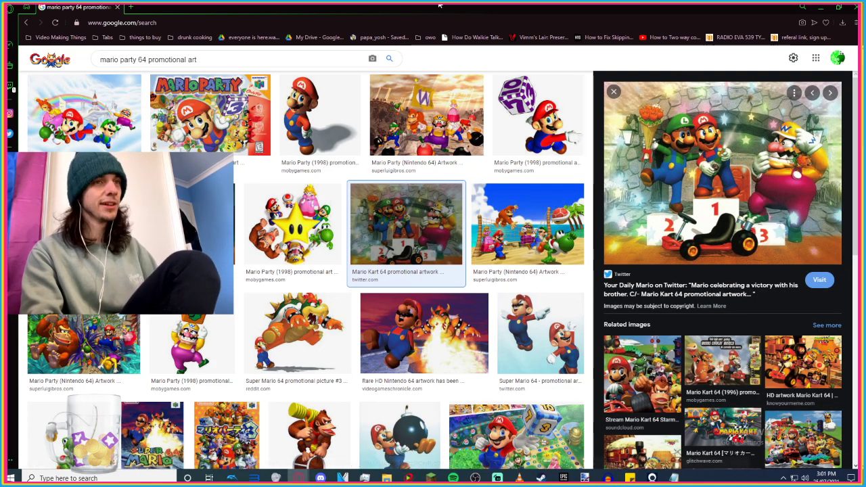
key(Right)
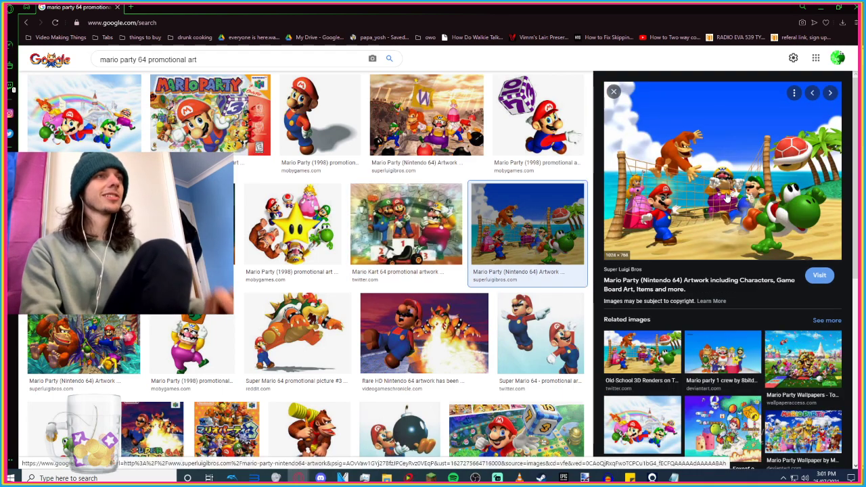
key(Right)
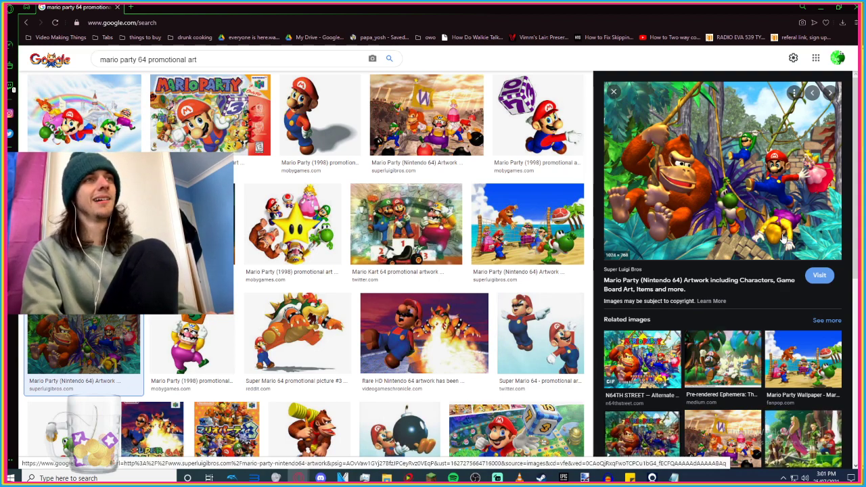
key(Right)
key(Right)
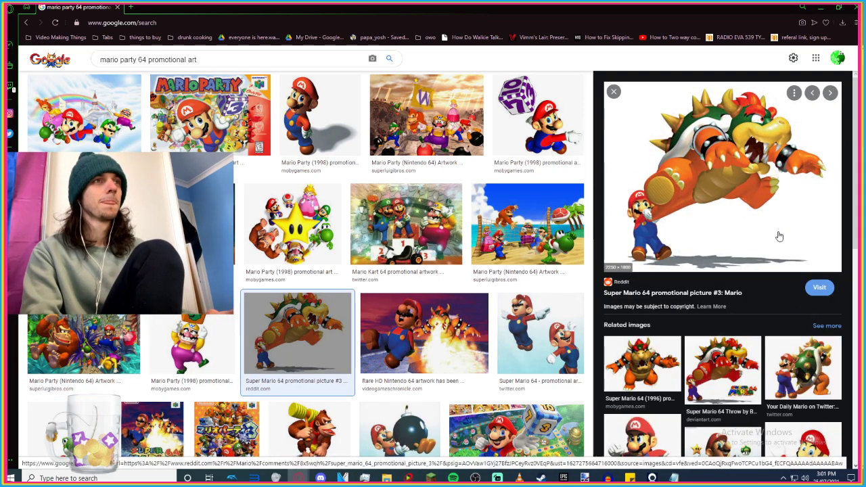
key(Right)
key(Right)
key(Right)
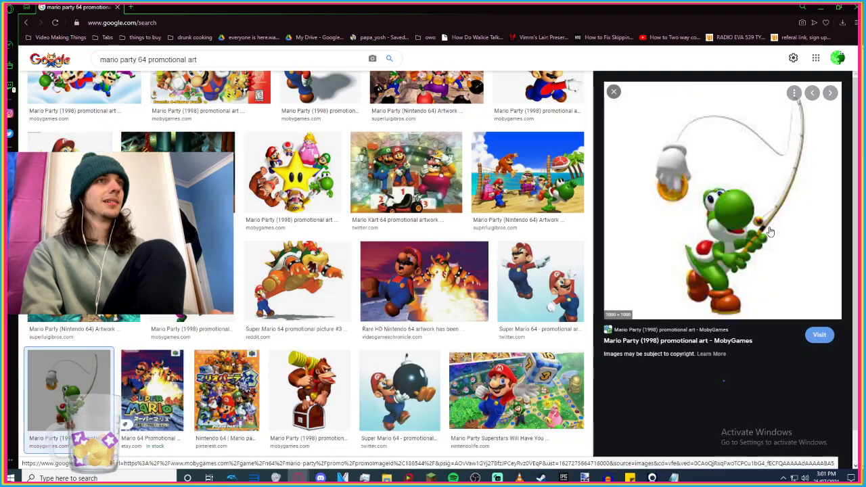
scroll(526, 268, down, 2)
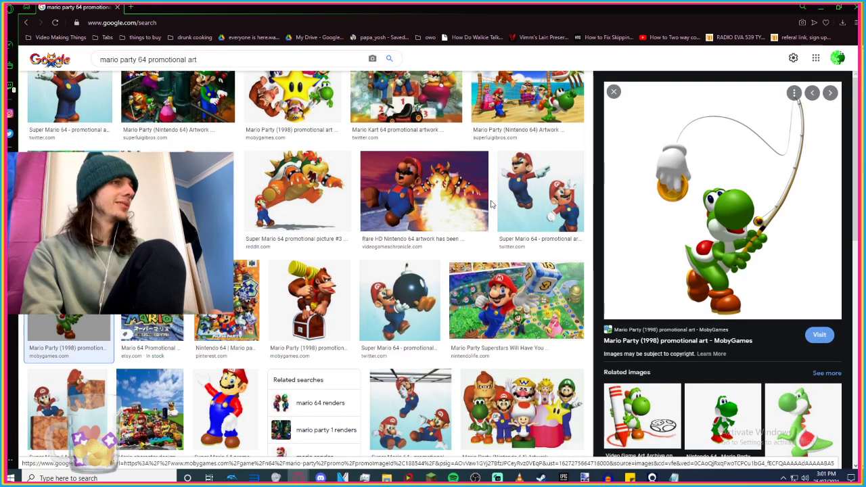
scroll(491, 205, down, 1)
key(Right)
key(Right)
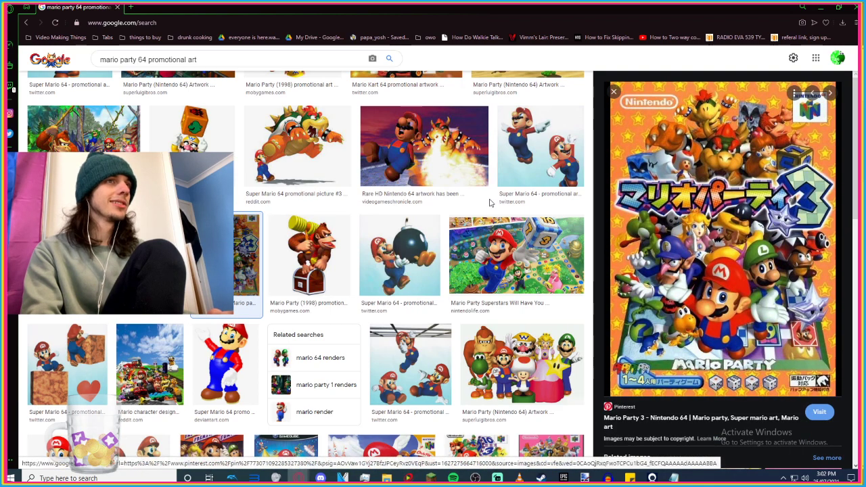
Preview the Mario Kart 64 podium artwork and the related HD train artwork, and look through its related images.
scroll(483, 204, up, 3)
click(440, 216)
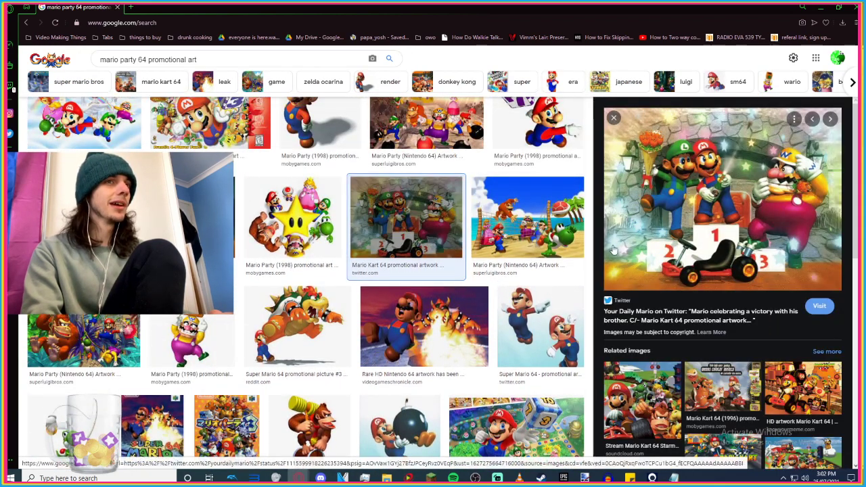
scroll(683, 270, down, 3)
click(806, 305)
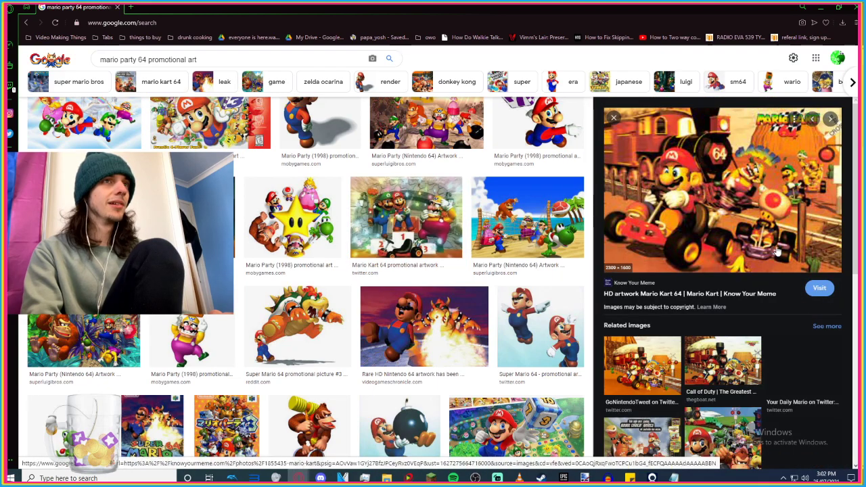
scroll(776, 248, up, 1)
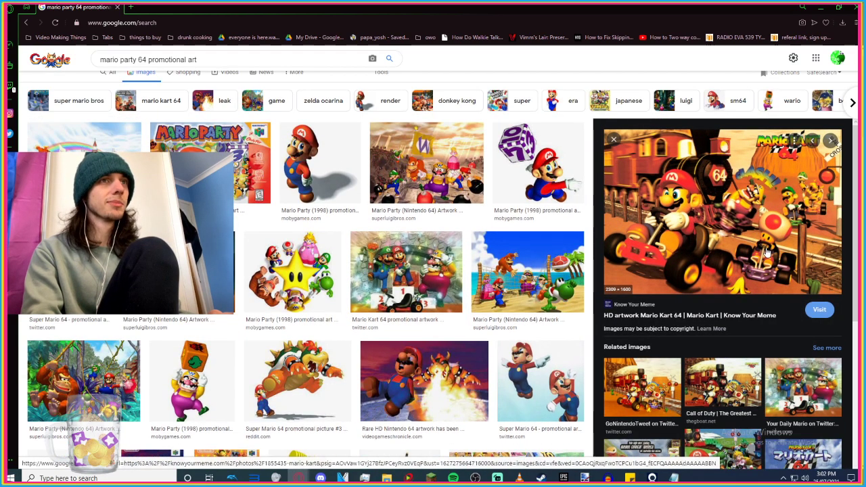
scroll(771, 196, down, 2)
scroll(764, 162, down, 1)
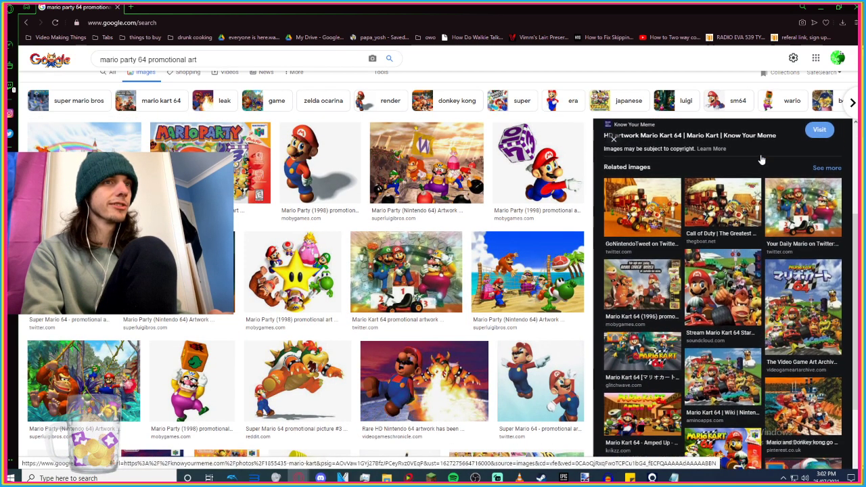
scroll(758, 157, down, 2)
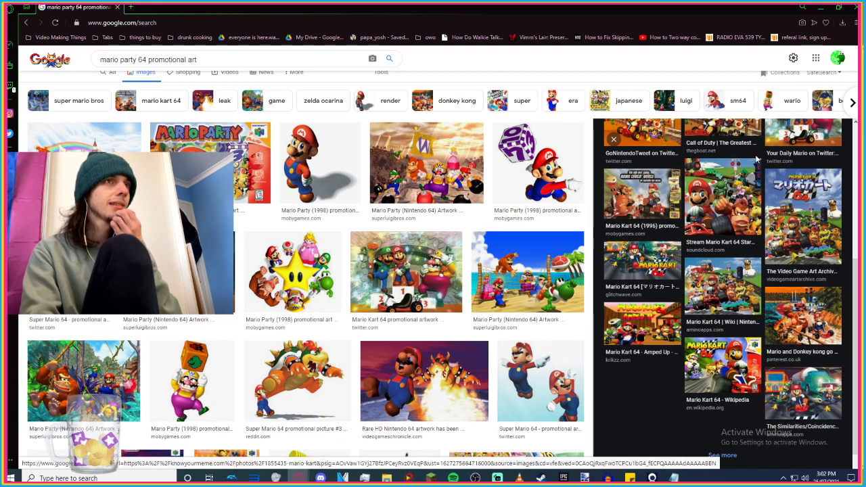
scroll(749, 156, down, 2)
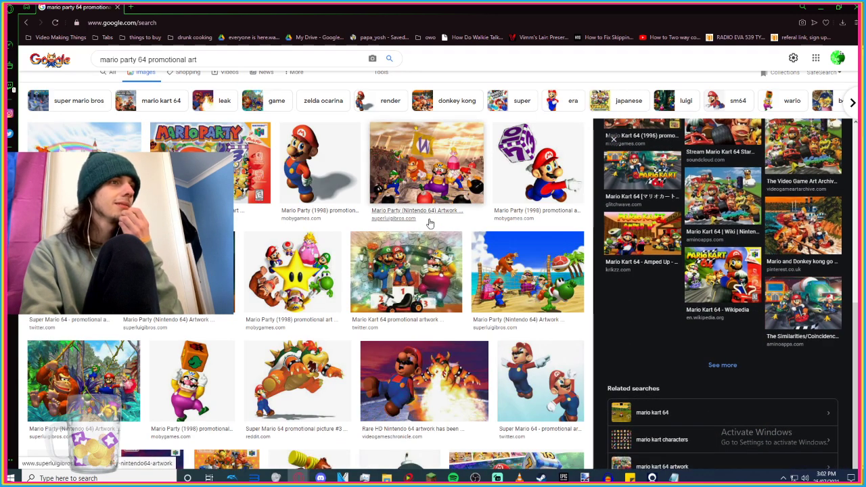
Browse further down the image results and preview the underwater Mario 64 background and the Super Mario 64 DS wallpaper.
scroll(441, 216, down, 10)
scroll(440, 182, down, 2)
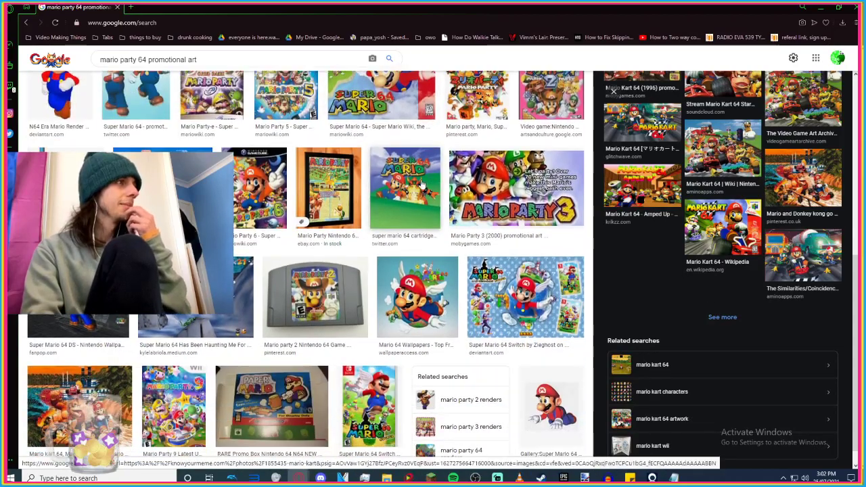
scroll(313, 181, down, 2)
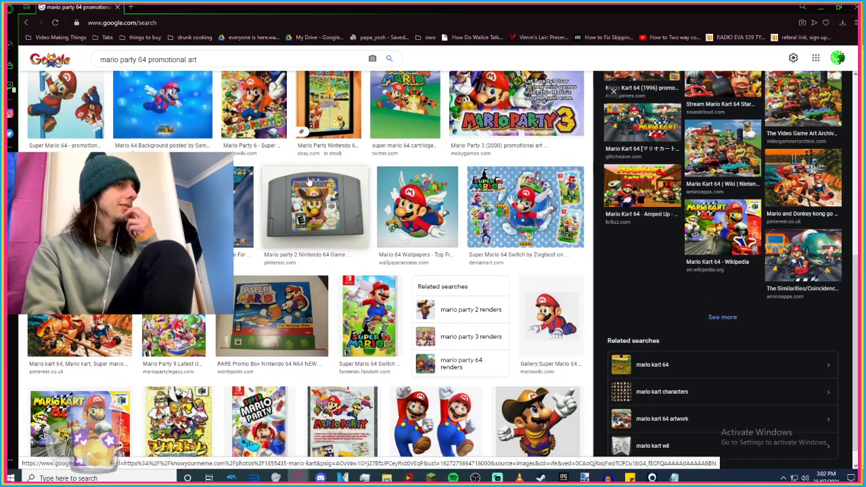
scroll(300, 175, up, 1)
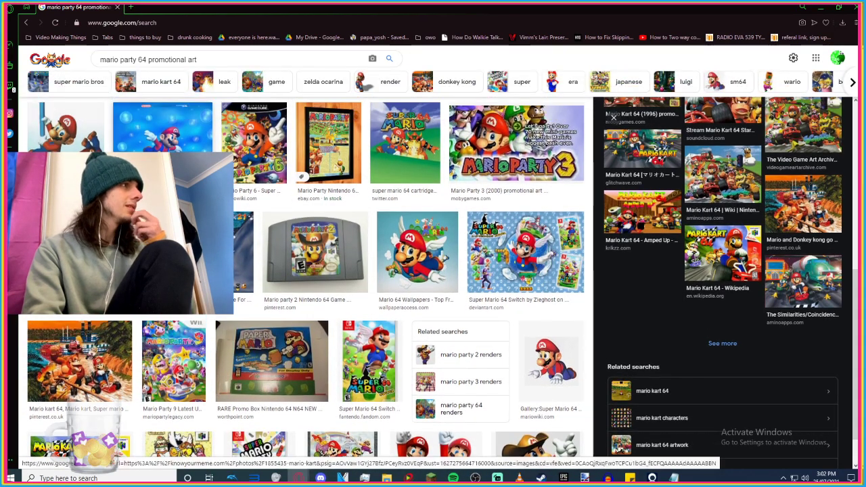
click(162, 129)
scroll(721, 208, down, 3)
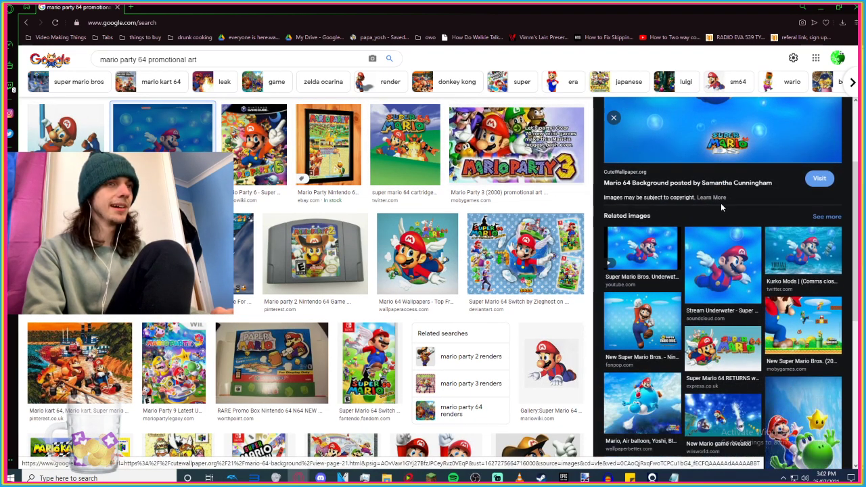
scroll(721, 206, up, 3)
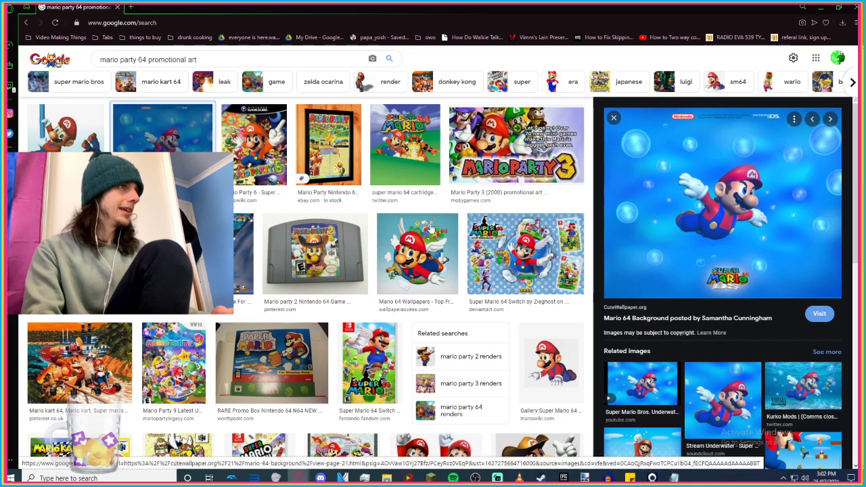
click(78, 263)
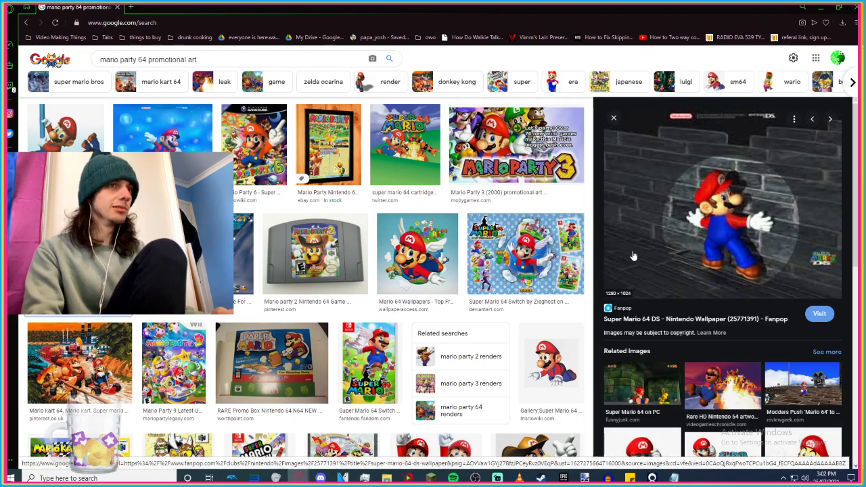
scroll(650, 276, down, 2)
scroll(650, 276, up, 1)
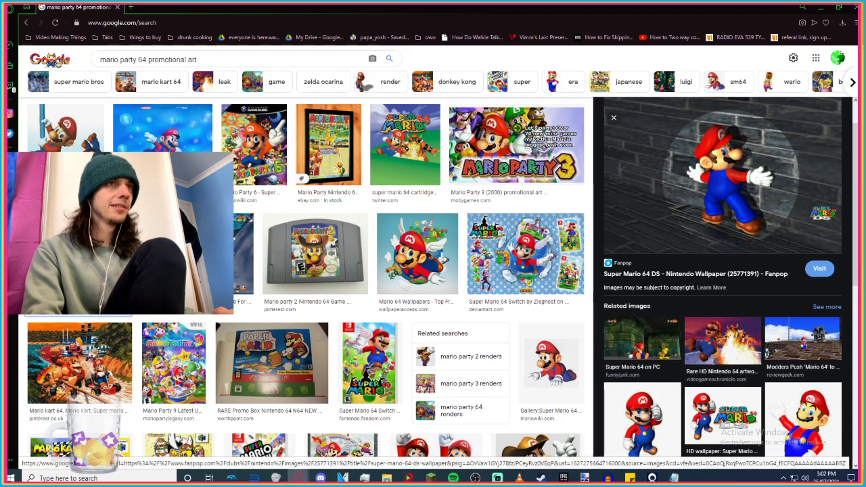
scroll(318, 235, down, 2)
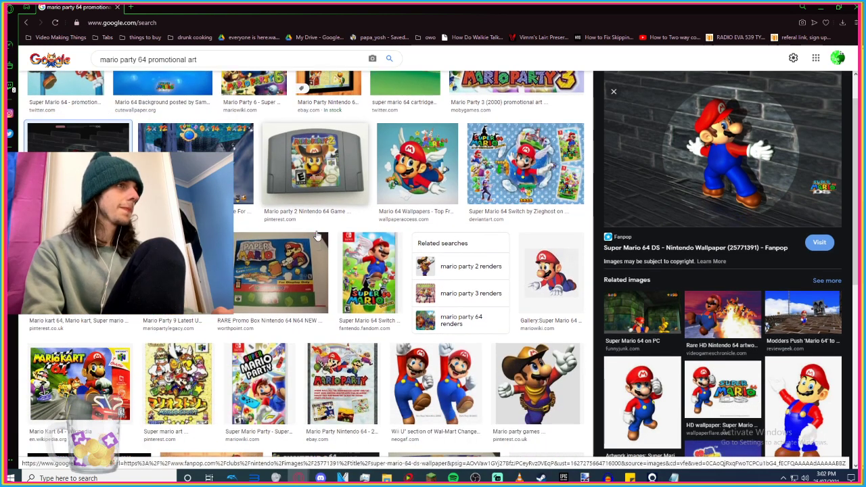
click(362, 267)
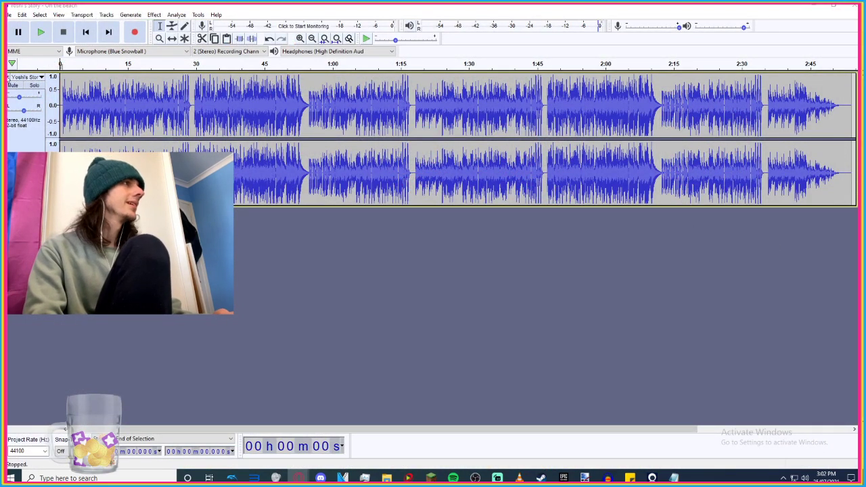
Clear the Yoshi's Story track from the project and import the Peaceful Mushroom Village MP3 from the desktop.
key(ctrl+a)
key(Delete)
key(super+d)
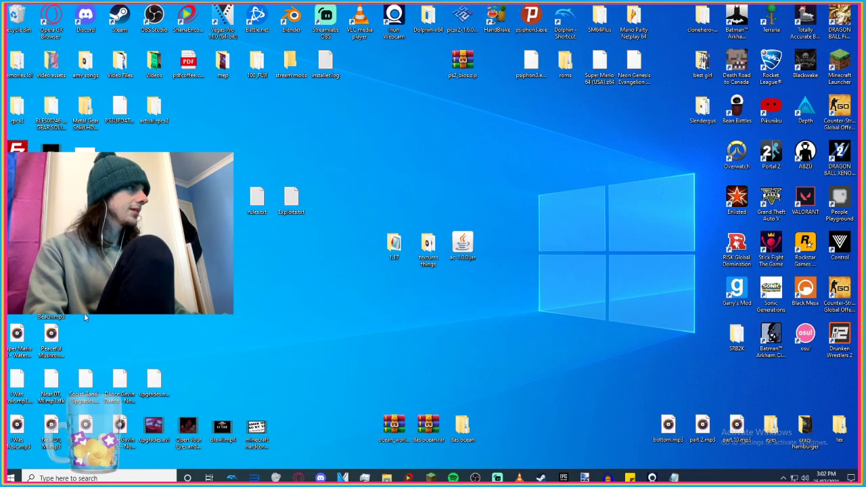
drag(51, 335, 503, 299)
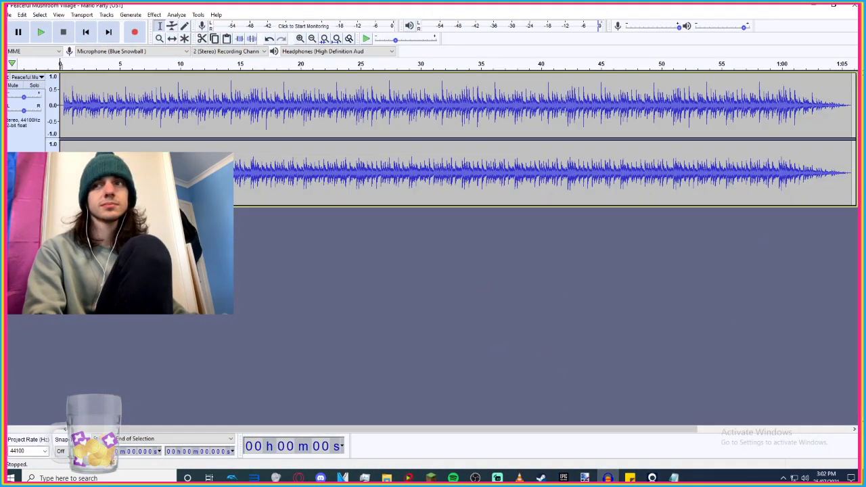
Look over the overworld track filenames on the Minecraft Wiki music page and dismiss the volume mixer.
key(alt+Tab)
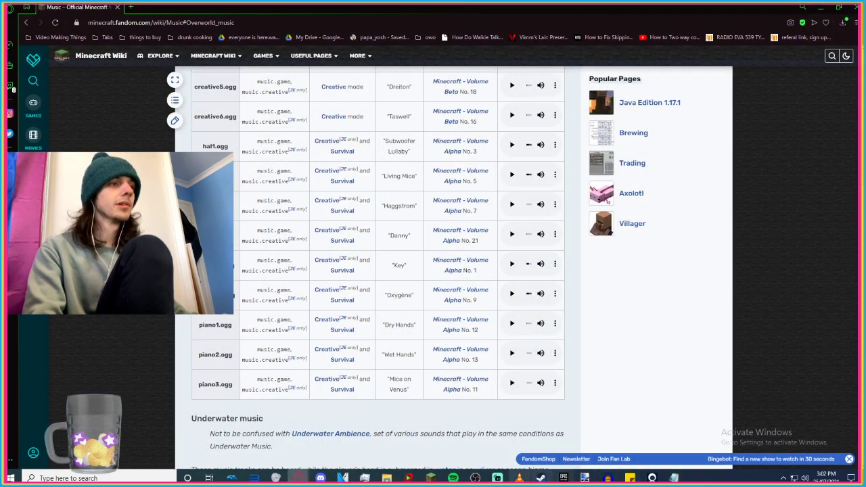
click(308, 479)
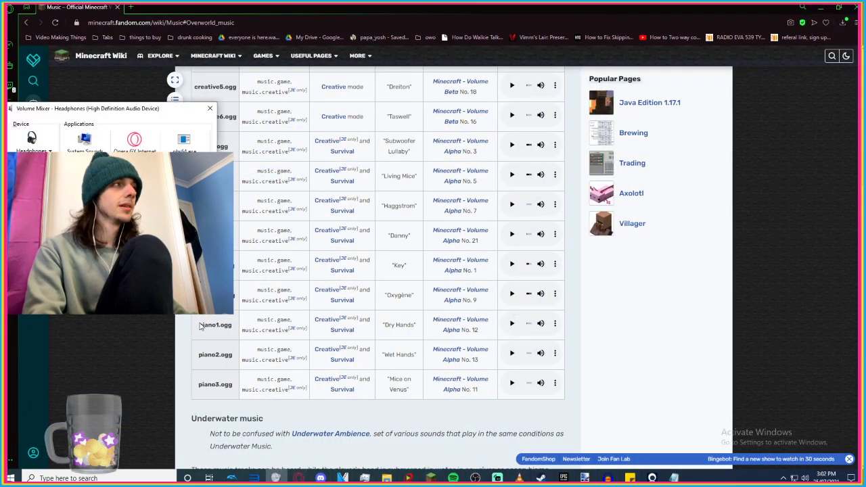
click(210, 108)
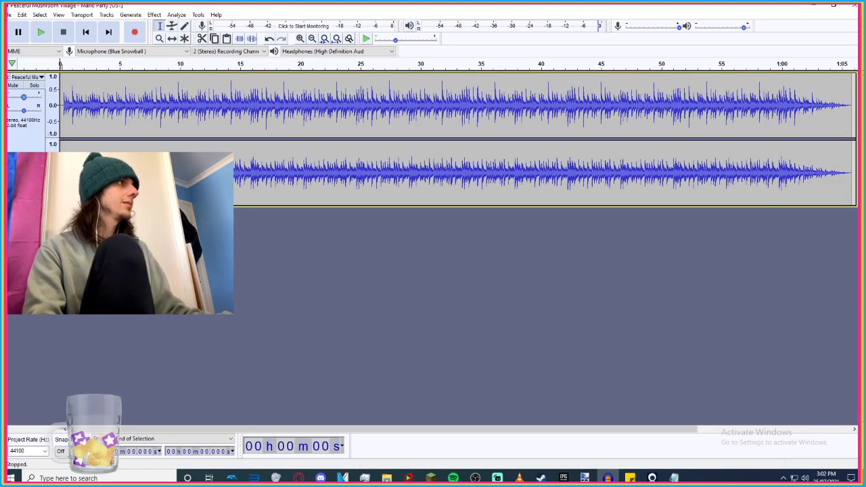
Play the Peaceful Mushroom Village track while lowering its gain to -10 dB, and stop playback.
key(space)
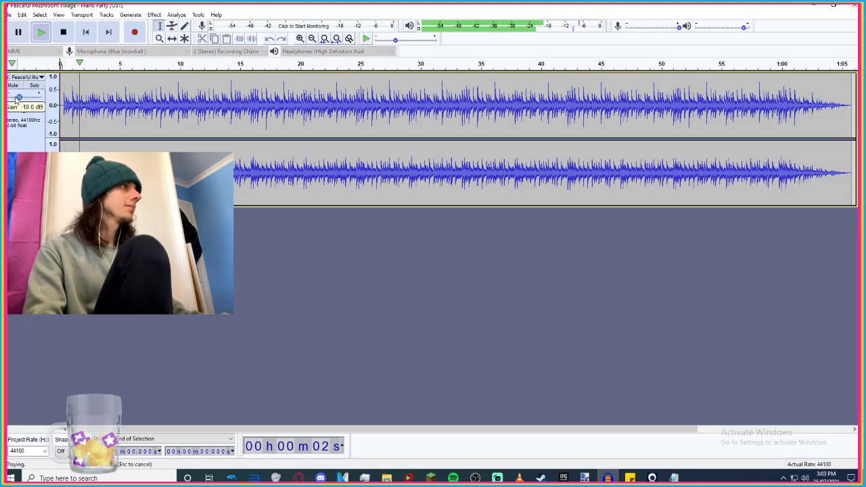
click(63, 32)
Export the Peaceful Mushroom Village track as an OGG into the game folder and remove it from the project.
click(9, 14)
mouse_move(38, 81)
click(144, 101)
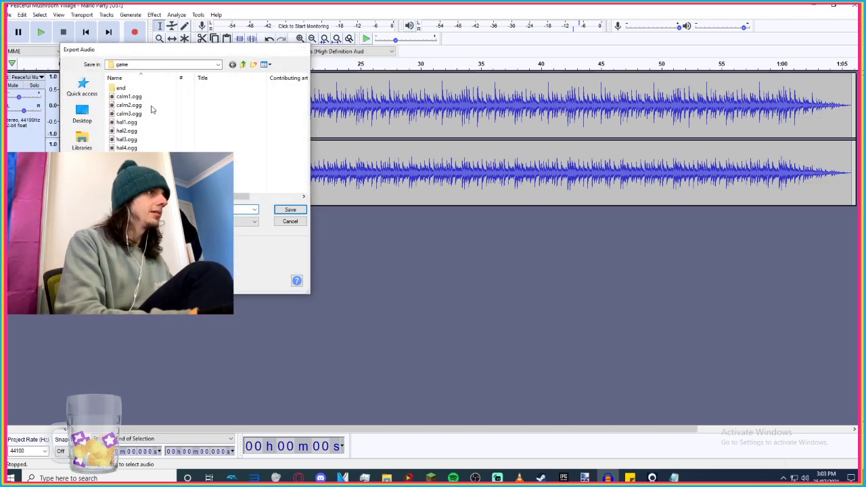
key(Return)
key(Return)
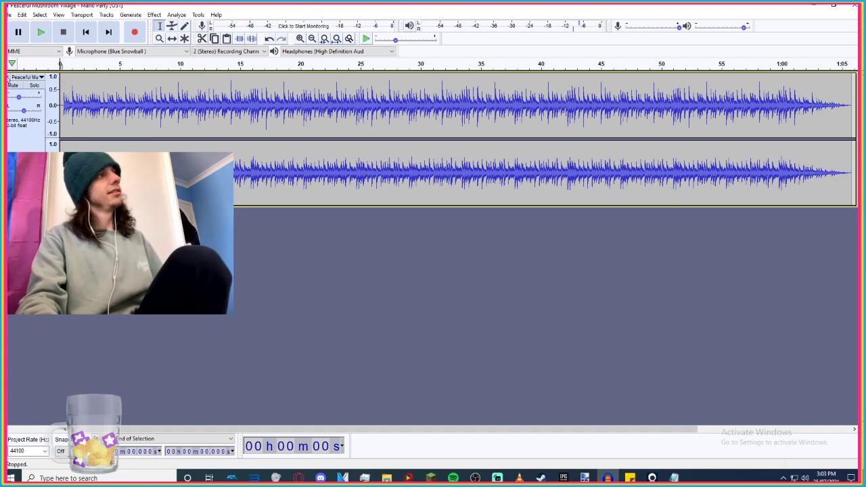
click(10, 77)
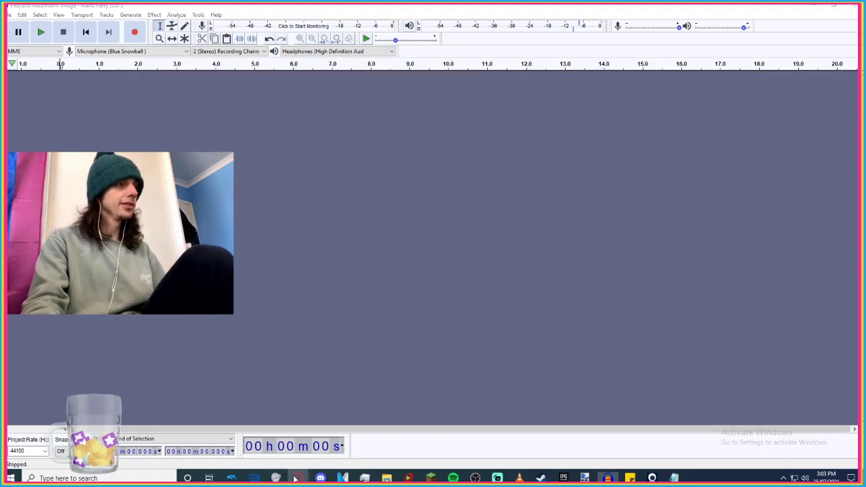
Examine the overworld, underwater, Nether and unclassified track tables on the Minecraft Wiki for filenames and where each track plays.
mouse_move(298, 478)
click(337, 444)
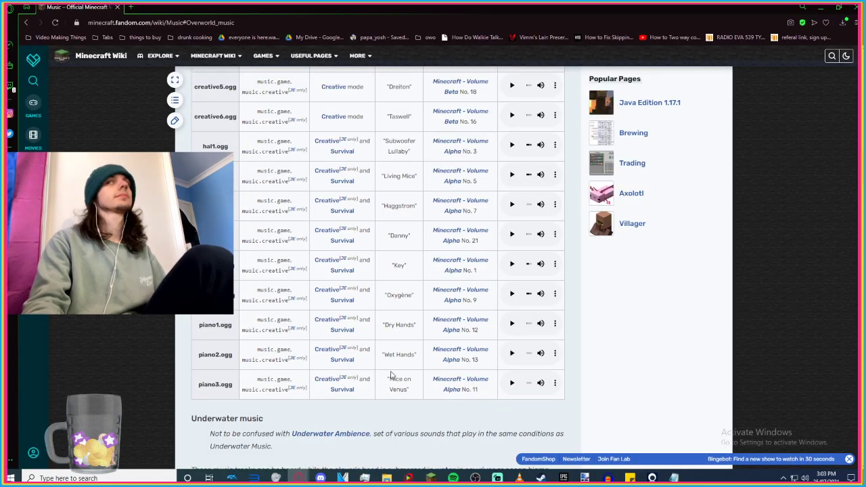
scroll(682, 369, up, 1)
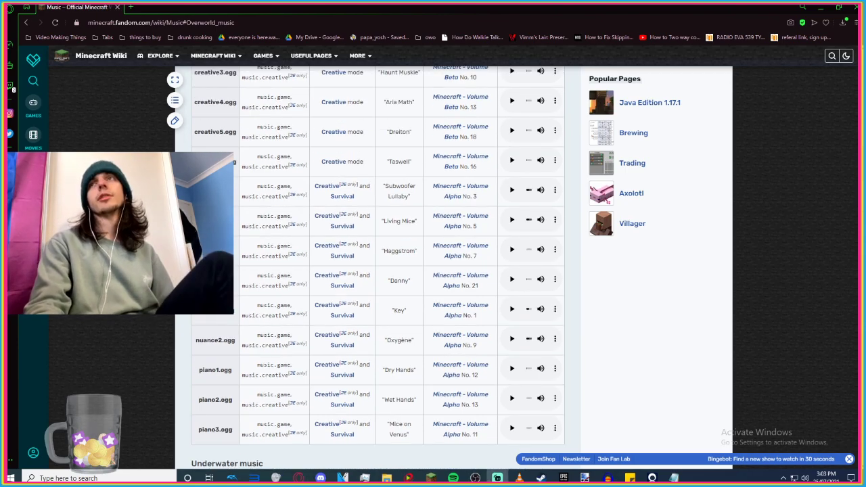
scroll(558, 305, up, 4)
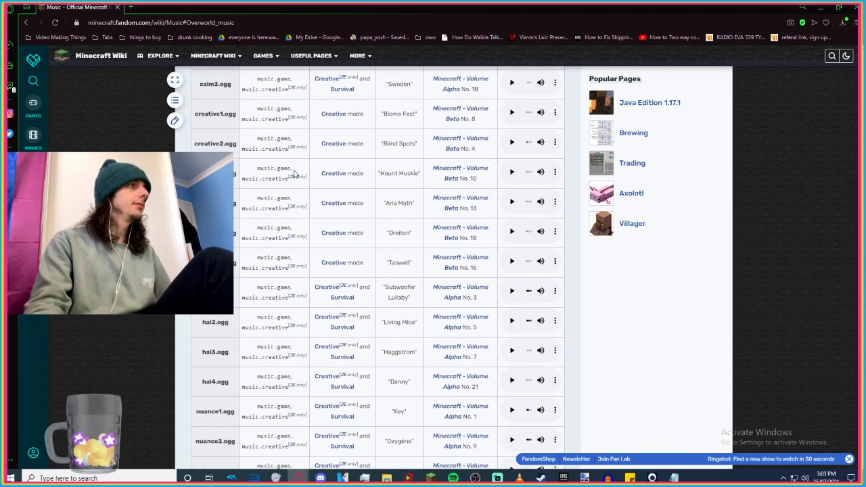
scroll(245, 158, down, 10)
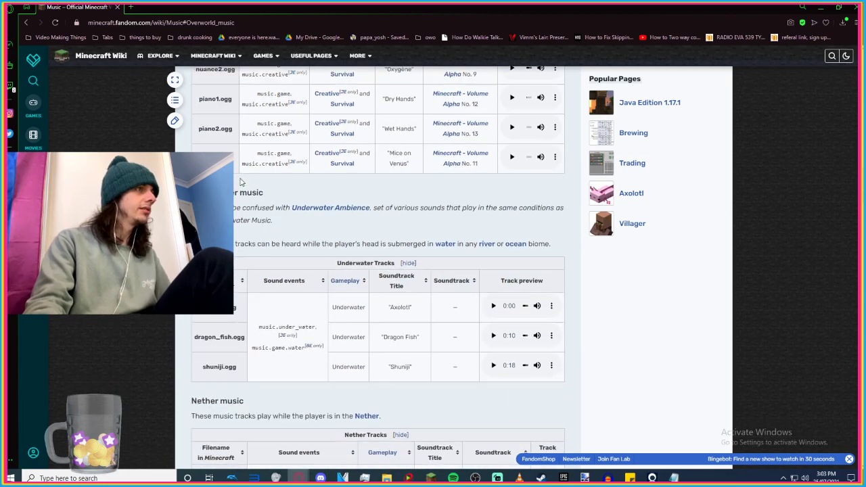
scroll(247, 185, up, 2)
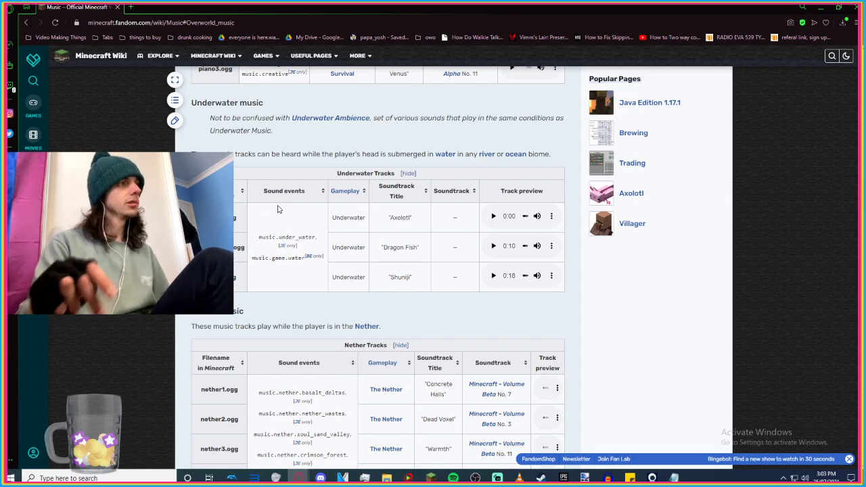
scroll(277, 209, down, 6)
scroll(277, 203, up, 3)
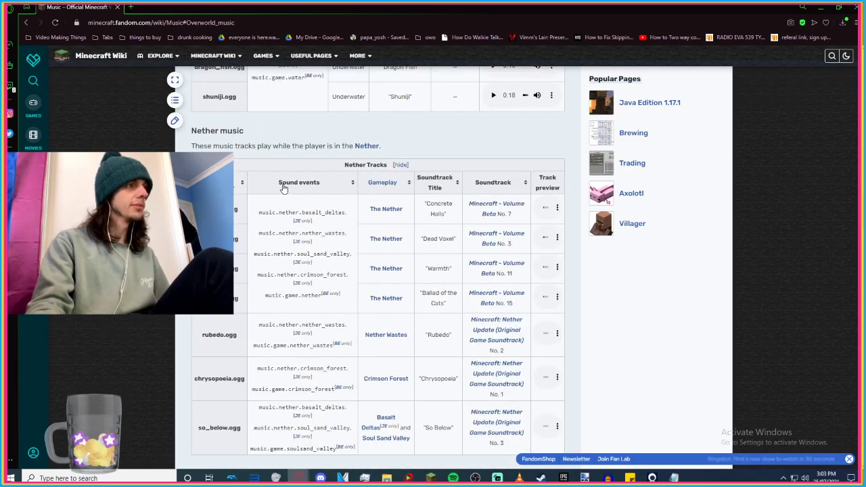
scroll(212, 385, down, 4)
scroll(212, 385, down, 3)
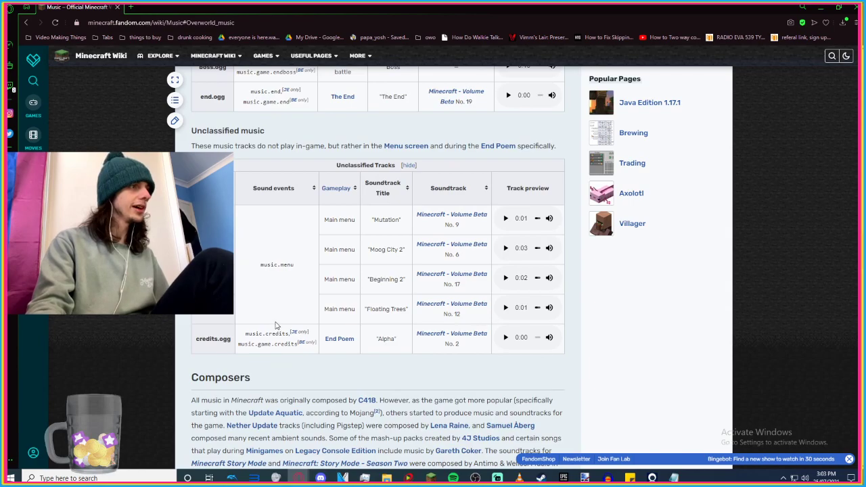
scroll(276, 325, up, 14)
scroll(276, 312, down, 2)
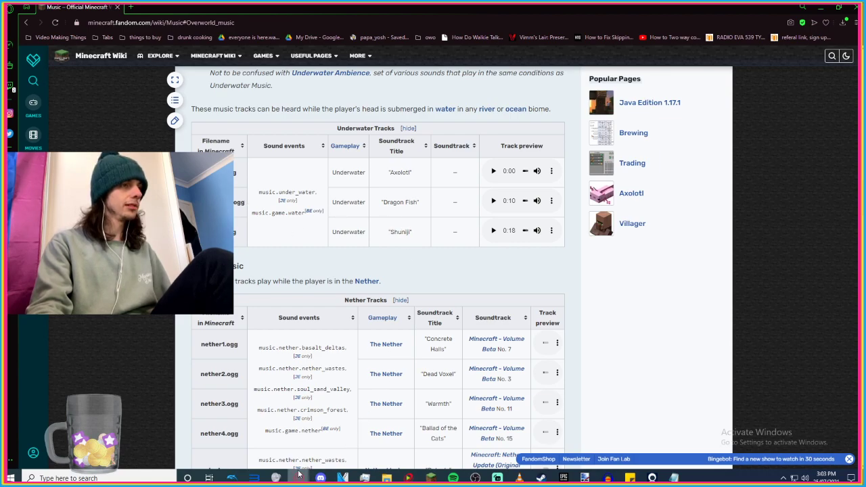
click(825, 6)
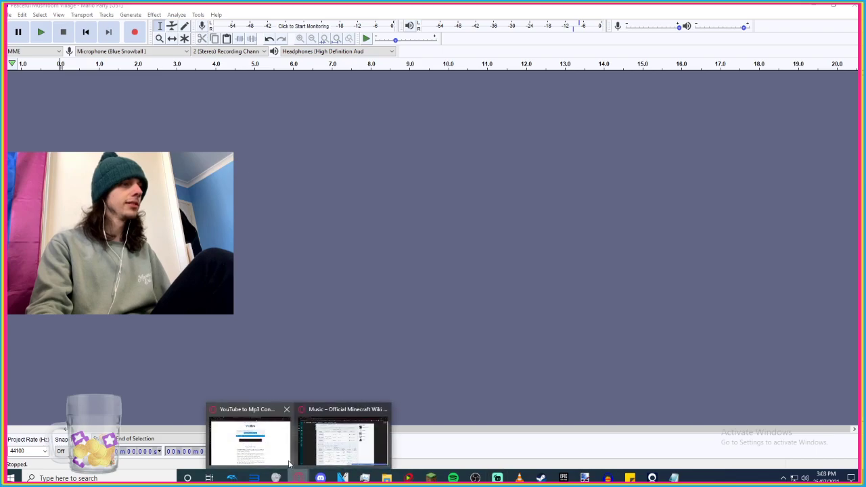
click(300, 479)
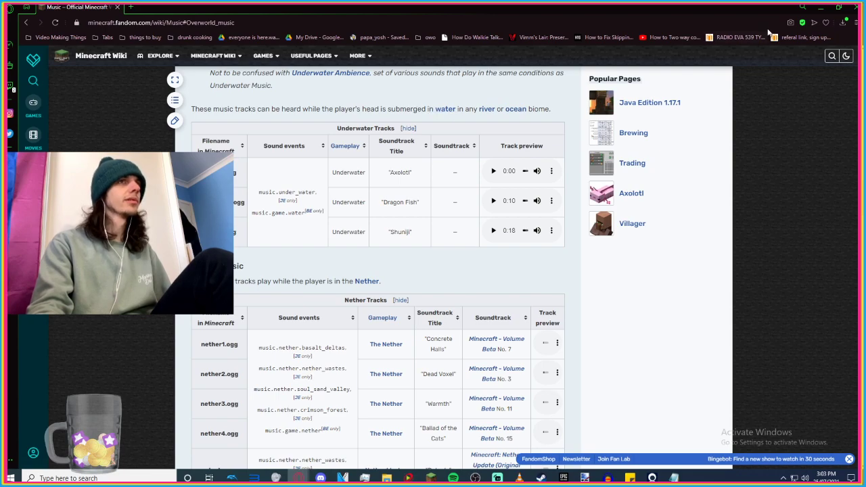
click(824, 7)
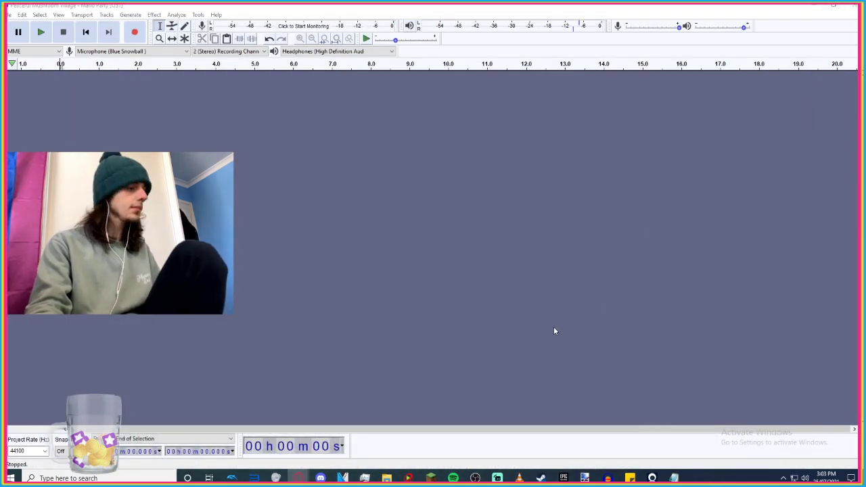
Import the Super Mario 64 Dire Dire Docks MP3 from the desktop and lower its gain while previewing it.
key(super+d)
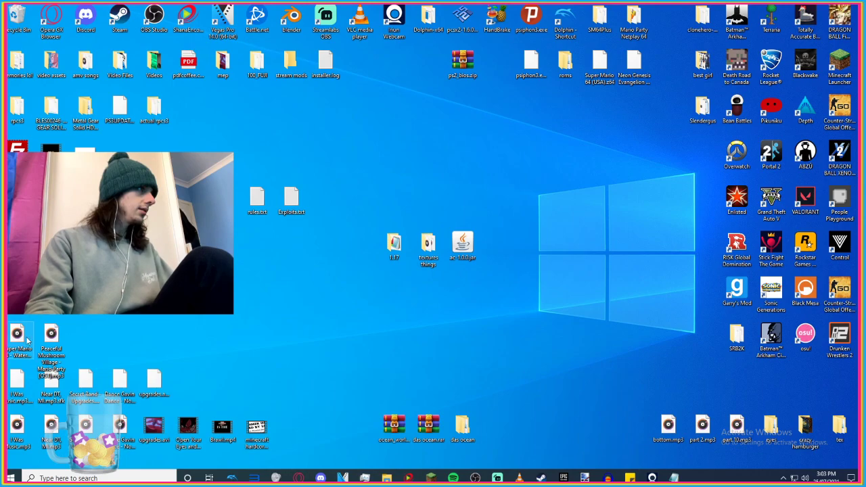
drag(27, 342, 235, 283)
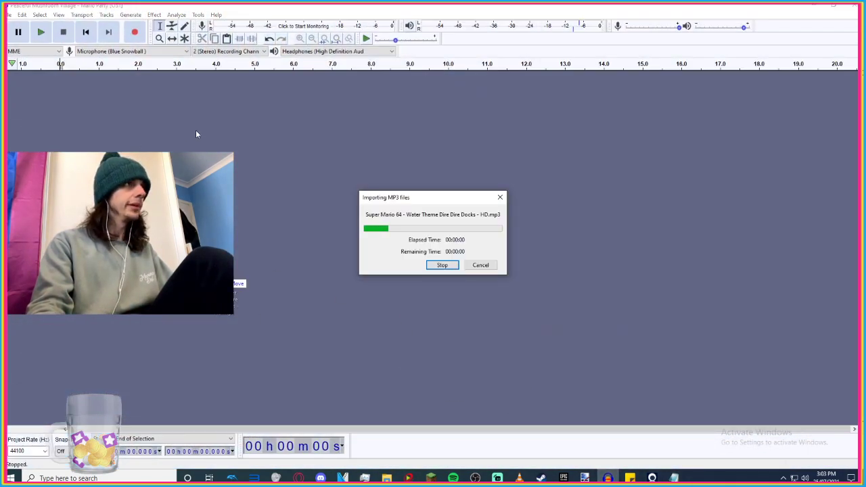
key(space)
drag(23, 99, 18, 99)
key(space)
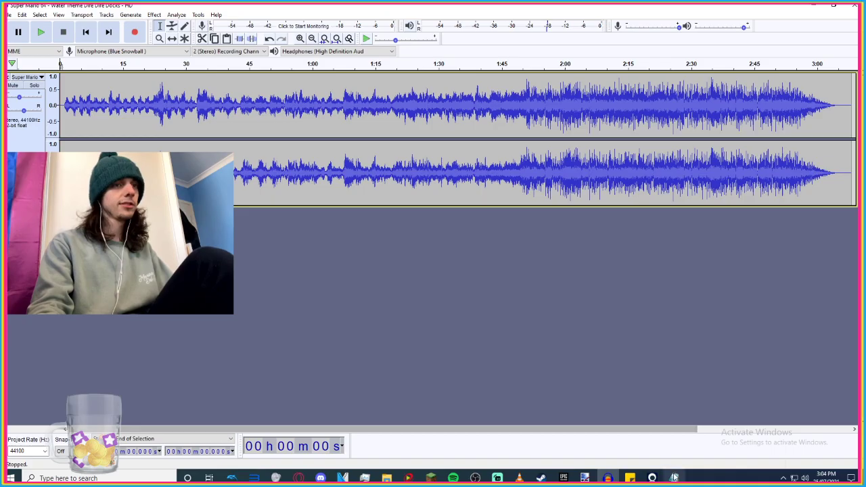
Switch to the 1.17.json file in Notepad and find the next "music" entries up to the water music path.
click(498, 478)
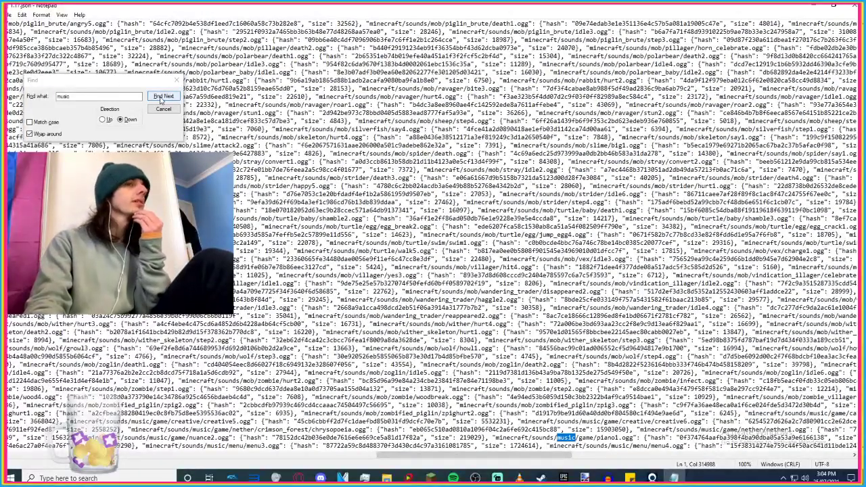
click(161, 97)
click(160, 96)
click(160, 96)
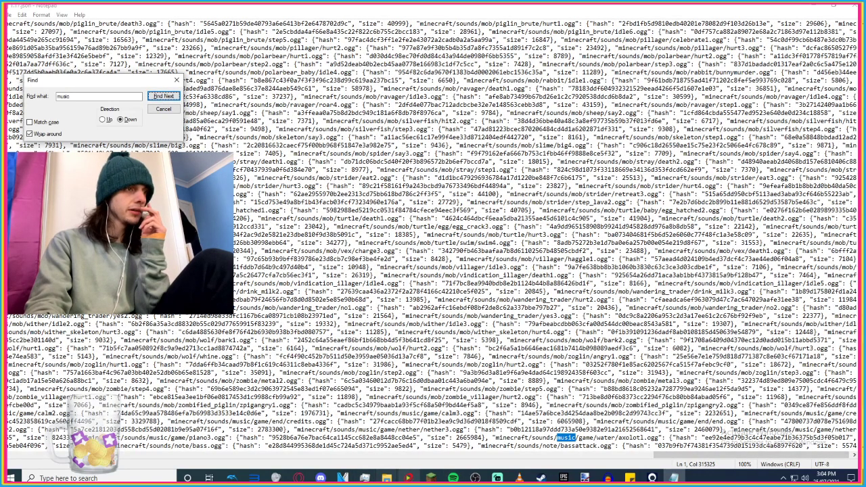
Create a folder named water inside the resource pack's music/game folder and open it.
click(386, 478)
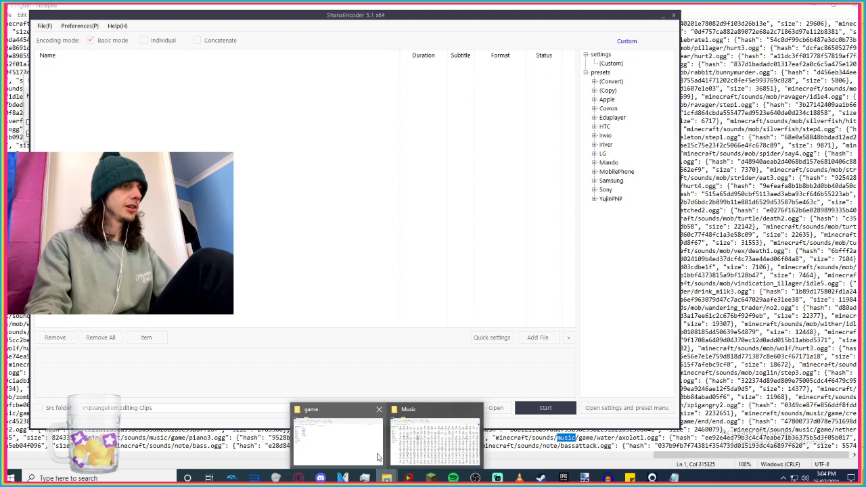
click(675, 15)
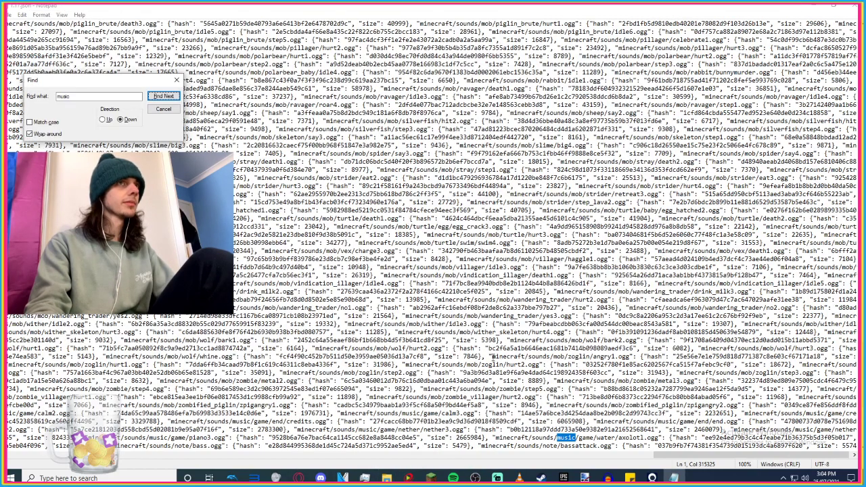
click(387, 478)
click(337, 437)
right_click(290, 264)
mouse_move(354, 381)
click(416, 382)
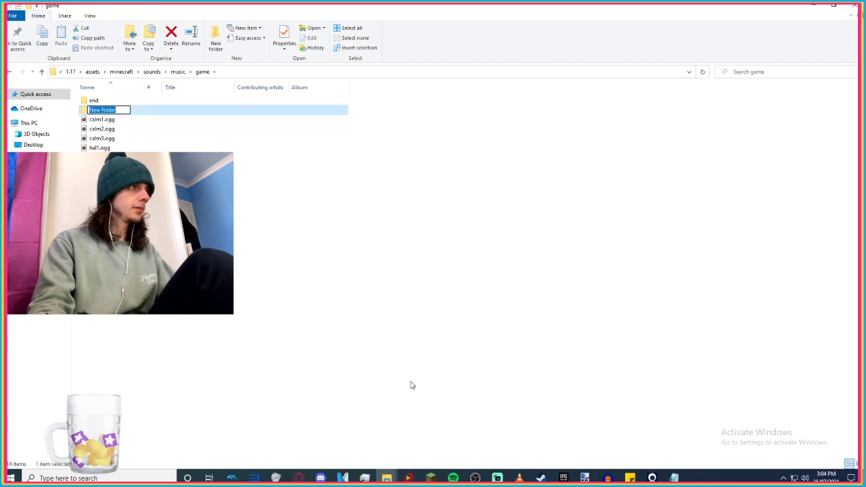
key(Return)
key(Return)
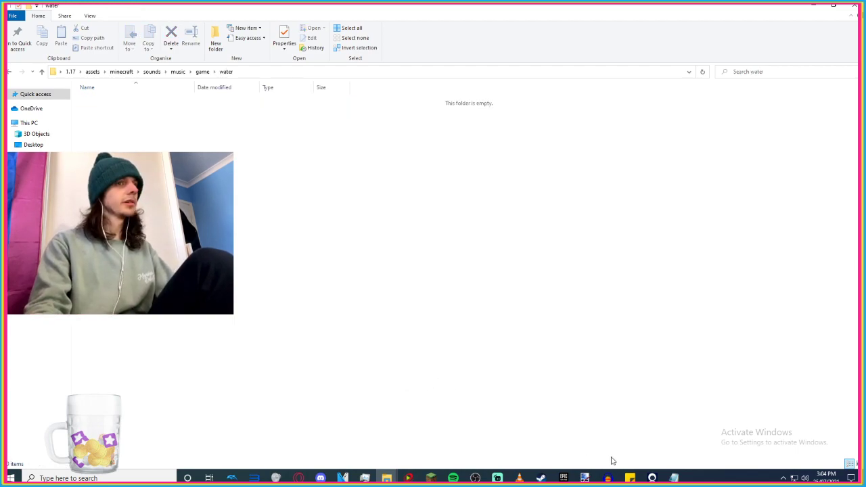
Export the Dire Dire Docks track as an OGG, taking the filename axolotl.ogg from 1.17.json and accepting the metadata tags.
key(alt+Tab)
click(9, 15)
mouse_move(40, 81)
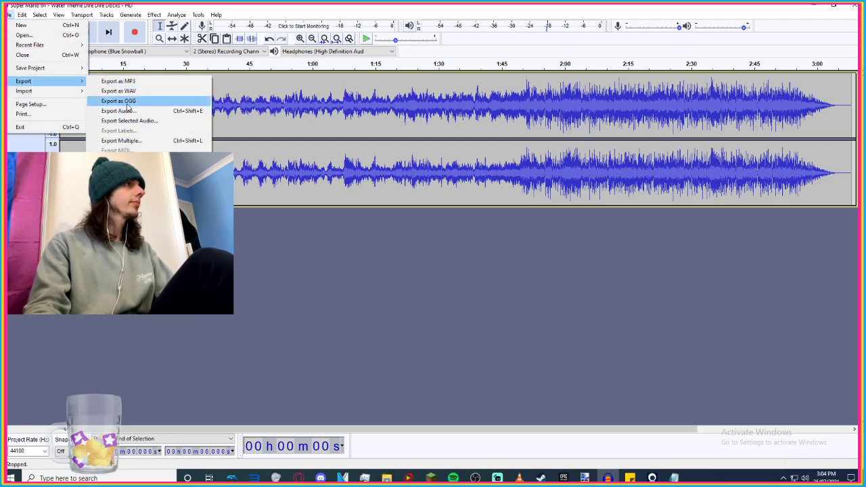
click(126, 103)
click(674, 478)
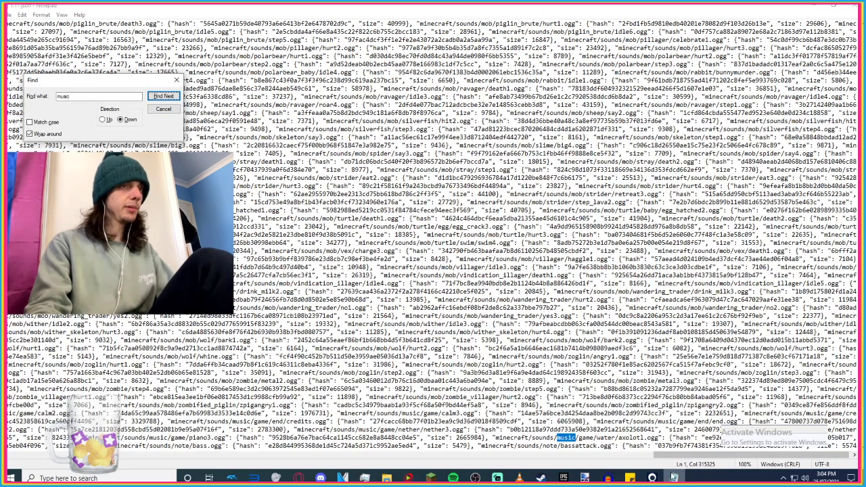
click(621, 438)
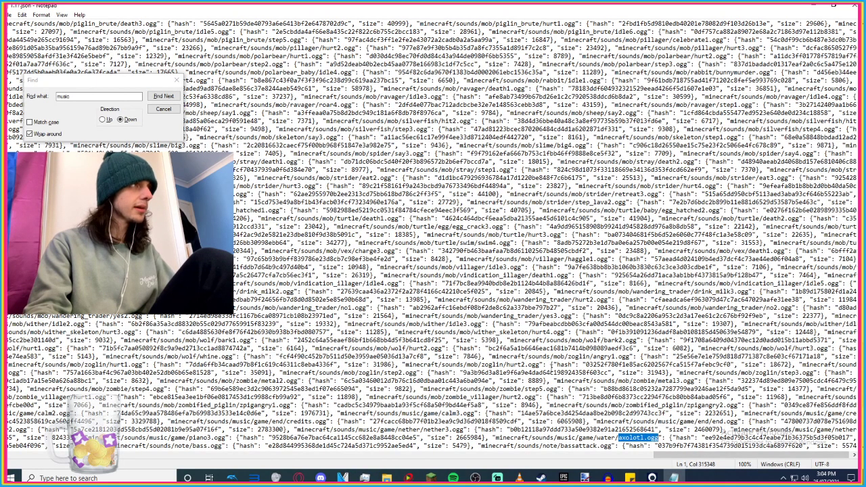
click(607, 479)
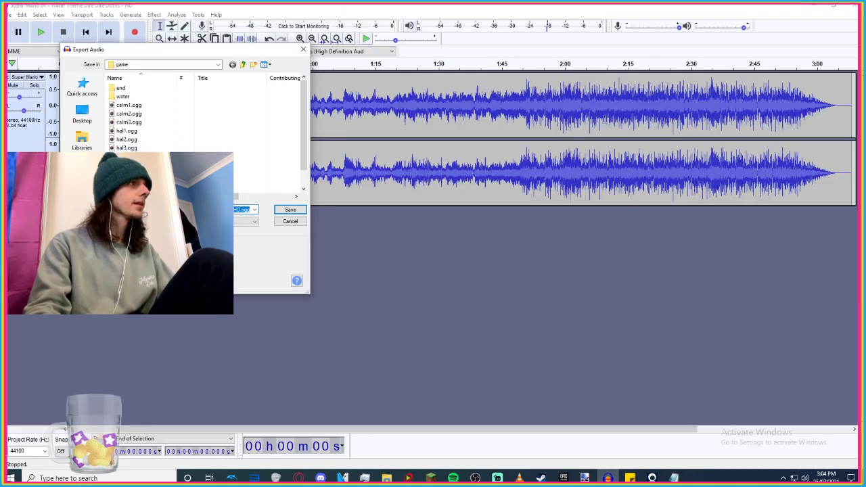
key(Return)
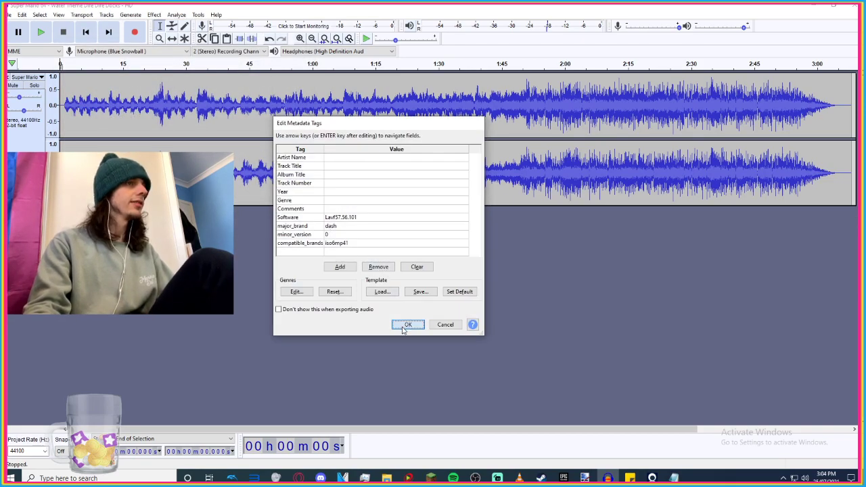
click(404, 323)
mouse_move(387, 477)
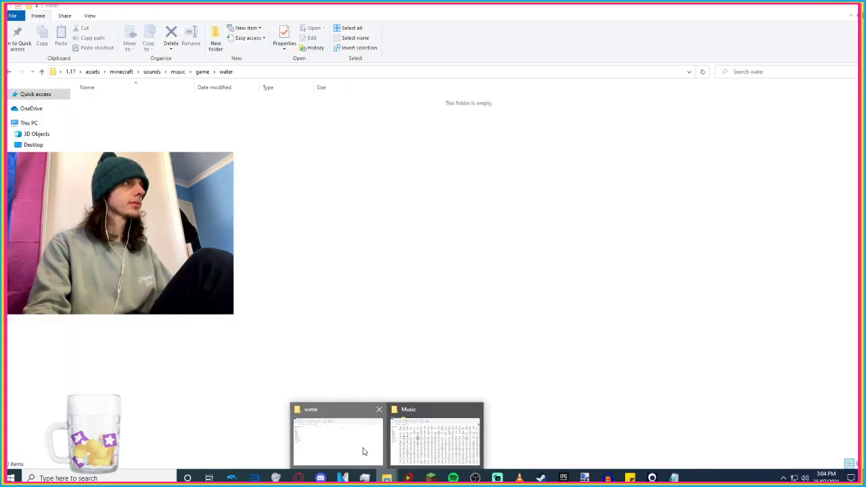
Move the exported axolotl.ogg from the resource pack's music/game folder into its water subfolder.
click(362, 449)
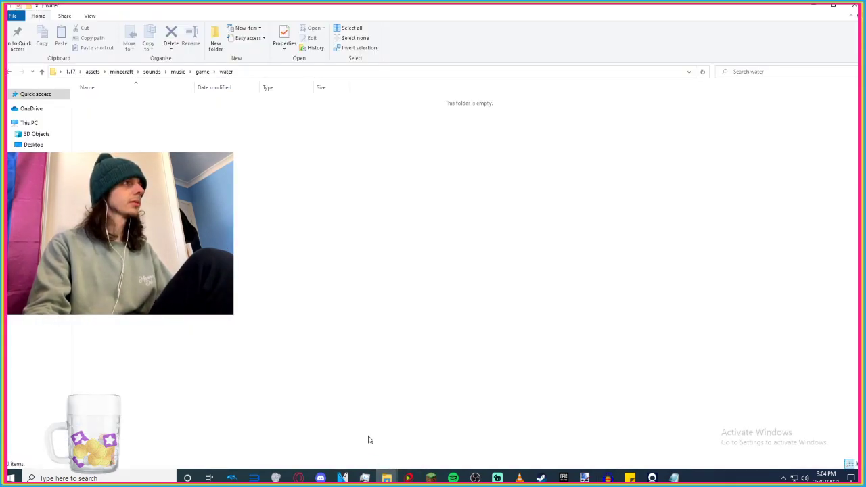
click(202, 71)
click(608, 478)
click(608, 478)
click(103, 119)
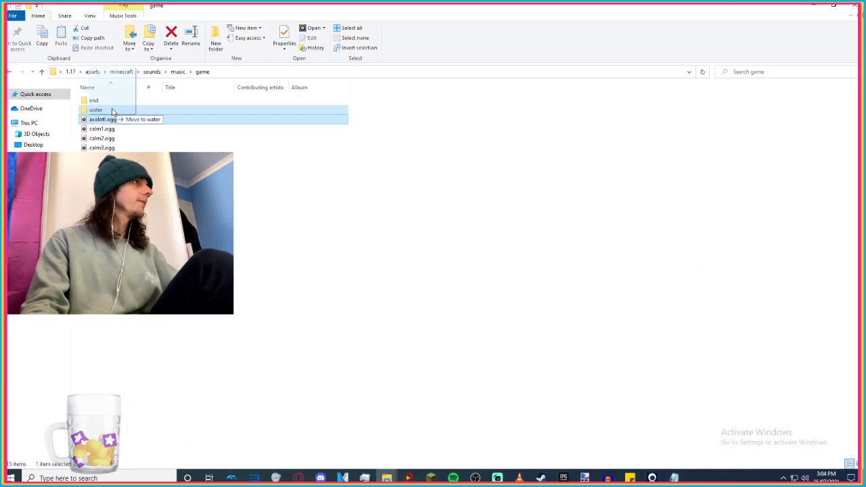
key(Delete)
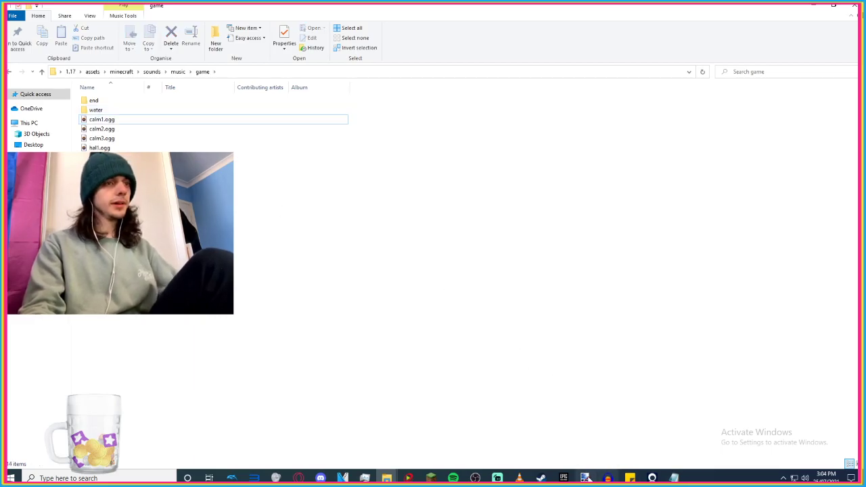
Replace the Dire Dire Docks track in Audacity with the Zora's Domain MP3 from the desktop and lower its gain while previewing it.
click(607, 478)
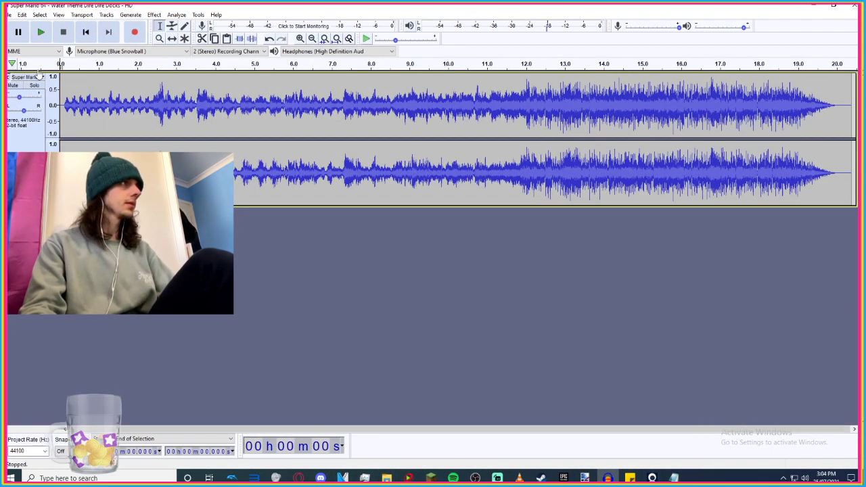
click(14, 78)
click(817, 6)
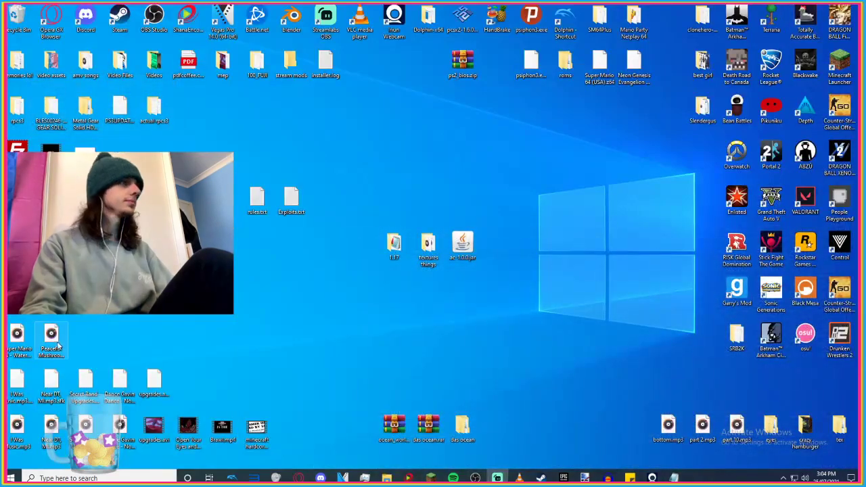
drag(51, 287, 346, 241)
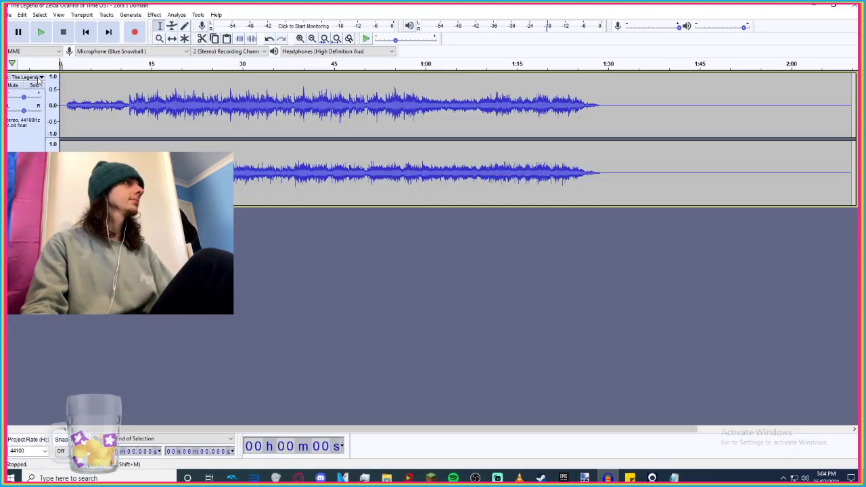
key(space)
drag(25, 101, 22, 101)
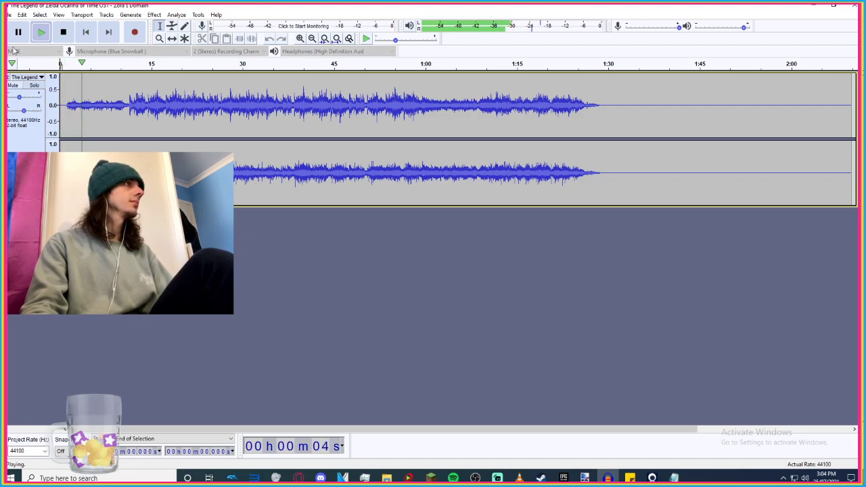
key(space)
Export the Zora's Domain track as shuniji.ogg into the water folder, taking the filename from the Minecraft Wiki and accepting the metadata tags.
click(10, 14)
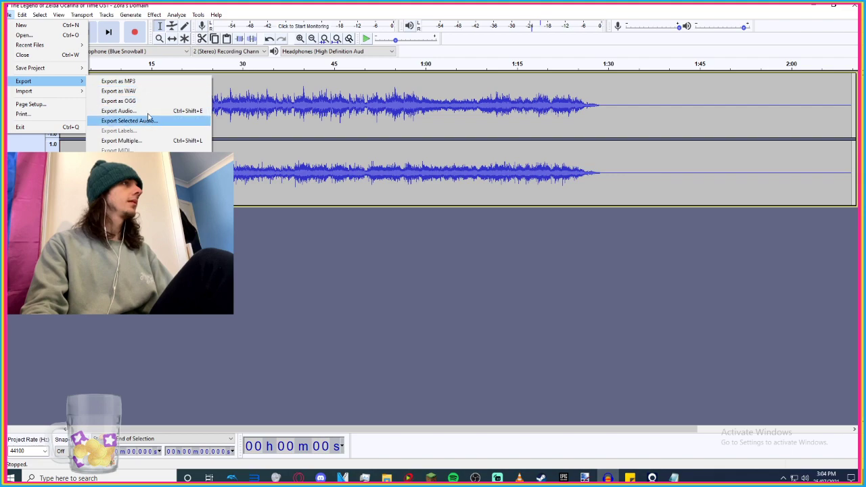
click(481, 197)
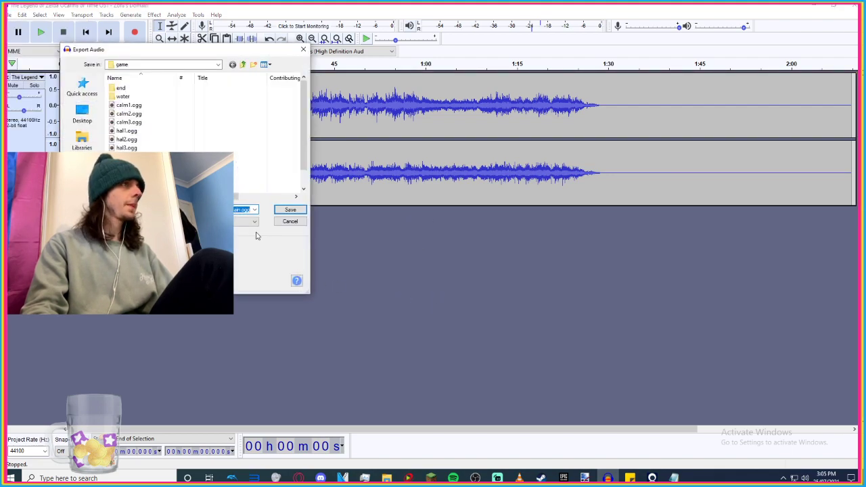
double_click(122, 97)
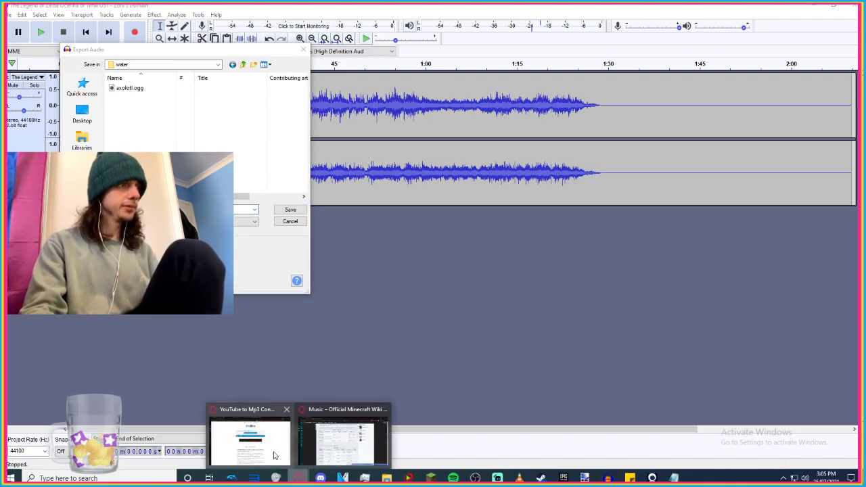
click(338, 437)
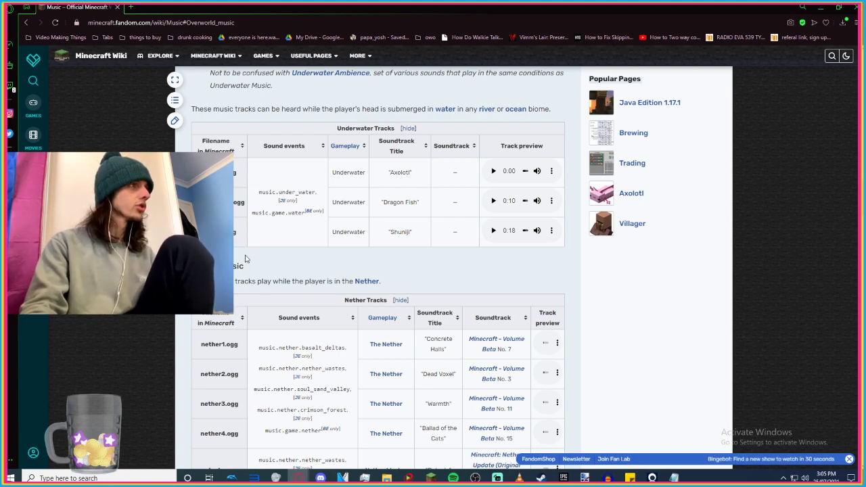
key(alt+Tab)
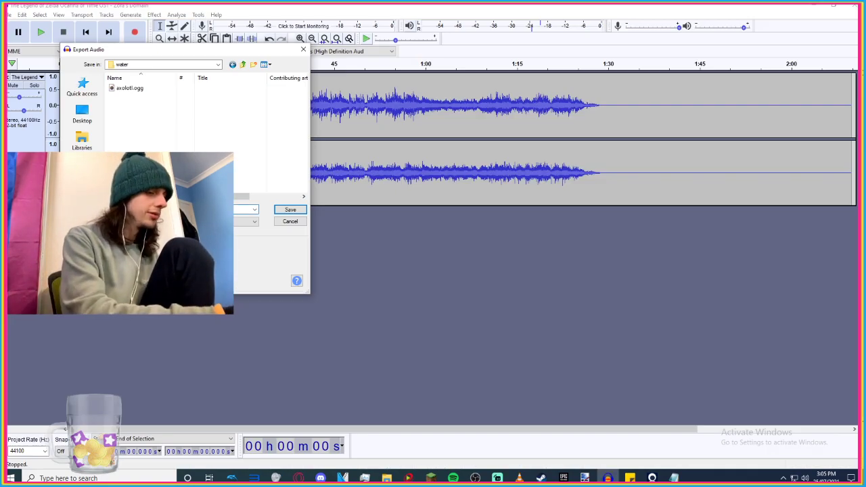
key(Return)
key(Return)
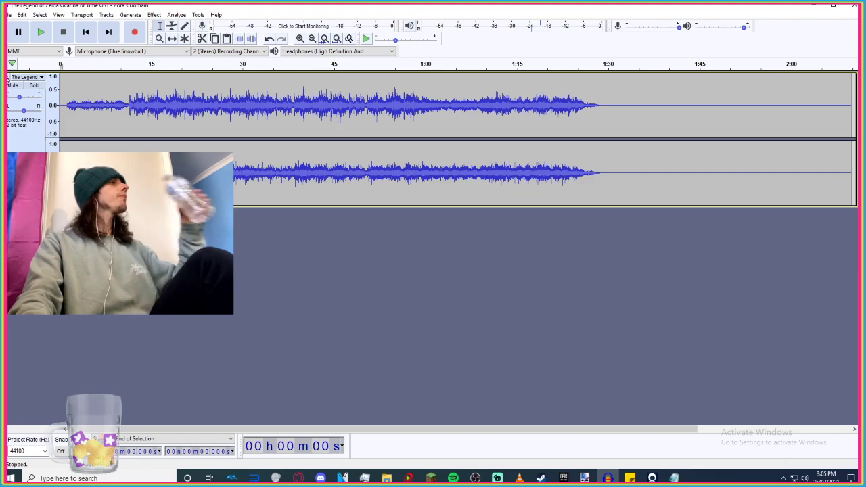
Remove the Zora's Domain track and import the JAWS 1975 Main Title MP3 from the desktop.
click(8, 79)
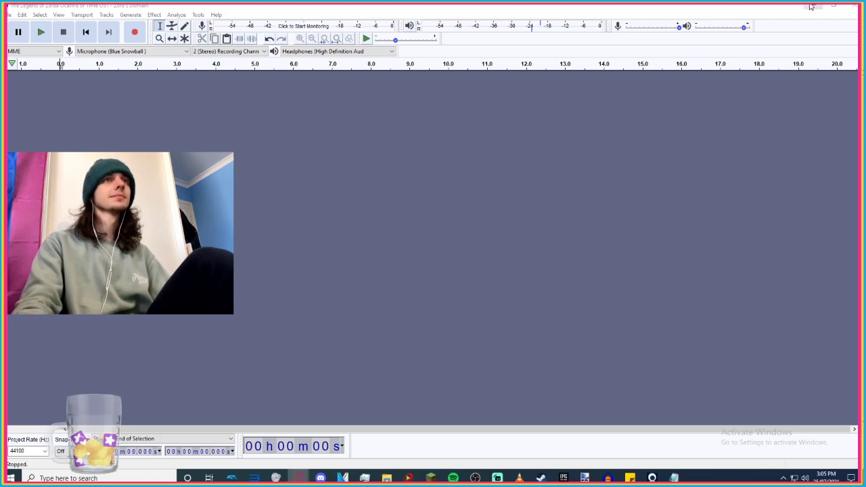
click(298, 478)
click(822, 5)
click(822, 7)
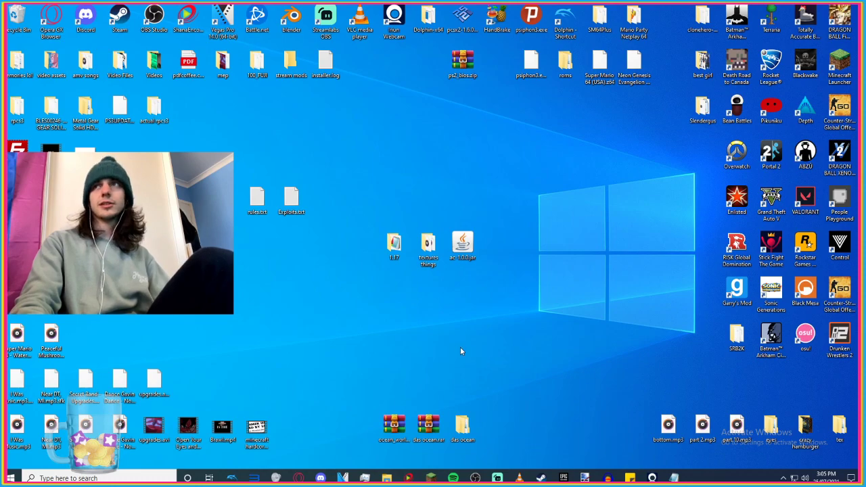
drag(119, 200, 385, 288)
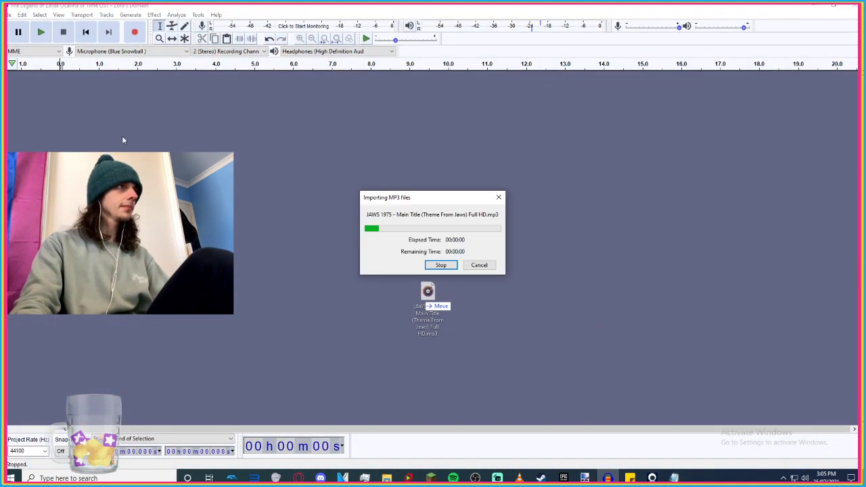
Lower the Jaws track's gain to about -12 dB while previewing several loud passages.
key(space)
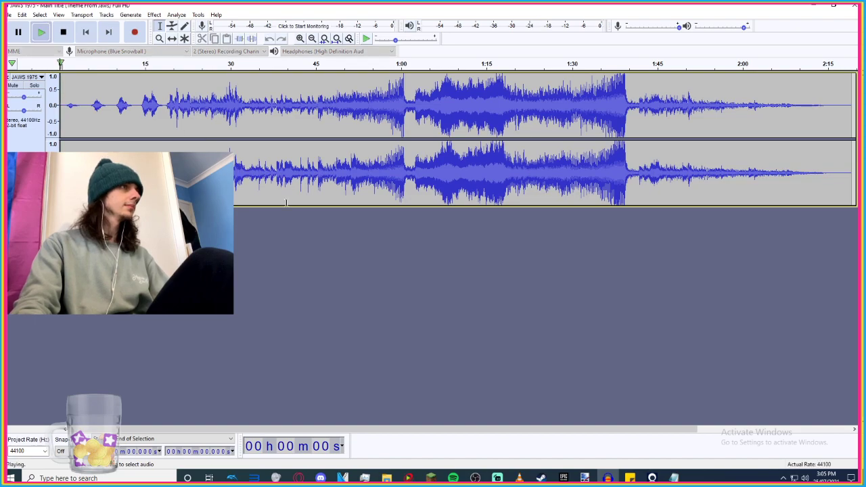
click(375, 63)
drag(23, 98, 18, 98)
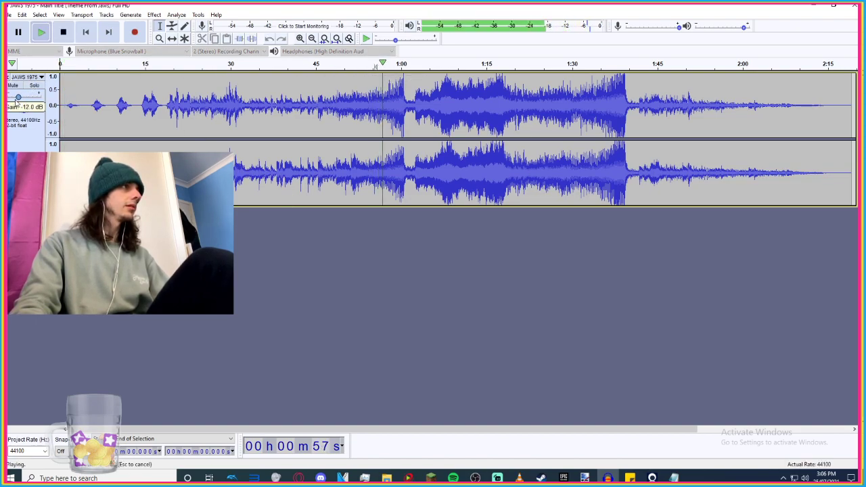
click(441, 63)
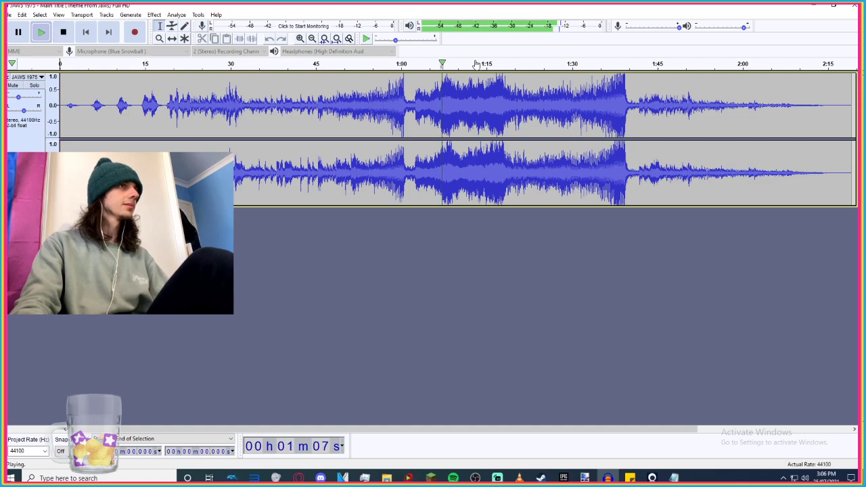
click(502, 63)
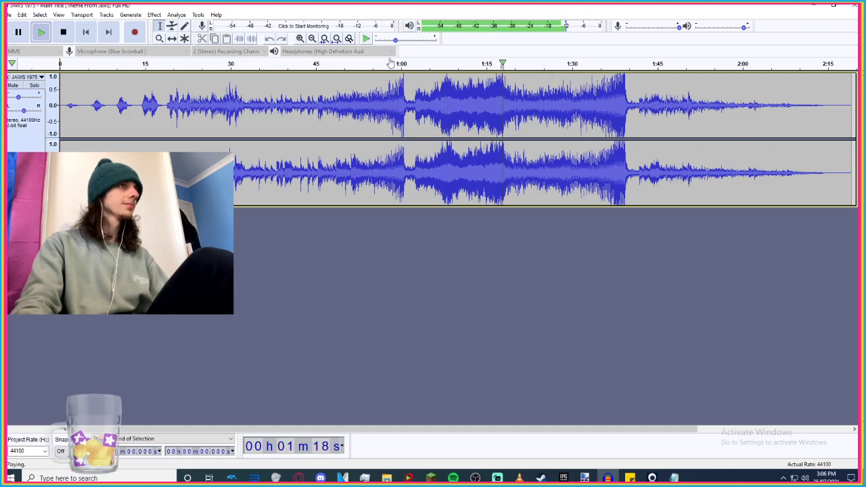
click(86, 31)
Export the Jaws track as an OGG into the water folder under the wiki's Dragon Fish filename, accept the metadata tags, and remove the track.
click(9, 14)
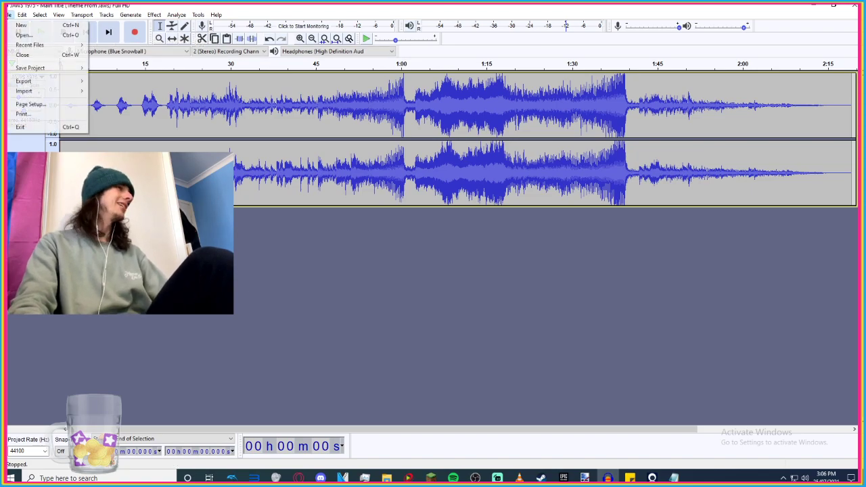
mouse_move(28, 79)
click(118, 100)
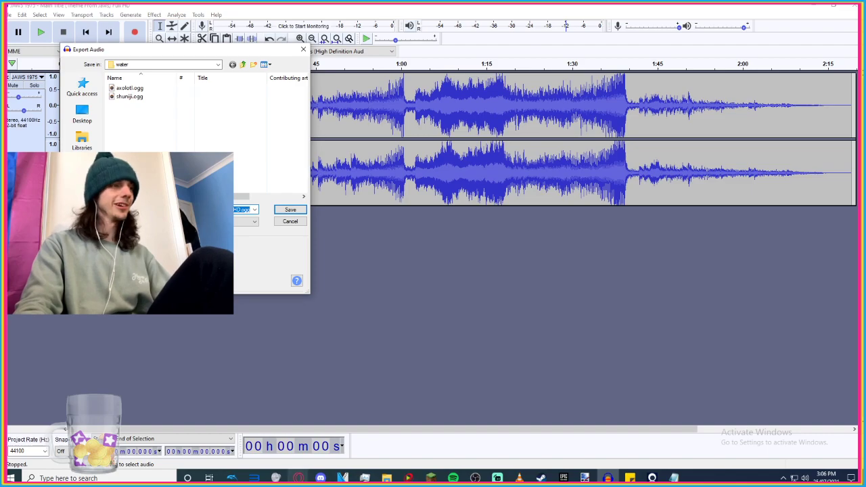
mouse_move(299, 478)
click(338, 440)
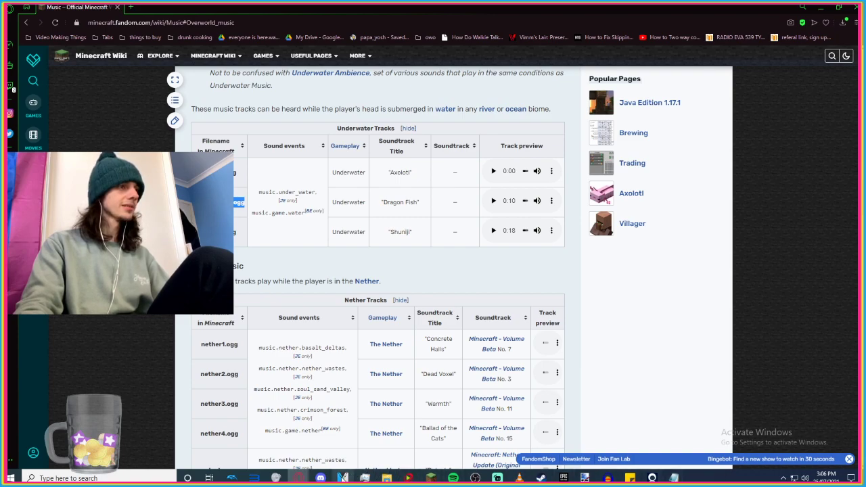
click(607, 478)
key(Return)
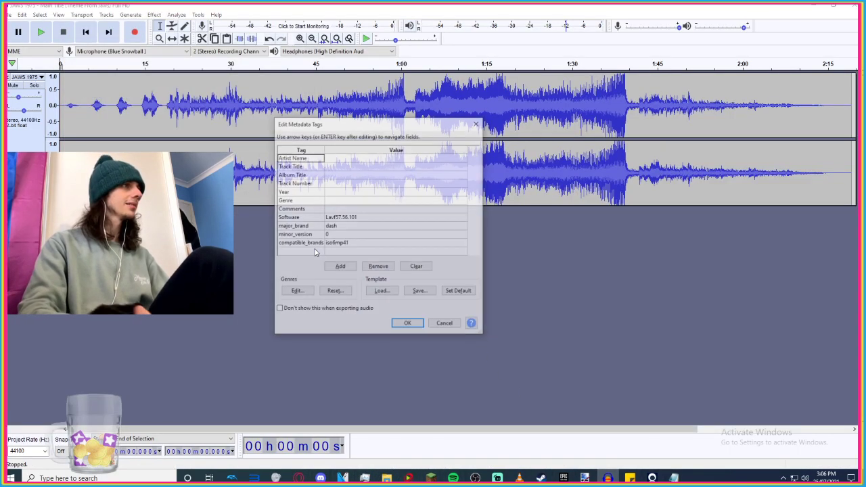
key(Return)
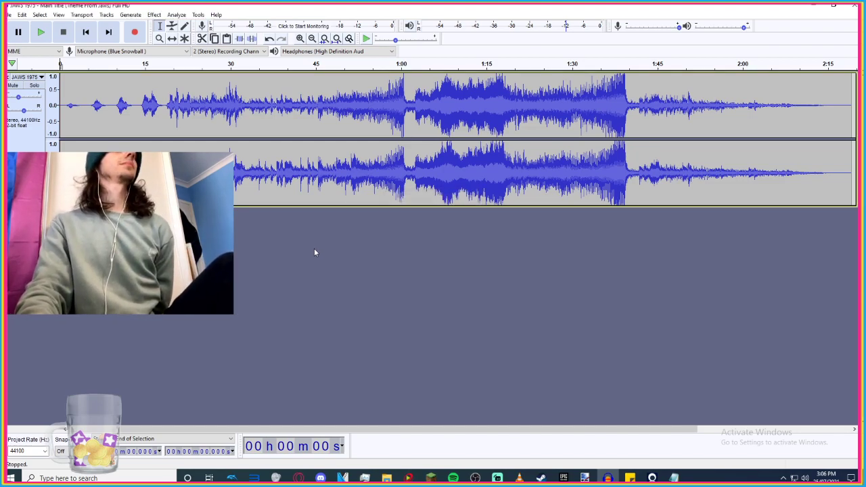
click(9, 77)
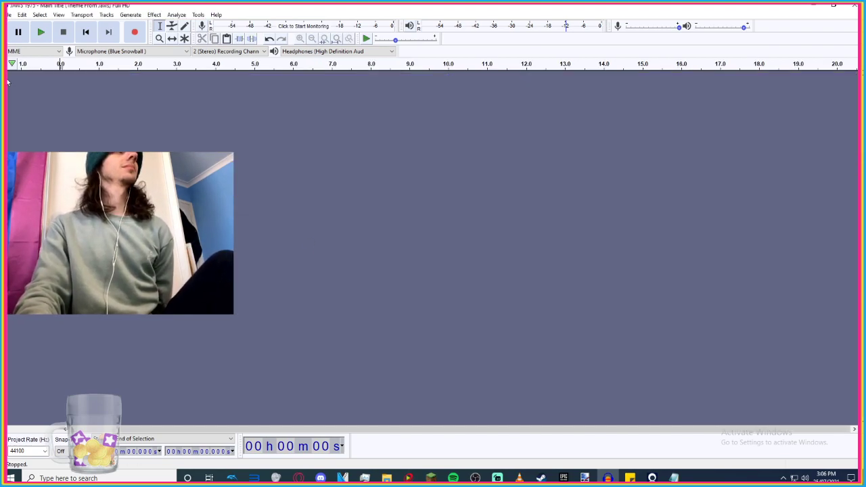
Switch to the Minecraft Wiki music page and examine the filenames in the Nether Tracks table.
mouse_move(298, 478)
click(318, 432)
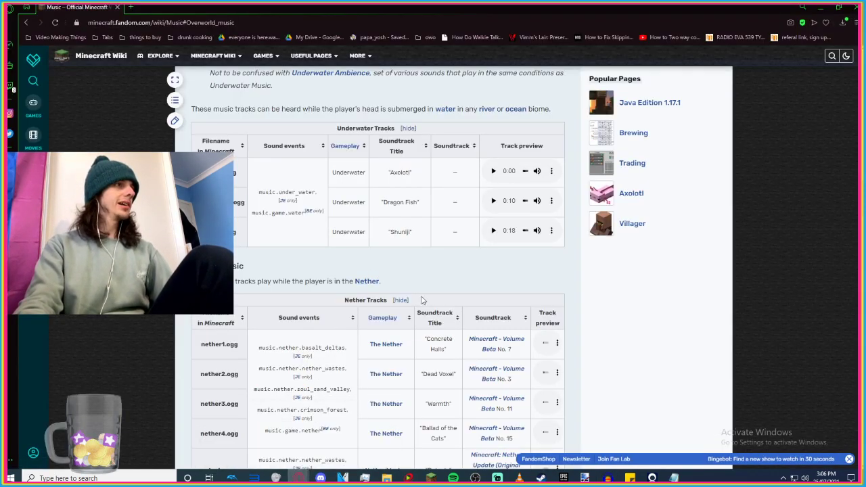
scroll(426, 285, down, 2)
Switch to 1.17.json in Notepad and search through the "music" entries, mostly upward, for the folder paths of the nether music.
click(607, 478)
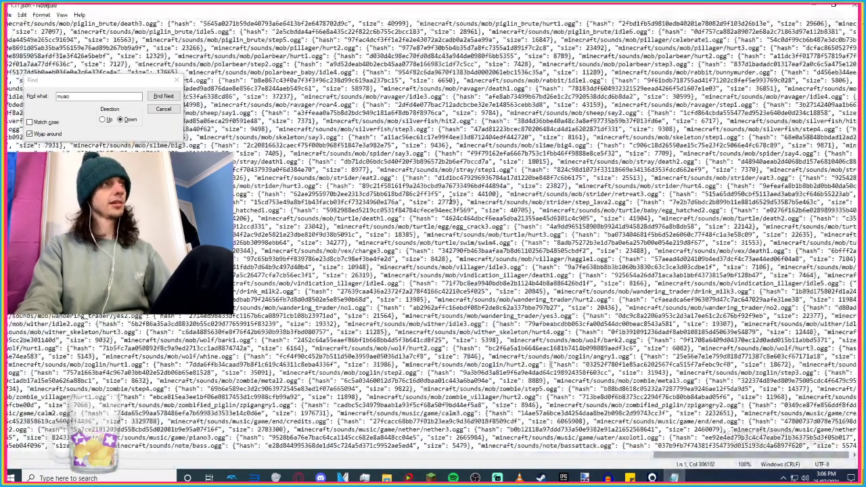
click(164, 96)
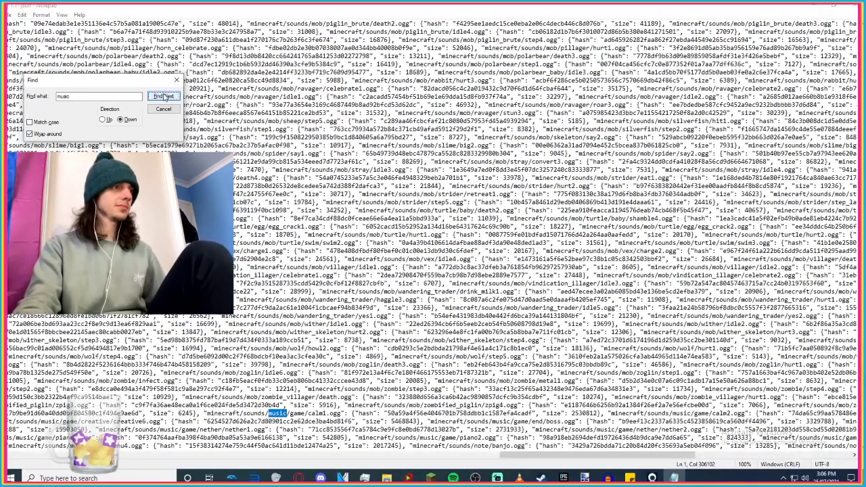
click(102, 119)
click(166, 98)
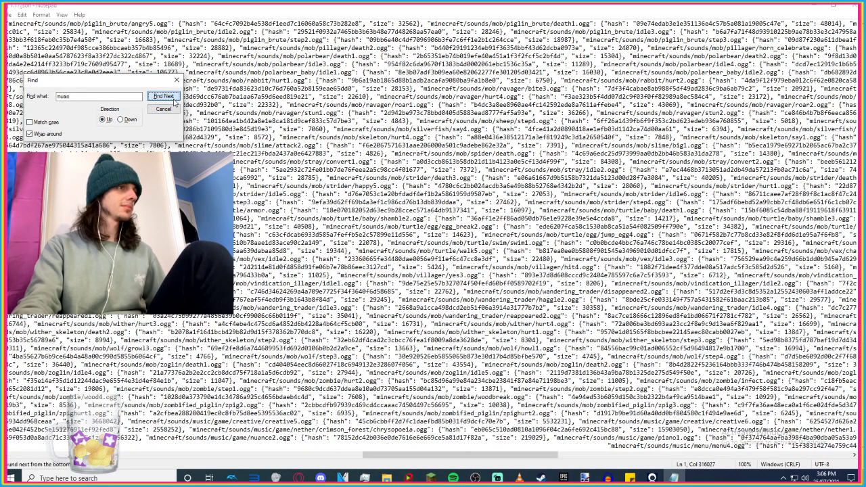
click(174, 100)
click(174, 100)
click(173, 100)
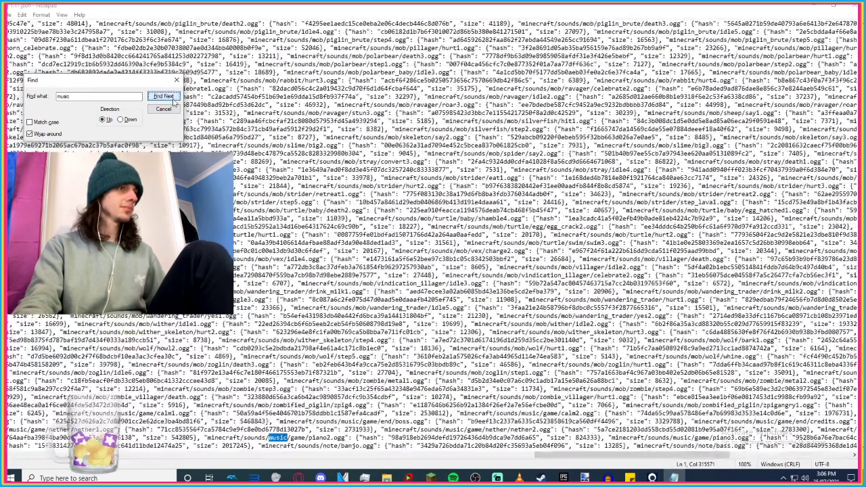
click(174, 100)
click(173, 100)
click(174, 100)
click(173, 101)
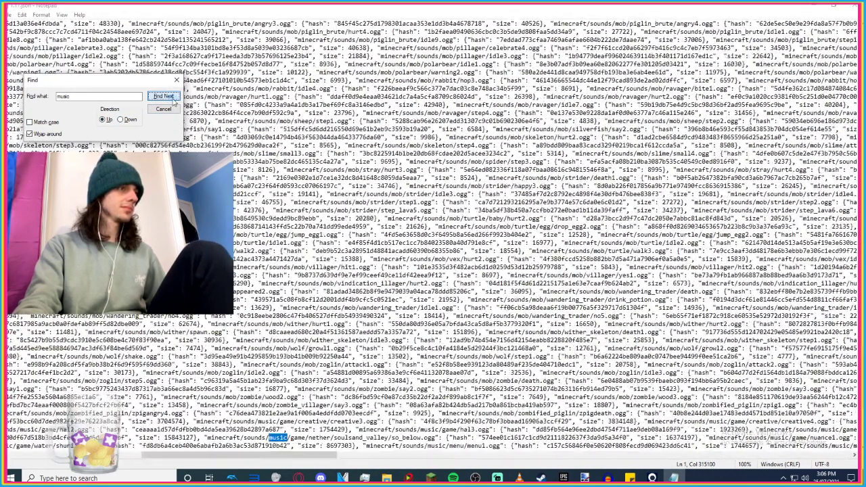
click(173, 100)
click(173, 100)
click(173, 100)
click(173, 100)
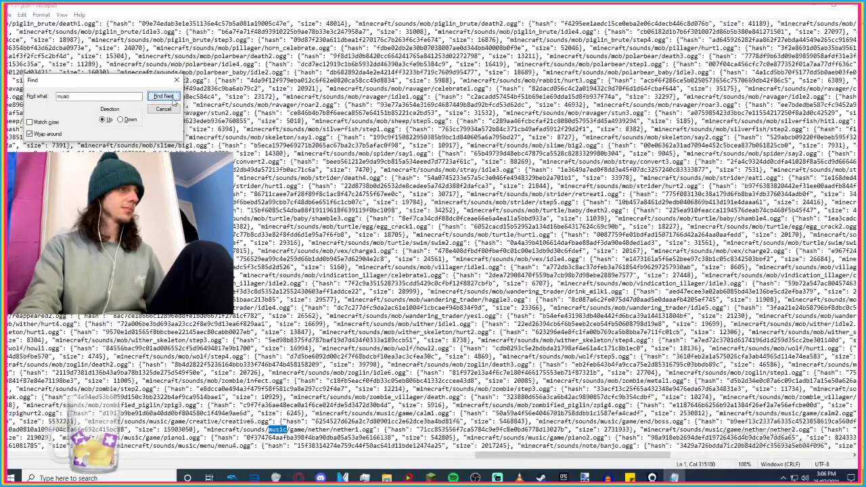
click(173, 100)
click(173, 100)
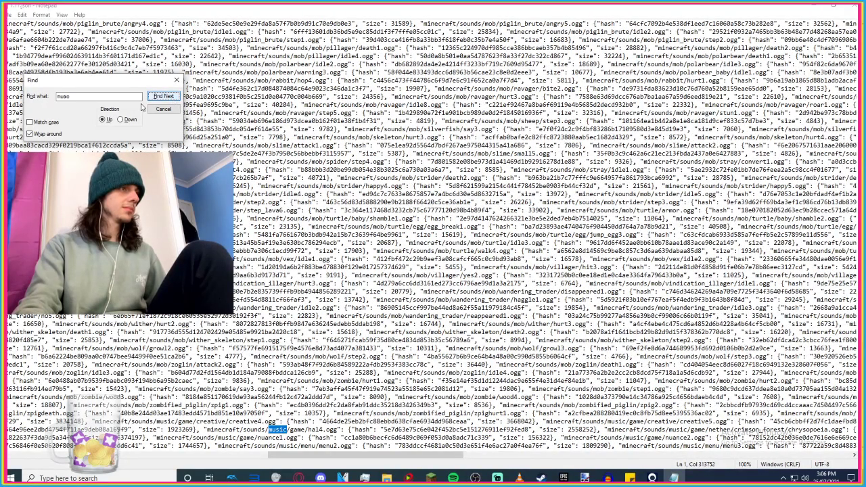
click(163, 96)
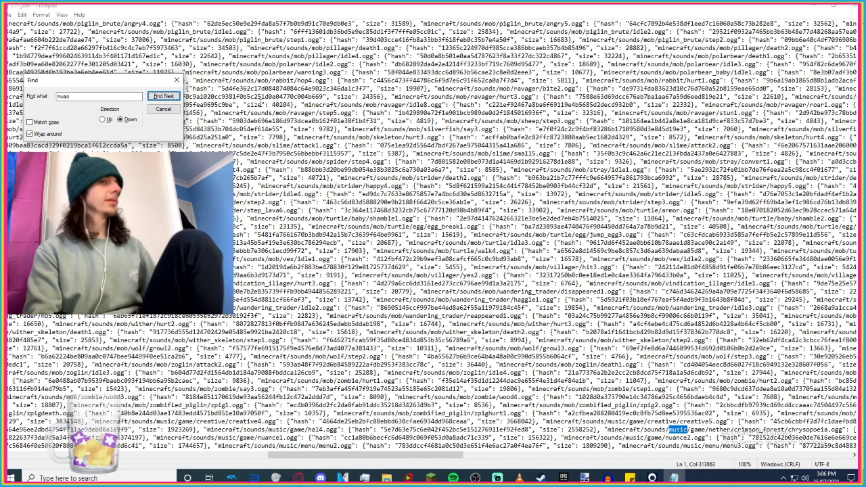
Switch to the game folder in File Explorer, create a folder named nether in it, and open that folder.
scroll(432, 235, down, 1)
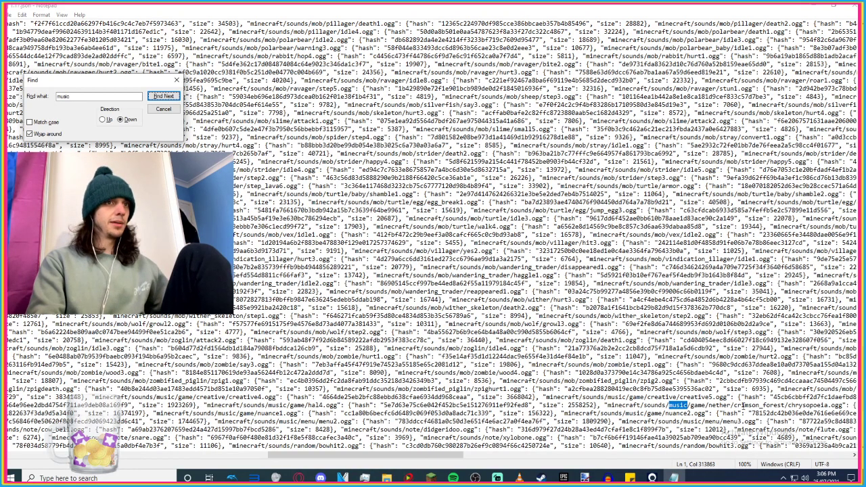
mouse_move(387, 478)
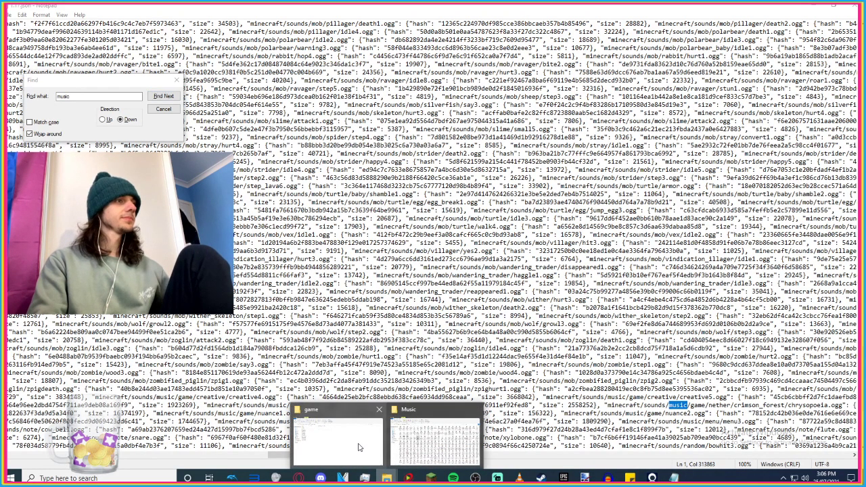
click(331, 426)
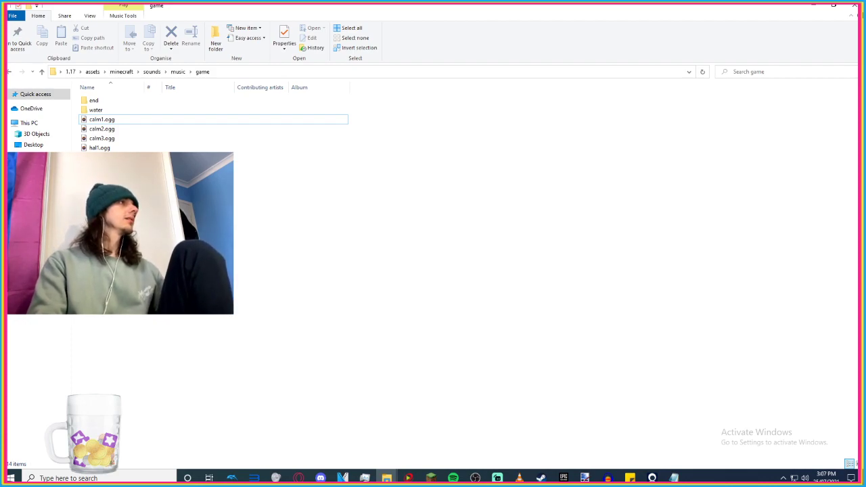
right_click(190, 262)
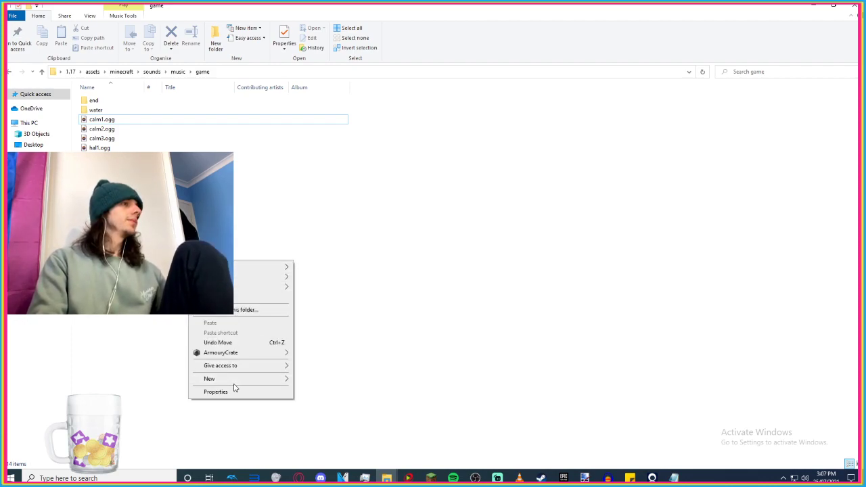
mouse_move(290, 380)
click(329, 383)
text(nehter)
text(er)
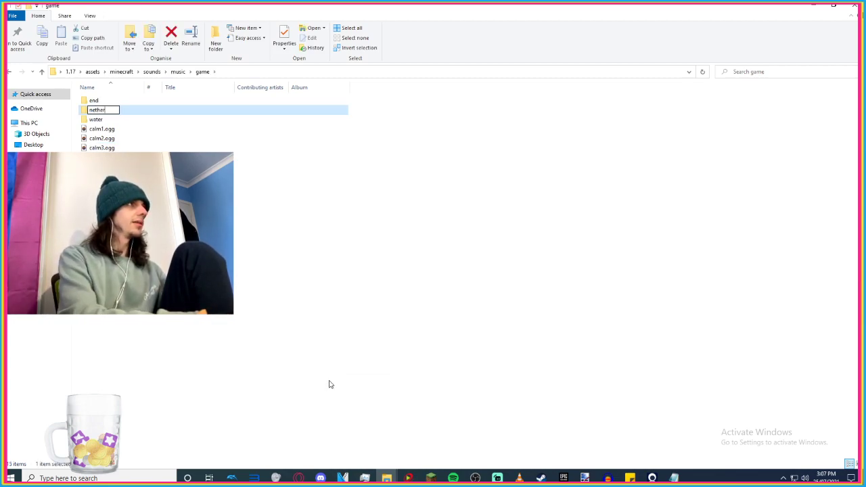
key(Return)
key(Return)
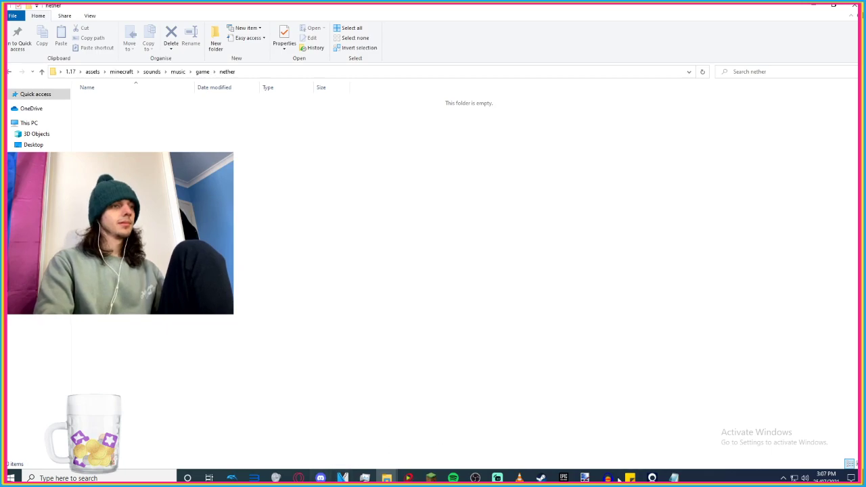
Check the chrysopoeia.ogg path in 1.17.json, then create a folder named crimson_forest inside the nether folder.
click(673, 479)
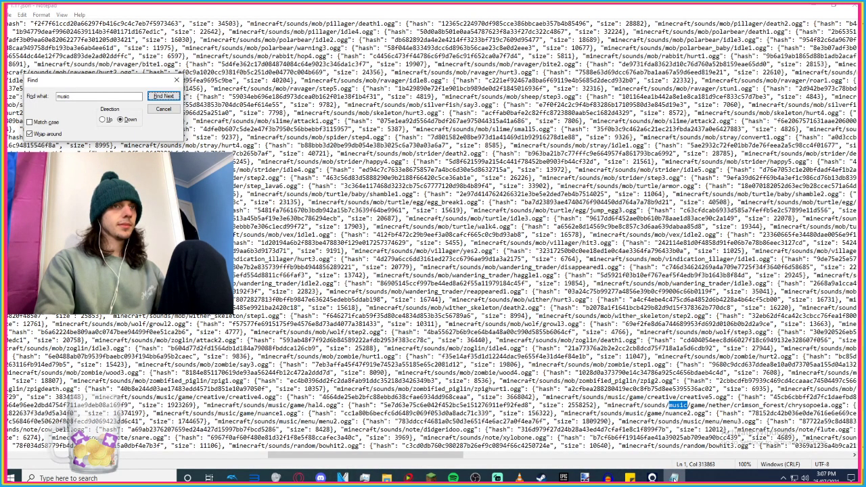
click(674, 478)
right_click(318, 226)
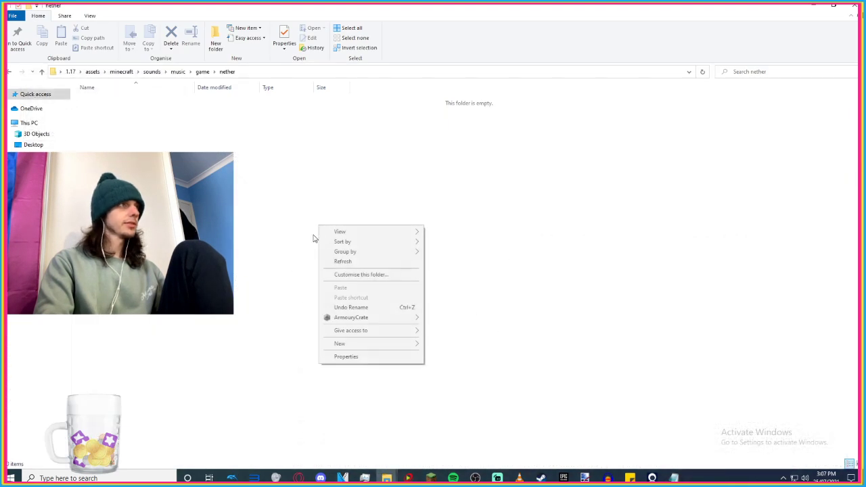
mouse_move(386, 345)
click(445, 345)
text(cr)
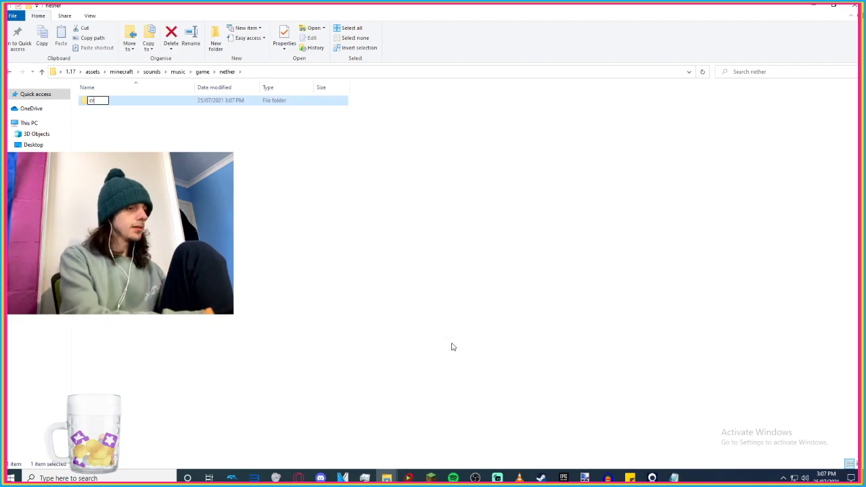
text(imson_f)
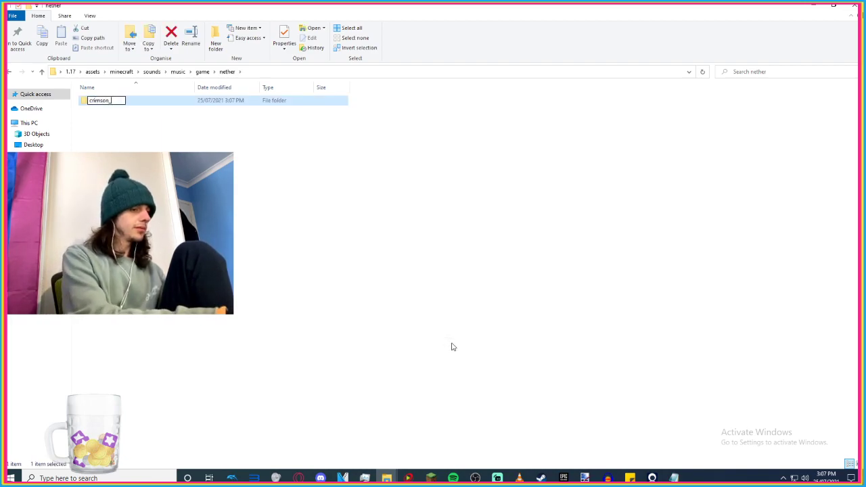
text(orest)
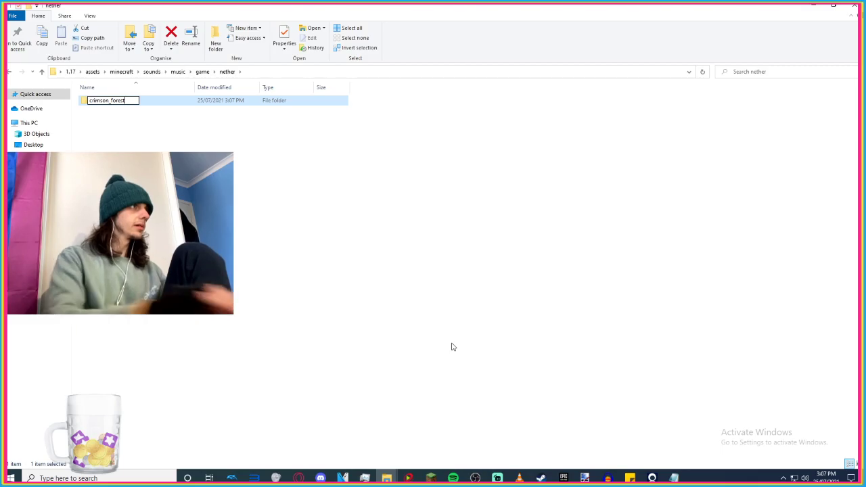
key(Return)
Return to 1.17.json in Notepad and search down through the "music" entries to the folder path of rubedo.ogg.
click(652, 478)
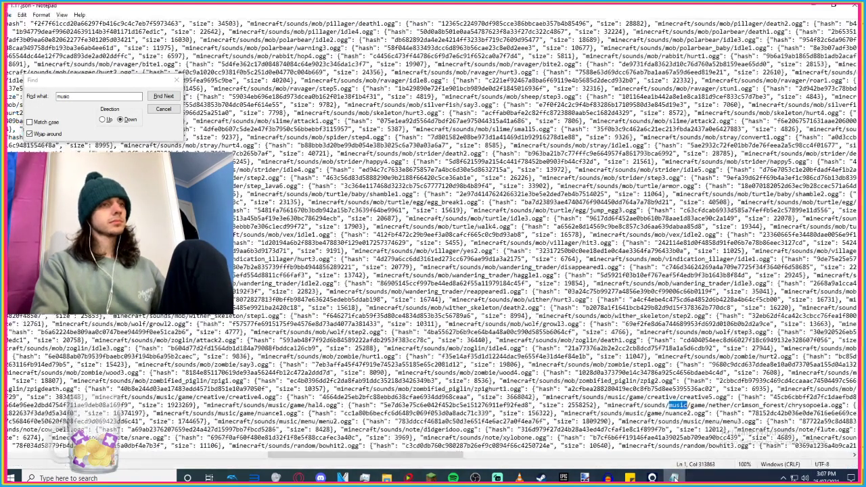
click(162, 96)
click(161, 97)
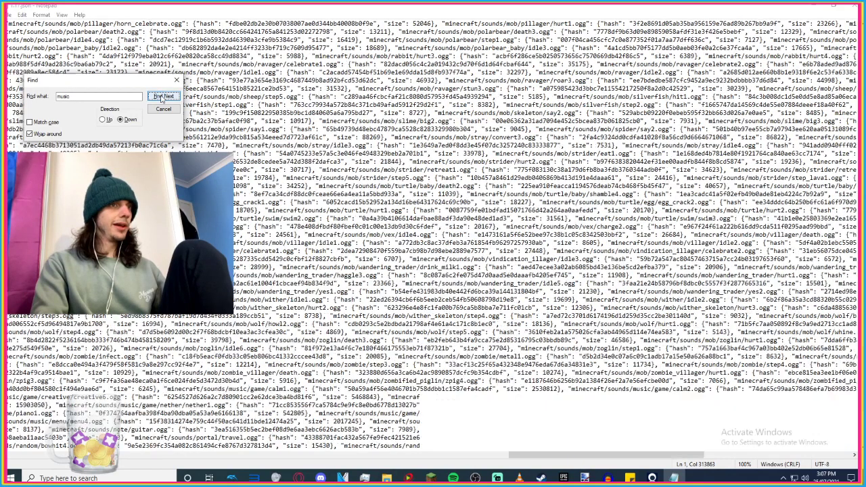
click(161, 97)
click(161, 97)
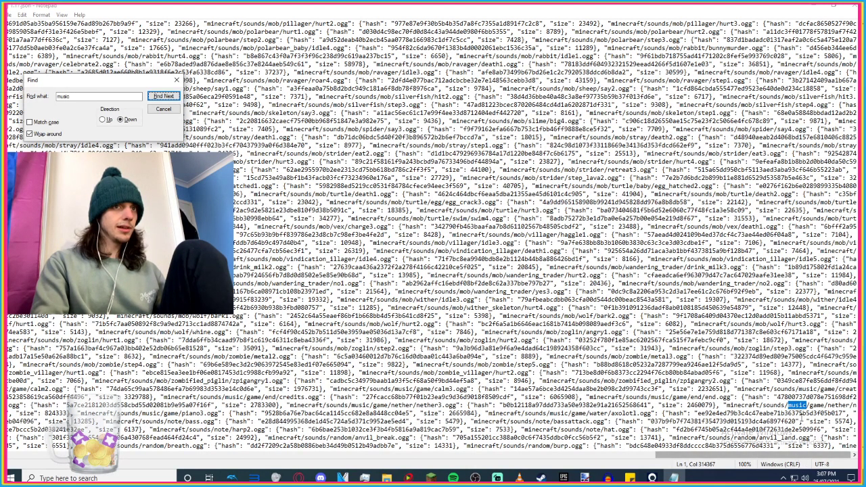
click(678, 458)
drag(679, 458, 105, 458)
click(161, 96)
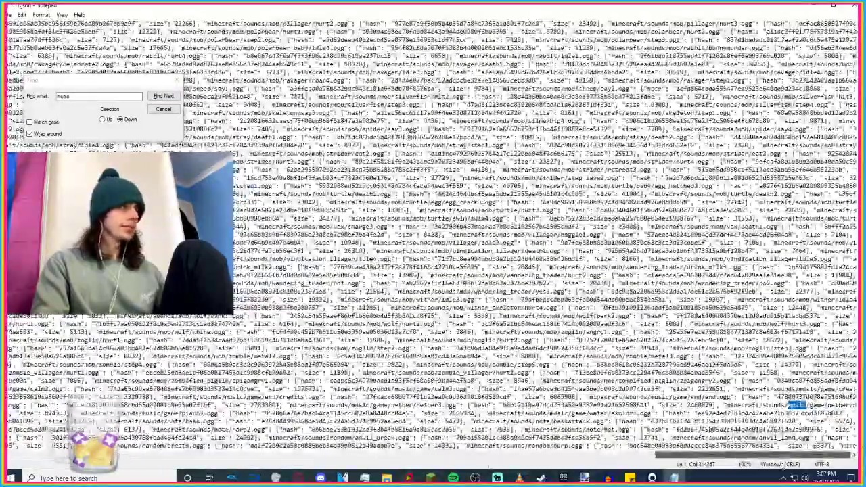
click(161, 96)
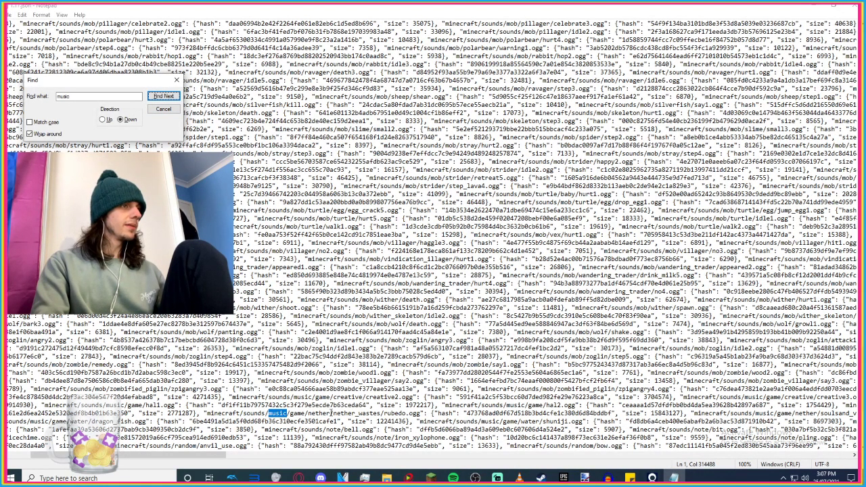
drag(333, 414, 358, 414)
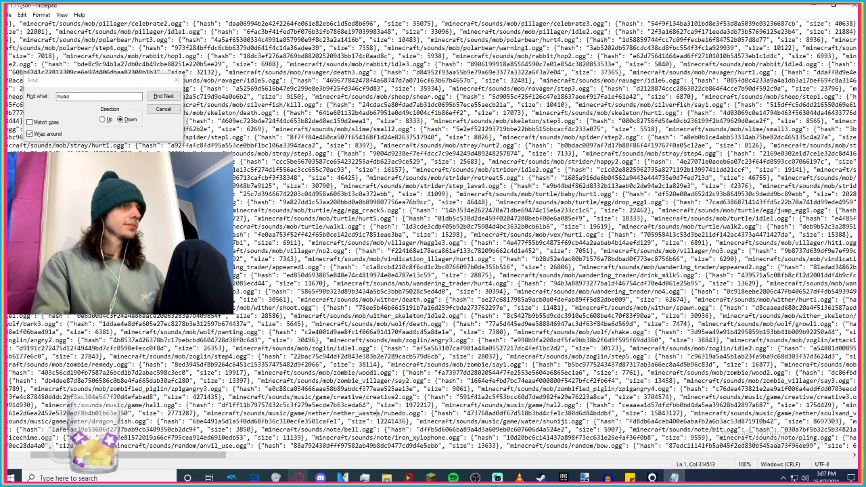
Switch to the nether folder in File Explorer and create a folder named nether_wastes beside crimson_forest.
mouse_move(299, 477)
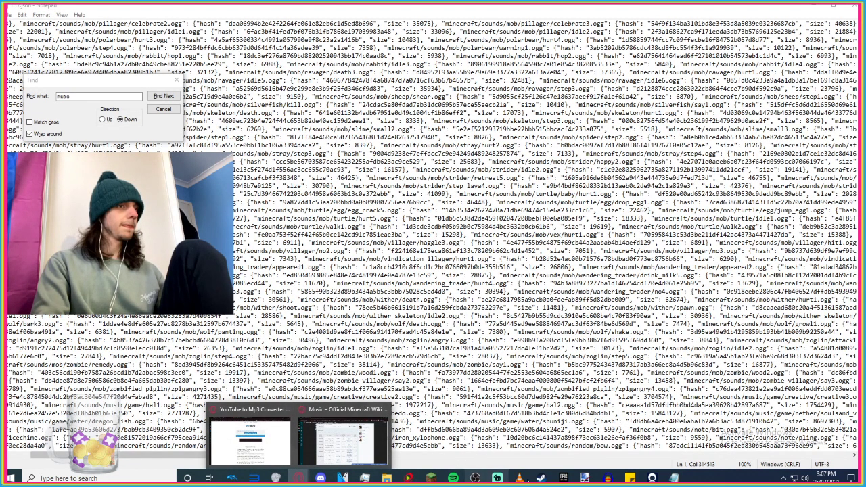
mouse_move(383, 472)
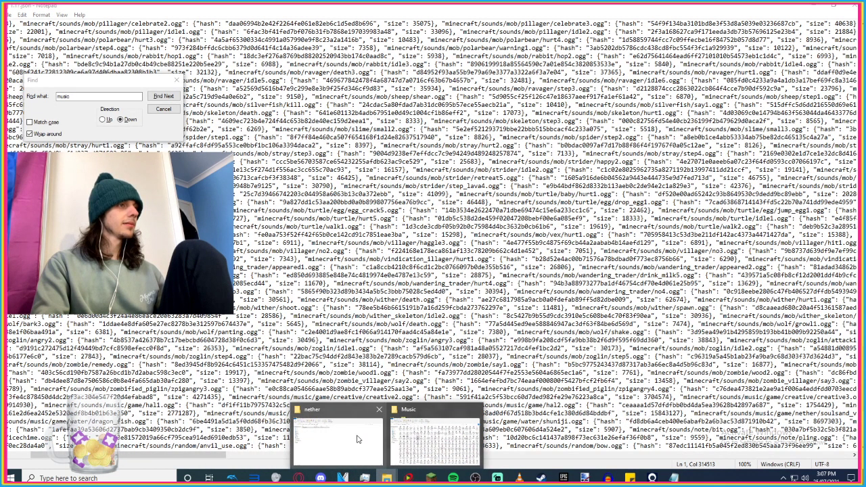
click(304, 436)
right_click(257, 253)
mouse_move(296, 370)
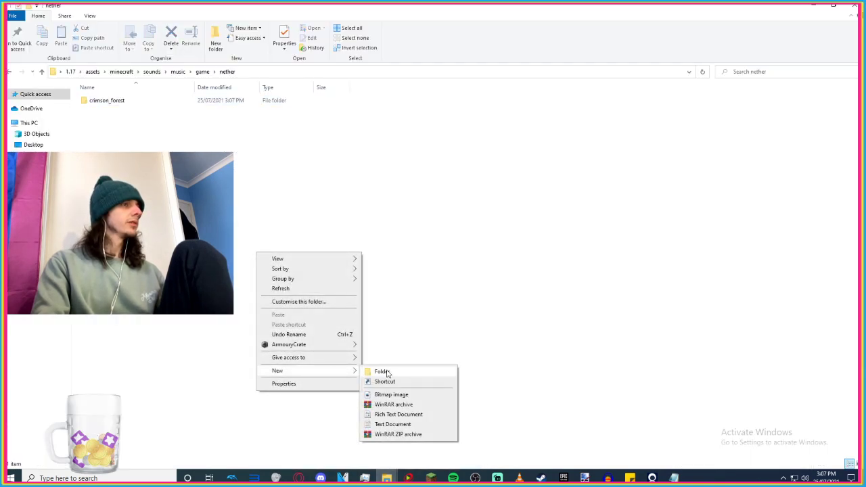
click(387, 371)
text(nether_wastes)
key(Return)
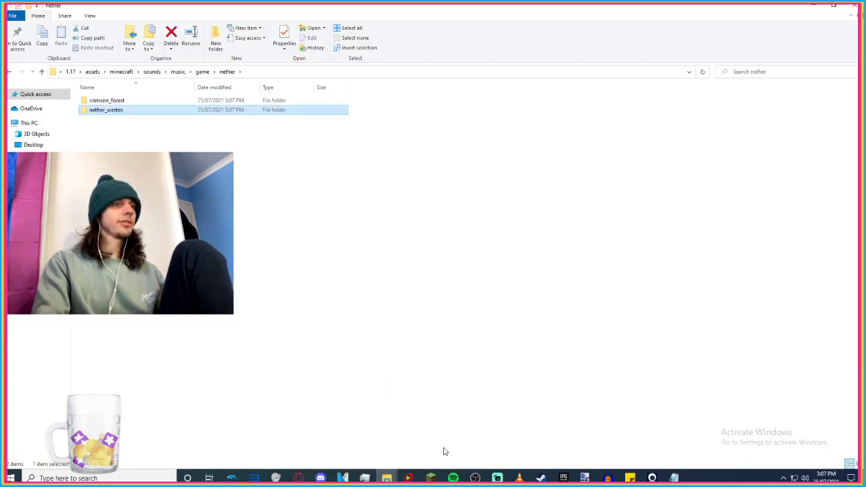
Switch to the browser, search the web for nether_wastes in a new tab, and open the Minecraft Wiki's Nether Wastes article.
mouse_move(299, 478)
click(341, 440)
key(ctrl+t)
text(nether_wastes)
key(Return)
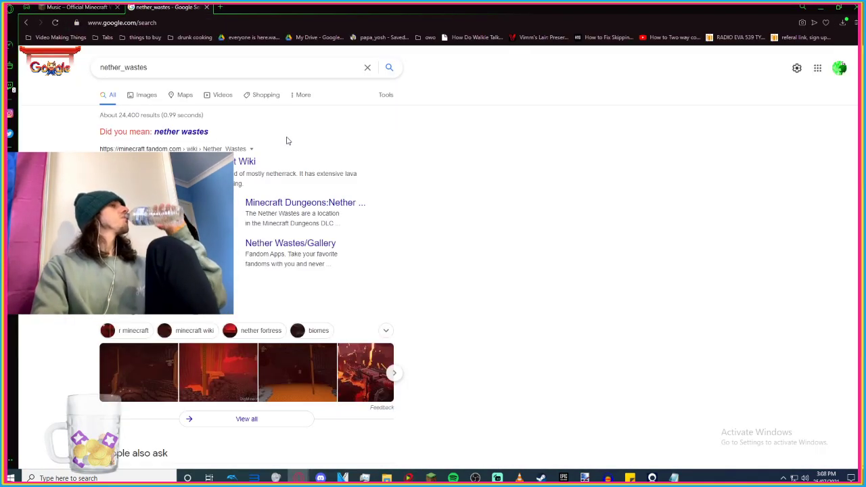
click(245, 161)
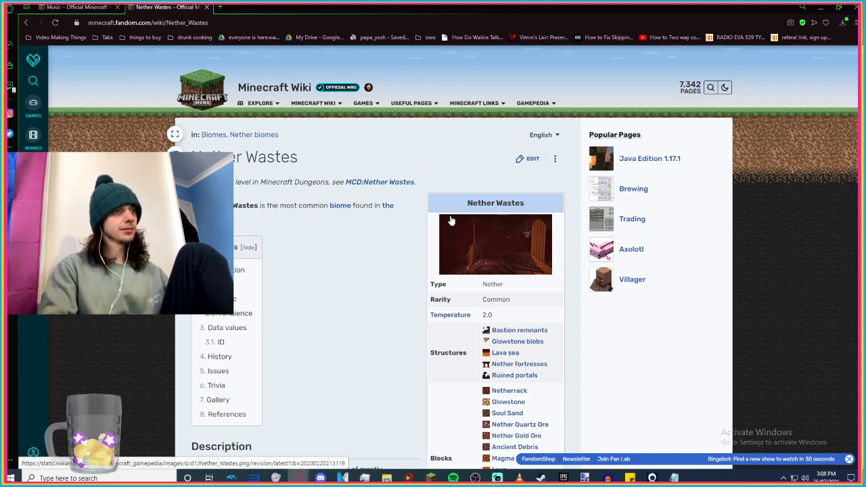
Examine the Nether Wastes article down to its Sounds section, close it, and review the Nether Tracks table on the Music page.
scroll(451, 220, down, 2)
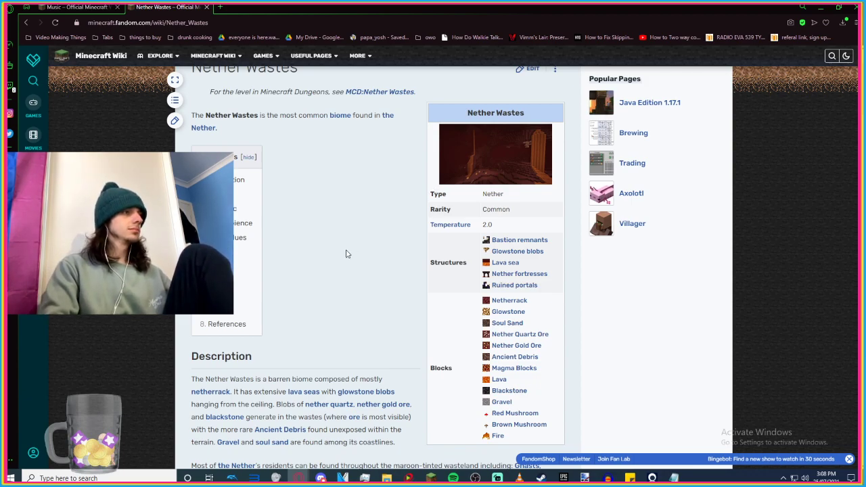
scroll(346, 253, down, 2)
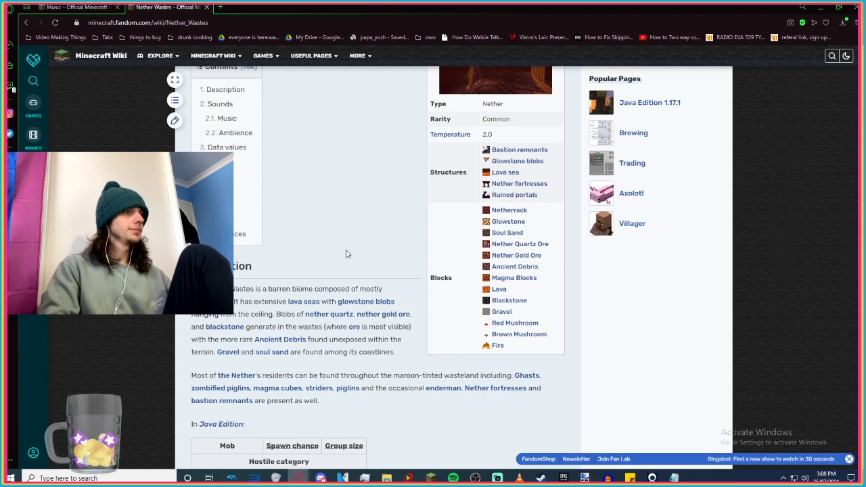
scroll(346, 254, down, 5)
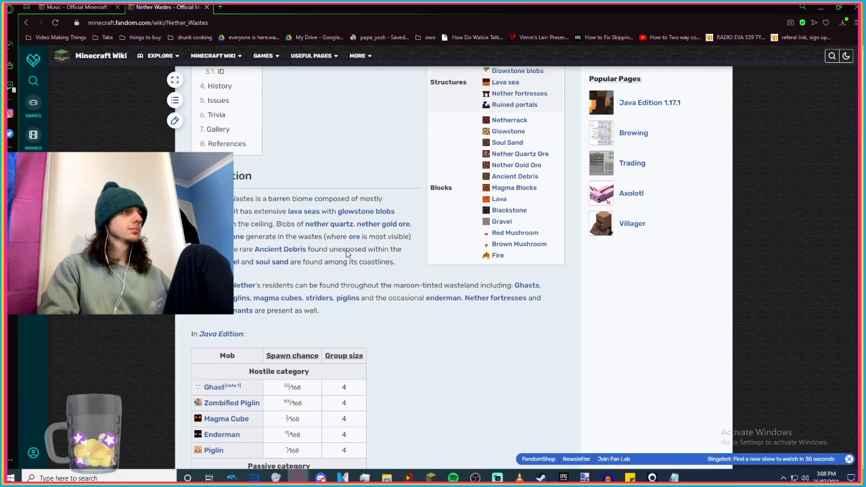
scroll(346, 251, down, 5)
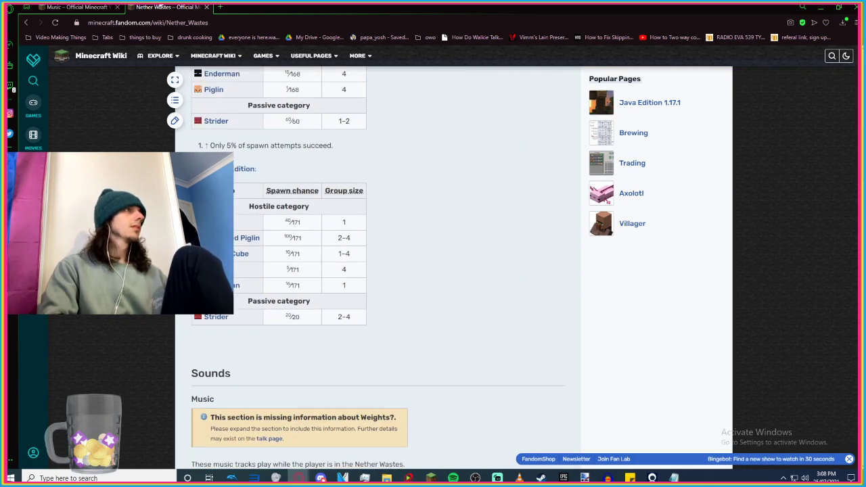
middle_click(160, 6)
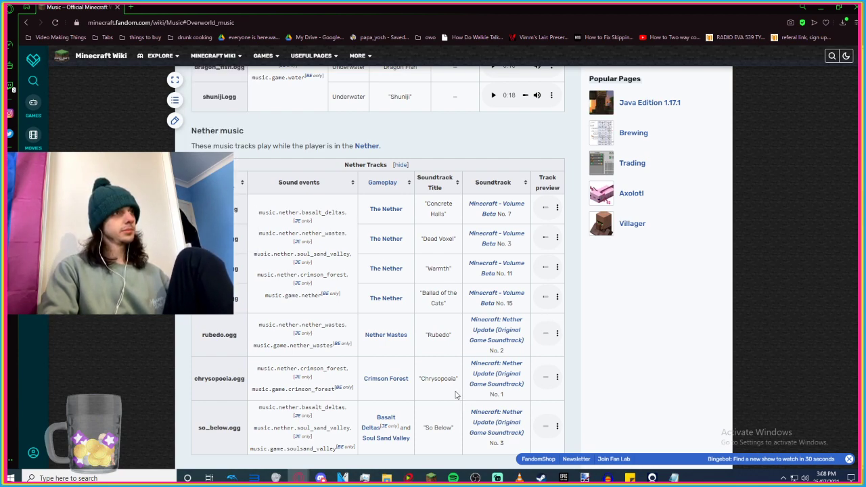
scroll(578, 372, down, 2)
Find the next "music" entry in 1.17.json in Notepad and select the folder name in the path of so_below.ogg.
click(674, 478)
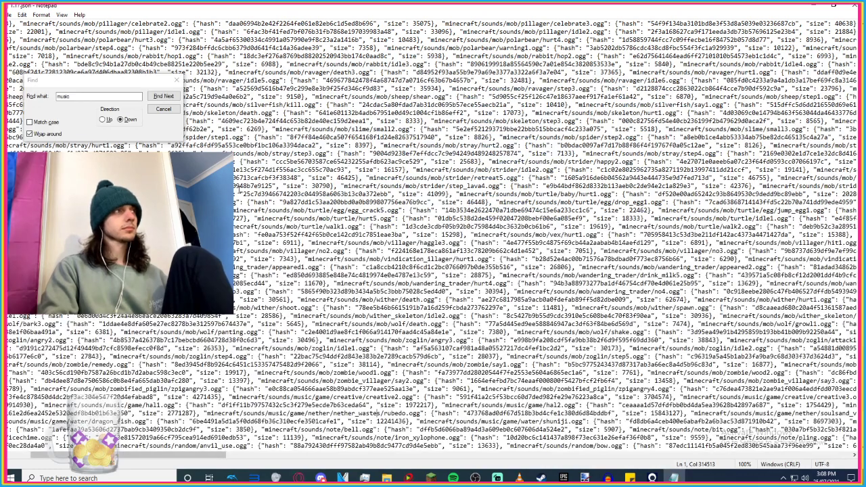
click(163, 96)
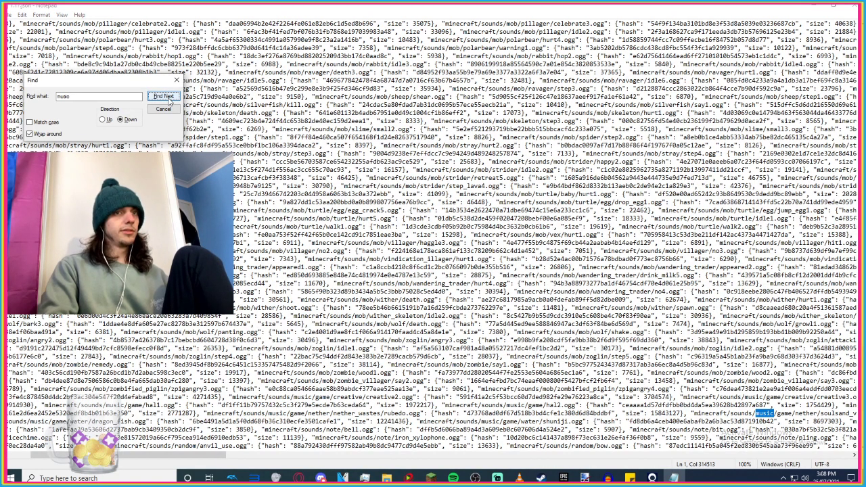
drag(201, 455, 211, 454)
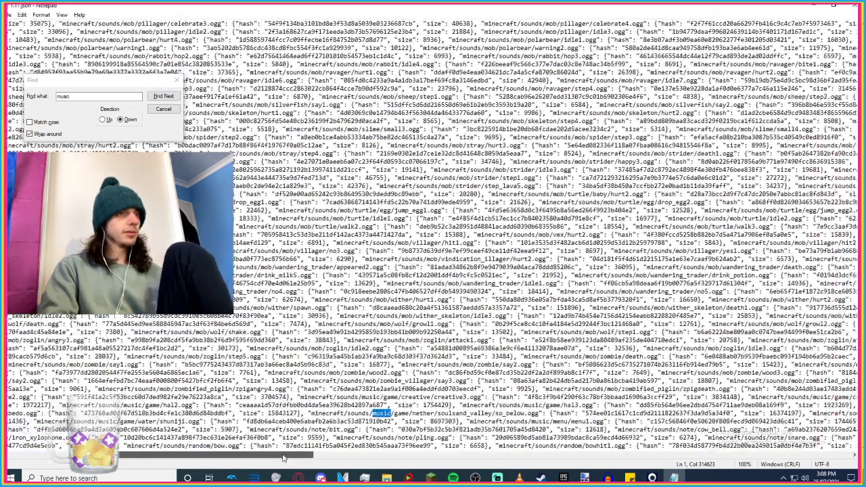
click(443, 411)
double_click(443, 412)
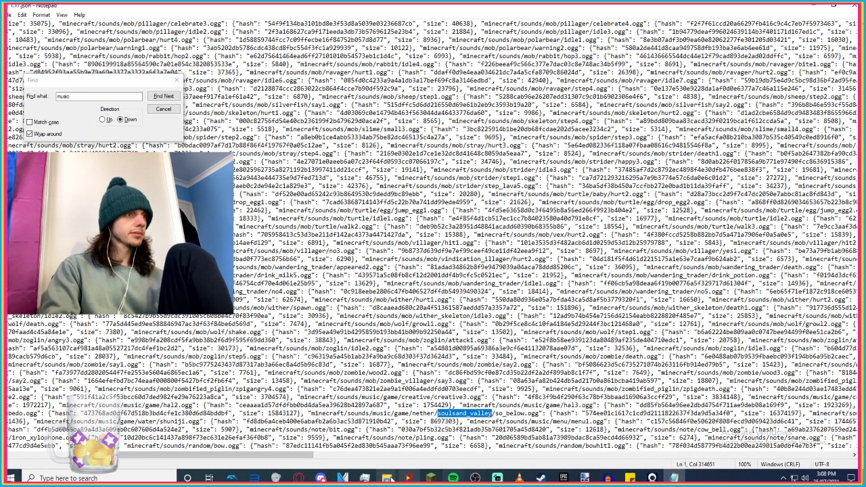
Switch to the nether folder in File Explorer and create a folder named soulsand_valley.
click(347, 437)
right_click(265, 244)
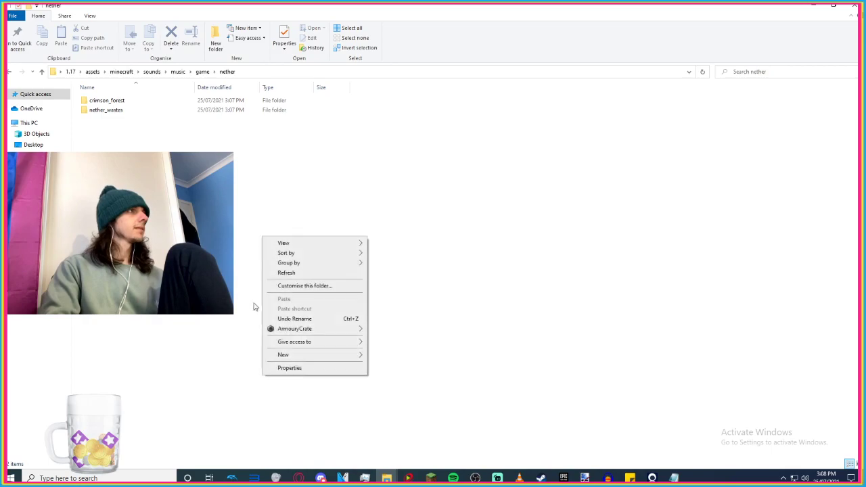
mouse_move(316, 355)
click(377, 356)
text(soulsand_valley)
key(Return)
In 1.17.json, find the next "music" entry, search upward back to so_below.ogg's path, and switch to the browser's Nether Tracks table.
click(674, 478)
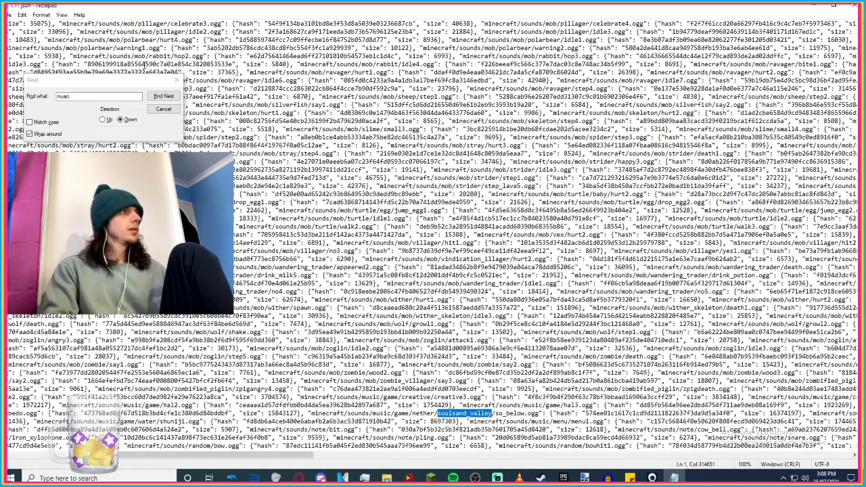
click(164, 97)
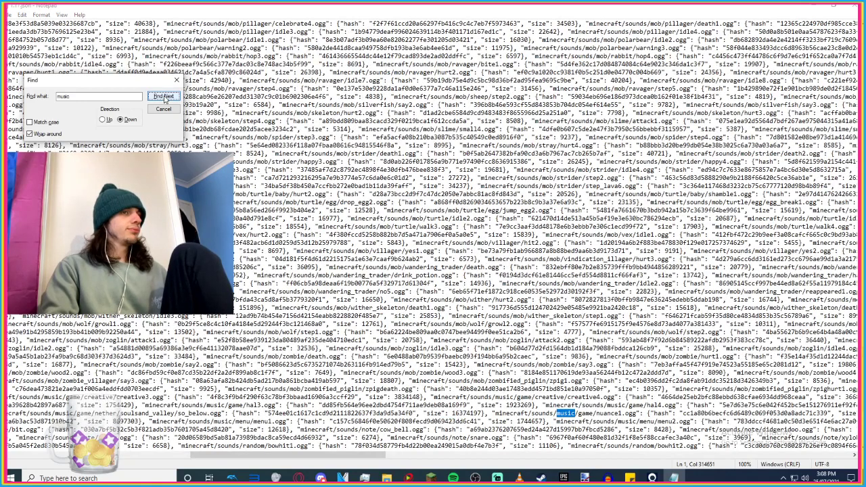
click(104, 120)
click(165, 97)
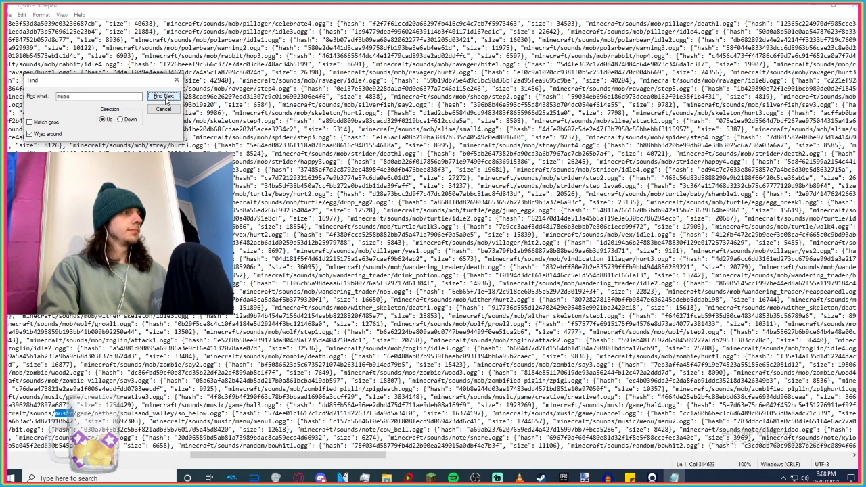
drag(279, 456, 245, 460)
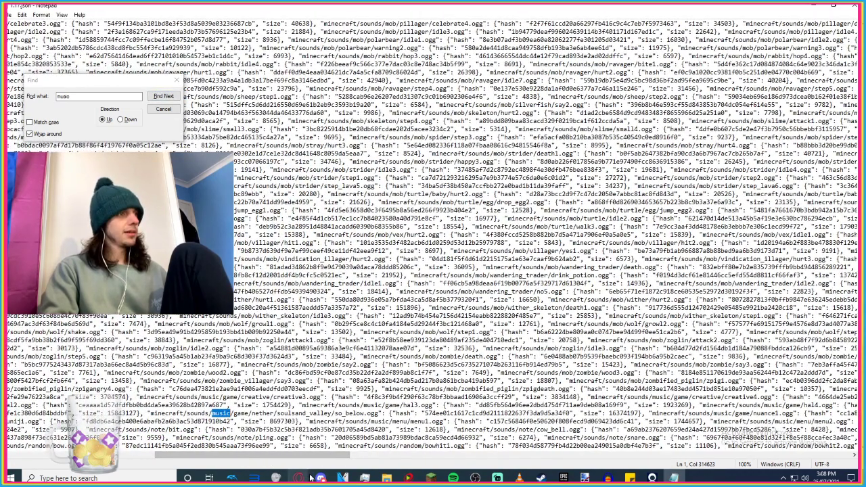
click(327, 458)
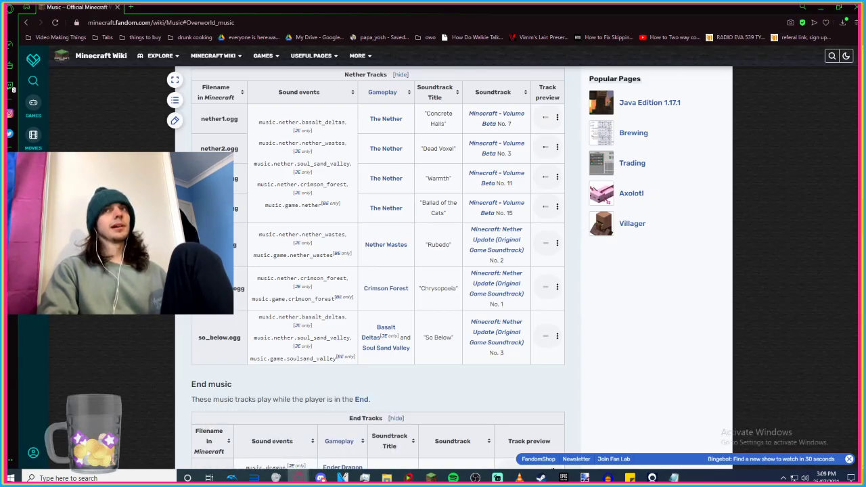
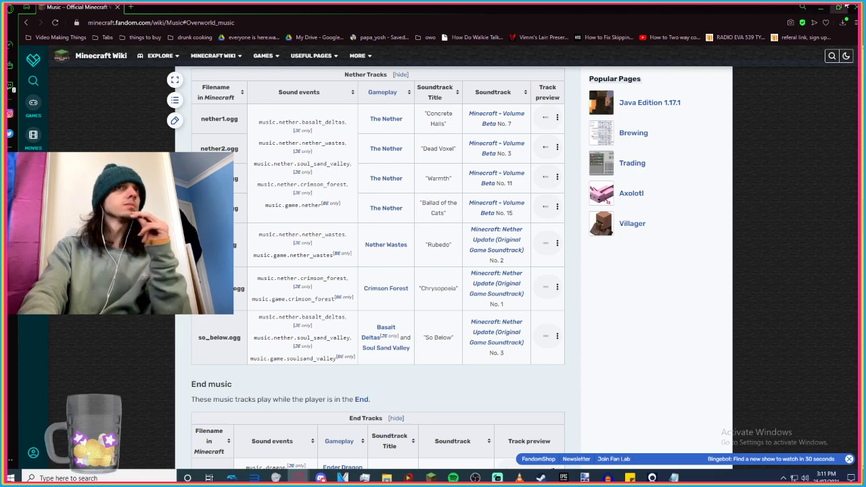
Clear the windows to reach Audacity and import the song "Super Mario Bros. 3 - World Map 2 Desert Land Theme".
click(821, 7)
click(819, 7)
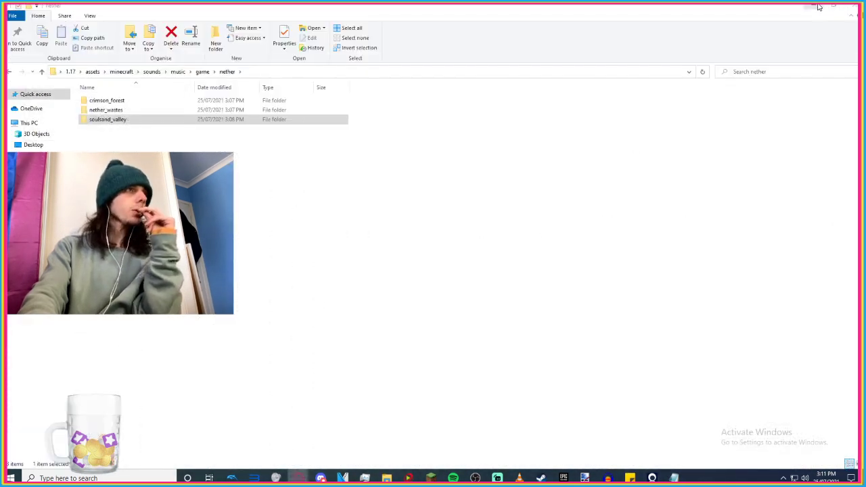
click(812, 6)
click(834, 5)
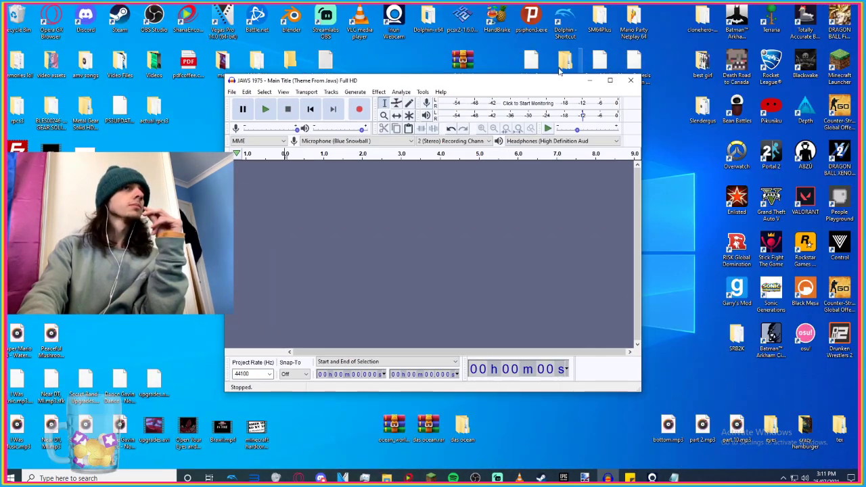
click(609, 77)
double_click(778, 6)
drag(626, 42, 561, 78)
drag(17, 298, 568, 253)
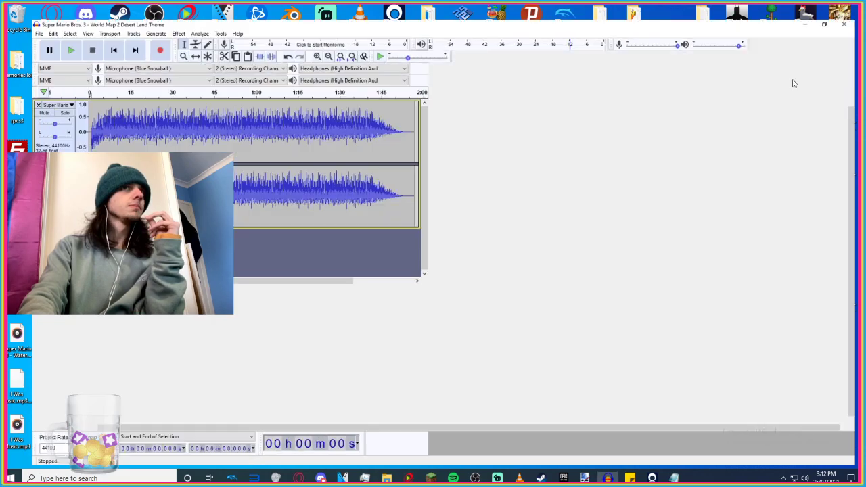
Play the Desert Land track and lower its gain.
key(space)
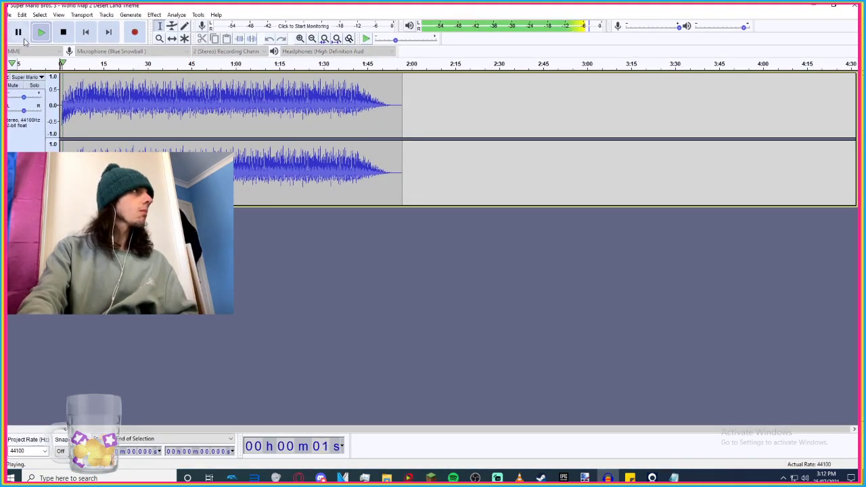
mouse_move(23, 100)
drag(22, 100, 15, 100)
key(space)
Export the Desert Land track as OGG into the nether/soulsand_valley folder, using the so_below name from 1.17.json.
click(8, 14)
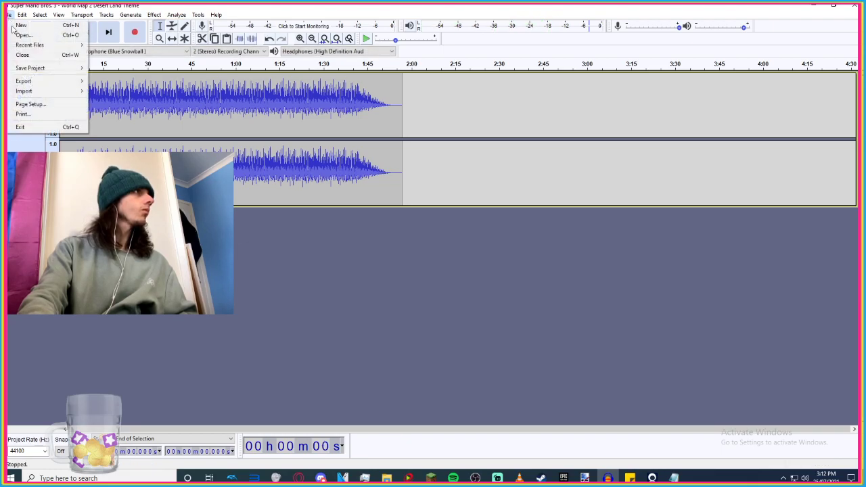
mouse_move(39, 84)
click(132, 103)
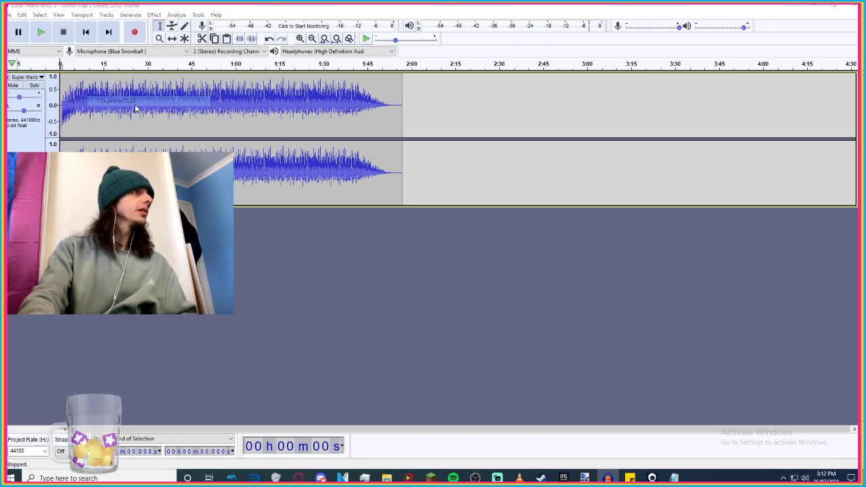
click(675, 479)
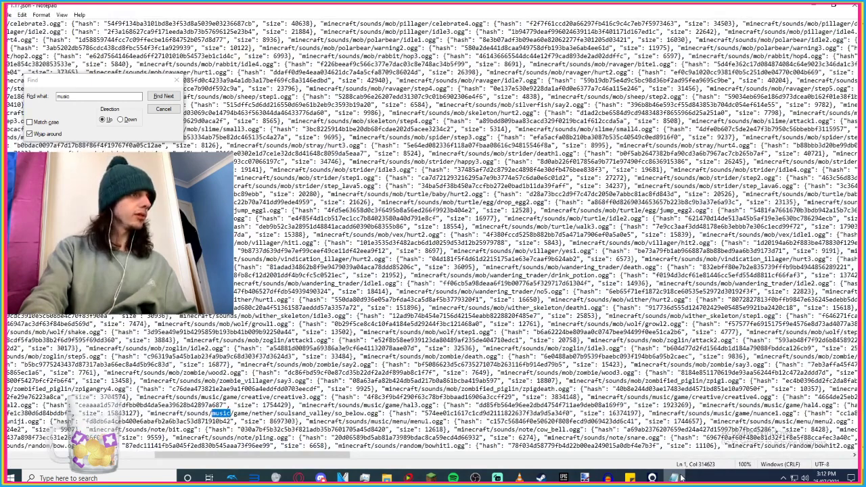
click(682, 478)
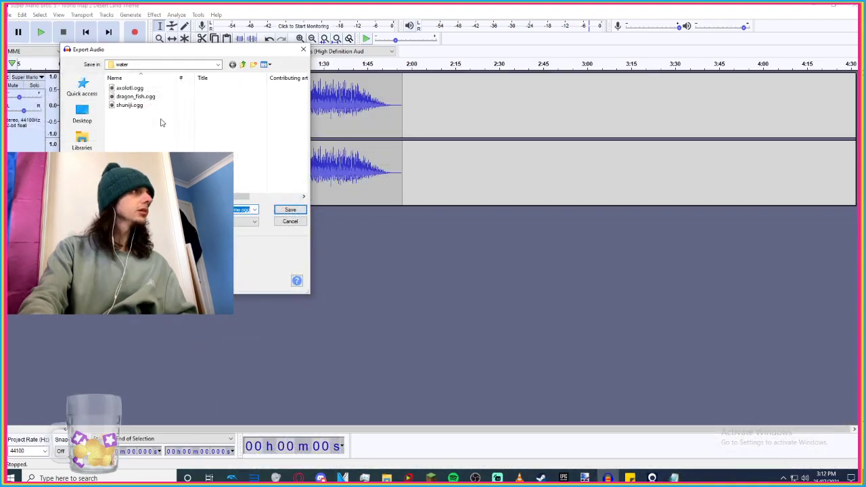
click(242, 65)
double_click(154, 105)
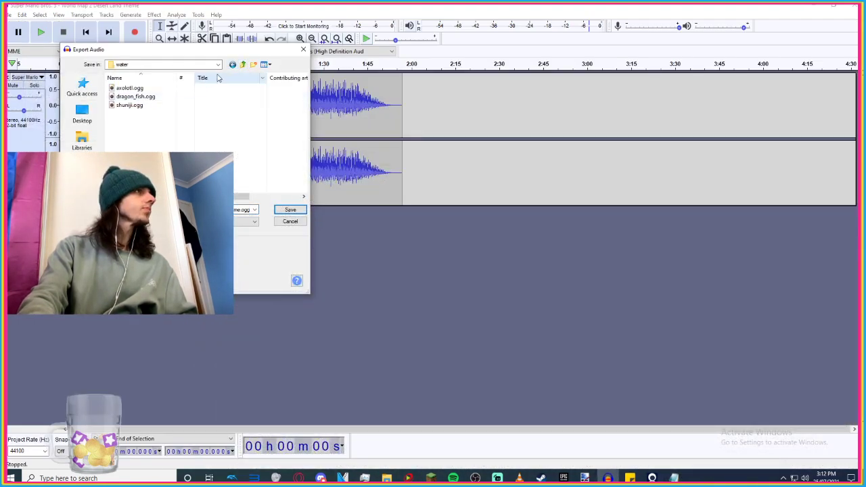
click(242, 65)
double_click(145, 99)
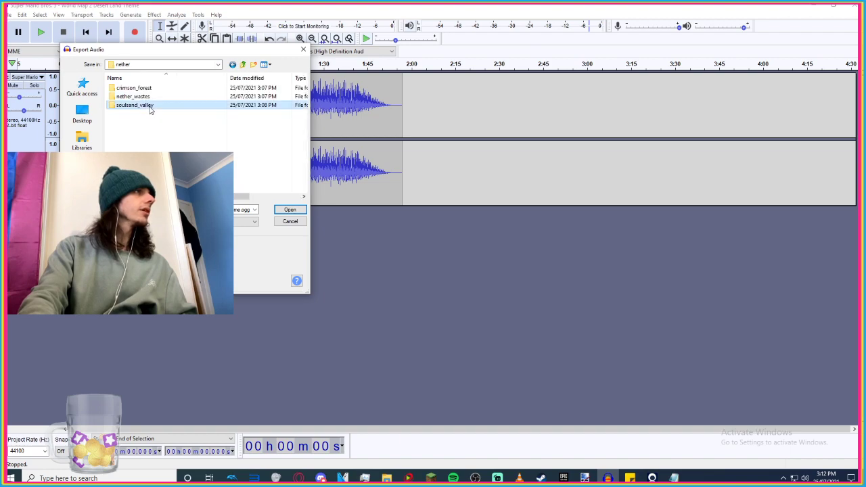
double_click(146, 105)
key(BackSpace)
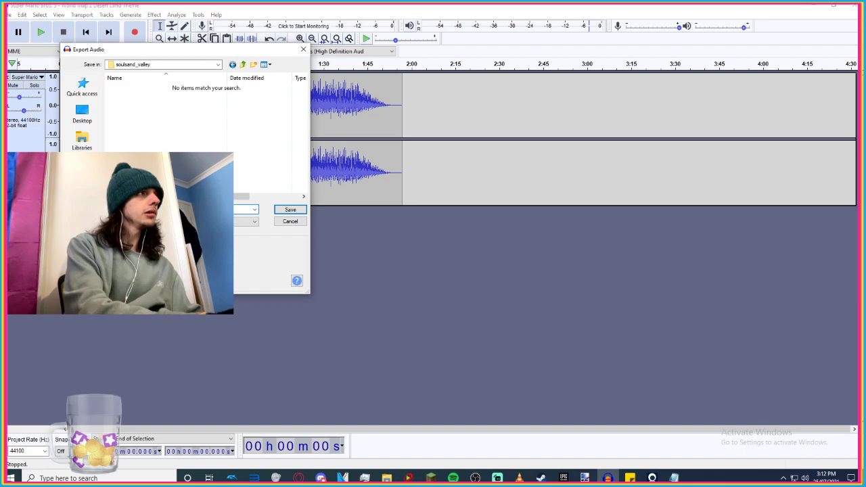
key(Return)
key(Return)
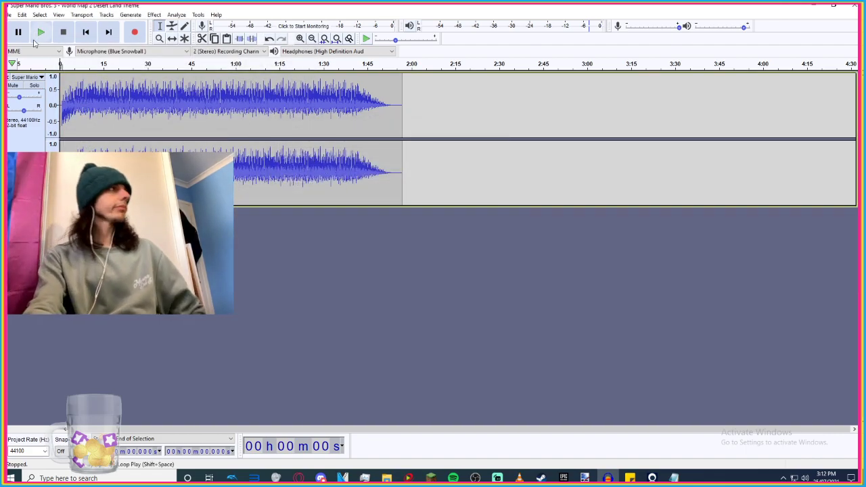
Remove the Desert Land track and import "The Adventure of Super Mario Bros 3 Dark Land Music" from the Music folder.
click(10, 78)
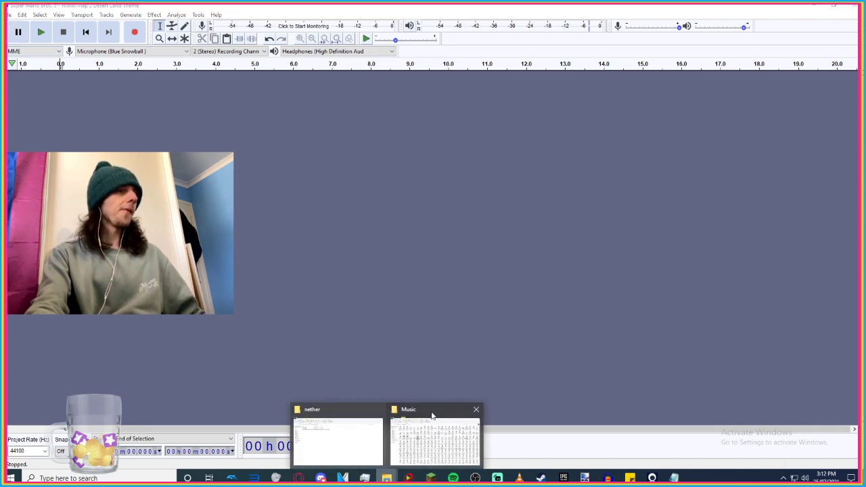
double_click(593, 8)
drag(399, 278, 580, 257)
drag(652, 68, 563, 5)
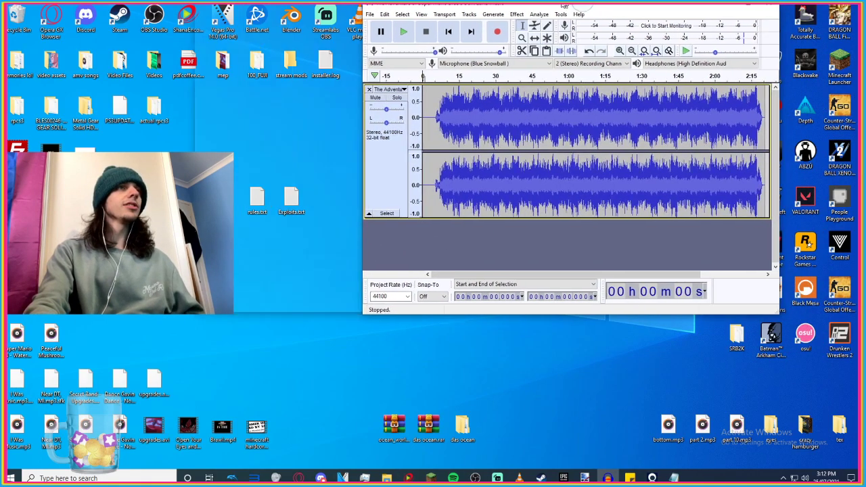
double_click(563, 6)
Delete the silent opening of about 5.2 seconds from the Dark Land track and play it from the start.
key(space)
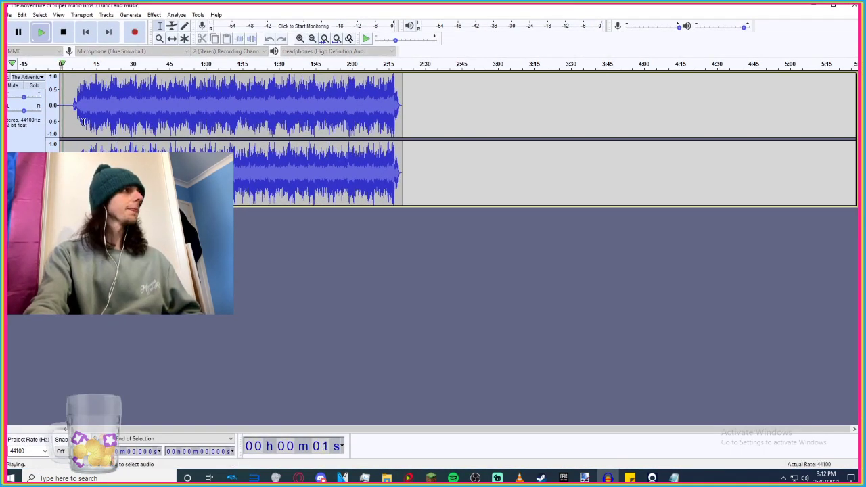
key(space)
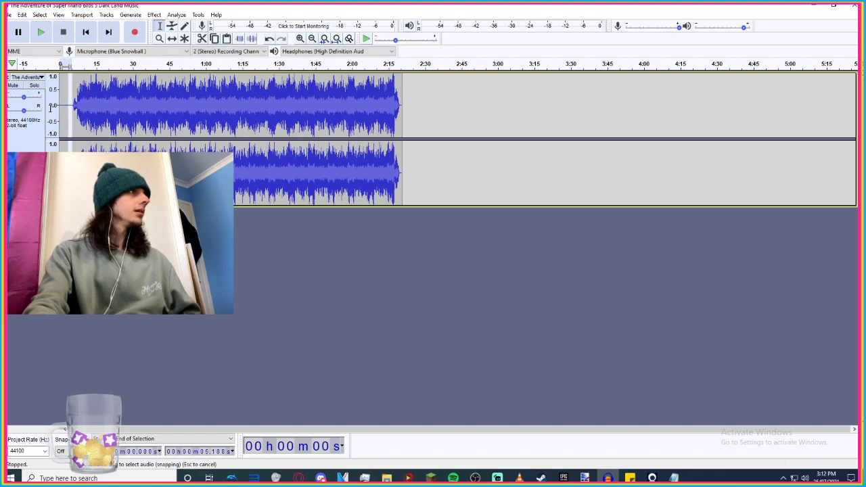
key(Delete)
key(space)
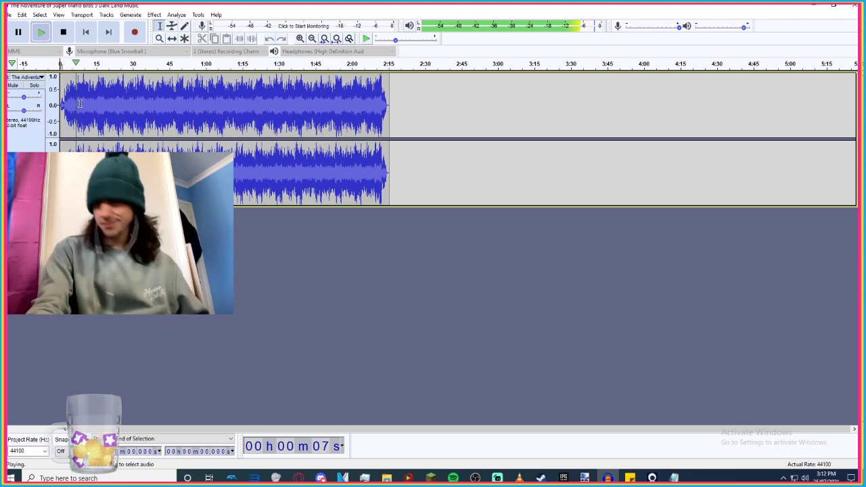
Delete the quiet intro of about 2.2 seconds before the main music begins in the Dark Land track.
key(space)
key(ctrl+1)
key(ctrl+1)
key(ctrl+1)
key(ctrl+1)
key(ctrl+1)
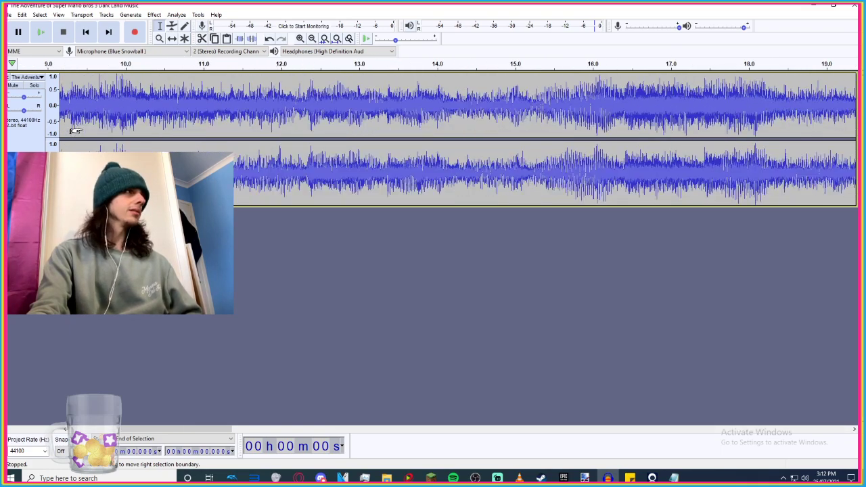
key(ctrl+3)
key(ctrl+3)
key(ctrl+3)
key(ctrl+3)
key(ctrl+3)
key(ctrl+3)
key(ctrl+3)
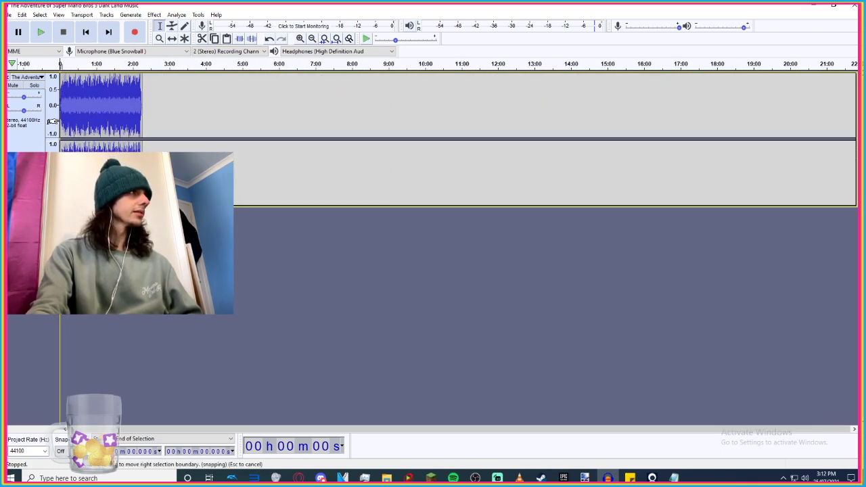
key(ctrl+1)
key(ctrl+1)
key(ctrl+1)
key(ctrl+1)
key(ctrl+1)
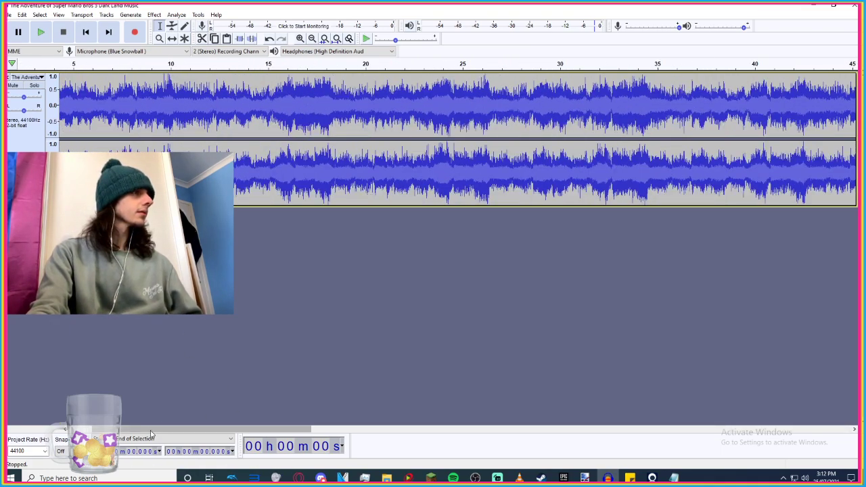
drag(151, 434, 102, 433)
key(space)
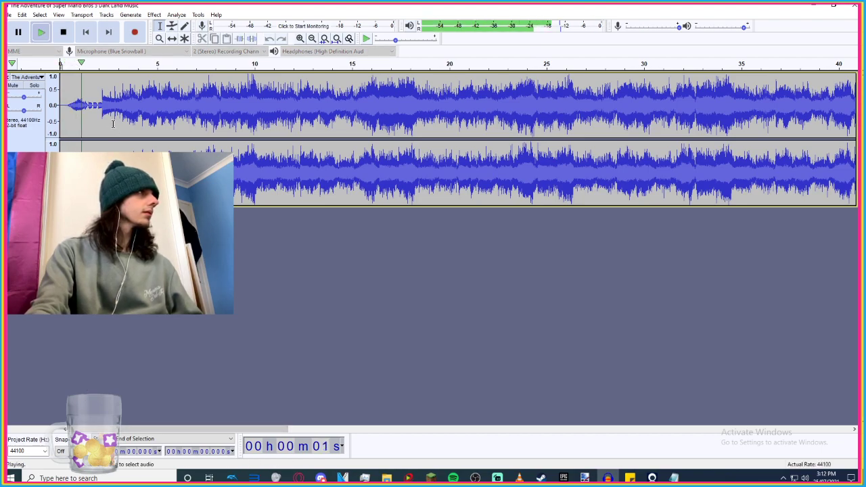
key(x)
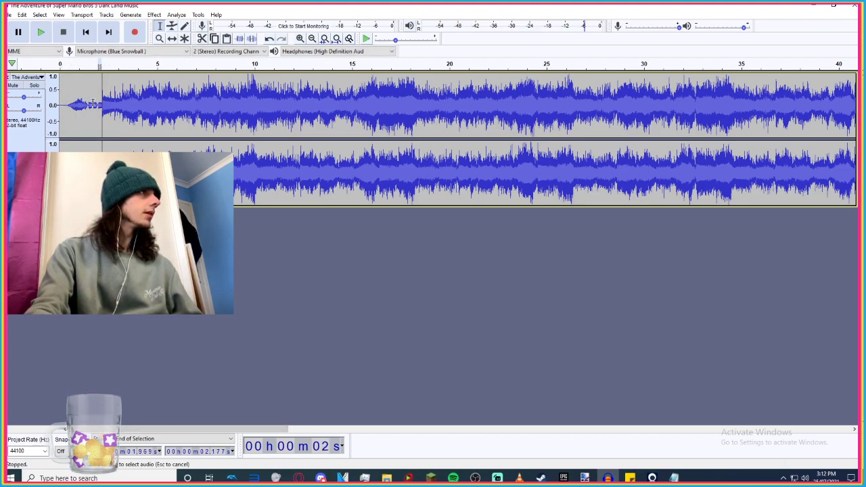
shift+click(60, 102)
key(Delete)
Play the trimmed Dark Land track, lower its gain, and spot-check the sound at several points up to the end.
key(space)
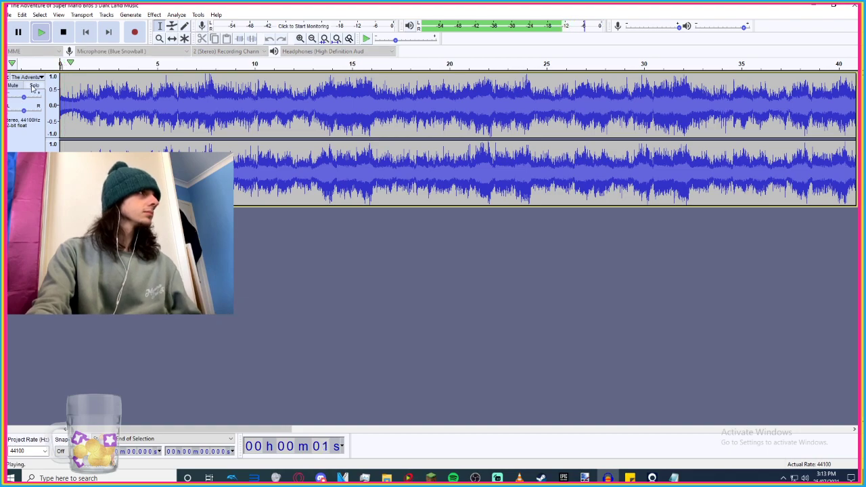
key(ctrl+3)
key(ctrl+3)
key(ctrl+3)
key(ctrl+3)
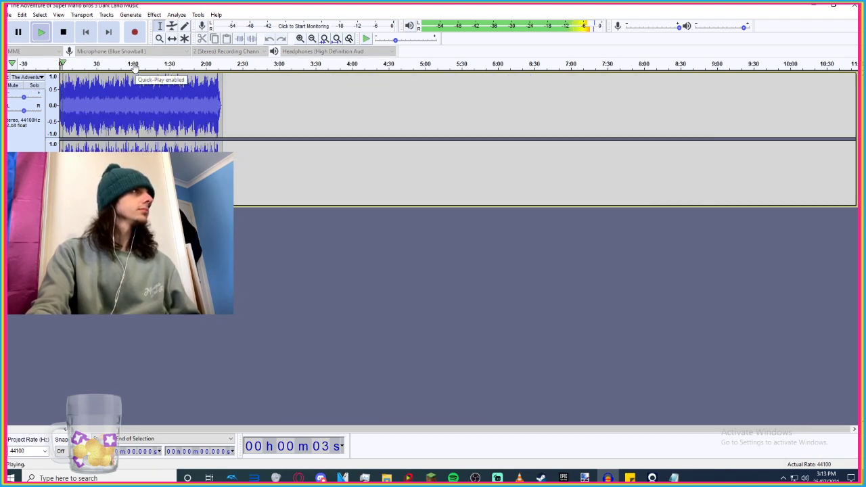
drag(23, 96, 19, 101)
key(ctrl+1)
key(ctrl+1)
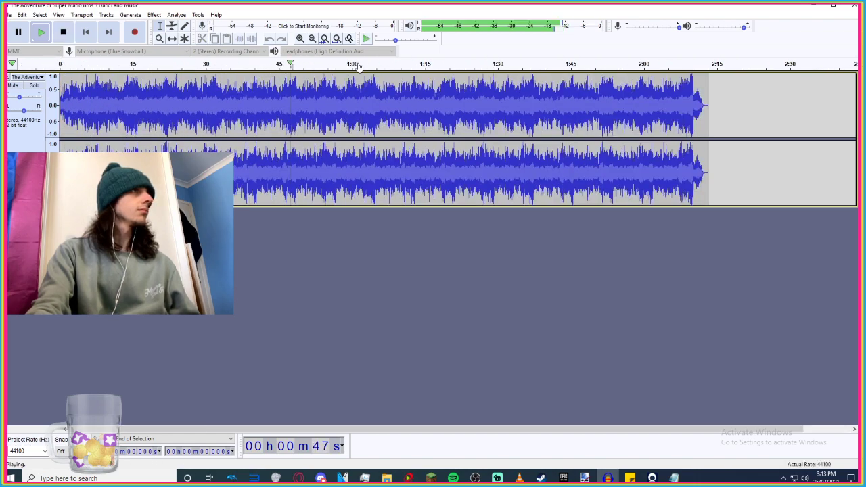
click(519, 64)
click(655, 65)
click(687, 61)
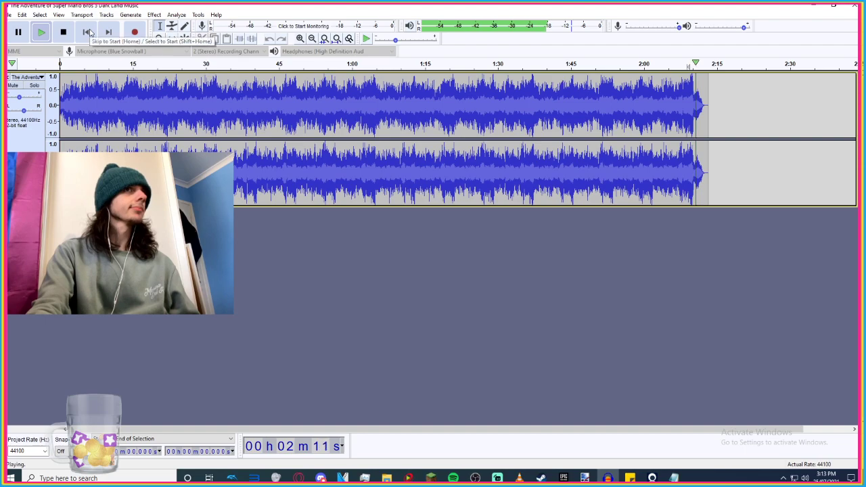
click(90, 33)
click(90, 33)
Check 1.17.json for the Nether music entries by stepping backwards through the matches for "music".
click(10, 15)
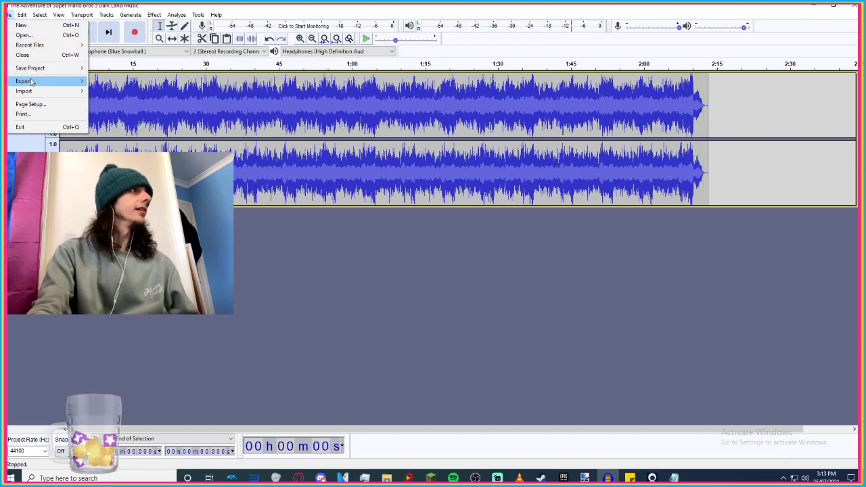
click(329, 217)
click(674, 479)
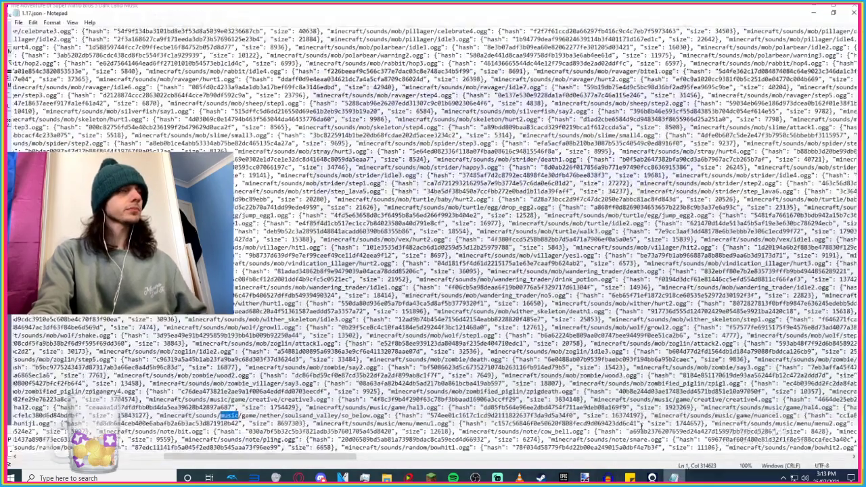
click(163, 96)
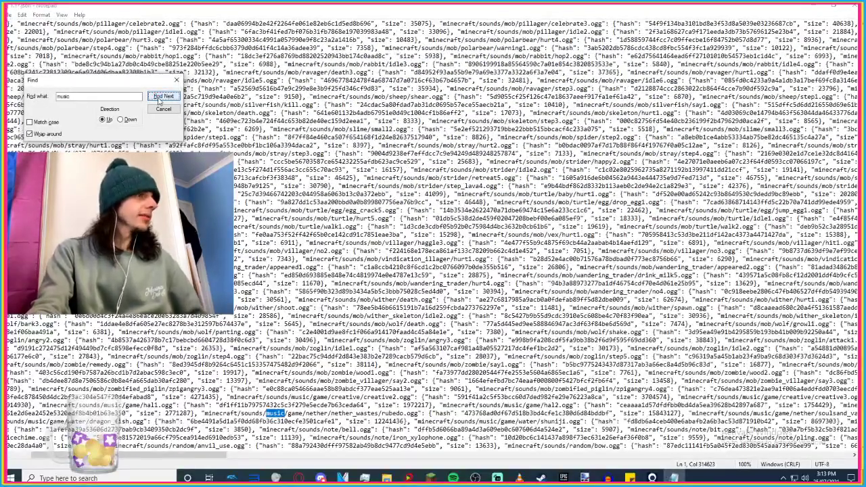
click(163, 97)
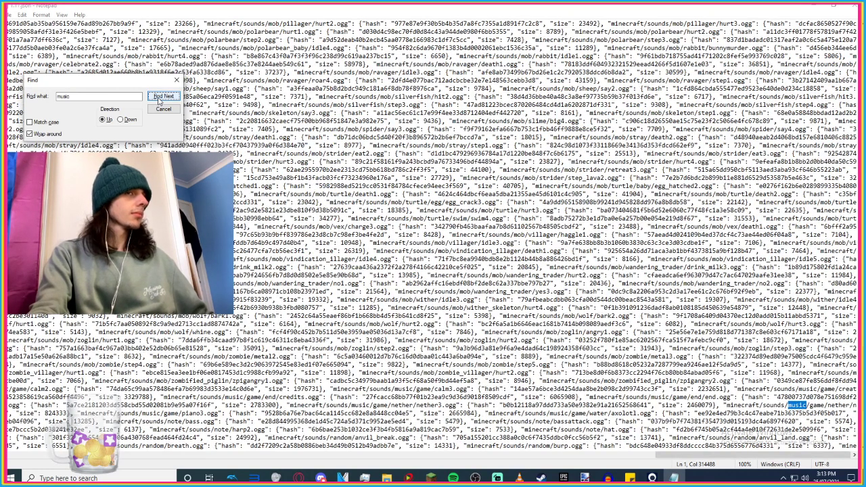
click(160, 100)
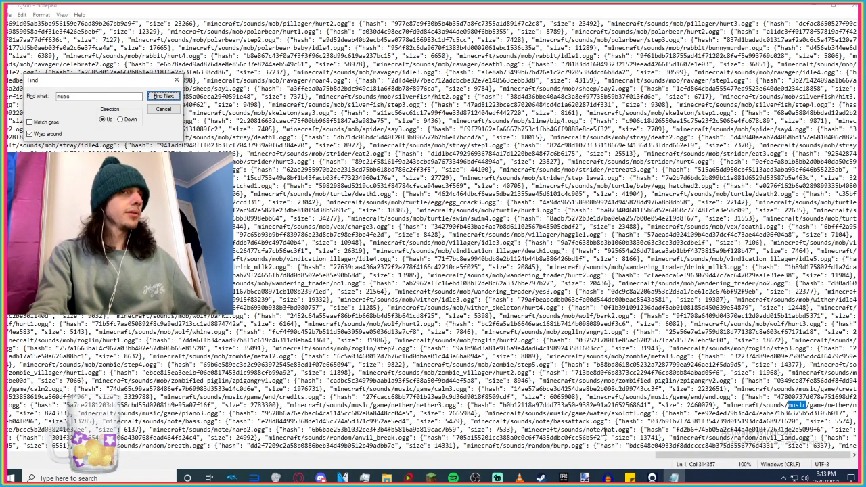
scroll(542, 271, down, 5)
scroll(433, 270, down, 5)
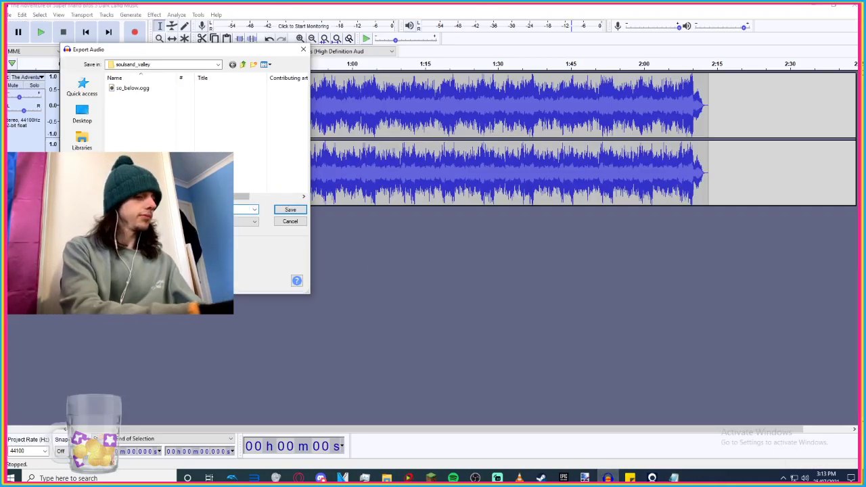
Export the Dark Land track as the OGG file nether1 in the nether folder and remove it from the project.
click(242, 64)
click(290, 210)
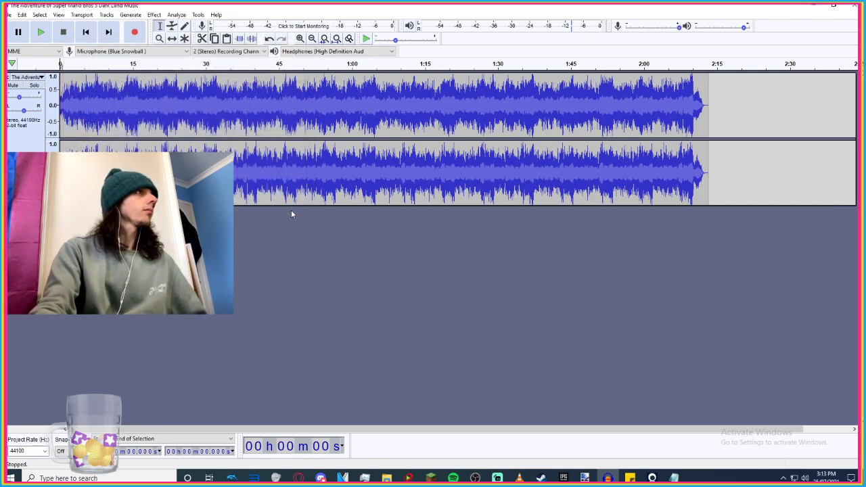
click(410, 322)
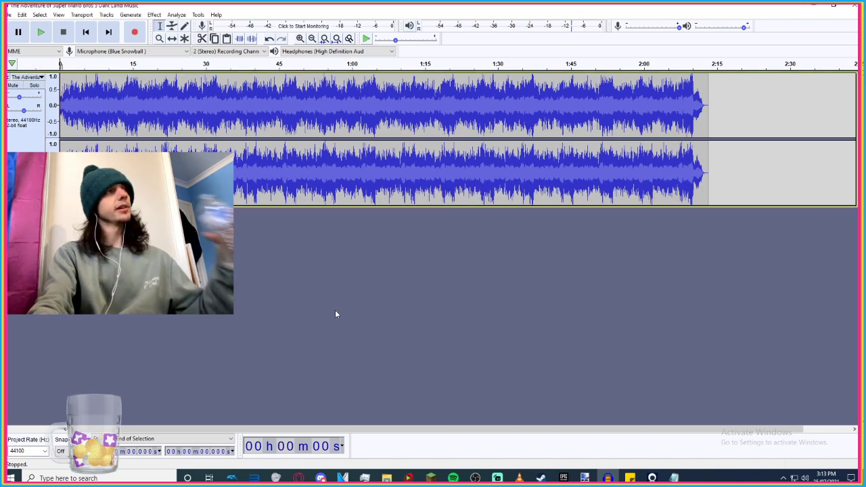
click(11, 78)
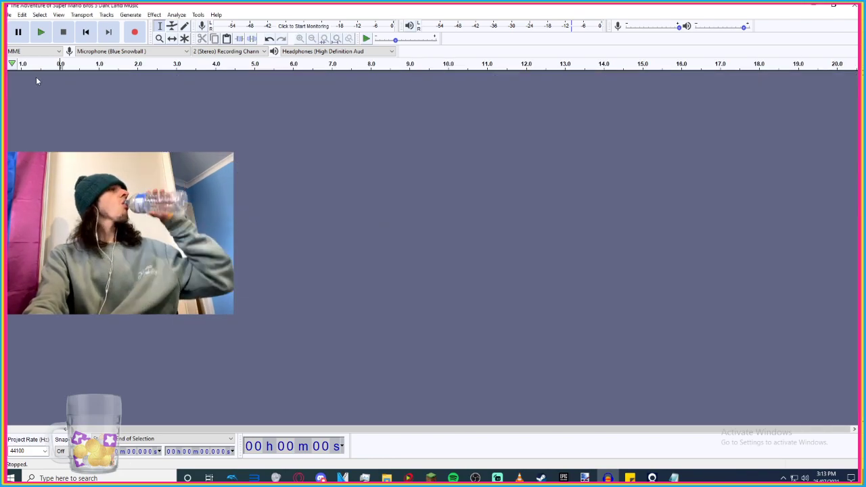
Import "Underground Theme (Super Mario Land) - Super Smash Bros. Brawl" from the desktop into Audacity and lower its gain during playback.
key(alt+Tab)
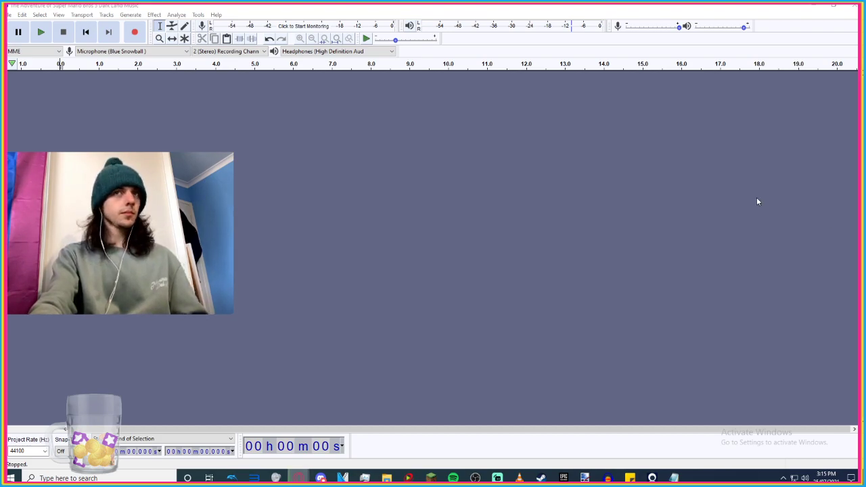
drag(614, 8, 656, 35)
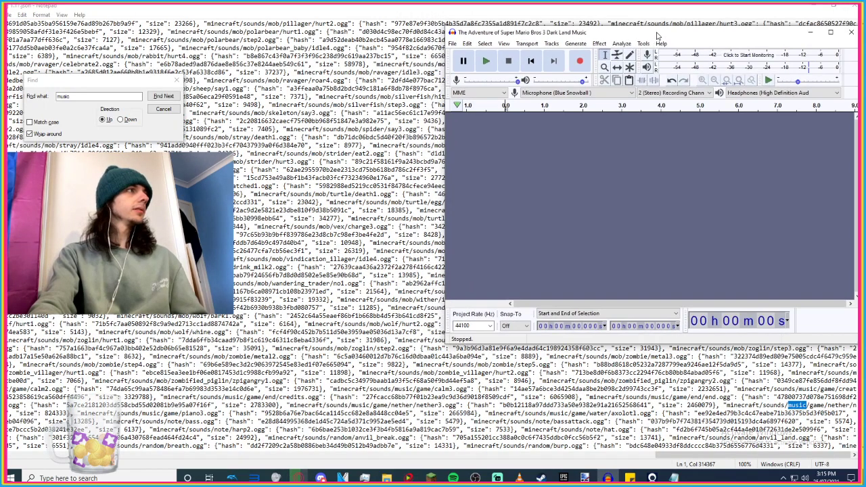
click(810, 7)
drag(85, 288, 545, 174)
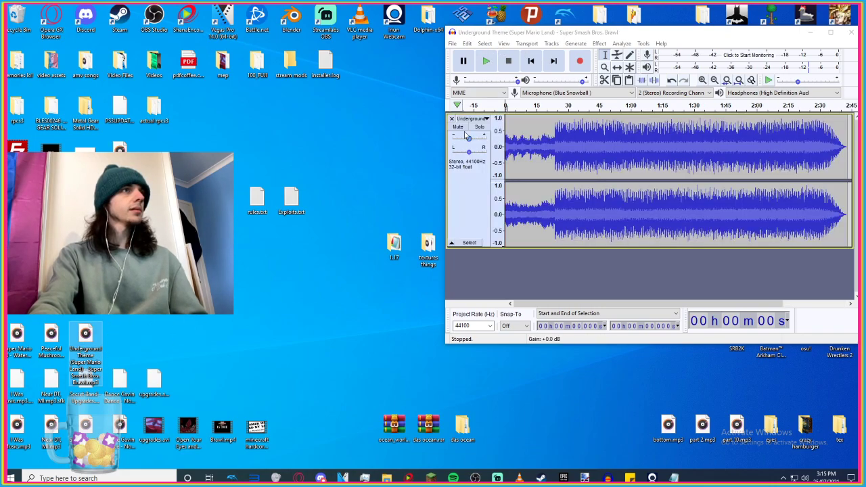
key(space)
drag(470, 140, 464, 142)
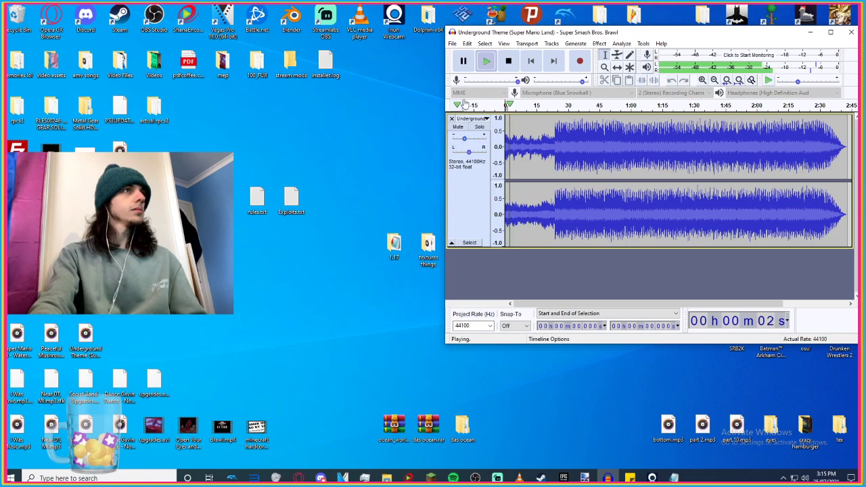
key(space)
Export the Underground Theme as the OGG file nether2 in the nether folder, keeping its metadata tags.
click(452, 43)
mouse_move(490, 109)
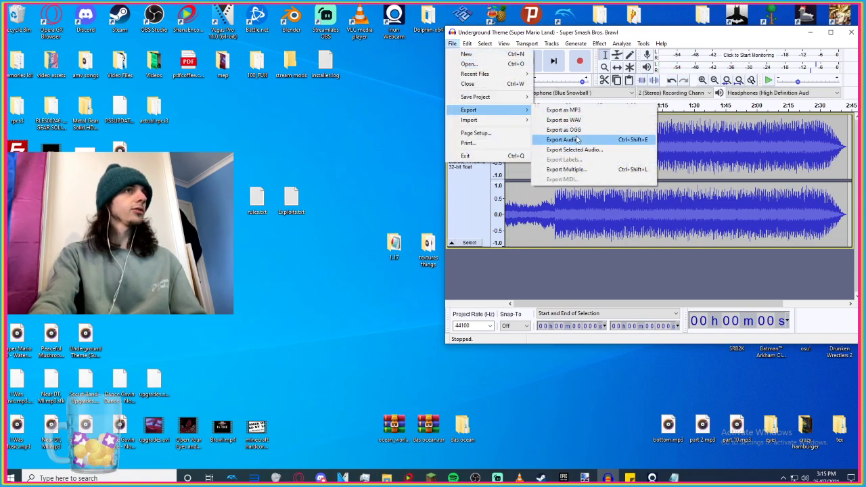
click(589, 128)
text(nether2)
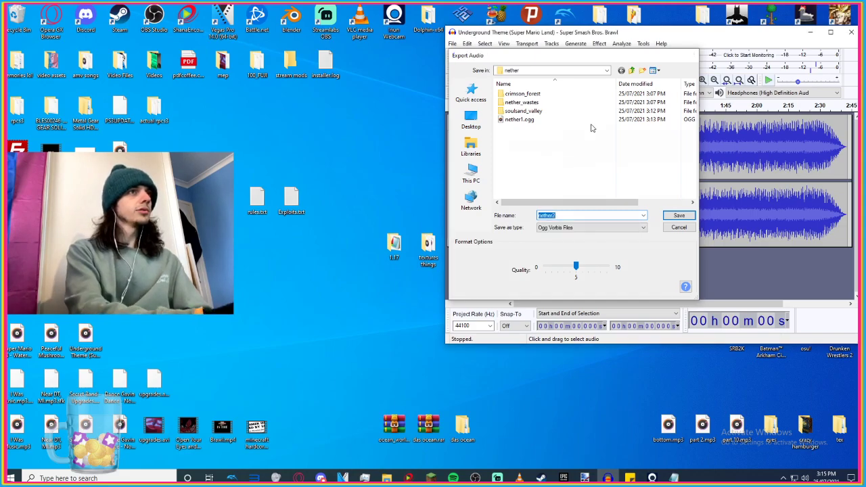
key(Return)
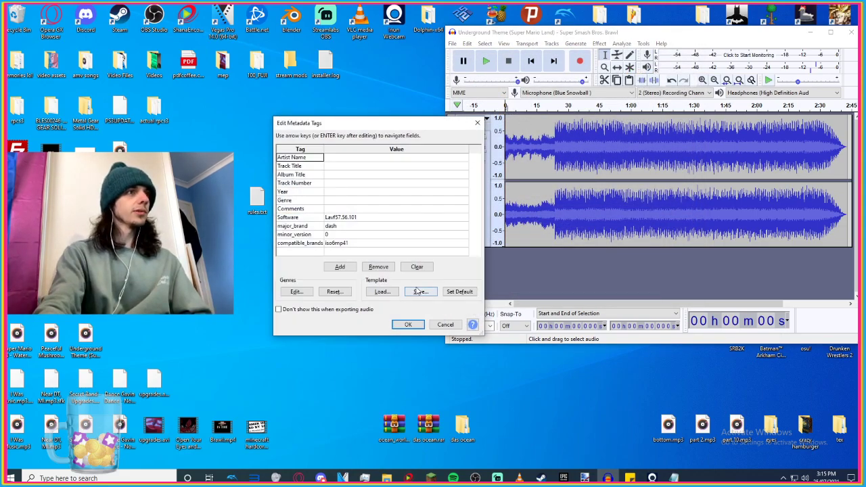
click(408, 324)
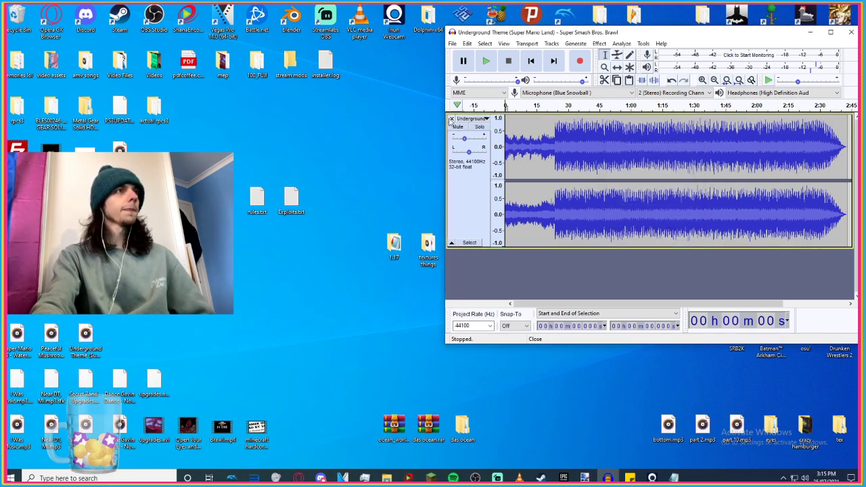
Replace the Underground Theme track with "Sonic Mania OST - Lava Reef Act 1" and lower its gain during playback.
click(452, 118)
drag(261, 160, 546, 155)
click(491, 70)
drag(468, 138, 463, 140)
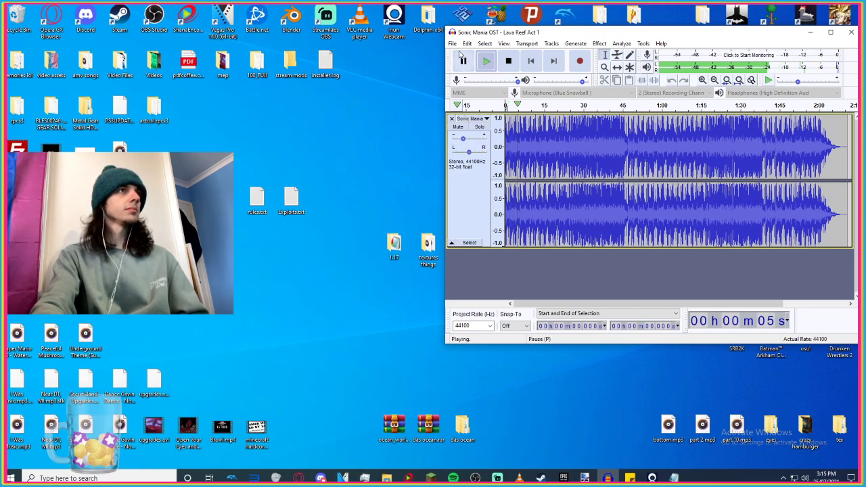
key(space)
Export the Lava Reef Act 1 track as the OGG file nether3 in the nether folder, keeping its metadata tags.
click(452, 44)
mouse_move(483, 111)
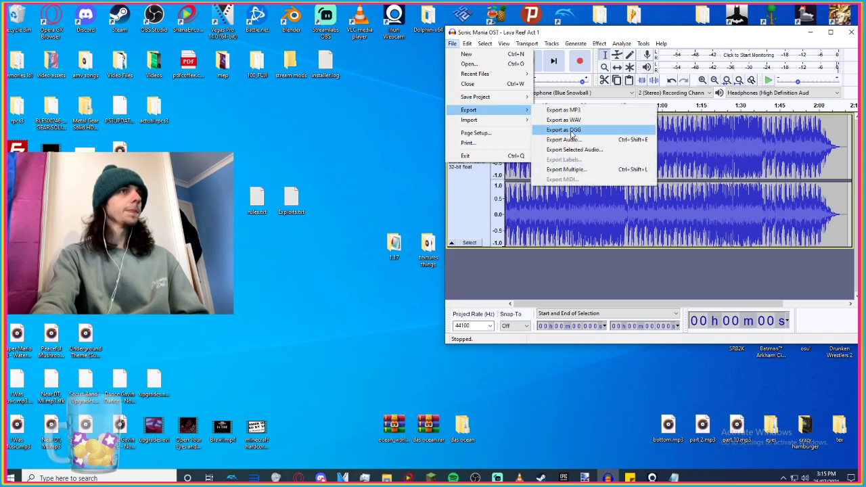
click(573, 134)
text(ne)
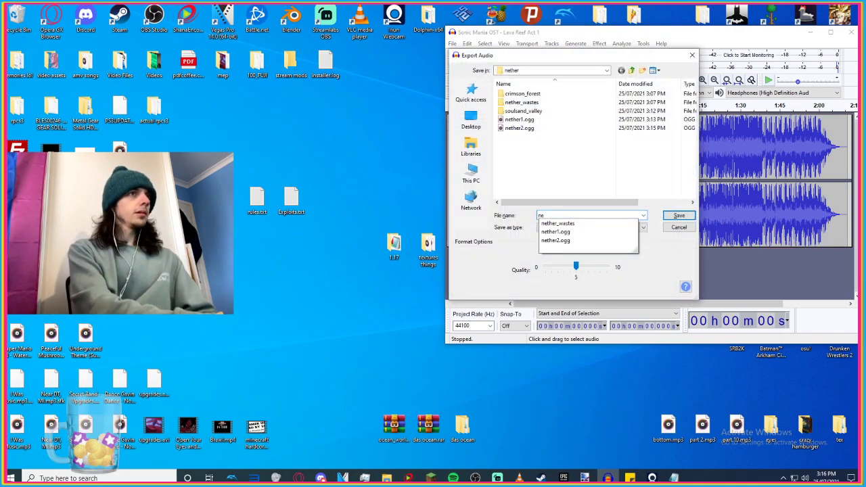
text(ther3)
key(Return)
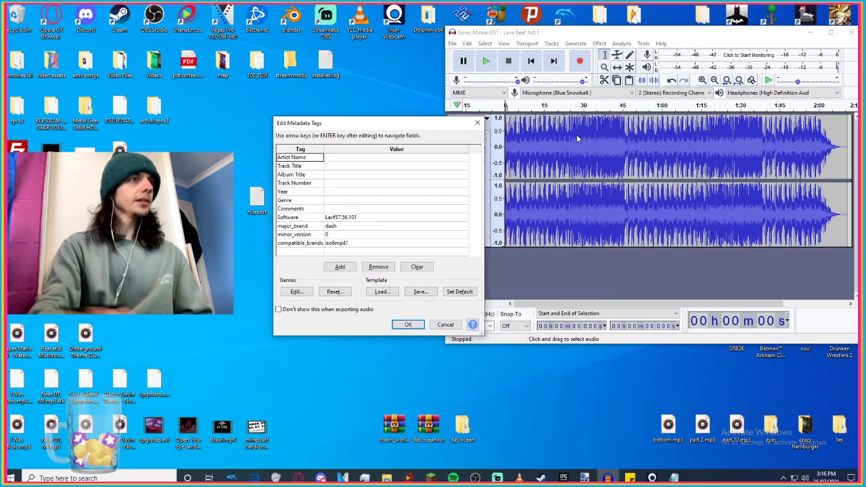
key(Return)
Replace the Lava Reef track with the Metal Gear Solid 2 [Sons of Liberty] song from the Music folder and lower its gain.
key(alt+Tab)
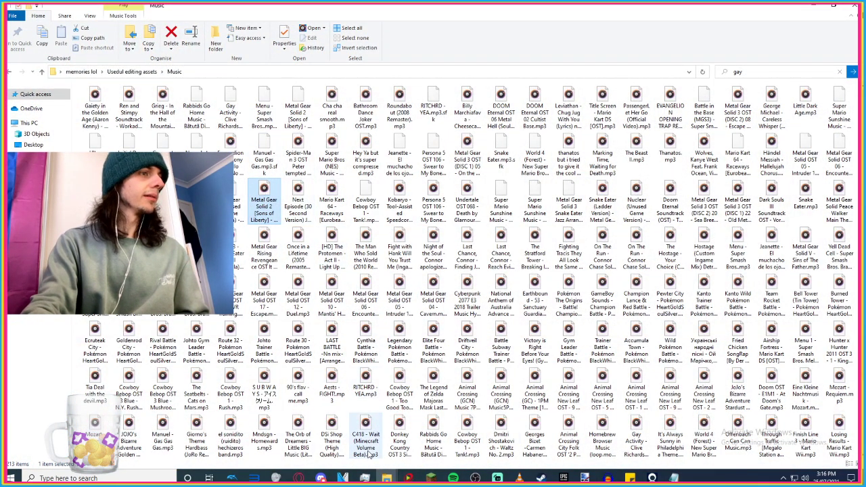
drag(479, 293, 561, 265)
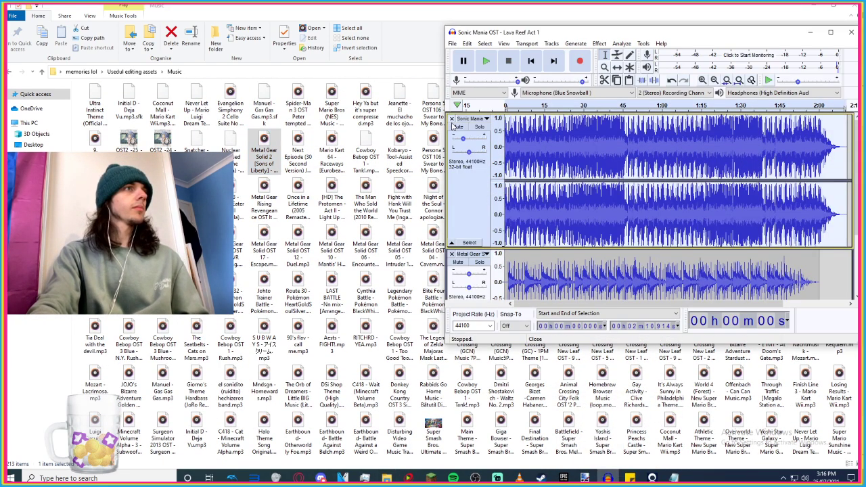
click(451, 119)
key(space)
drag(469, 139, 460, 144)
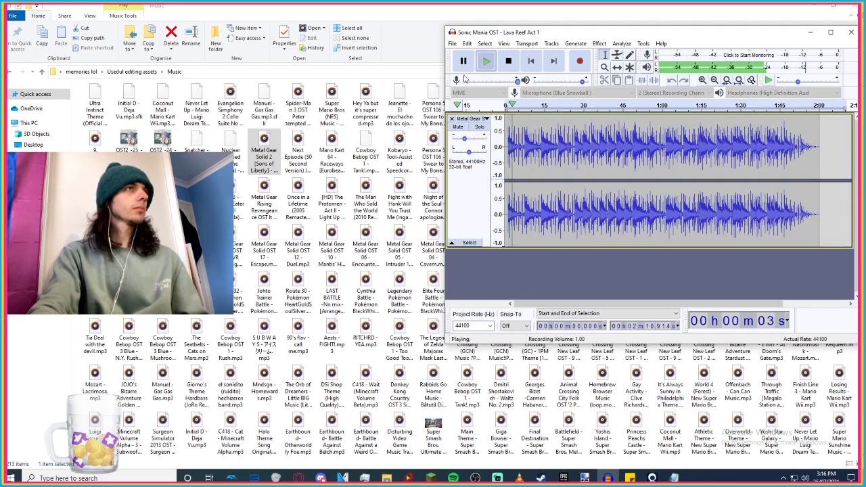
key(space)
Export the Metal Gear Solid 2 track as the OGG file nether4 in the nether folder, keeping its metadata tags.
click(452, 43)
mouse_move(487, 109)
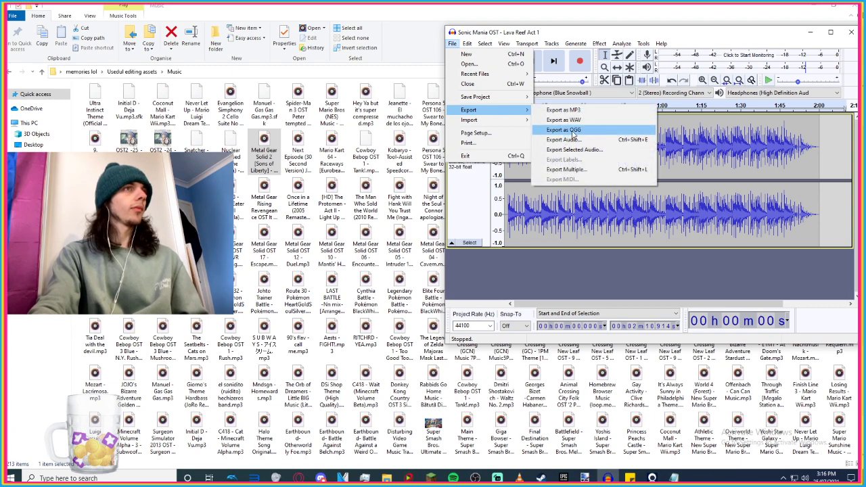
click(563, 129)
text(nether)
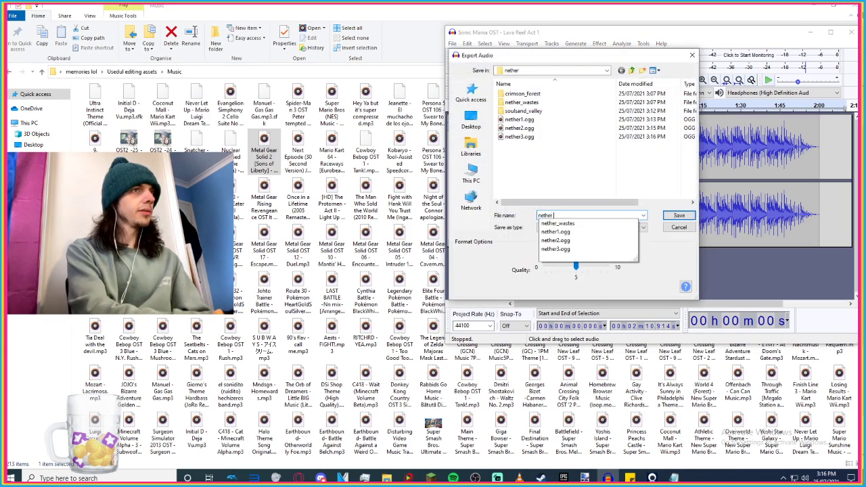
text(4)
key(Return)
key(Return)
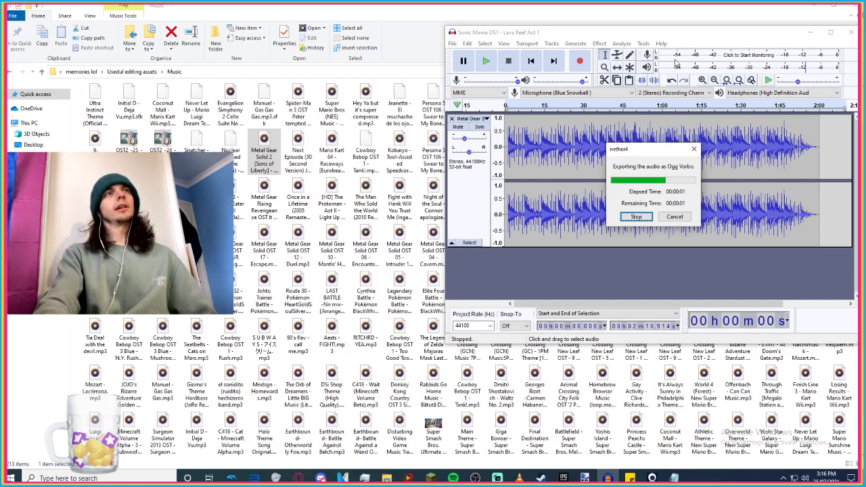
Close the Music folder, remove the Metal Gear Solid 2 track from the project and maximise Audacity.
click(851, 6)
click(451, 119)
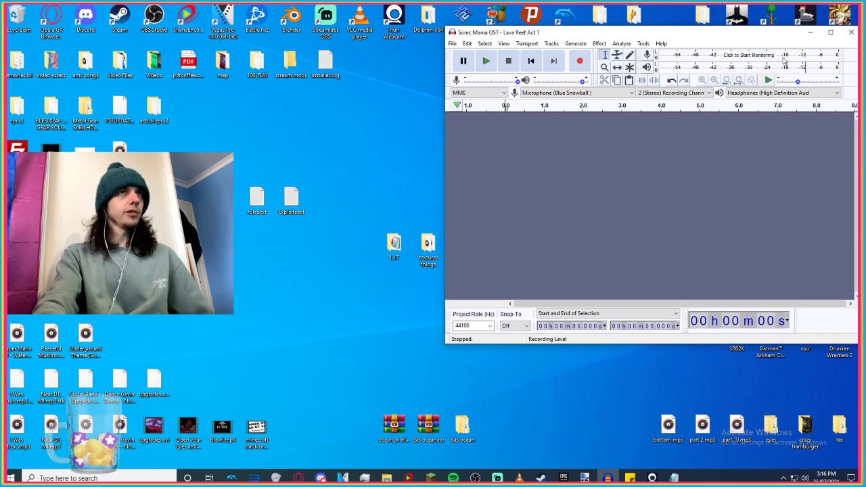
click(831, 32)
Check the sticky note, and step through the "music" matches in 1.17.json in both directions to review the Nether entries.
click(630, 478)
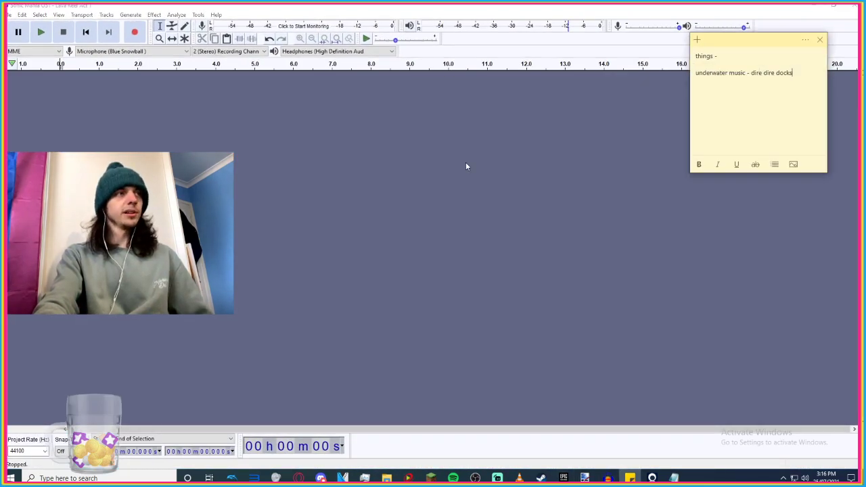
click(820, 40)
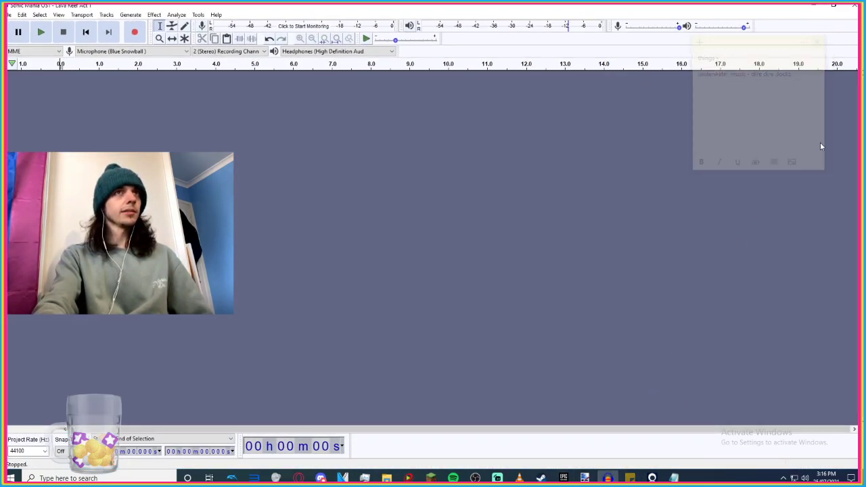
click(651, 478)
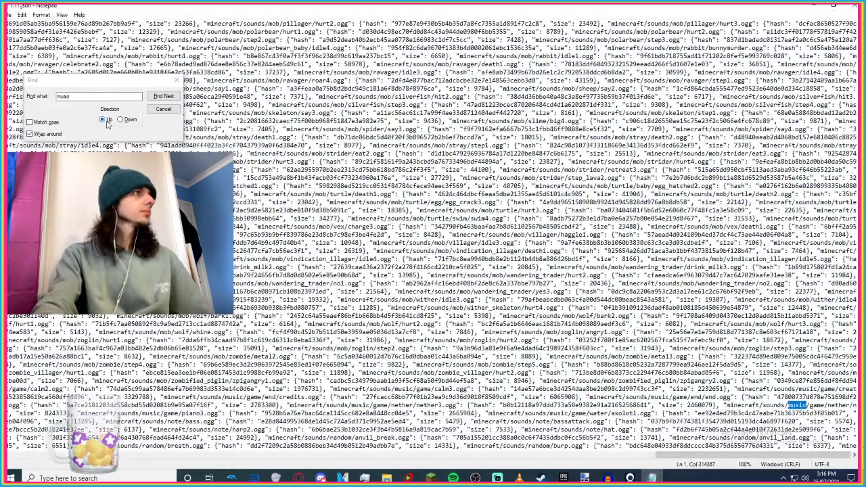
click(121, 120)
click(163, 96)
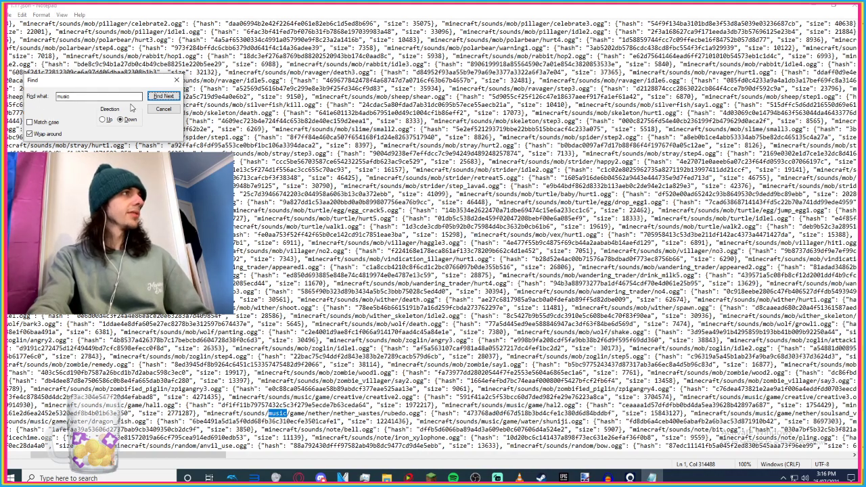
click(162, 97)
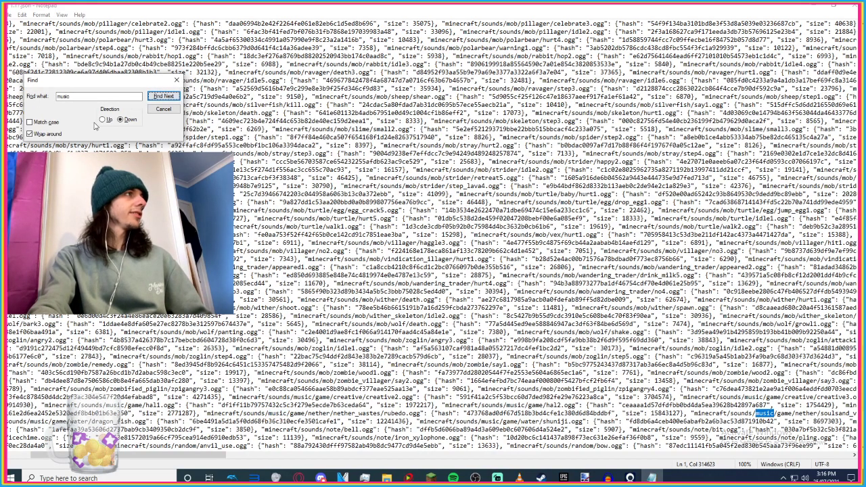
click(171, 98)
click(171, 98)
click(171, 98)
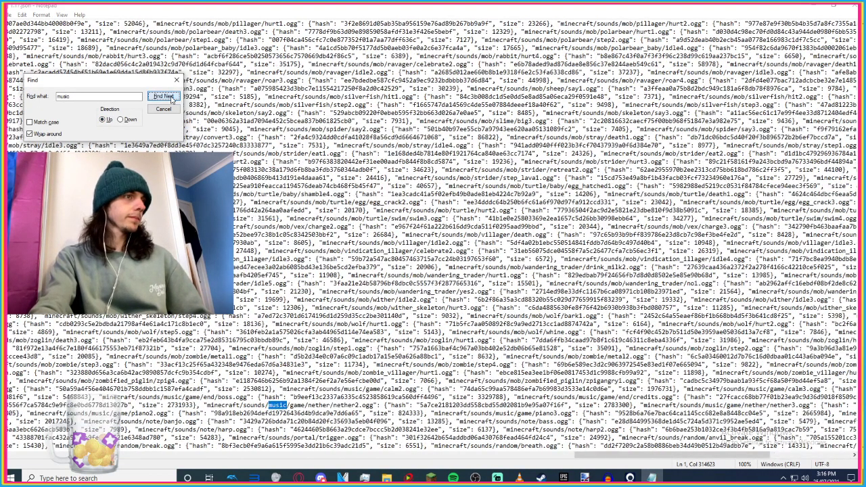
click(171, 98)
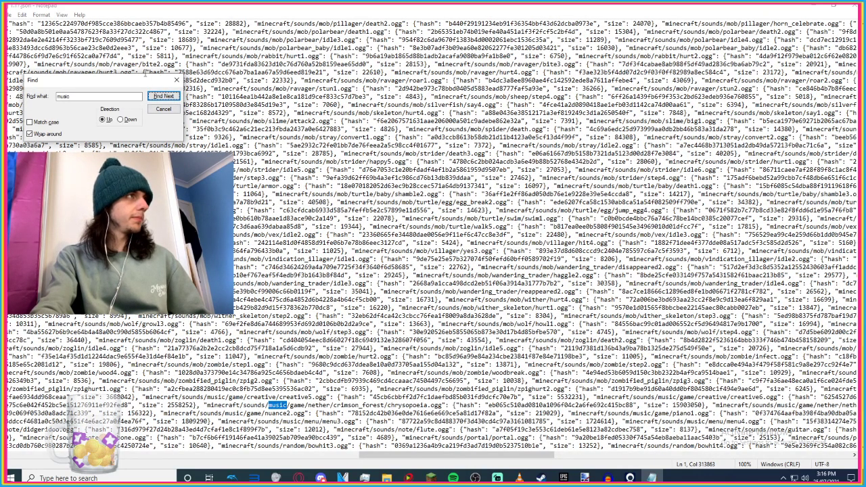
Step through the "music" matches in 1.17.json upwards and back down to the nether/crimson_forest entry.
click(164, 99)
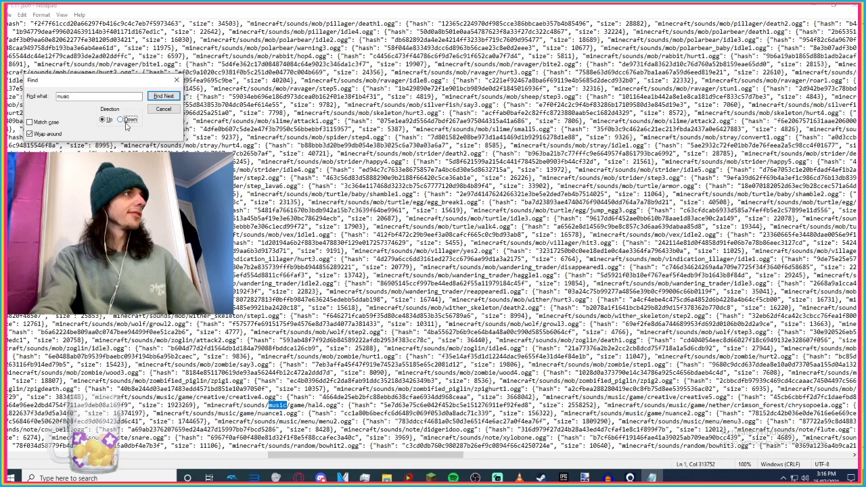
click(152, 98)
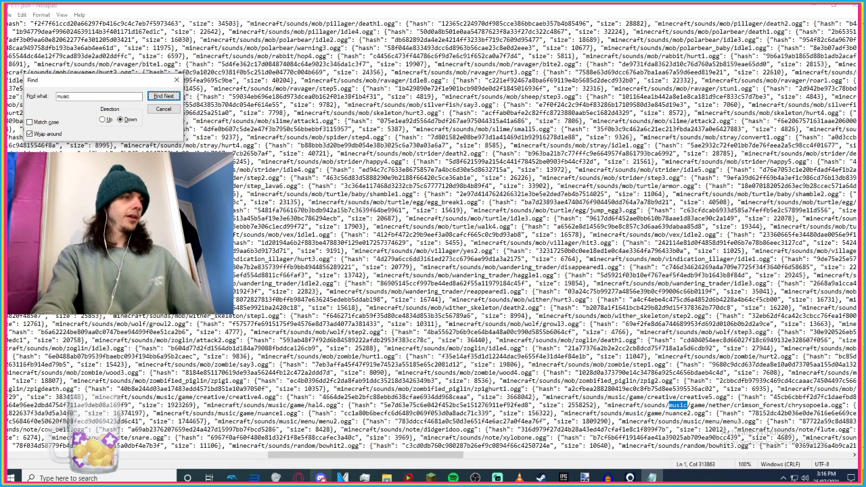
key(alt+Tab)
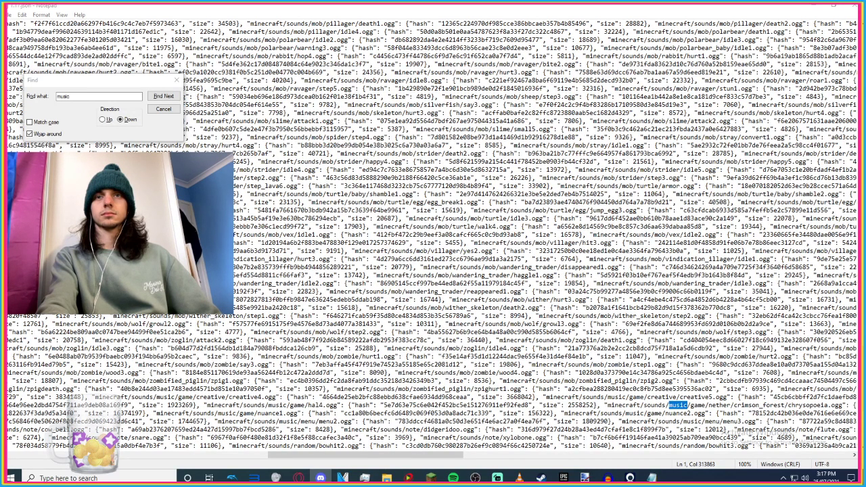
key(alt+Tab)
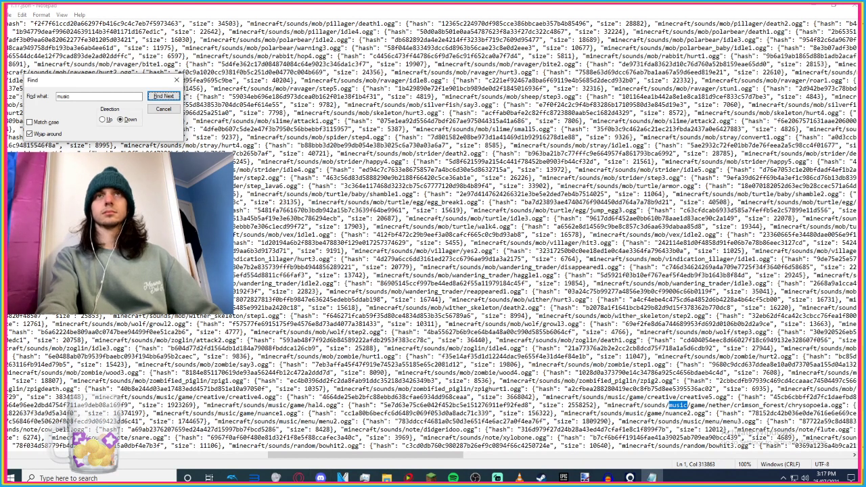
key(alt+Tab)
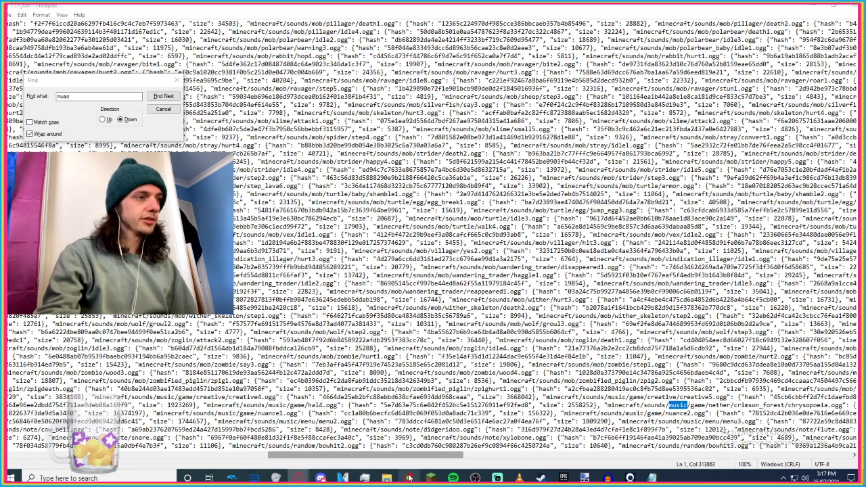
Open the Music folder, preview Metal Gear Solid 3 "On the Ground Battle in the Jungle" at several points, and close the player.
mouse_move(386, 479)
click(318, 433)
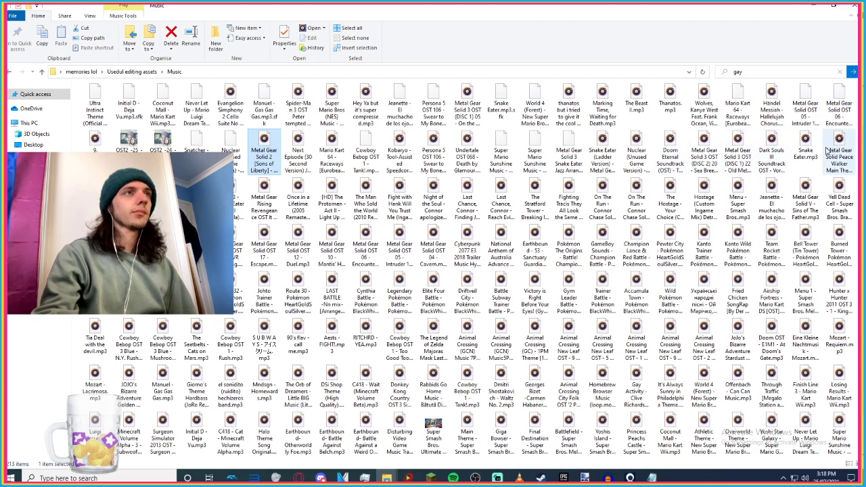
double_click(467, 106)
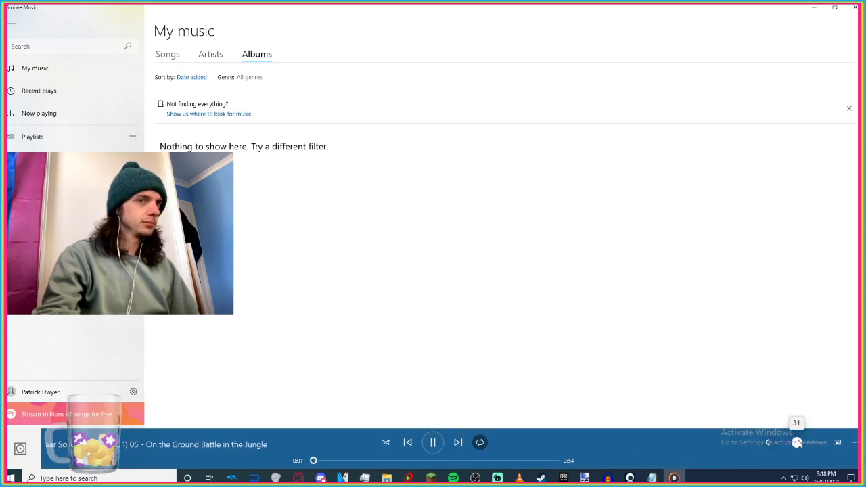
click(381, 461)
click(406, 461)
click(452, 460)
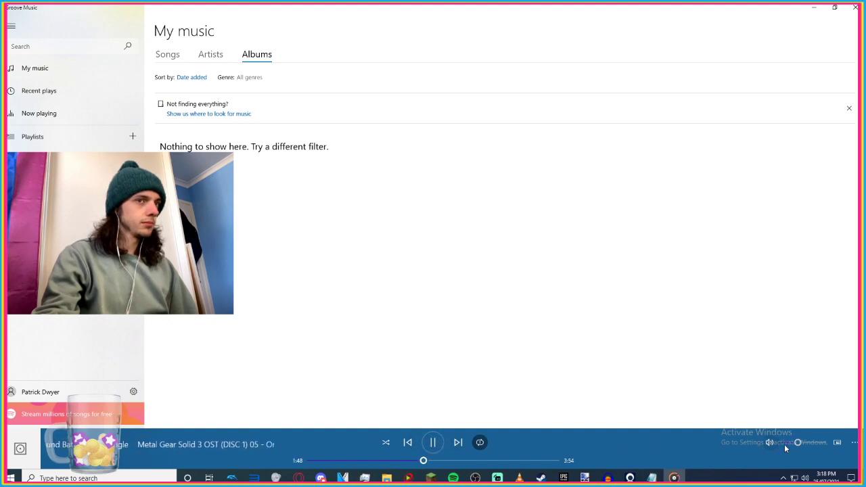
click(451, 460)
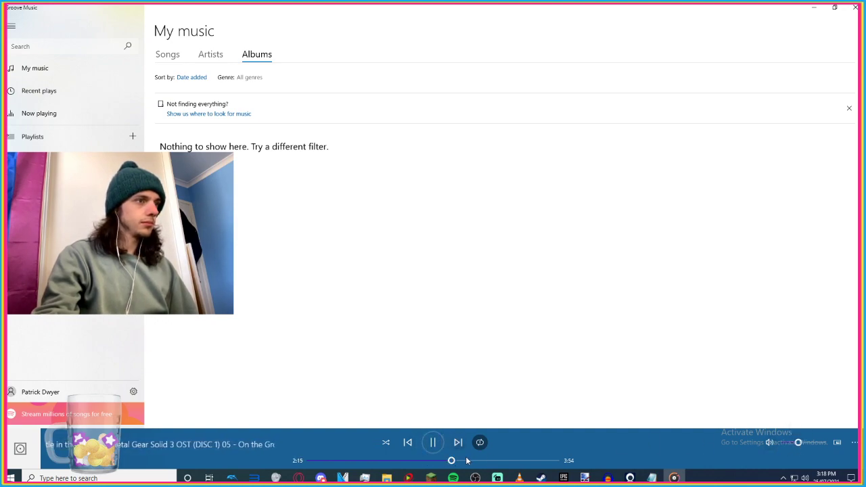
click(517, 460)
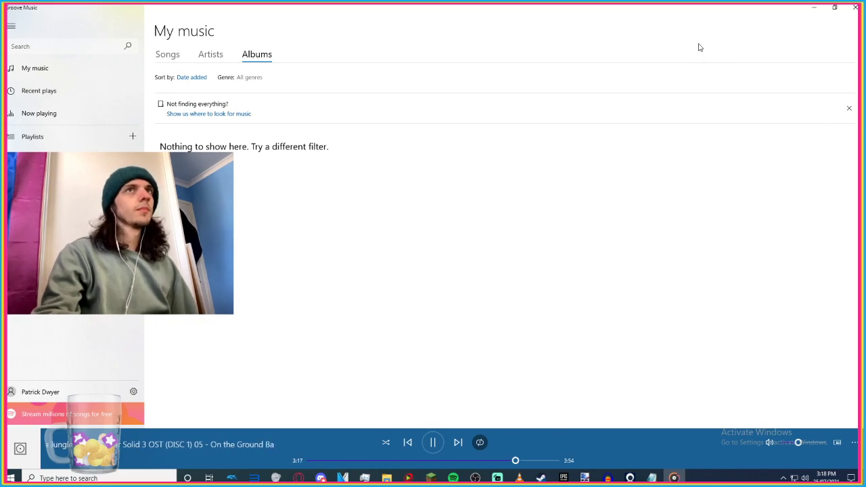
click(856, 7)
Import "On the Ground Battle in the Jungle" into Audacity and audition it from the start to about 2:01.
drag(467, 103, 131, 107)
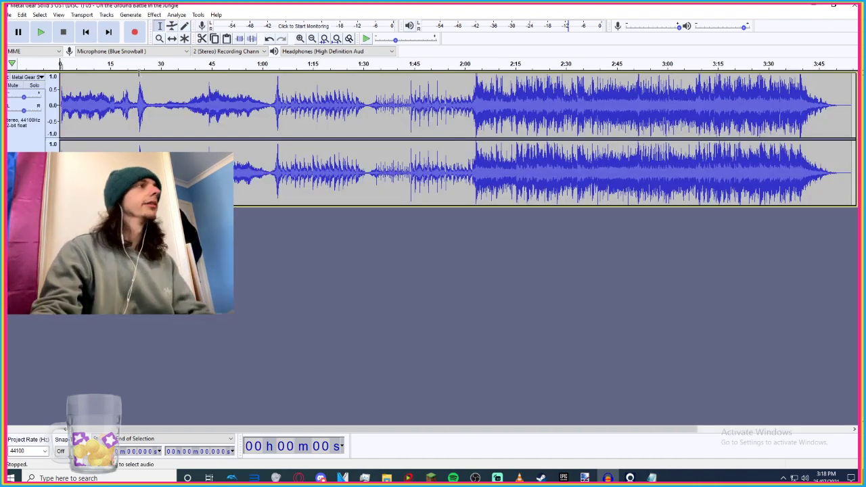
key(space)
click(180, 63)
click(248, 63)
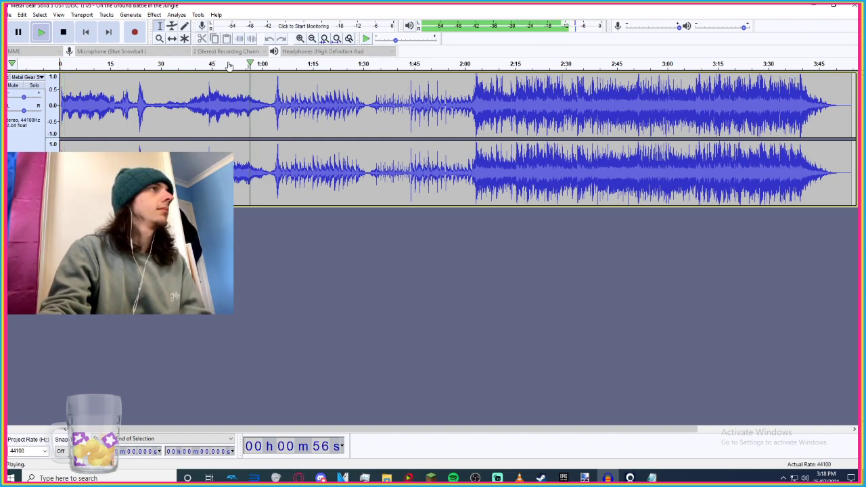
click(275, 64)
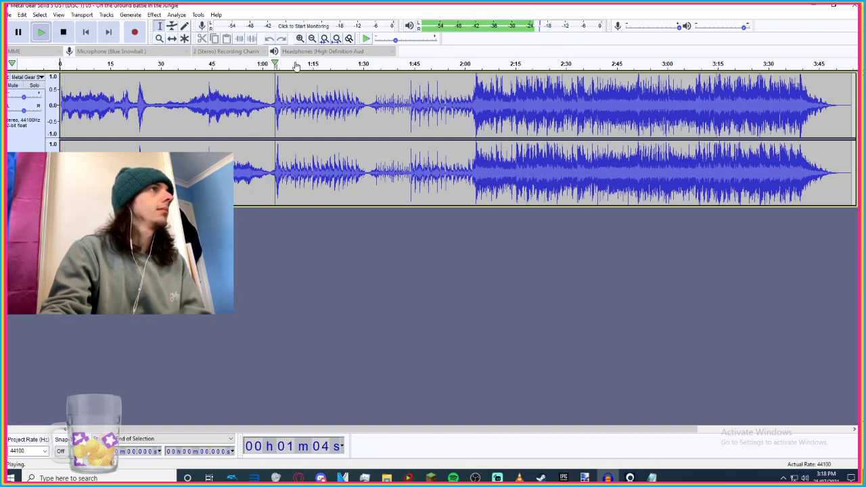
click(337, 64)
click(374, 63)
click(392, 64)
click(411, 64)
click(427, 64)
click(450, 64)
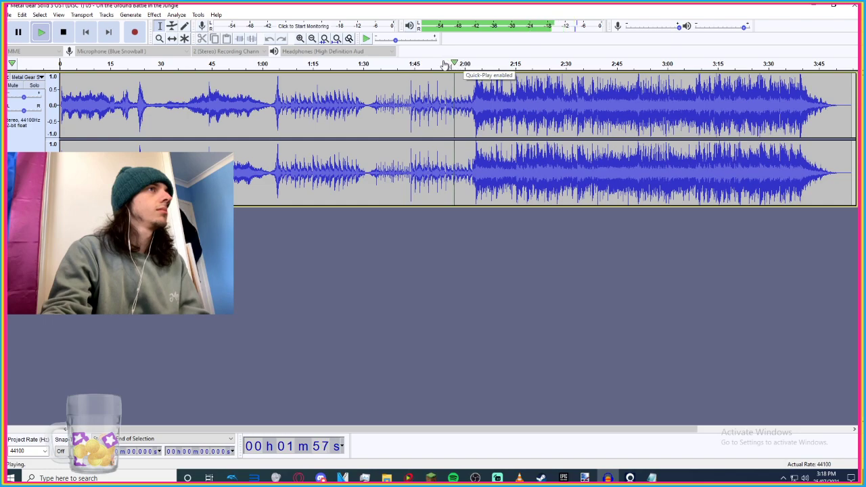
click(466, 64)
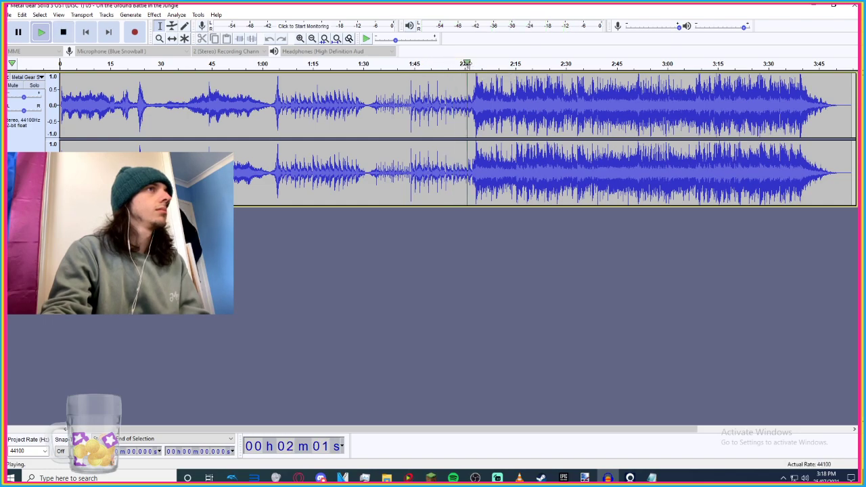
click(412, 64)
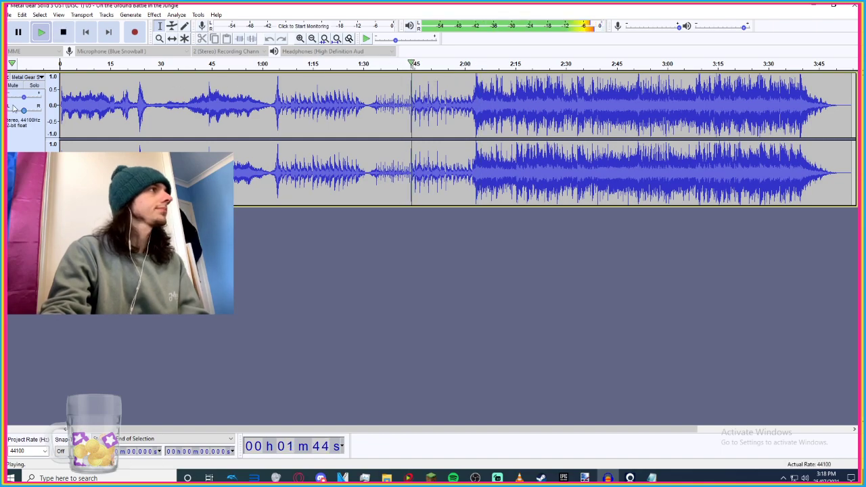
Lower the track's gain to about -9 dB and delete the audio from about 1:54 to the end.
drag(23, 96, 13, 101)
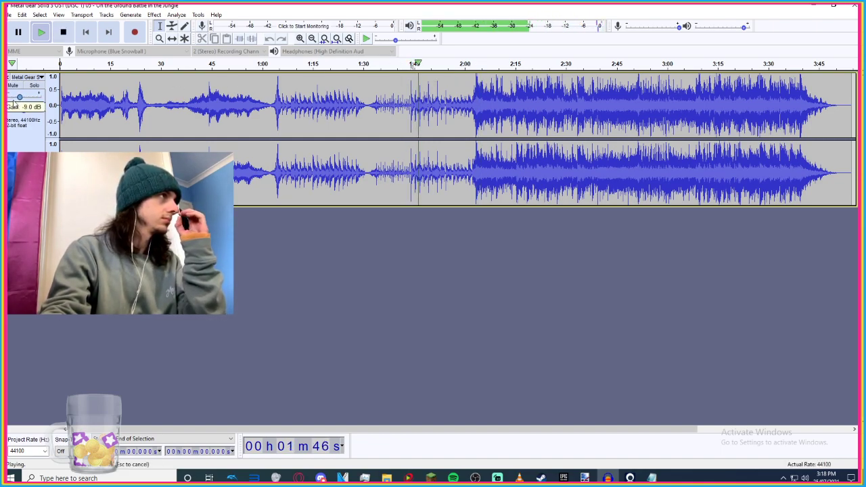
click(438, 67)
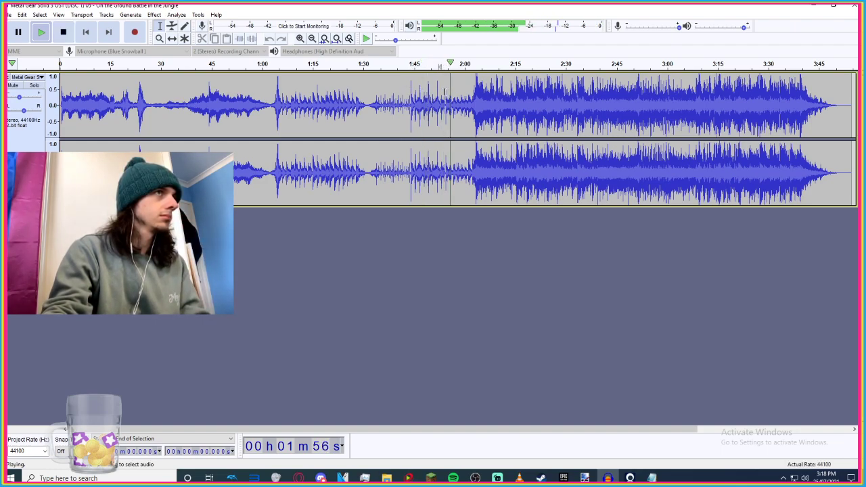
drag(445, 90, 849, 100)
key(space)
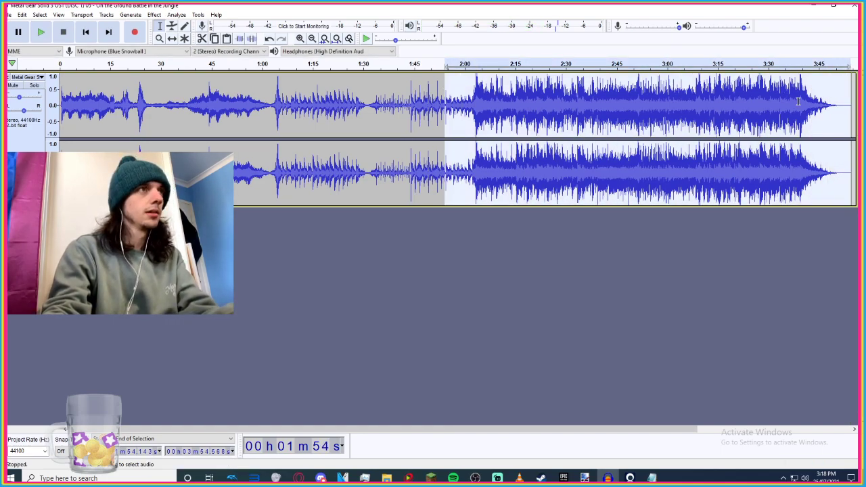
key(Delete)
Apply Fade Out to the track's ending from about 1:46 to 1:54 and play back the faded section.
click(406, 110)
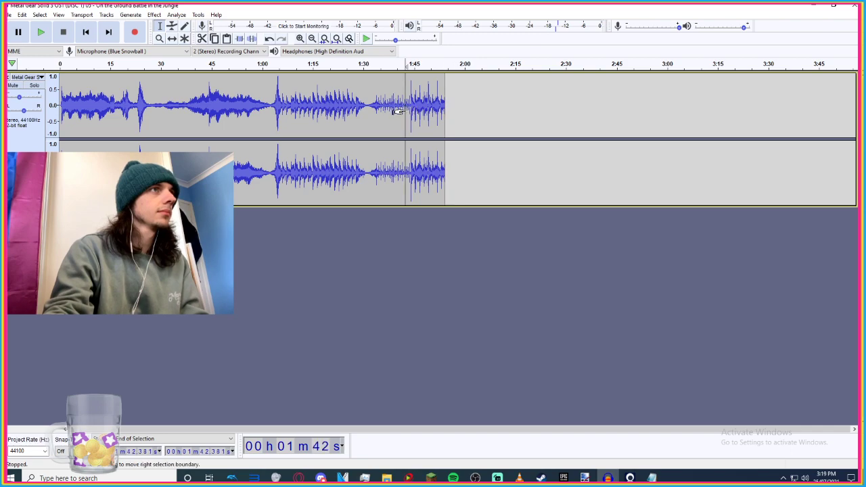
key(space)
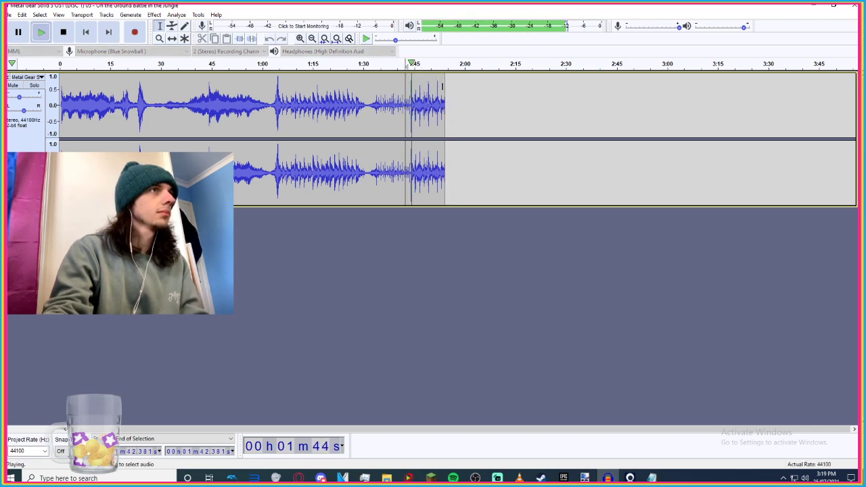
drag(445, 94, 417, 93)
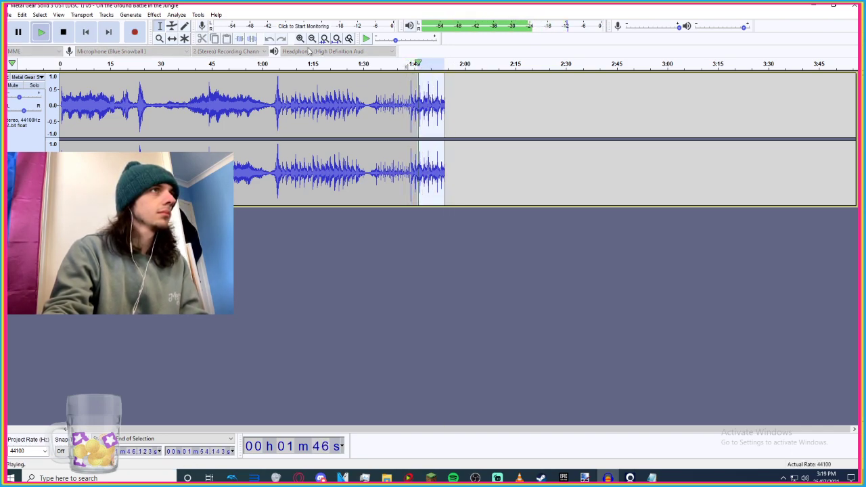
click(130, 15)
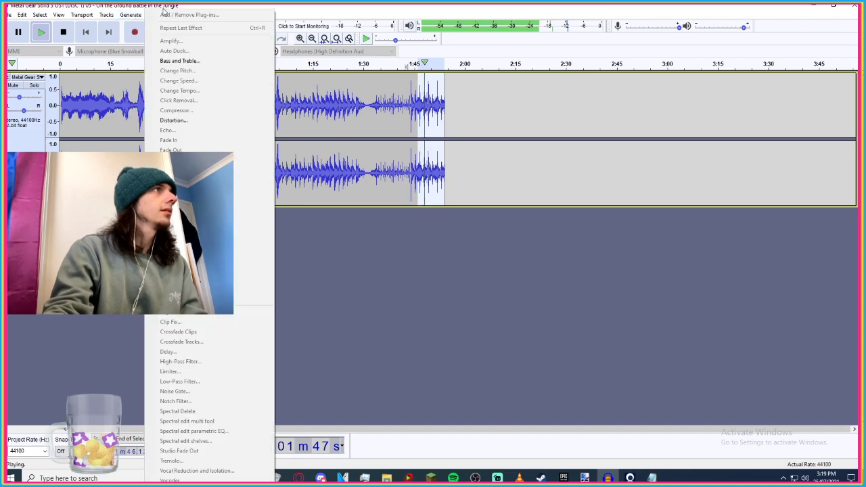
key(Escape)
key(space)
click(155, 14)
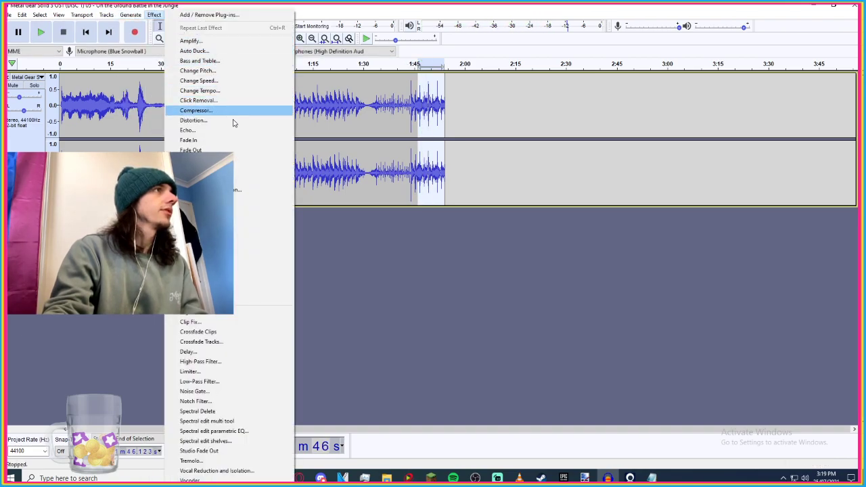
click(191, 149)
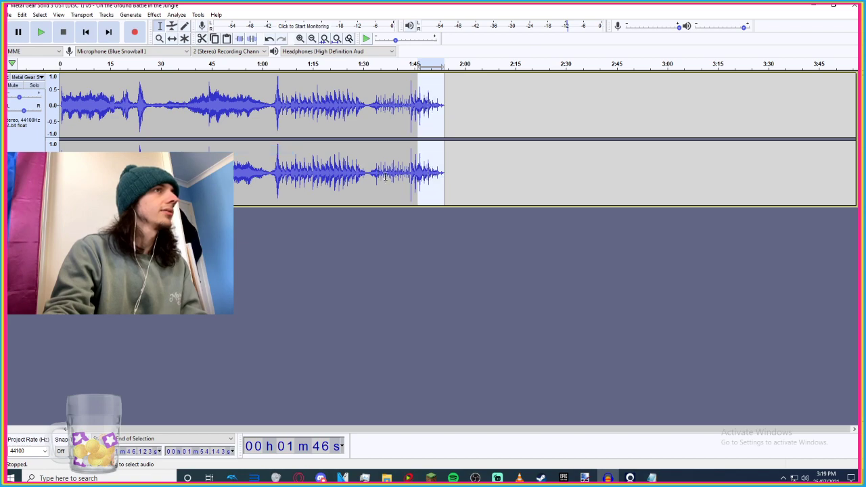
key(space)
click(456, 88)
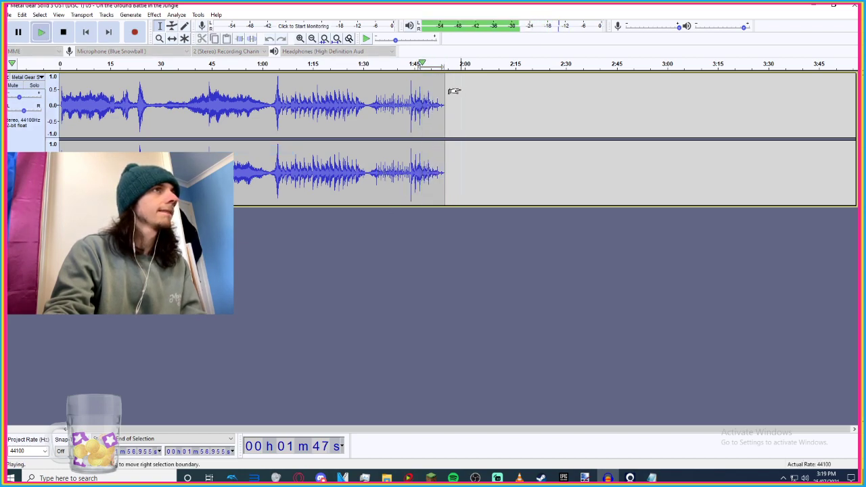
drag(418, 66, 364, 67)
click(430, 66)
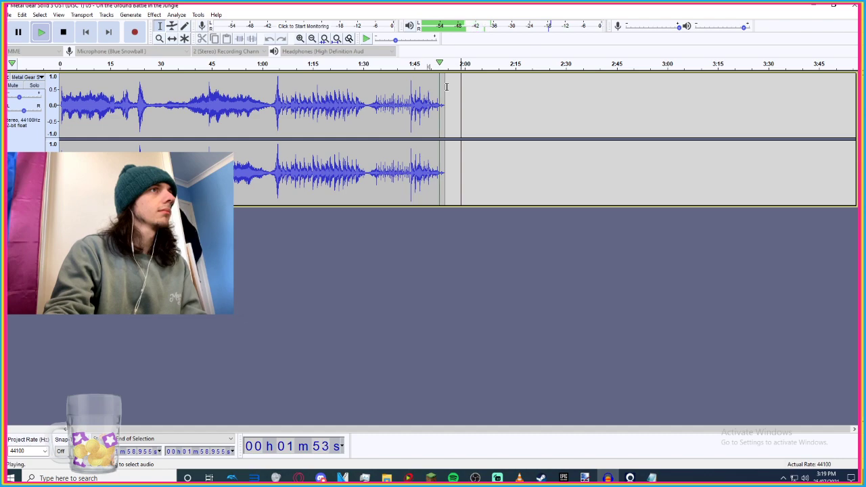
Select the whole track, return the playhead to the start, and begin exporting the audio into the crimson_forest folder.
key(ctrl+a)
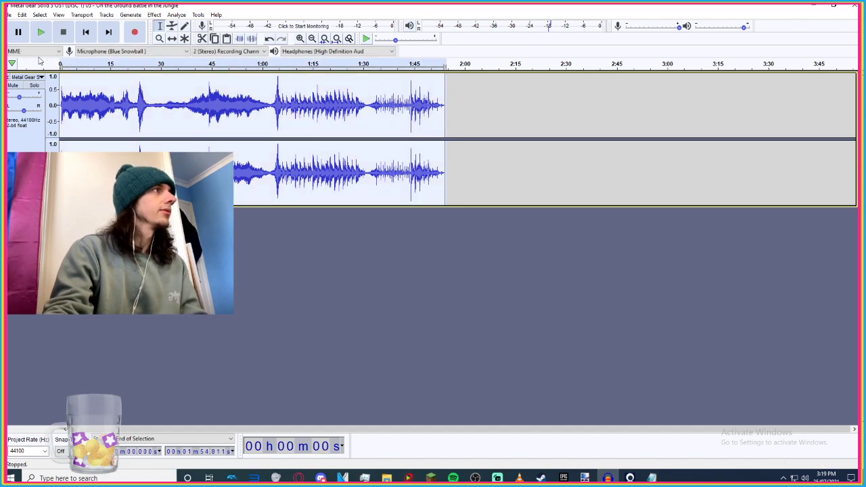
click(86, 32)
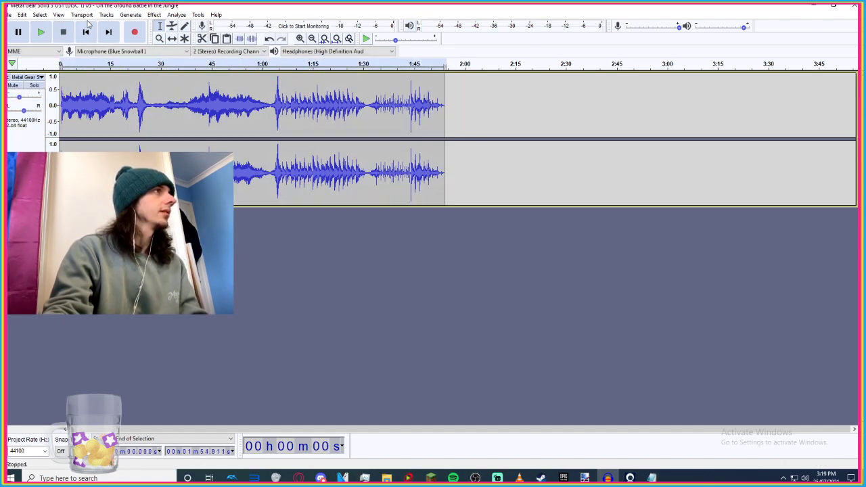
click(9, 15)
mouse_move(48, 85)
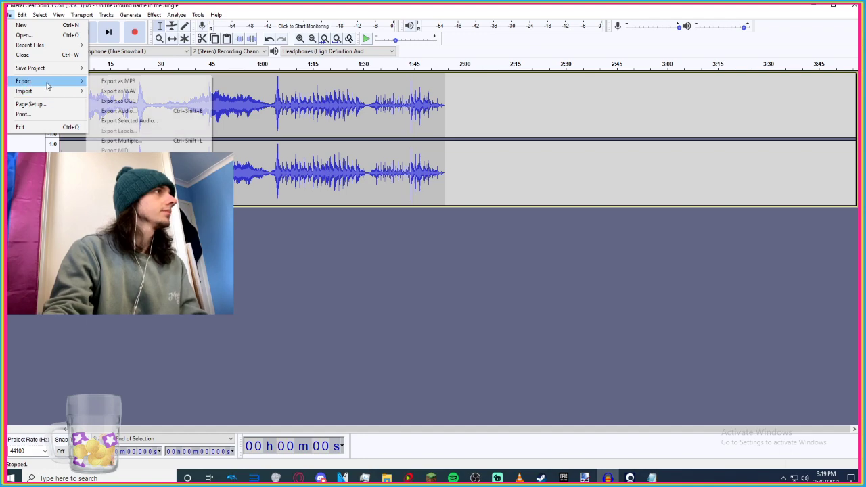
click(120, 110)
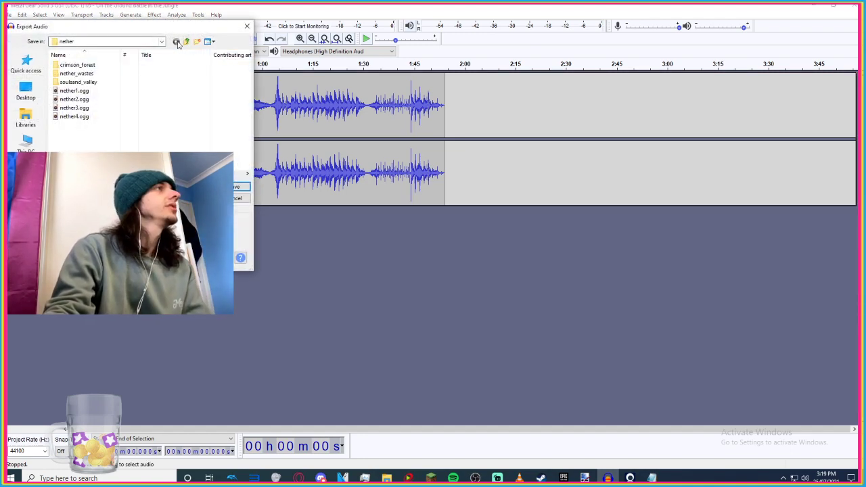
double_click(87, 65)
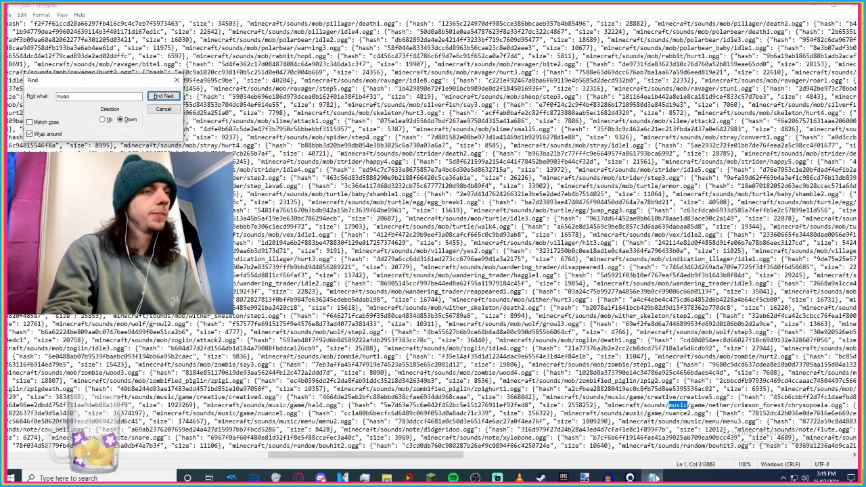
Take the crimson_forest track name from 1.17.json in Notepad and save the Audacity export as chrysopoeia.ogg, accepting the metadata.
click(652, 478)
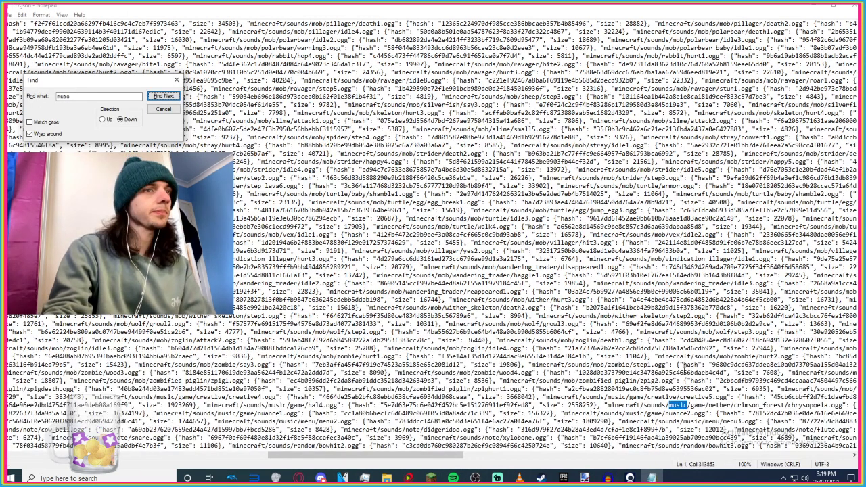
drag(788, 404, 819, 405)
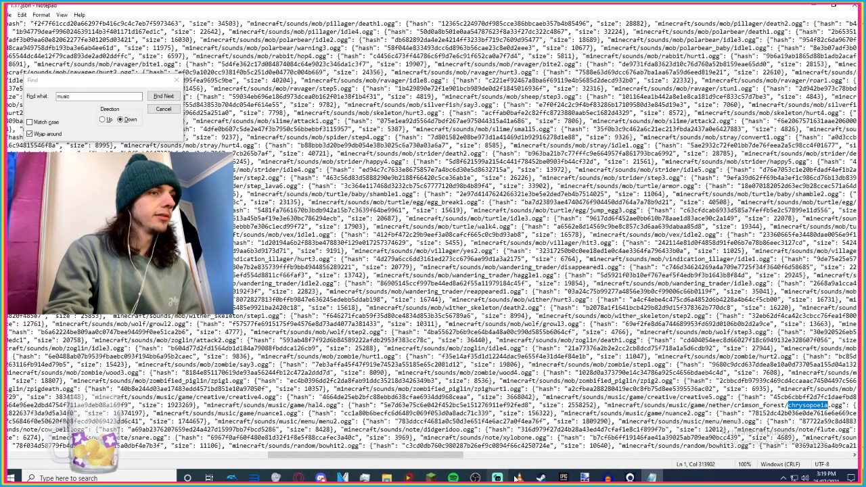
click(608, 477)
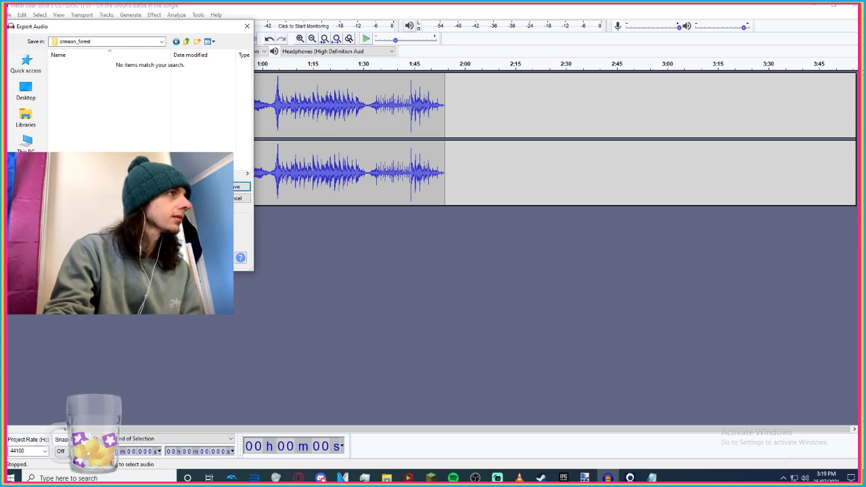
click(244, 191)
click(411, 323)
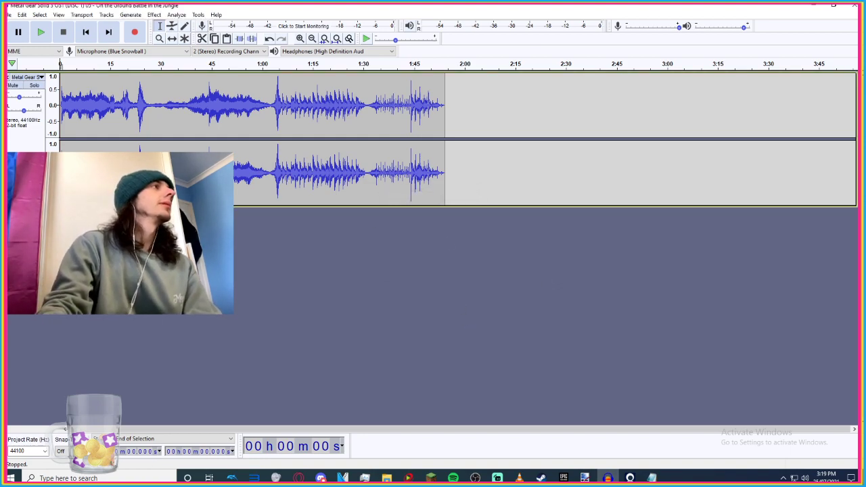
Go to the Music folder in File Explorer, preview Metal Gear Solid 3 "Escape Through the Woods", and close the player.
key(ctrl+z)
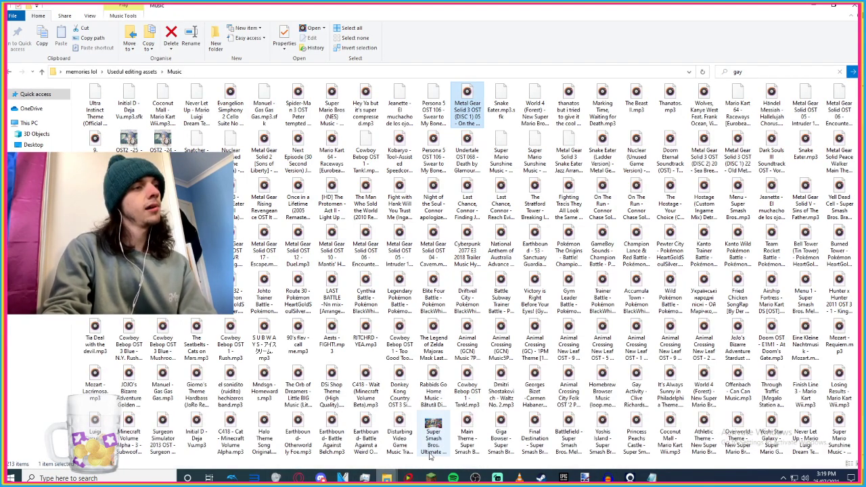
click(387, 433)
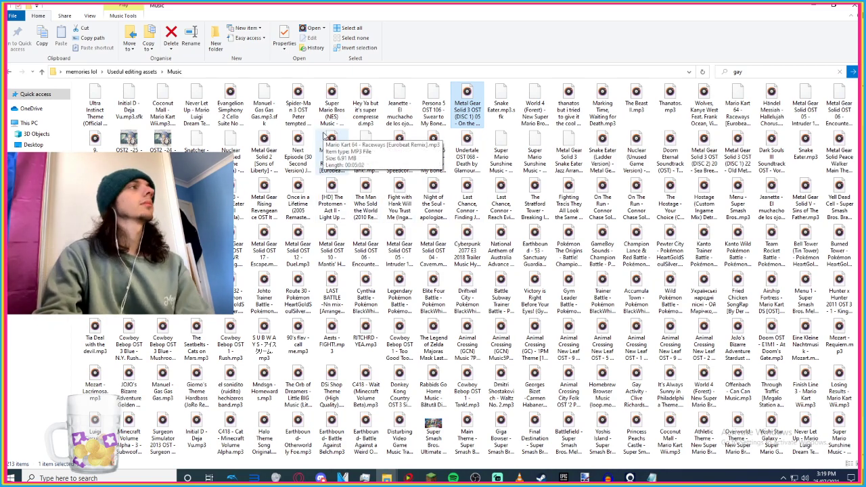
scroll(325, 135, up, 1)
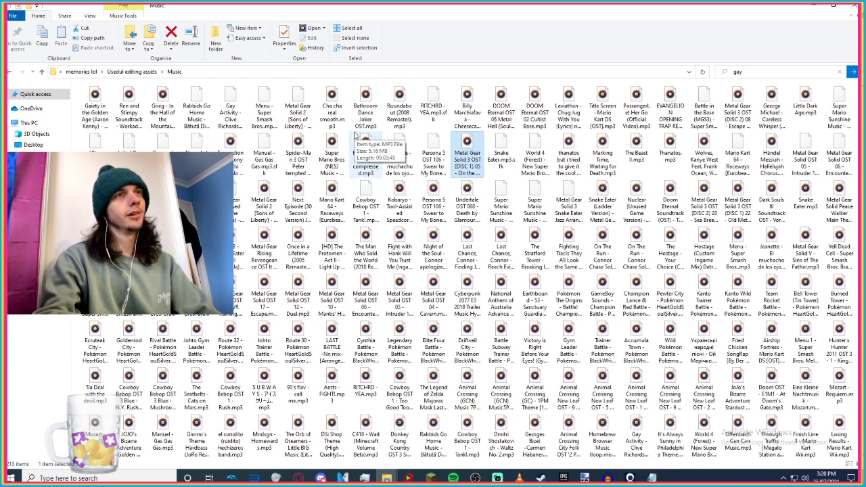
click(728, 99)
double_click(728, 108)
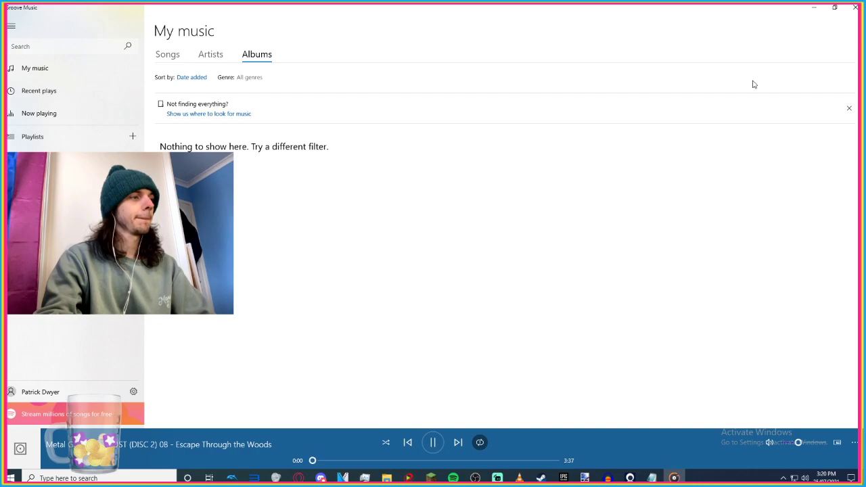
click(854, 8)
Import "Bathroom Dance Joker OST" into Audacity, lower its gain to about -11 dB, and audition it at points up to 1:24.
drag(362, 111, 396, 285)
key(space)
drag(23, 99, 14, 102)
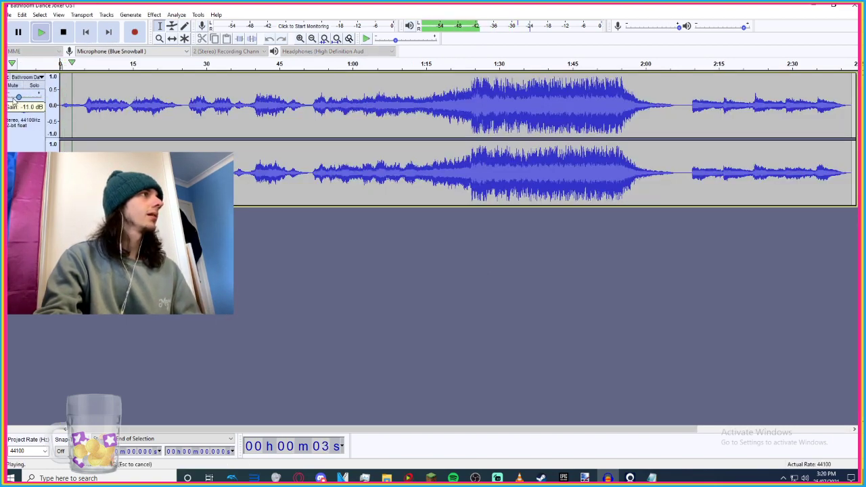
click(230, 63)
click(352, 64)
click(450, 63)
click(469, 63)
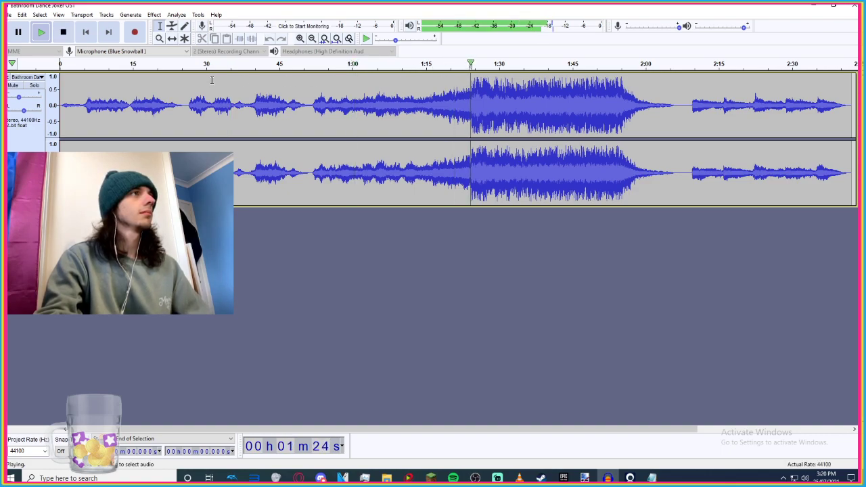
Lower the Bathroom Dance track's gain slightly further and audition it at several points from 0:41 to 2:38.
mouse_move(19, 99)
drag(19, 99, 16, 99)
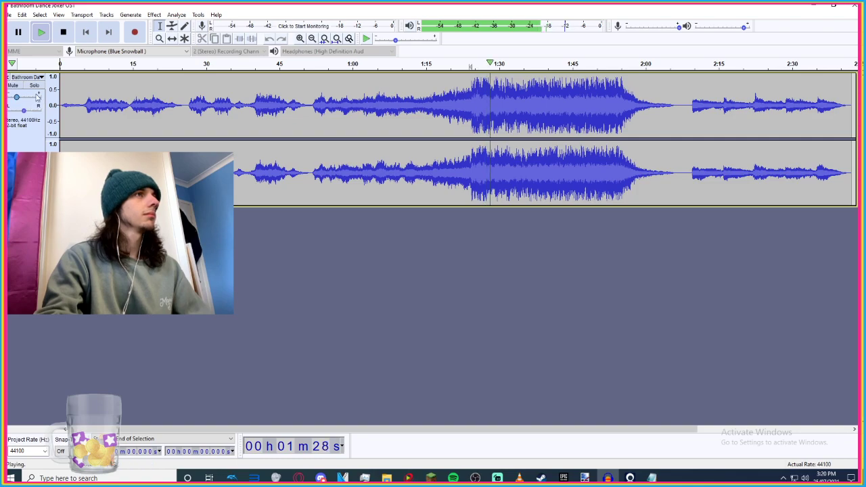
click(258, 63)
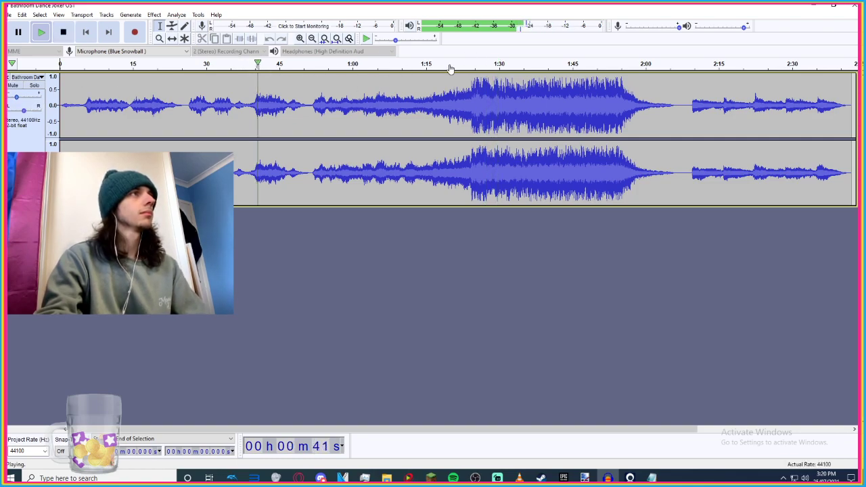
click(586, 64)
click(645, 63)
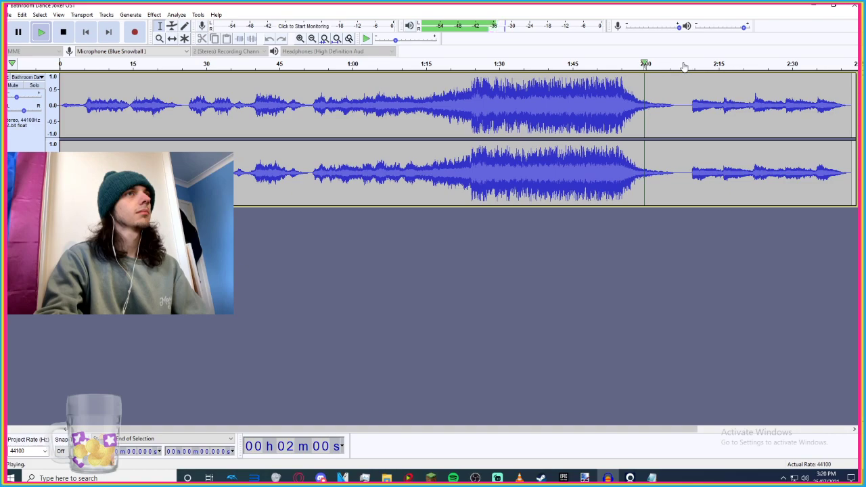
click(690, 64)
click(717, 64)
click(781, 63)
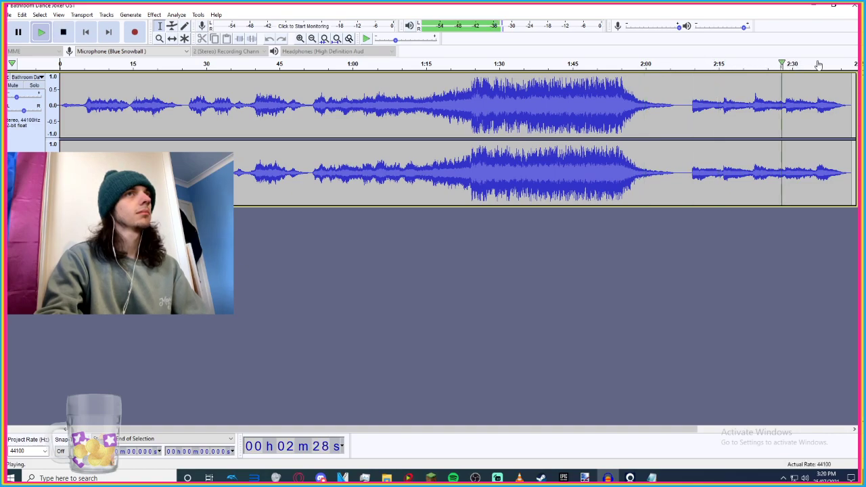
click(827, 64)
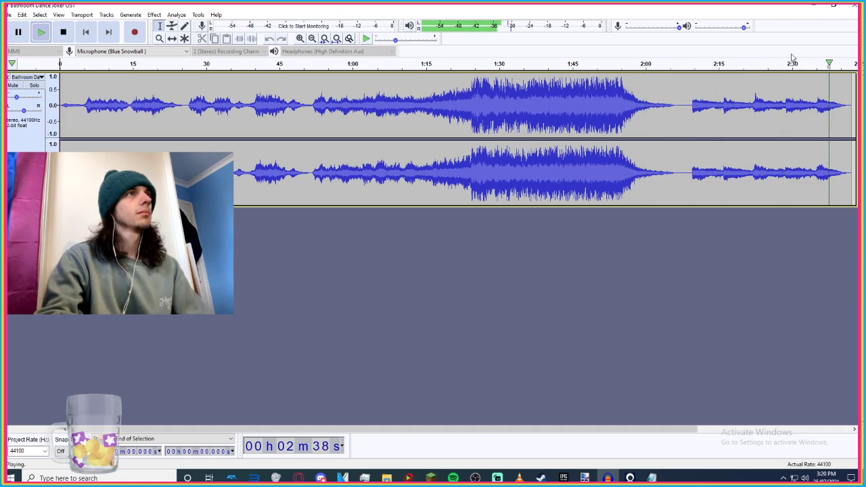
Return the playhead to the start and begin an OGG export of the Bathroom Dance track into the nether_wastes folder.
click(86, 34)
click(9, 14)
mouse_move(33, 81)
click(128, 102)
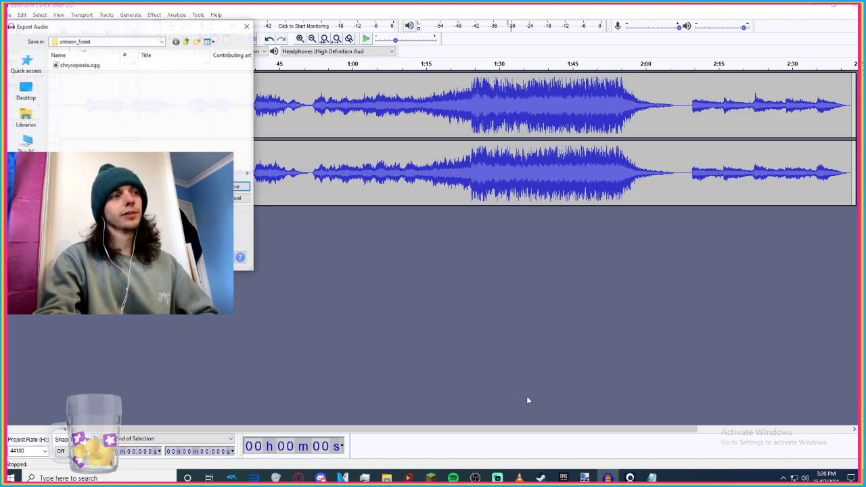
click(188, 42)
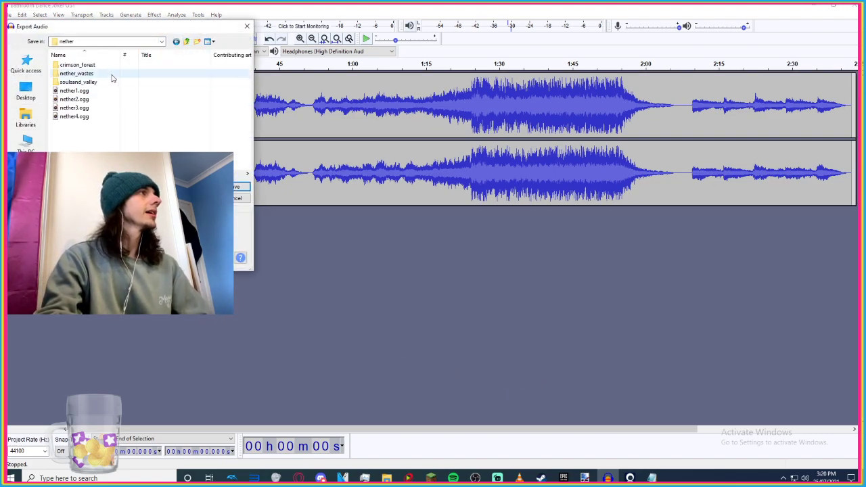
double_click(111, 76)
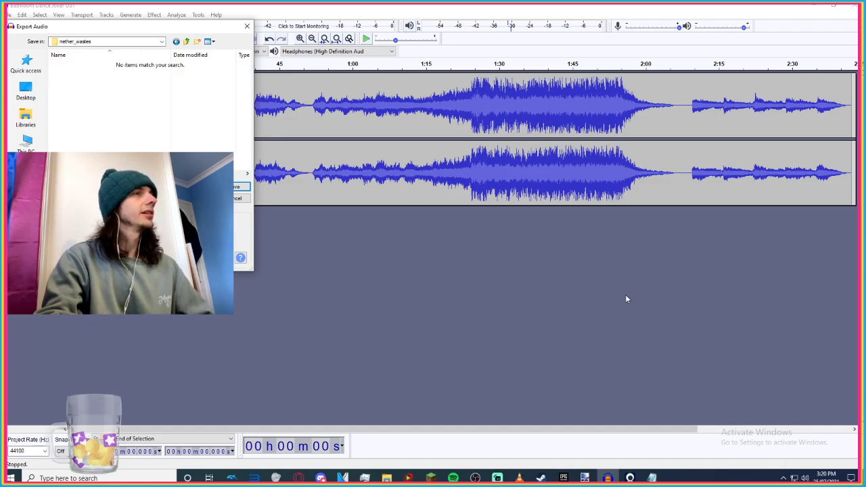
Switch to 1.17.json in Notepad, search onward for "music" to the nether_wastes entry, and select the file name rubedo.
click(652, 478)
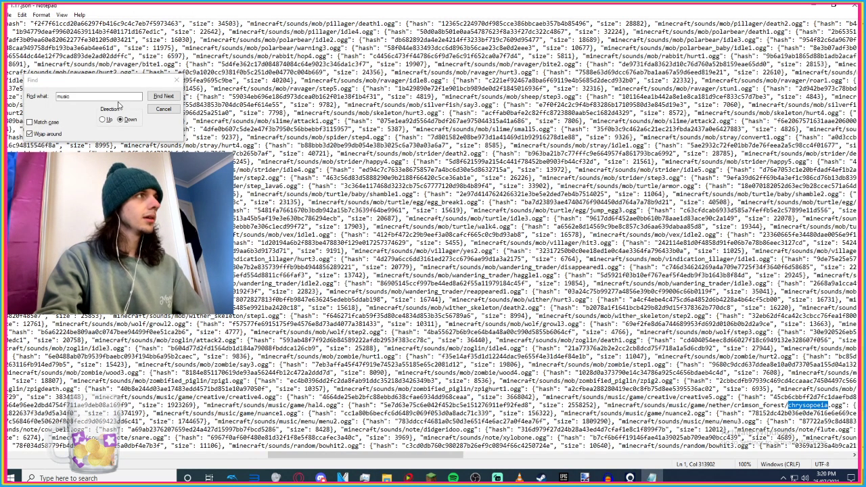
click(153, 98)
click(155, 97)
click(154, 97)
click(154, 96)
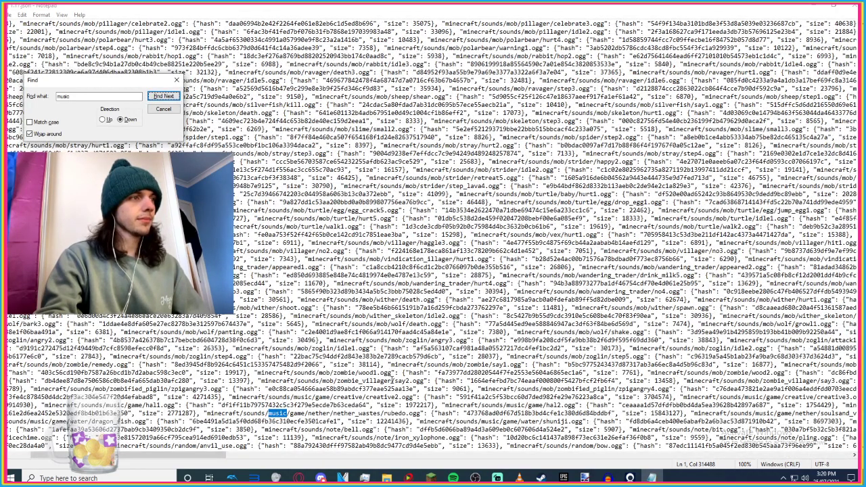
click(387, 413)
drag(404, 413, 406, 413)
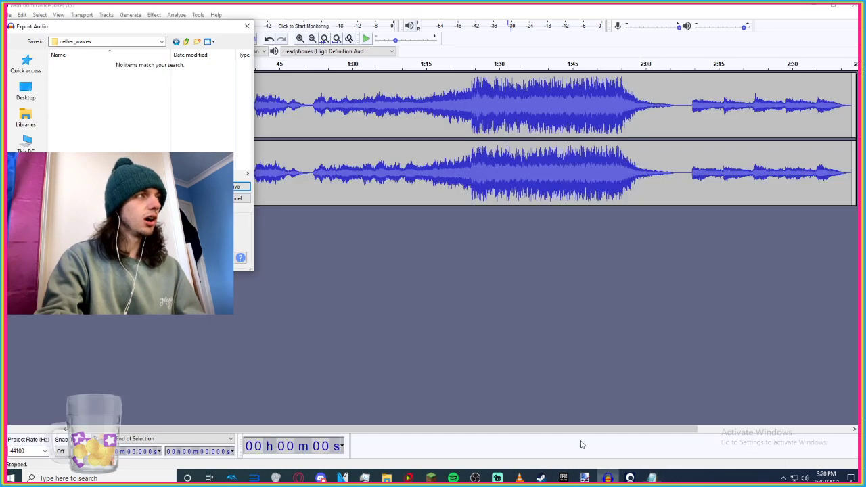
Back in Audacity, save the export as rubedo in nether_wastes, accept the metadata, and remove the track from the project.
click(608, 478)
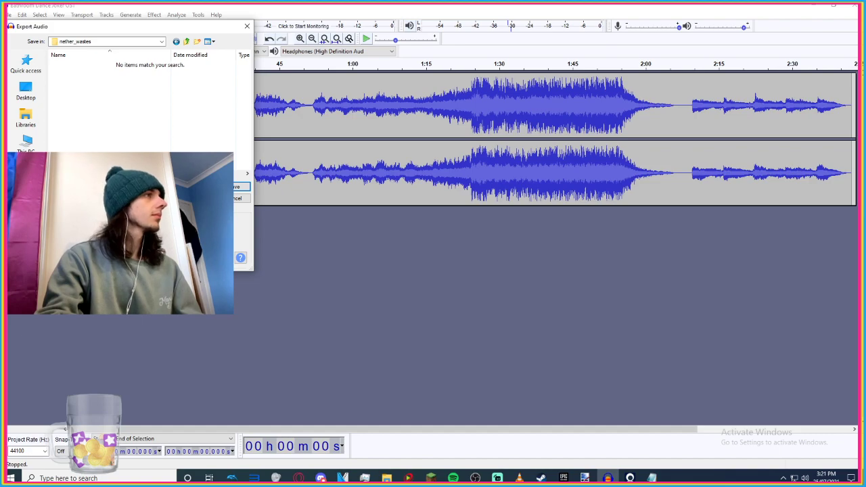
key(Return)
key(Return)
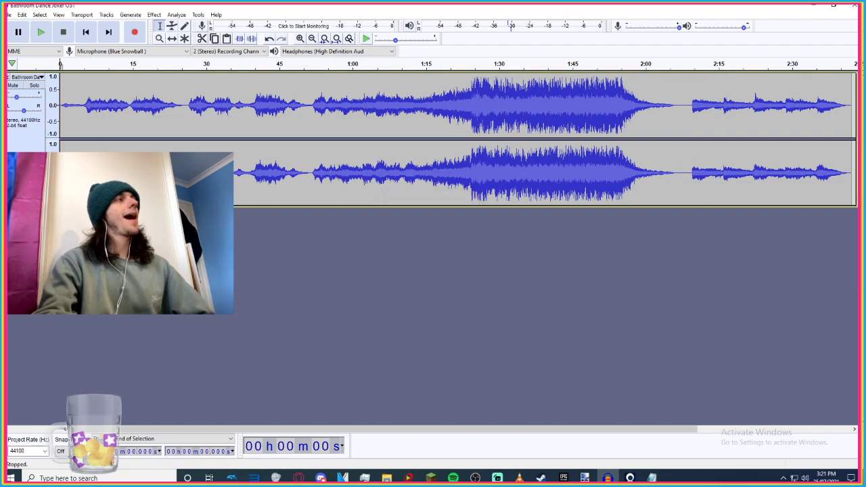
click(8, 77)
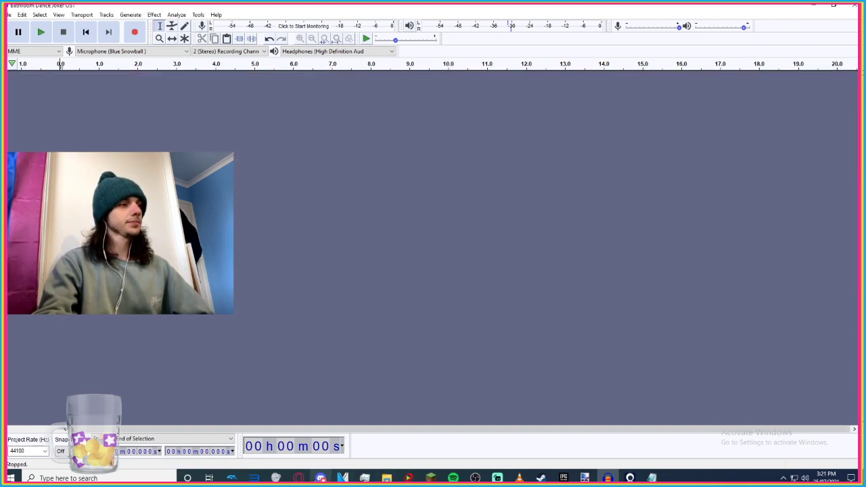
Switch to the Minecraft Wiki Music page in the browser and review the End and unclassified track tables, version history and trivia.
click(335, 436)
scroll(334, 378, down, 2)
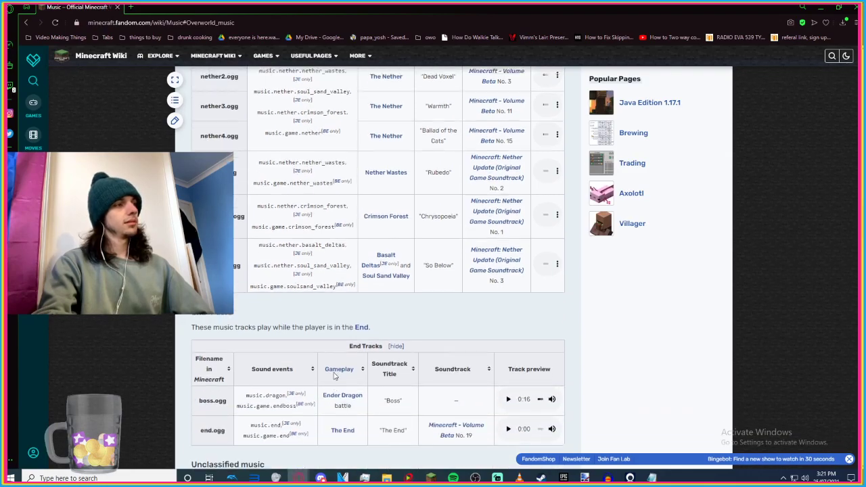
scroll(330, 328, down, 4)
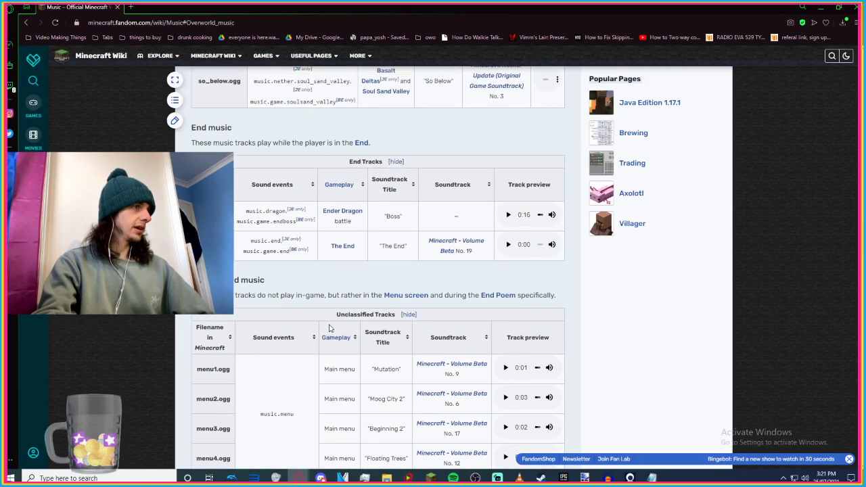
scroll(504, 362, down, 8)
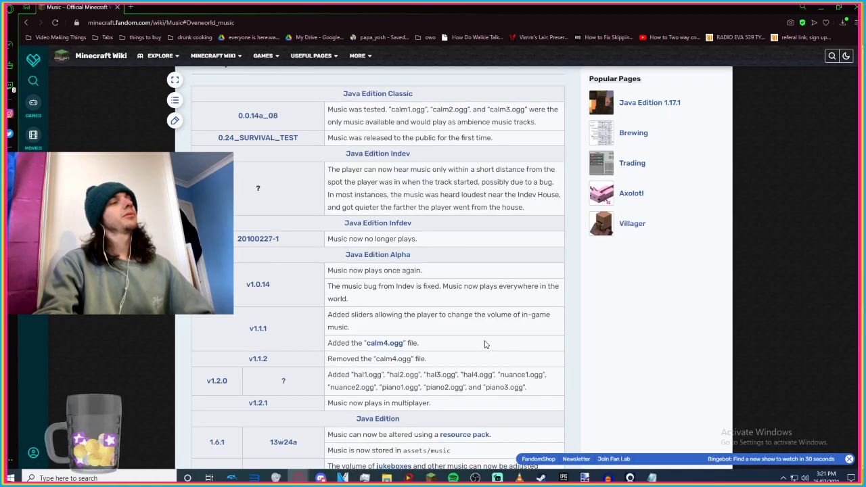
middle_click(477, 337)
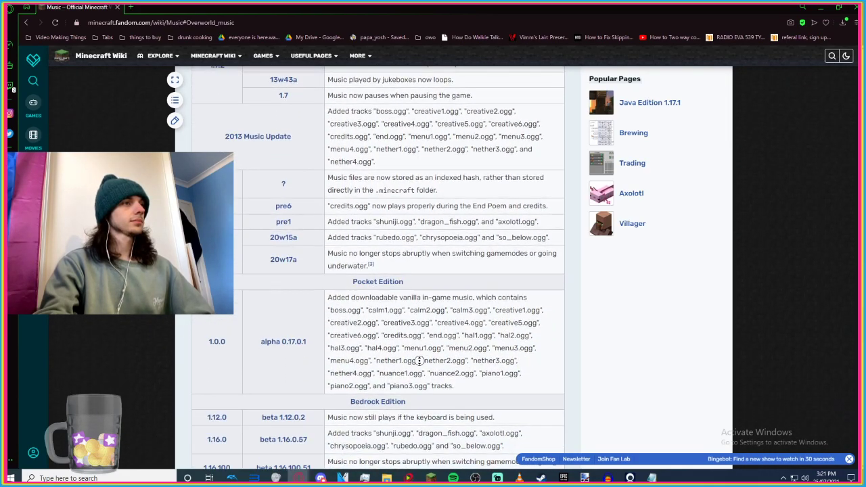
click(513, 307)
scroll(528, 295, down, 3)
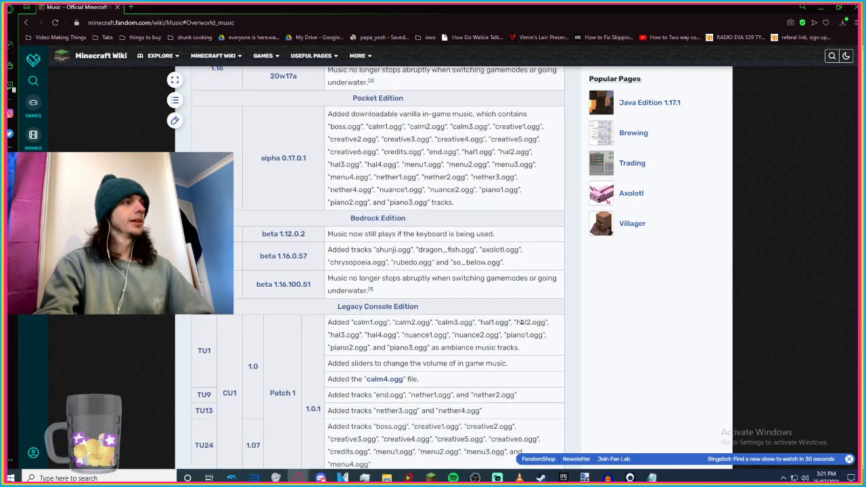
scroll(514, 339, down, 6)
scroll(499, 349, up, 3)
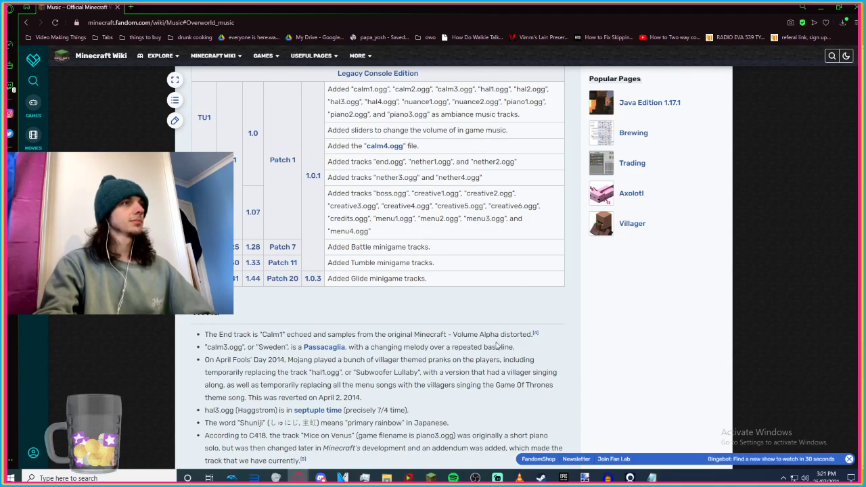
Review the wiki's music version history for when tracks were added to each edition and how underwater music behaves.
scroll(497, 345, up, 2)
scroll(498, 346, up, 5)
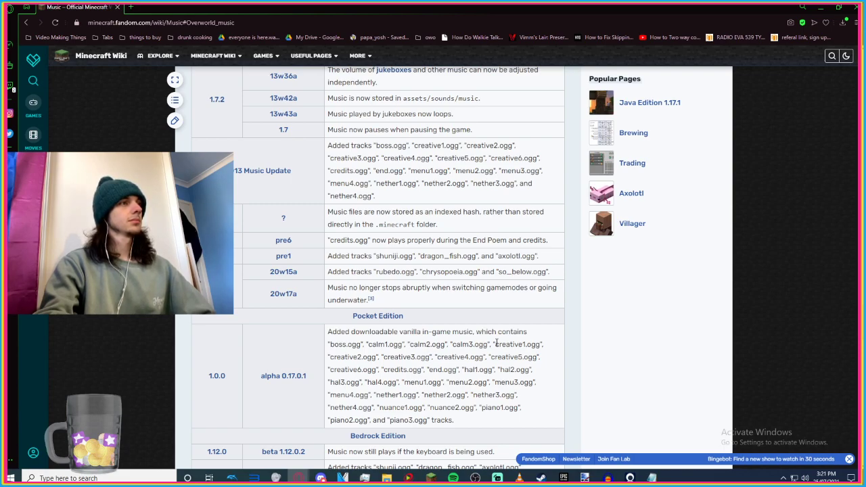
drag(377, 304, 329, 289)
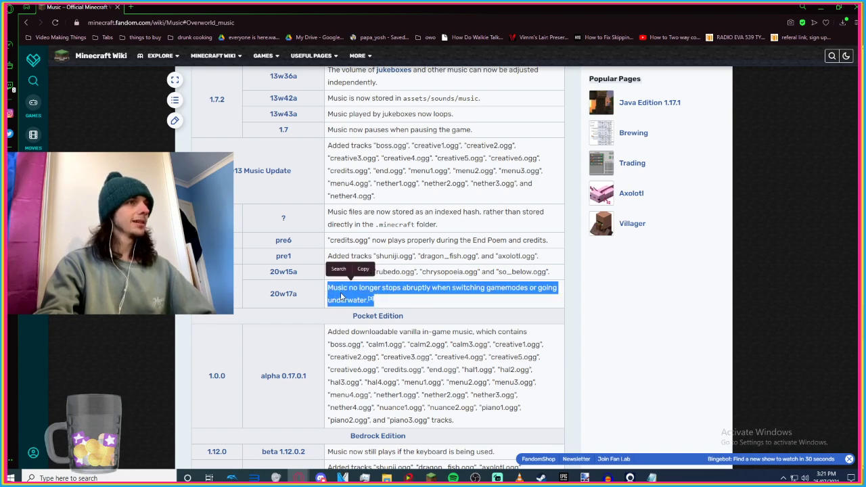
click(398, 298)
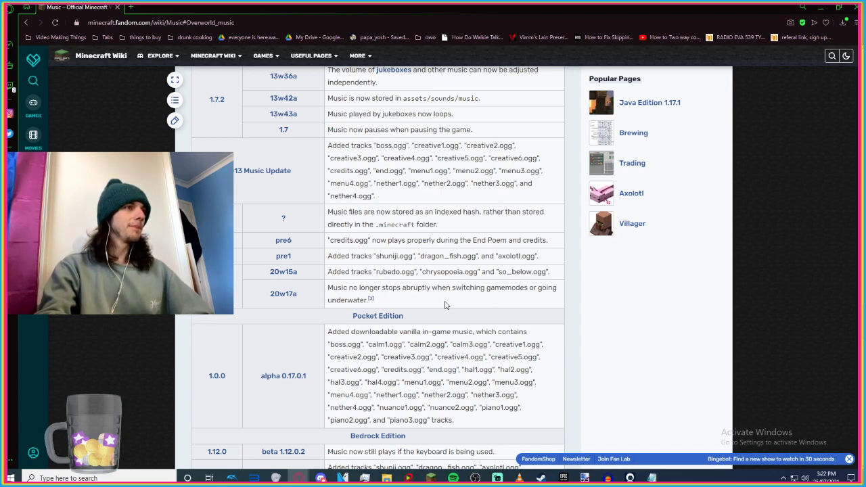
scroll(382, 303, up, 2)
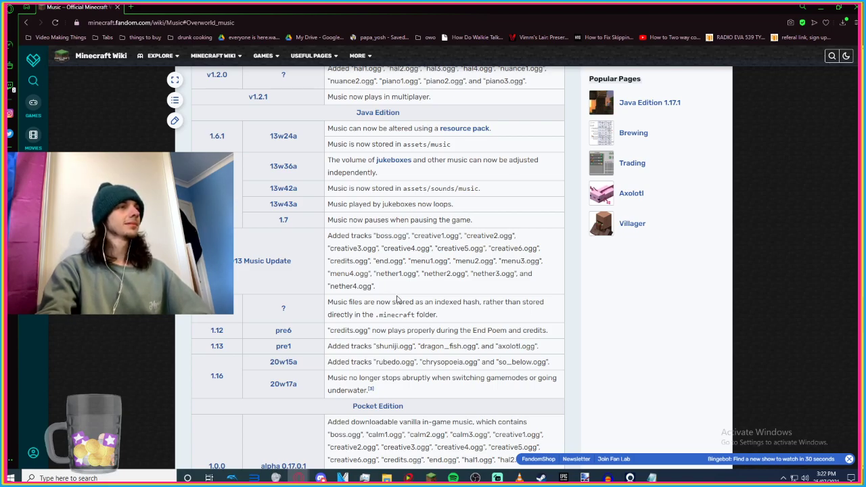
scroll(470, 325, down, 3)
scroll(466, 317, down, 5)
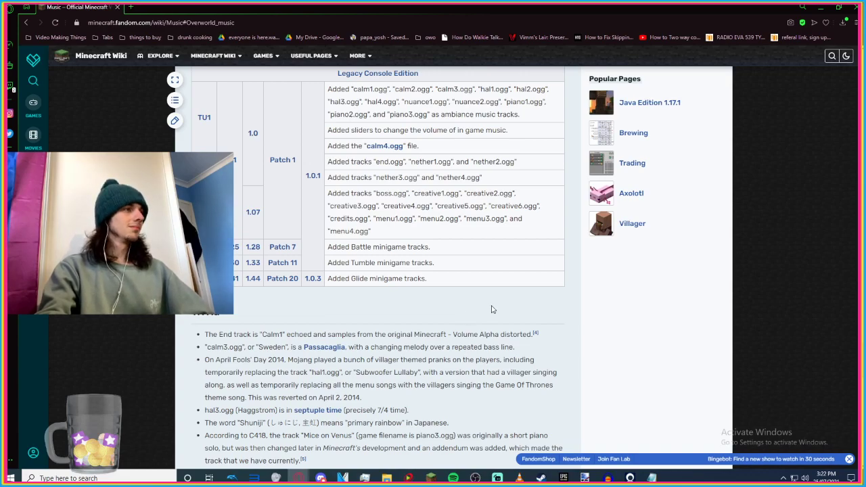
Read the Trivia section of the wiki page, focusing on the Warped Forest music sound event.
scroll(492, 309, down, 1)
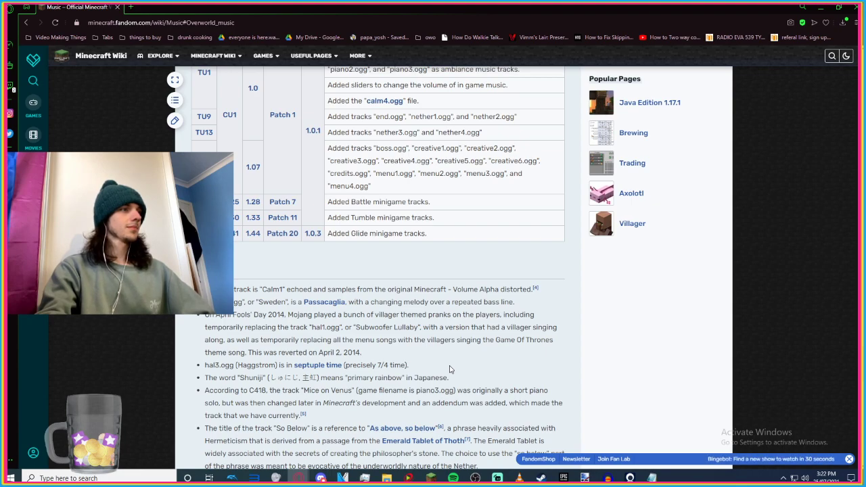
scroll(450, 370, down, 1)
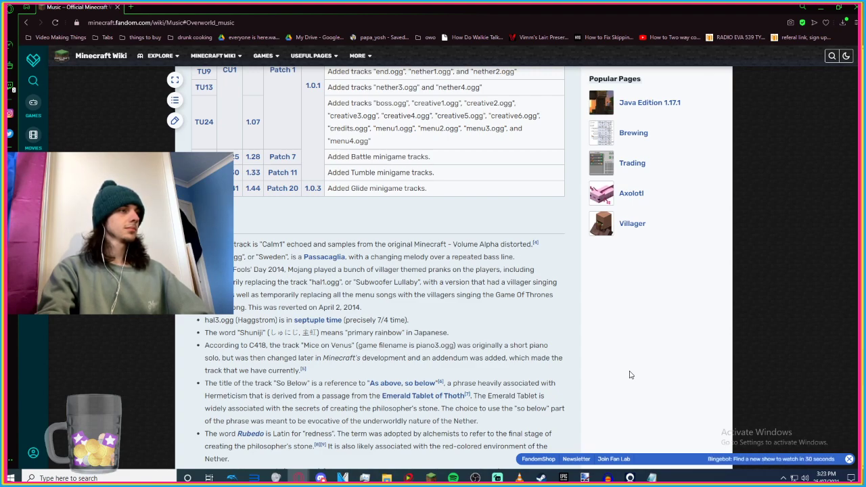
scroll(615, 367, down, 2)
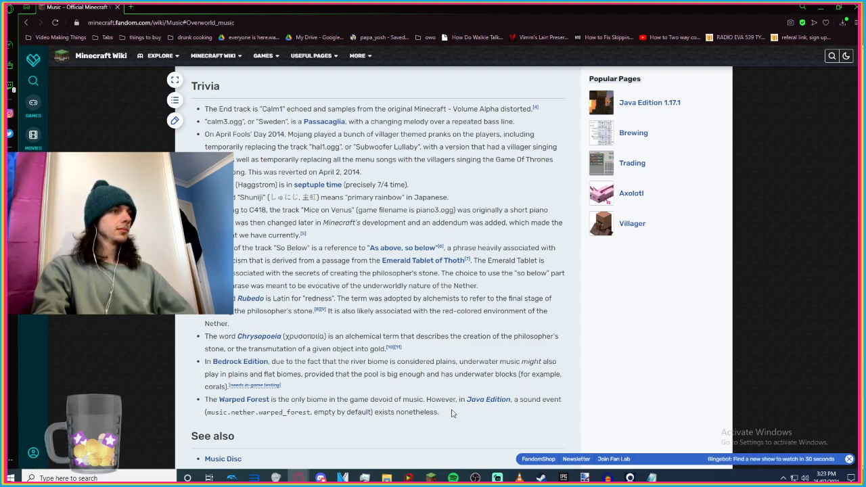
scroll(453, 413, down, 1)
drag(205, 369, 377, 376)
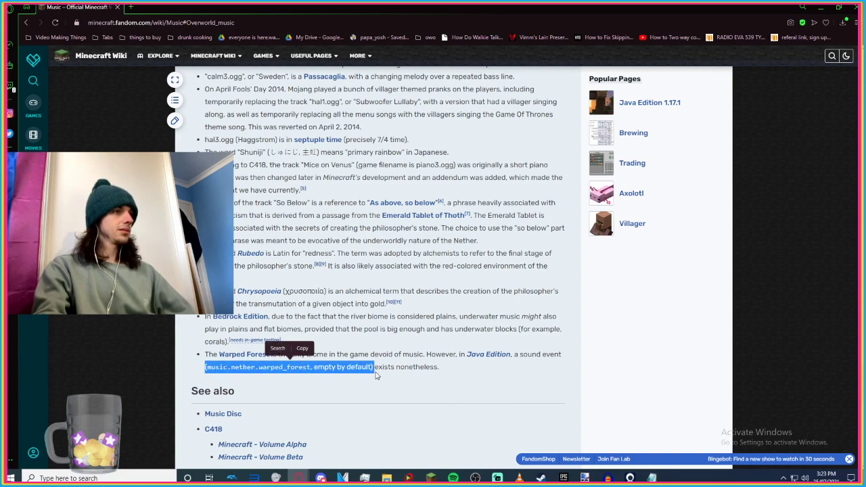
click(376, 375)
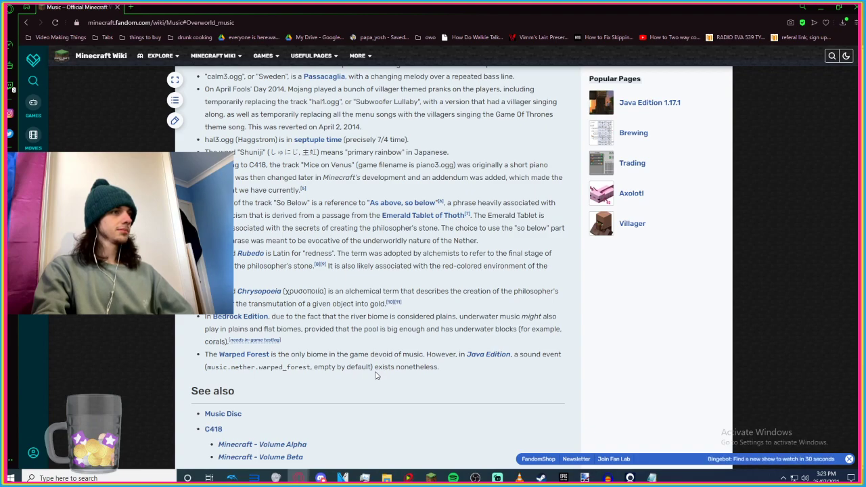
scroll(377, 376, down, 2)
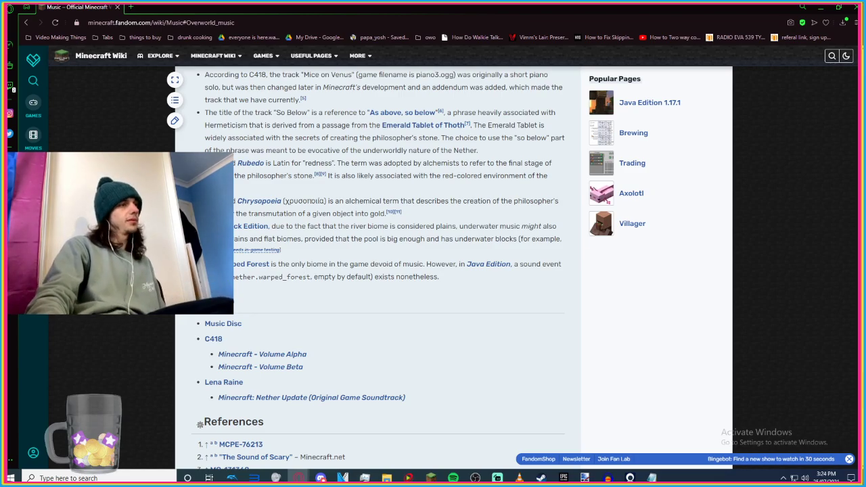
drag(232, 278, 309, 277)
click(443, 308)
scroll(427, 75, up, 15)
scroll(427, 75, up, 4)
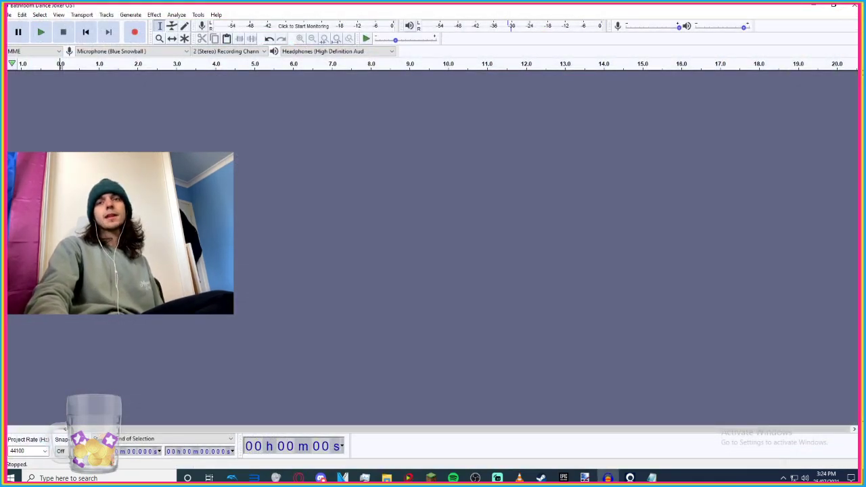
Close the Bathroom Dance Joker OST project in Audacity without saving its changes.
key(alt+Tab)
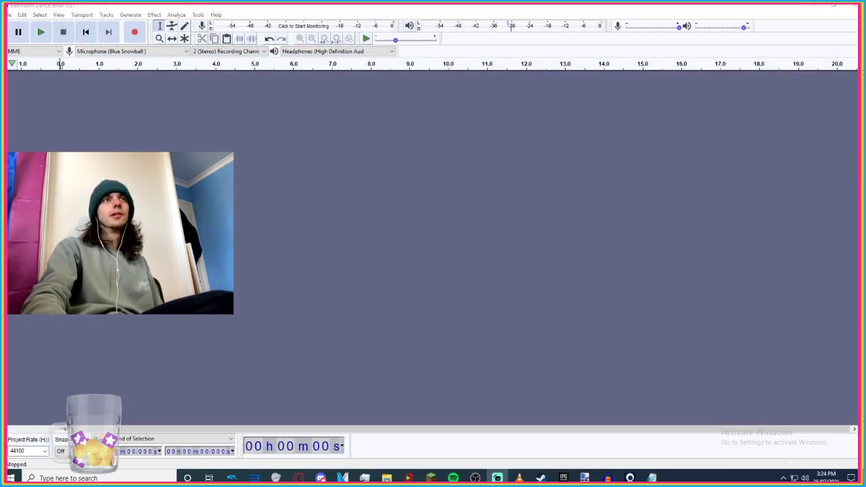
click(855, 5)
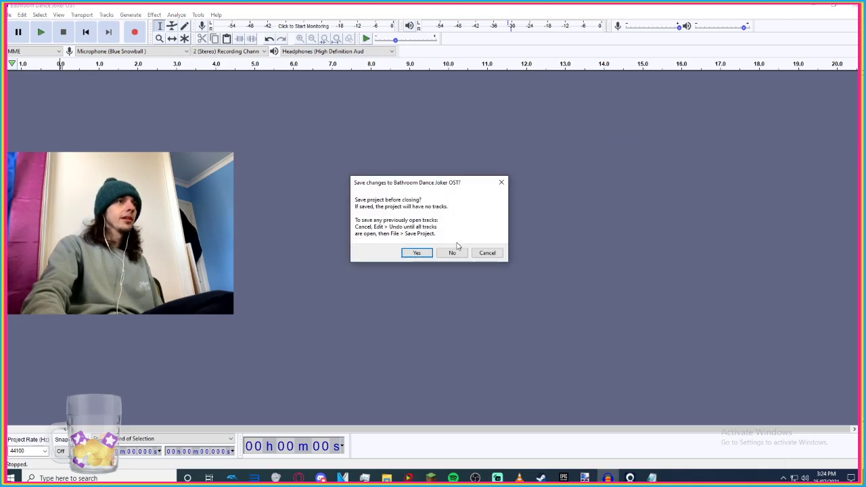
click(456, 254)
key(alt+Tab)
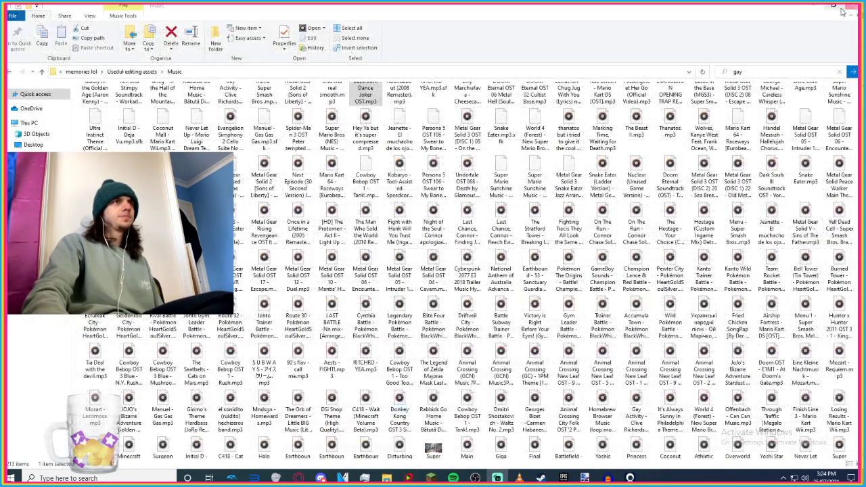
Open the 1.17 folder on the desktop and compress assets and pack.mcmeta into a WinRAR ZIP archive named music.
key(super+d)
double_click(393, 244)
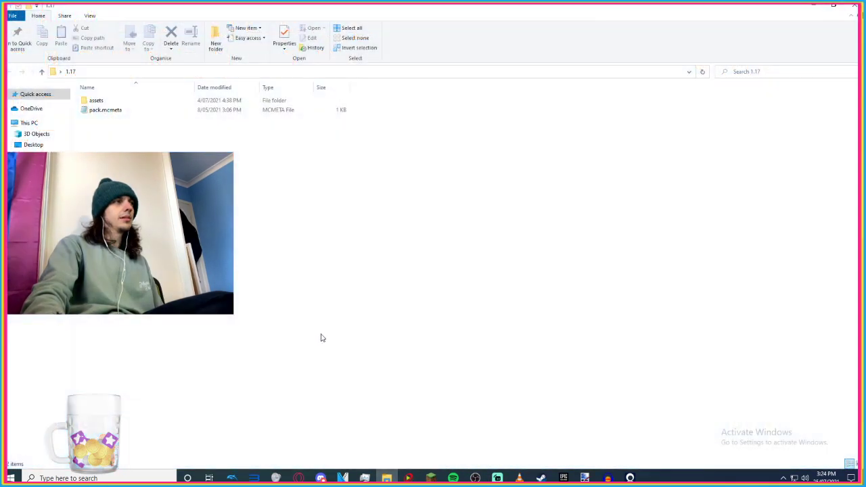
drag(274, 315, 115, 51)
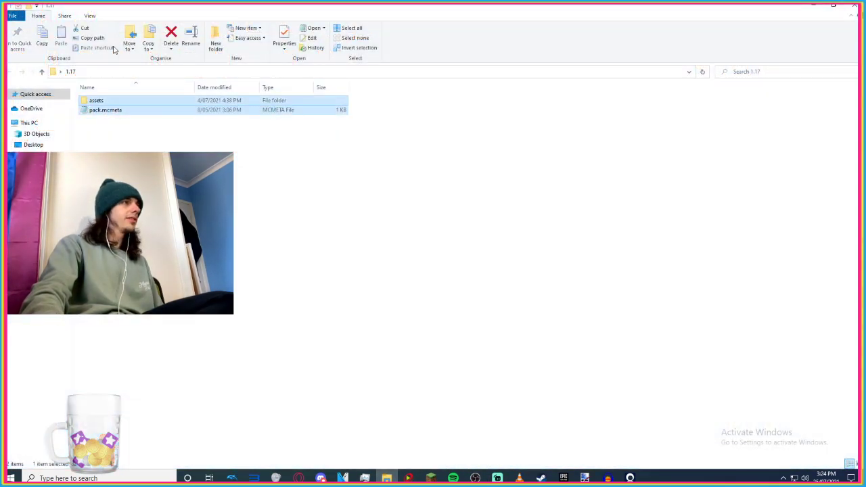
right_click(114, 101)
click(149, 186)
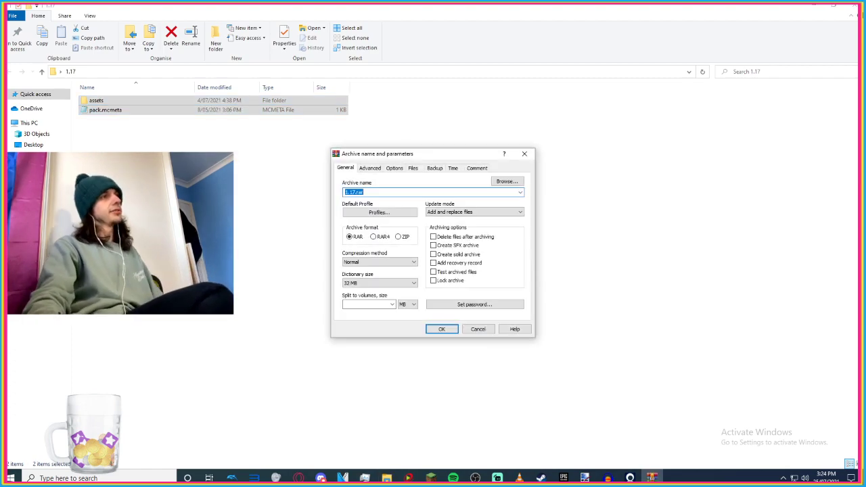
click(398, 237)
click(383, 192)
key(ctrl+a)
text(m)
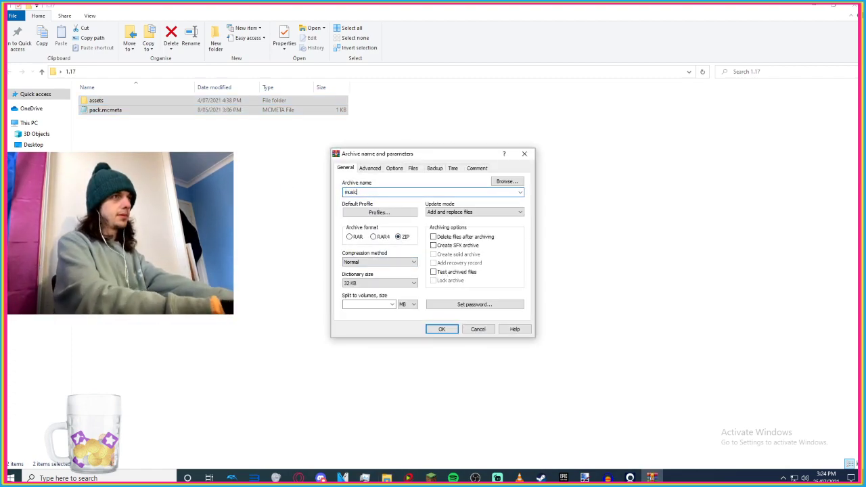
text(usic)
key(Return)
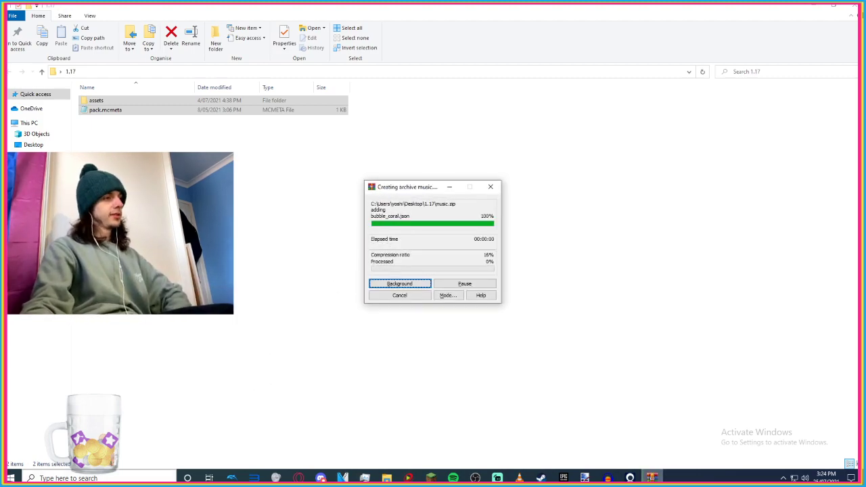
Open the resourcepacks folder inside .minecraft by way of %appdata%.
click(96, 478)
text(%appdata%)
key(Return)
text(.mi)
key(Return)
key(Down)
key(Down)
key(Down)
key(Down)
key(Down)
key(Down)
key(Down)
key(Down)
key(Down)
key(Down)
key(Down)
key(Down)
key(Down)
key(Up)
key(Up)
key(Return)
Delete the pack listed below Quark Programmer Art.zip and move the resourcepacks window clear of the 1.17 folder's files.
click(197, 142)
key(Delete)
drag(252, 37, 503, 86)
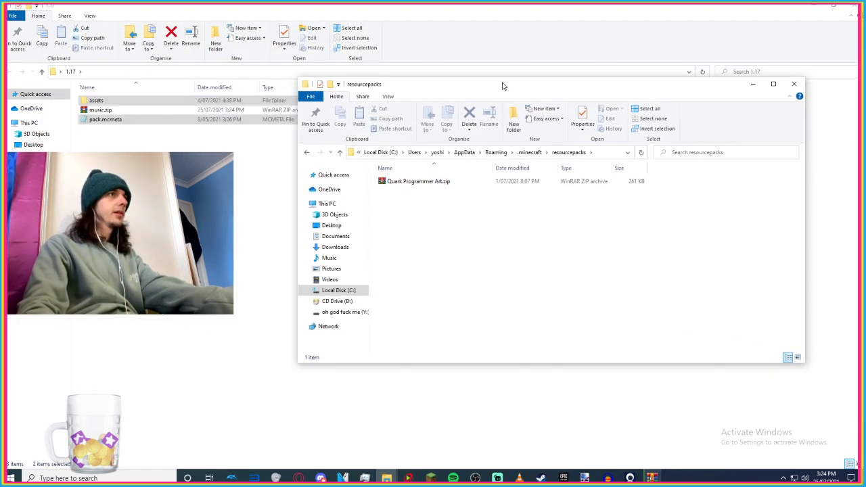
Once archiving finishes, move music.zip from the 1.17 folder into resourcepacks and close both folder windows.
click(652, 478)
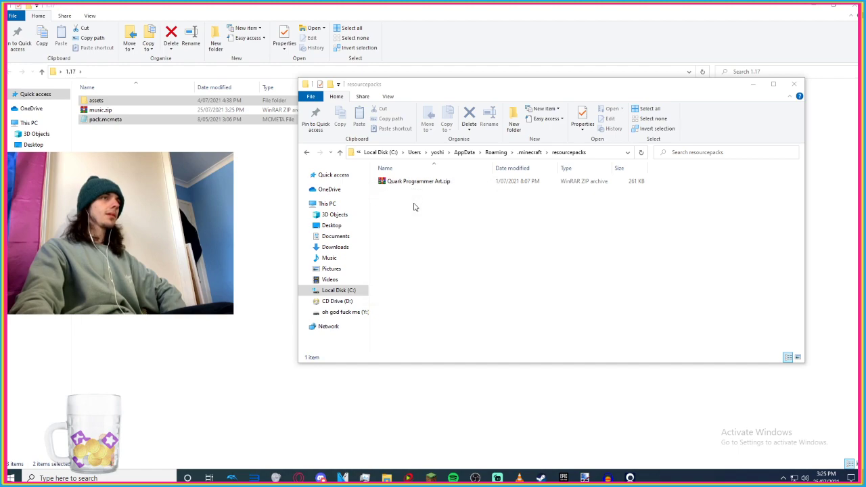
click(126, 133)
drag(116, 114, 444, 314)
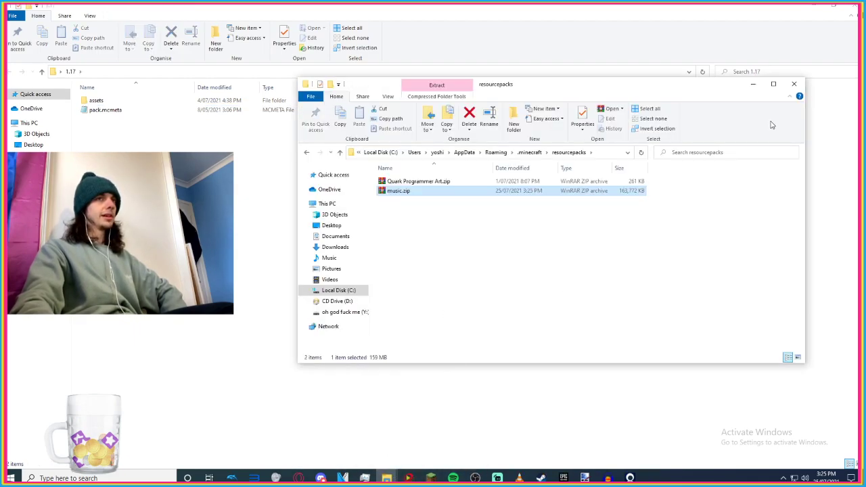
click(794, 85)
click(851, 6)
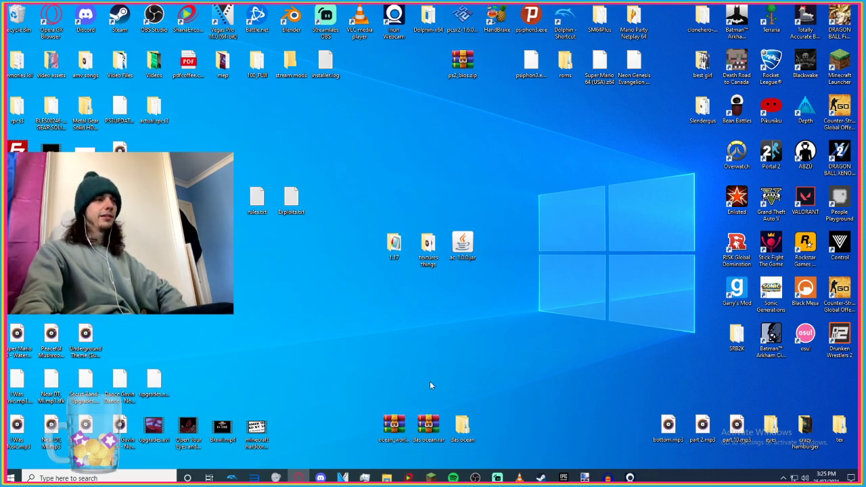
Launch Minecraft 1.17.1 from the Minecraft Launcher and set the in-game Music volume to 100%.
click(431, 478)
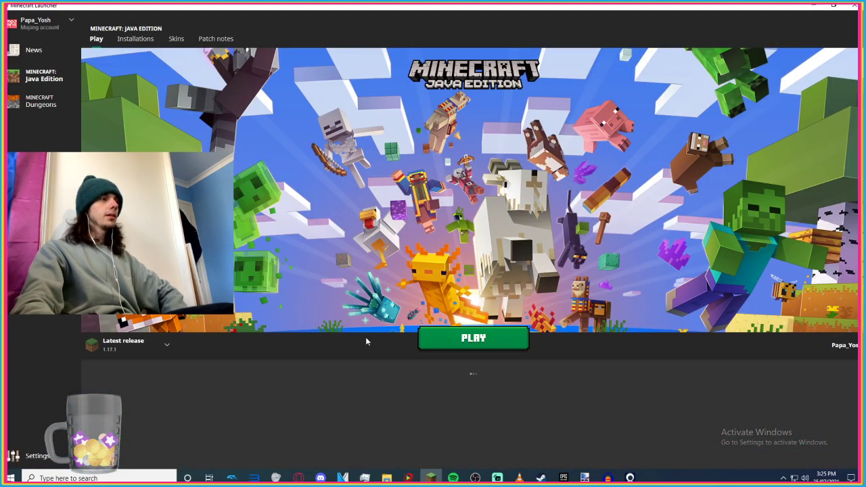
click(487, 340)
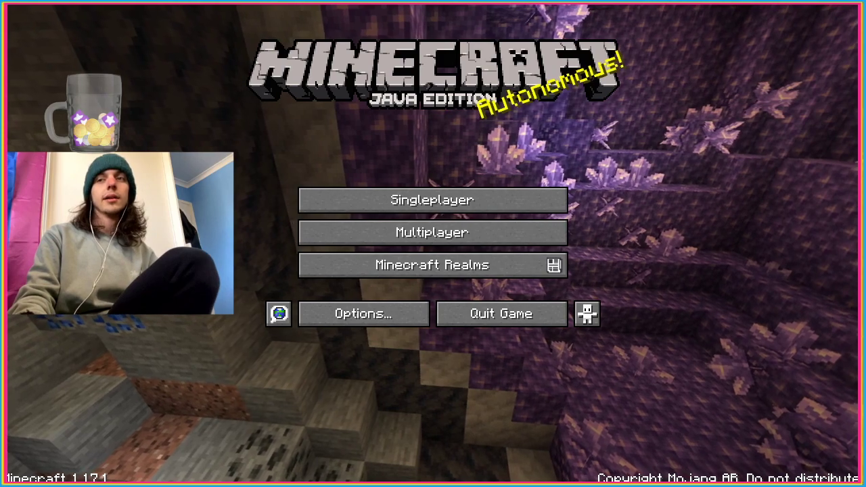
click(355, 314)
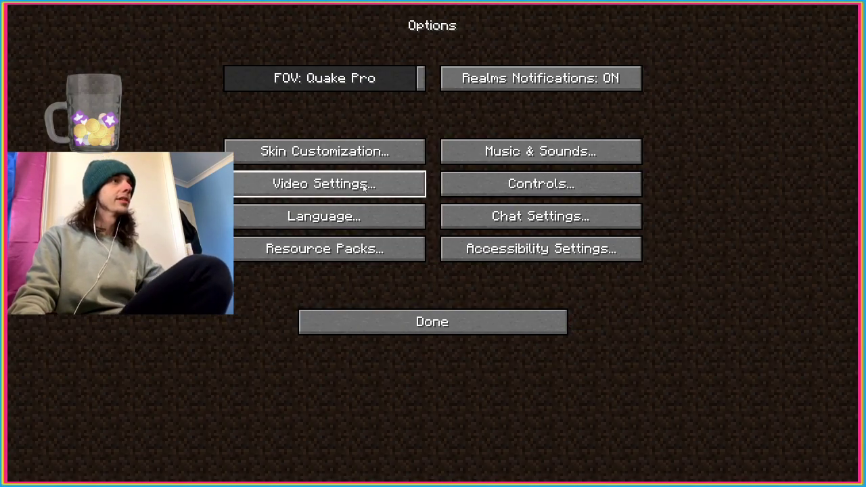
click(485, 157)
drag(350, 117, 421, 123)
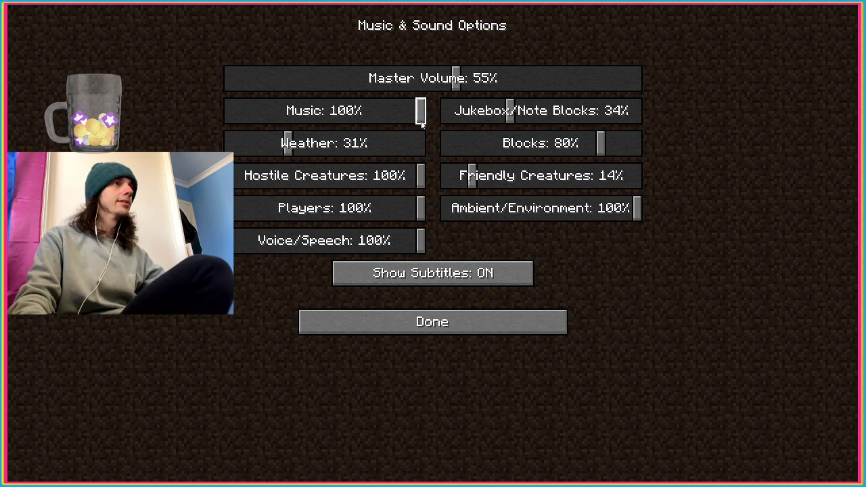
click(448, 311)
click(449, 314)
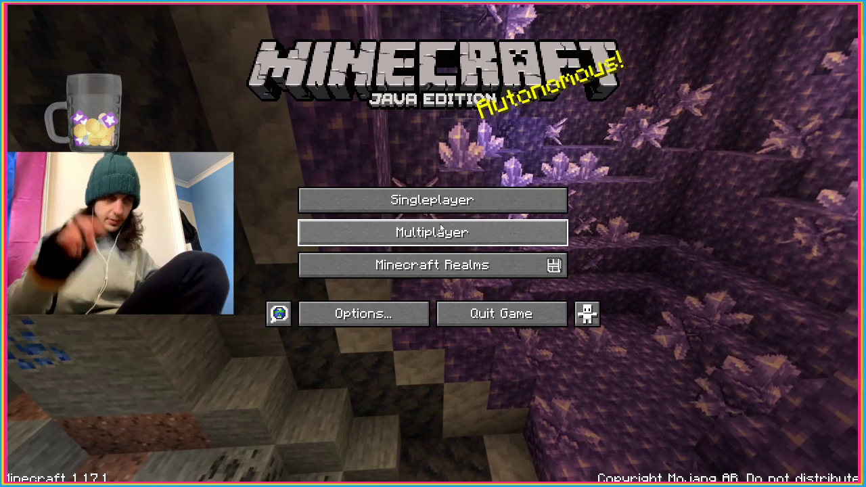
Activate the music.zip resource pack above Default and return to the title screen once it has loaded.
click(350, 312)
click(355, 249)
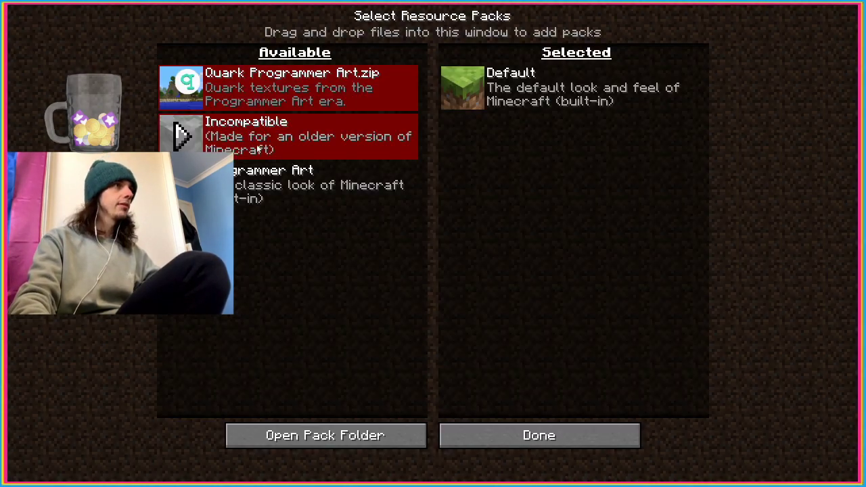
click(181, 136)
click(306, 222)
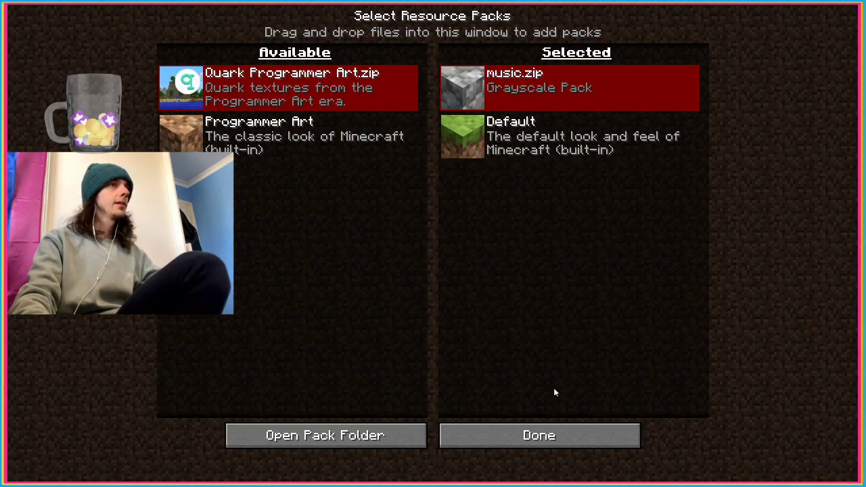
click(554, 433)
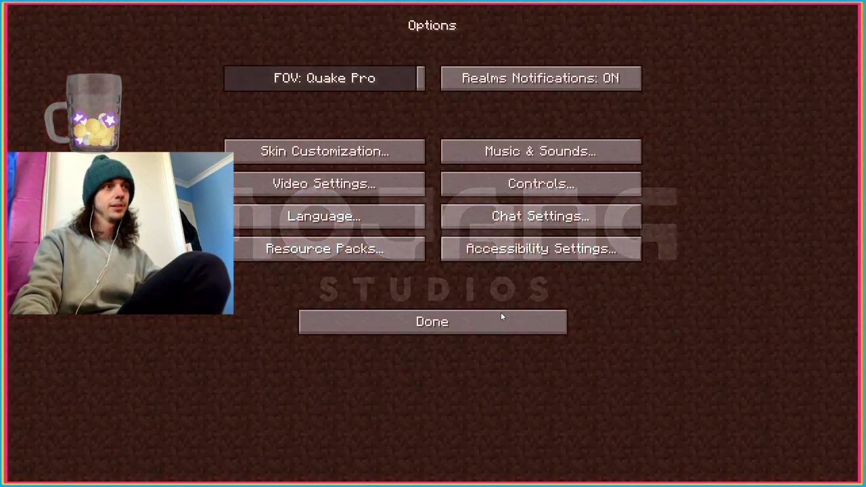
click(501, 312)
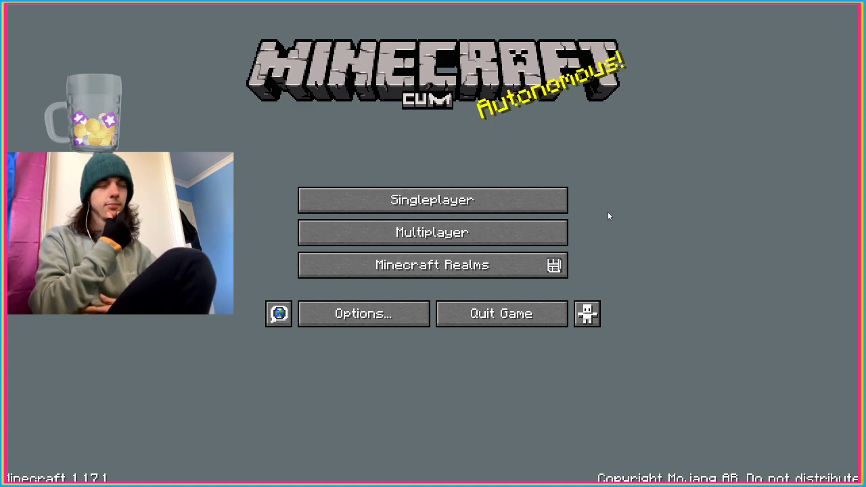
Reopen the Music & Sound Options, drag Music to 100% again and return to the title screen.
click(363, 312)
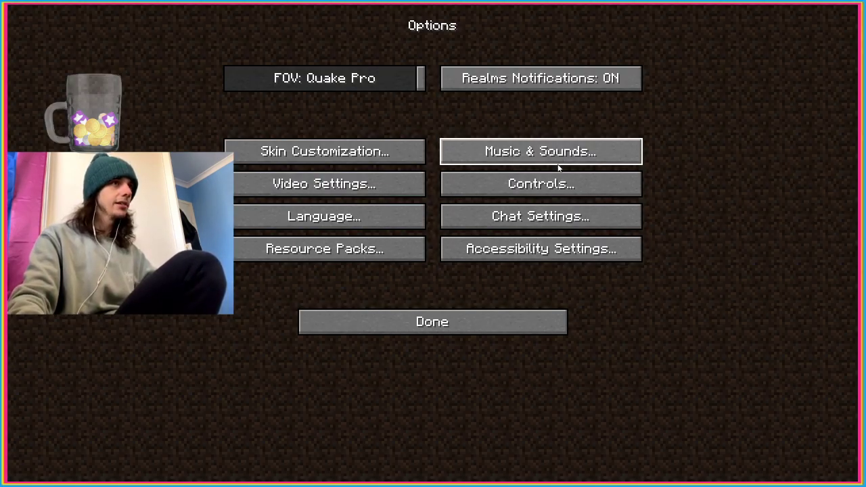
click(535, 149)
drag(380, 117, 541, 118)
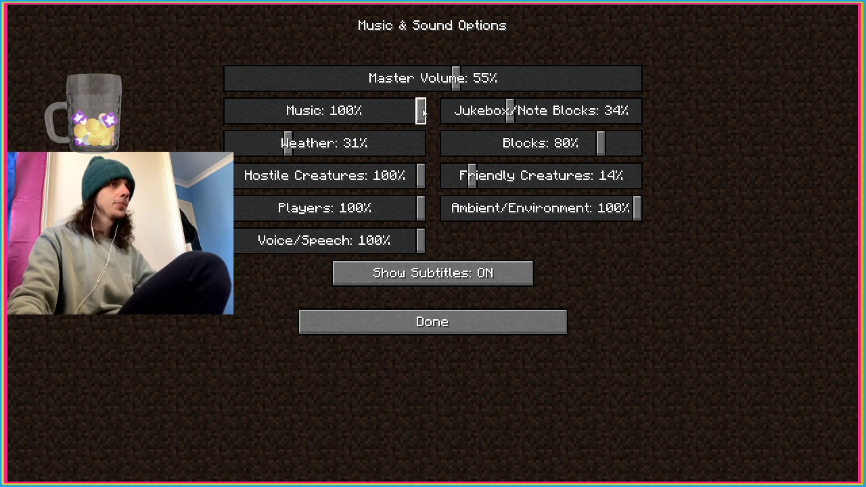
click(447, 314)
click(445, 318)
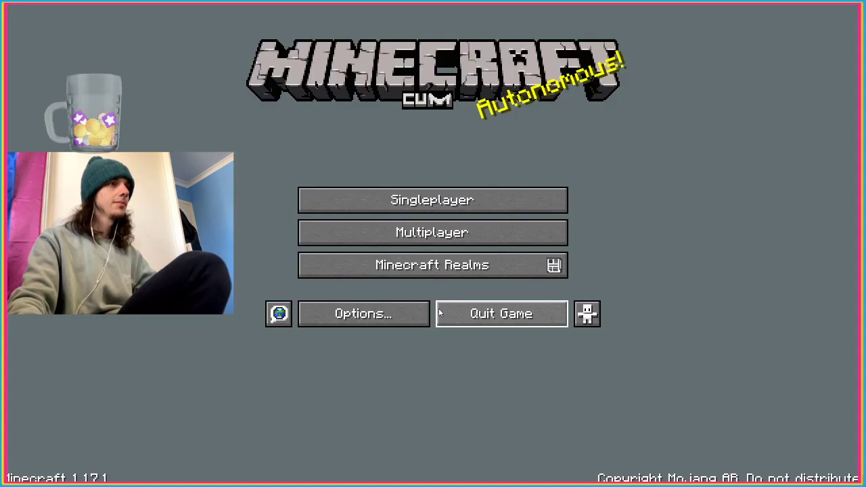